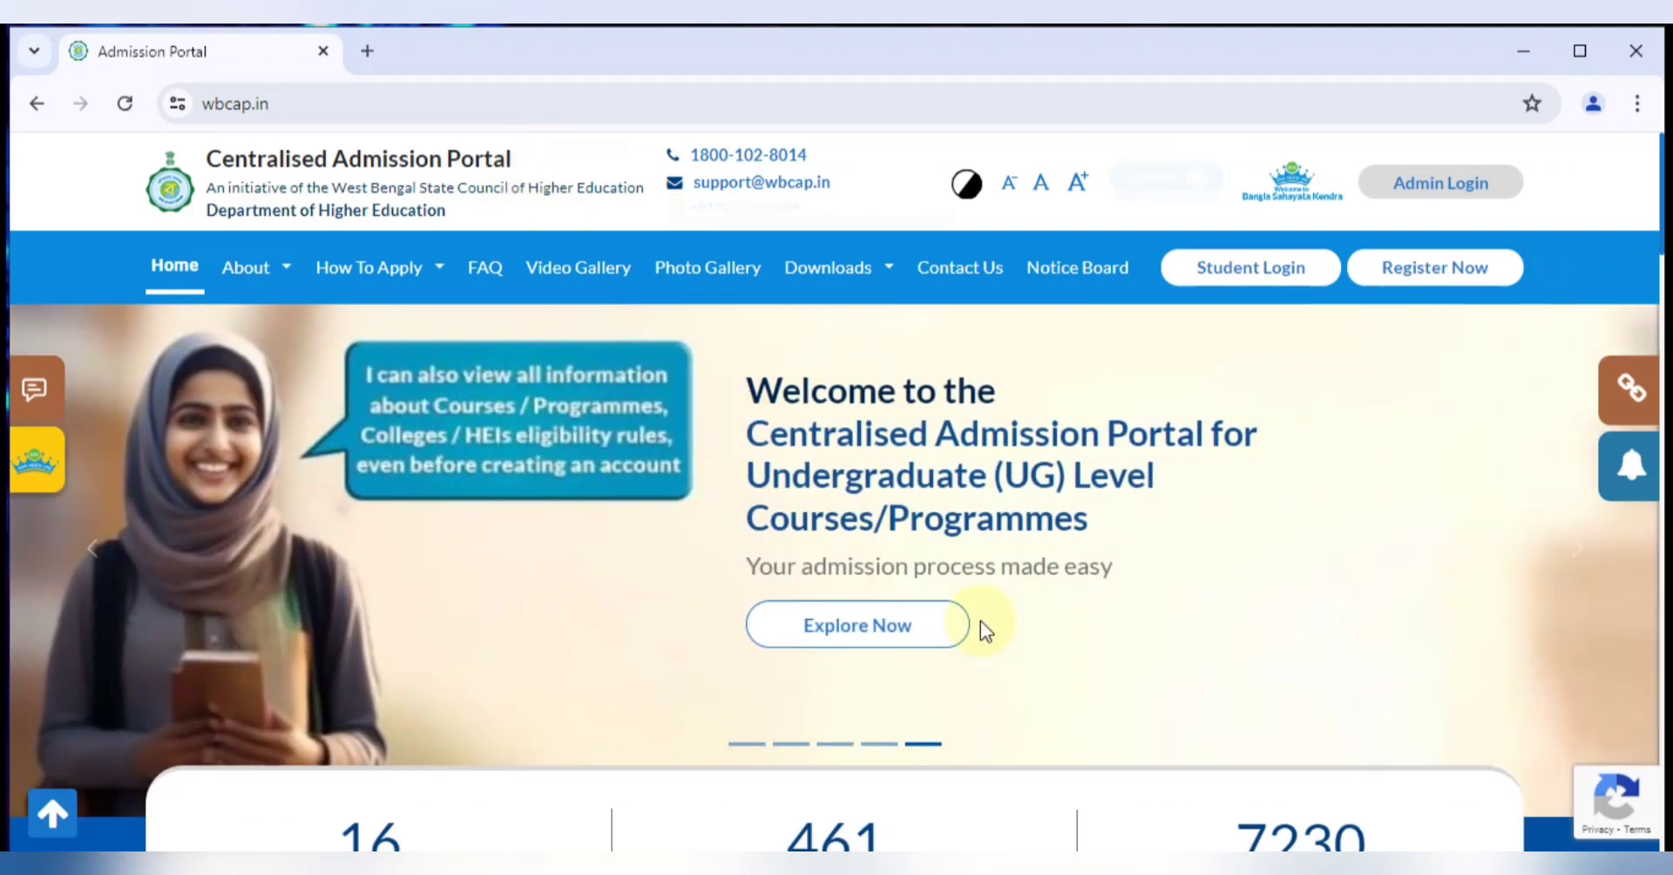
Step: Open the new student registration page and dismiss the Register guidance pop-up
scroll(1007, 600, "down", 1)
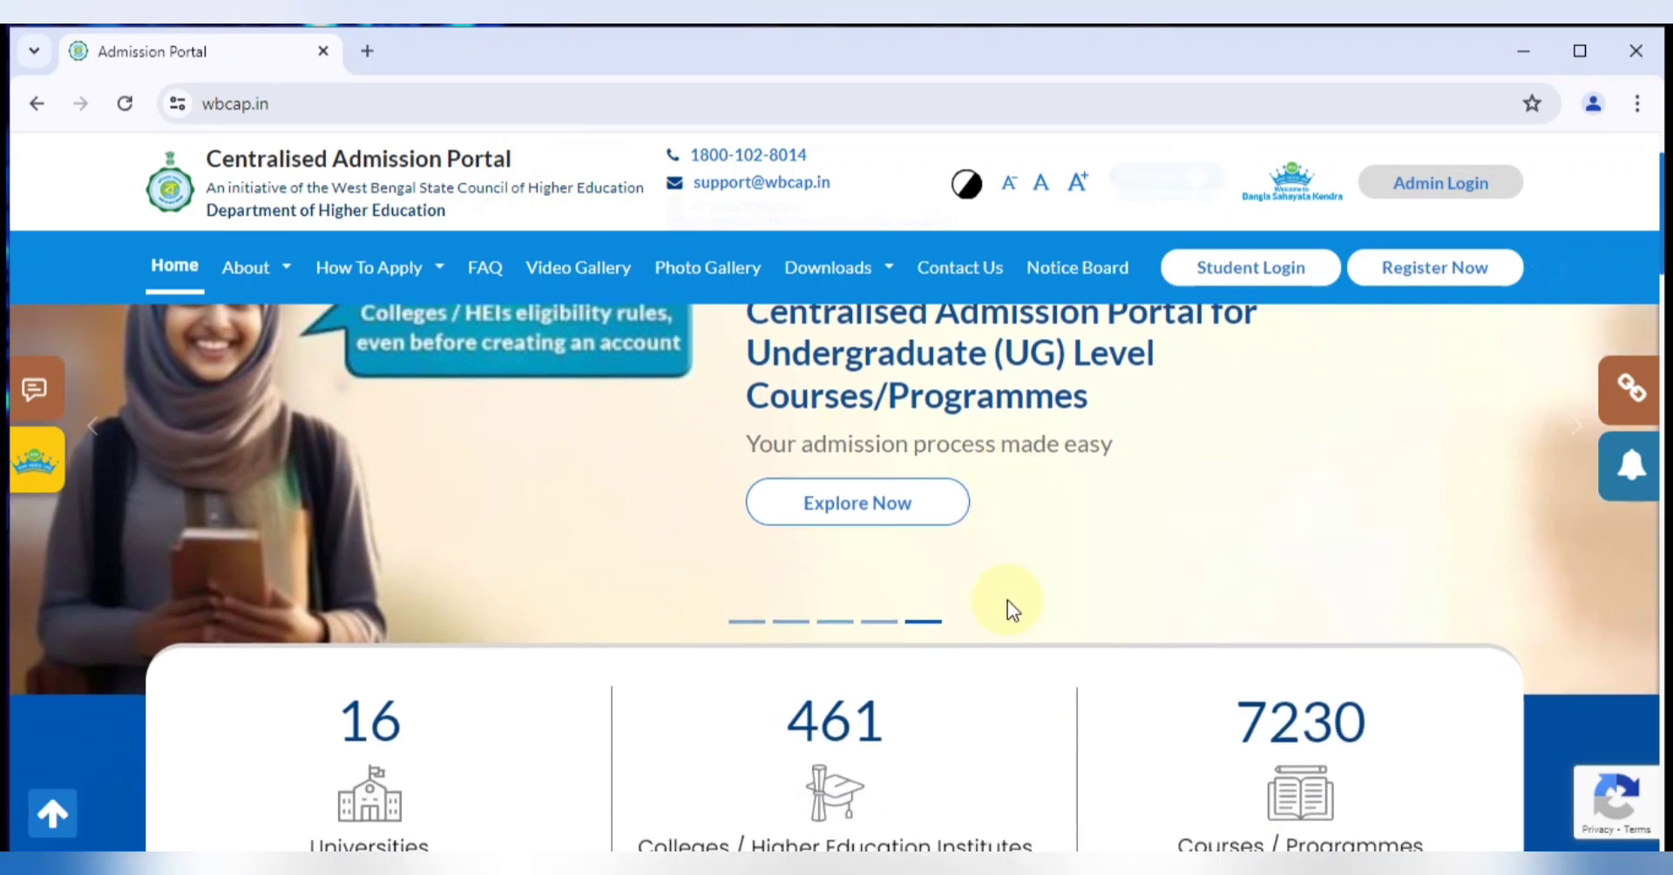
scroll(1008, 600, "up", 1)
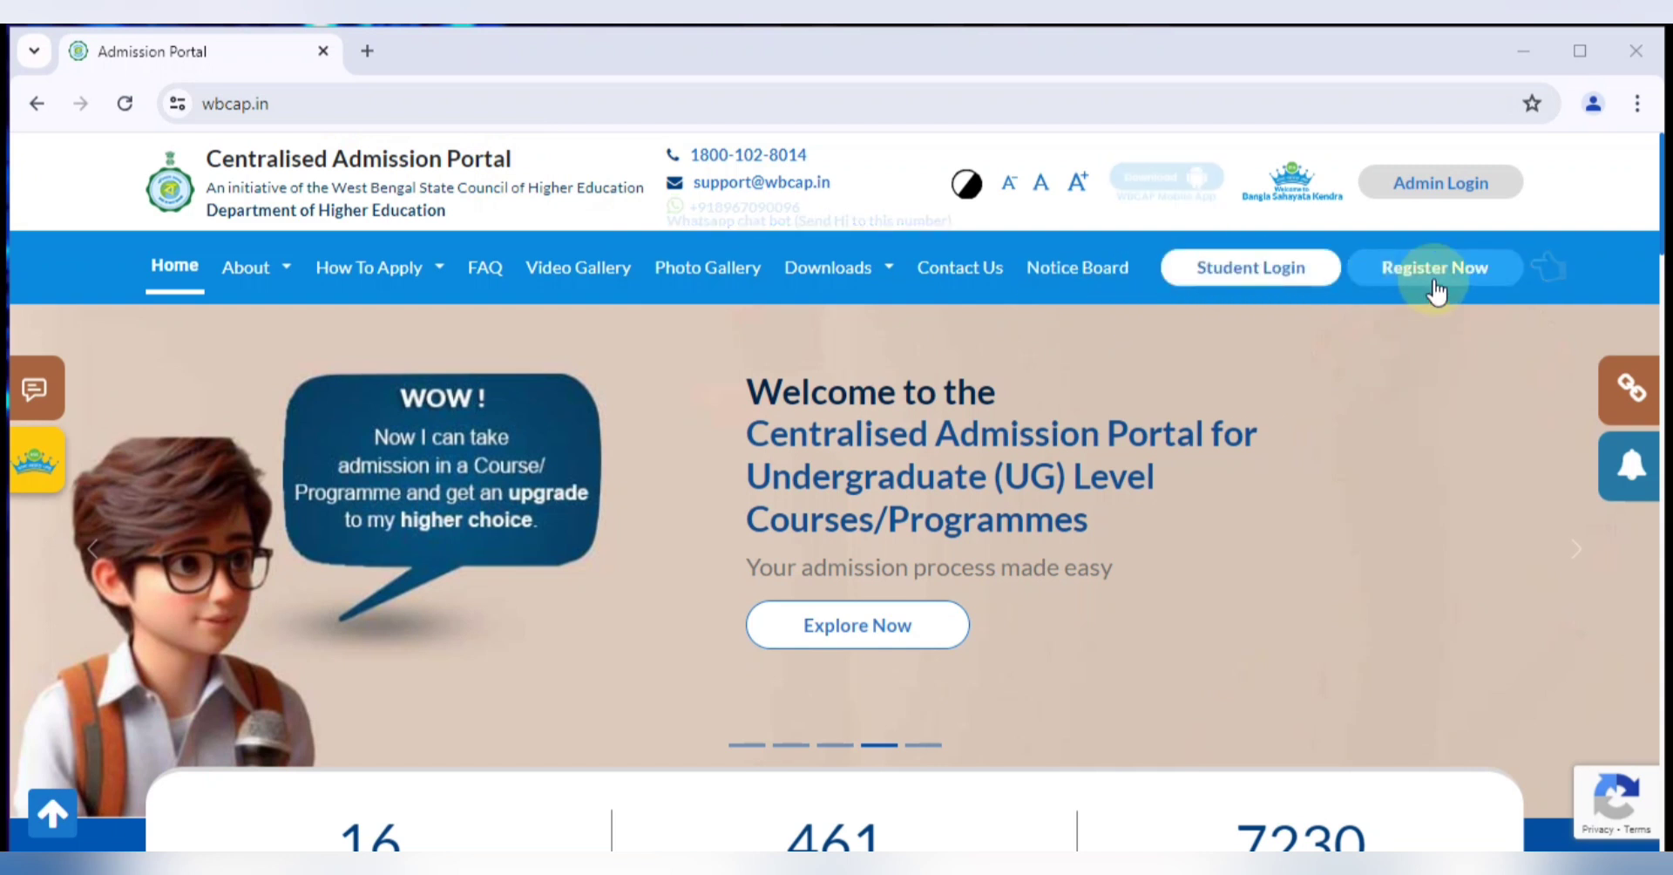
left_click(1291, 274)
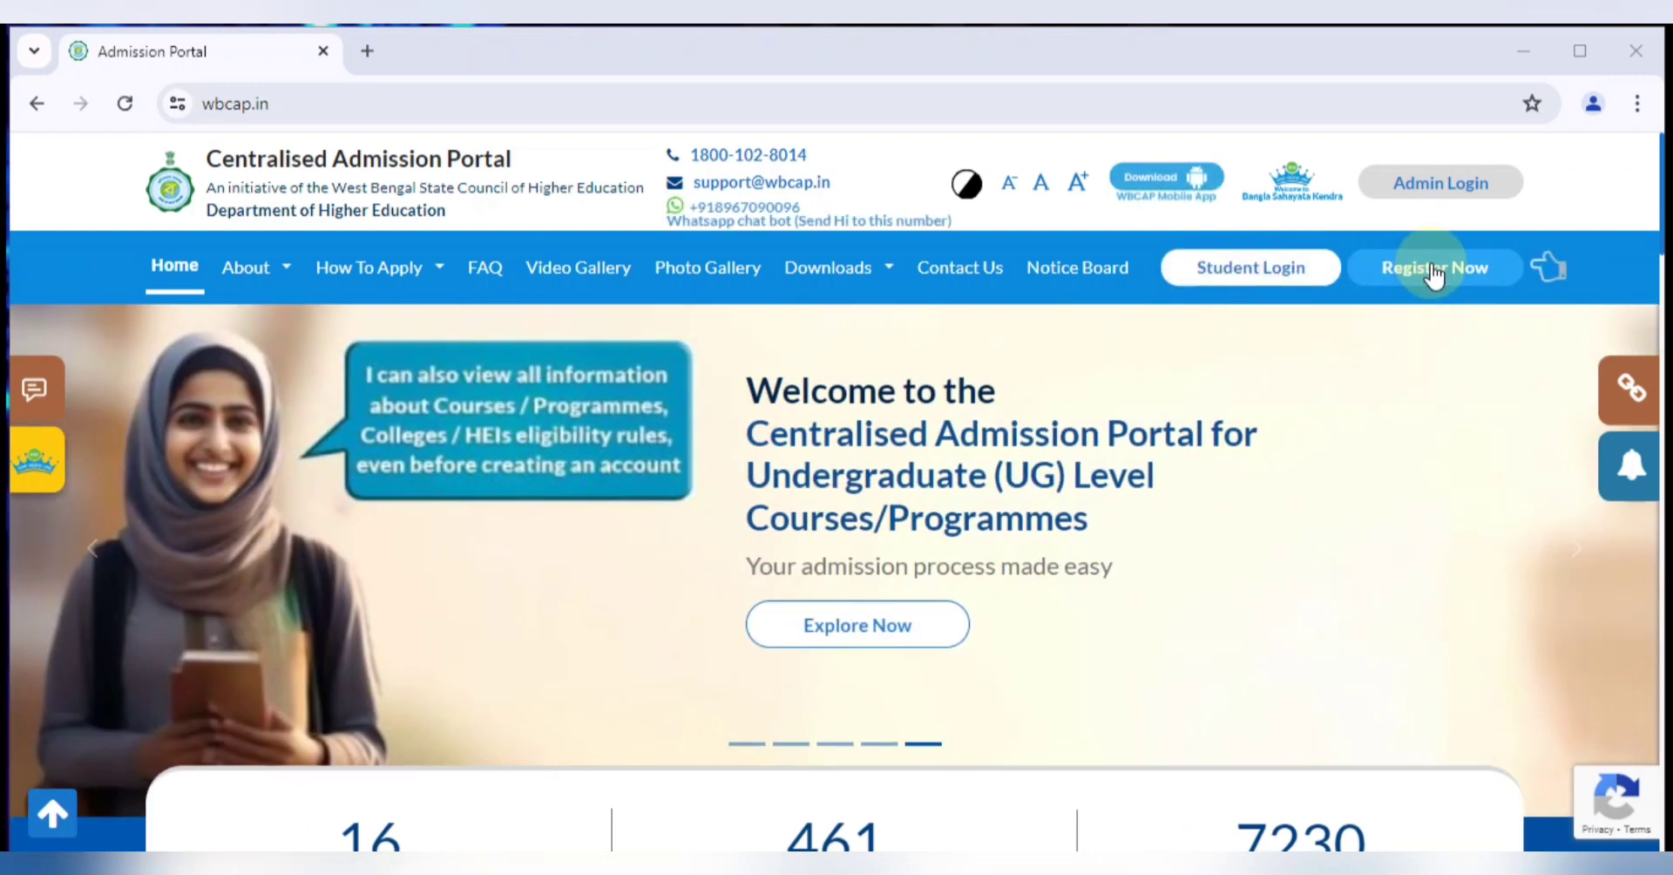
left_click(1431, 270)
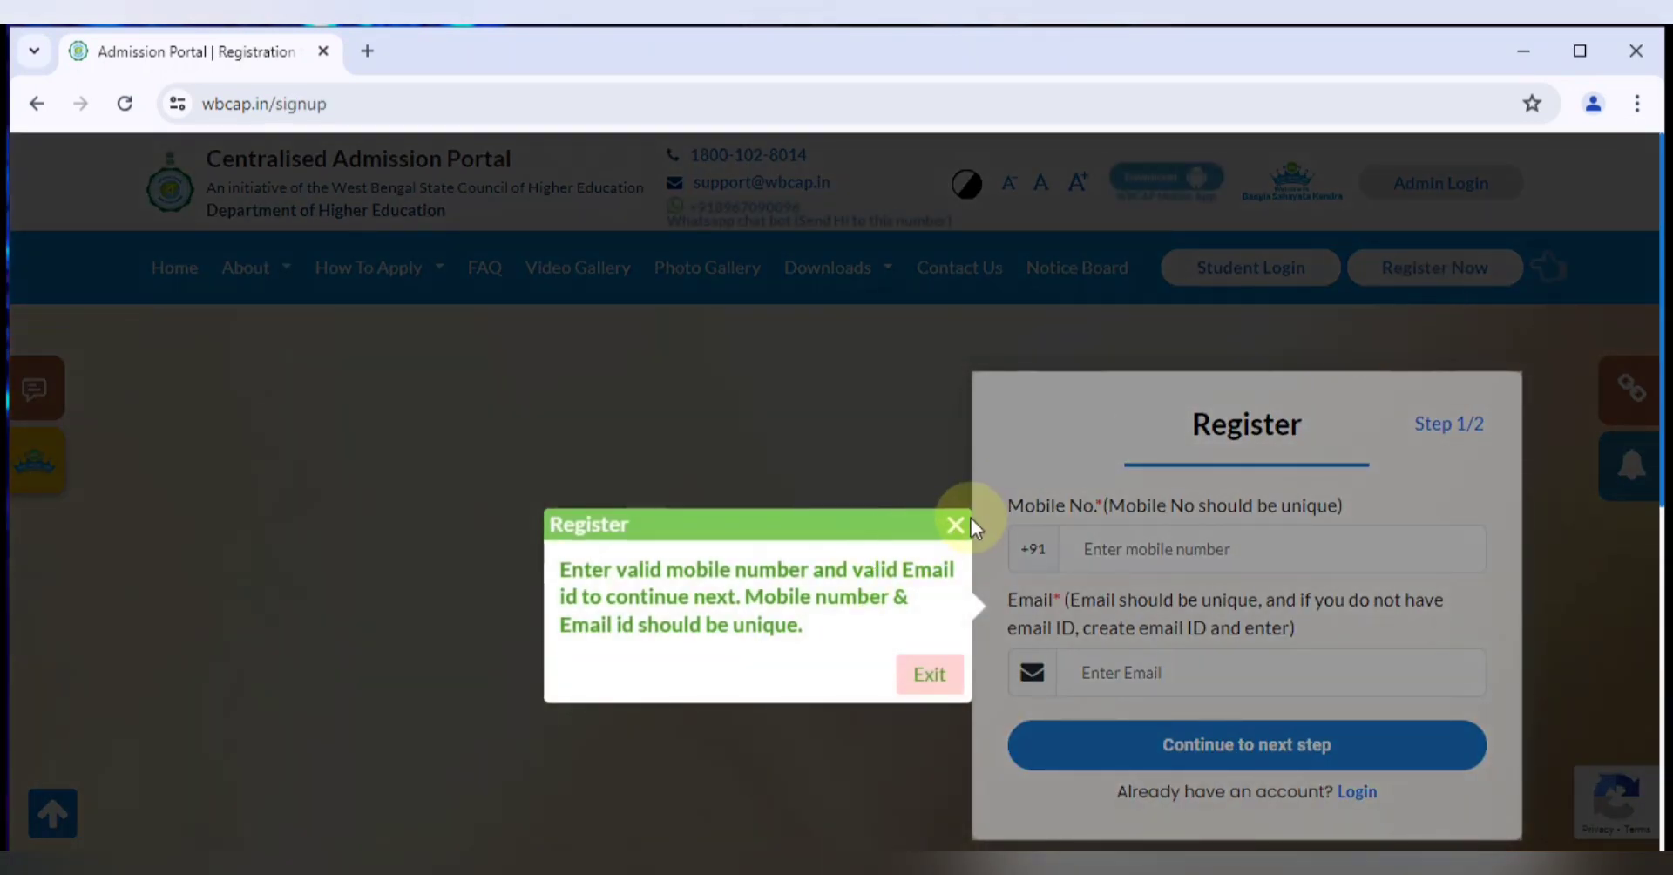
left_click(959, 524)
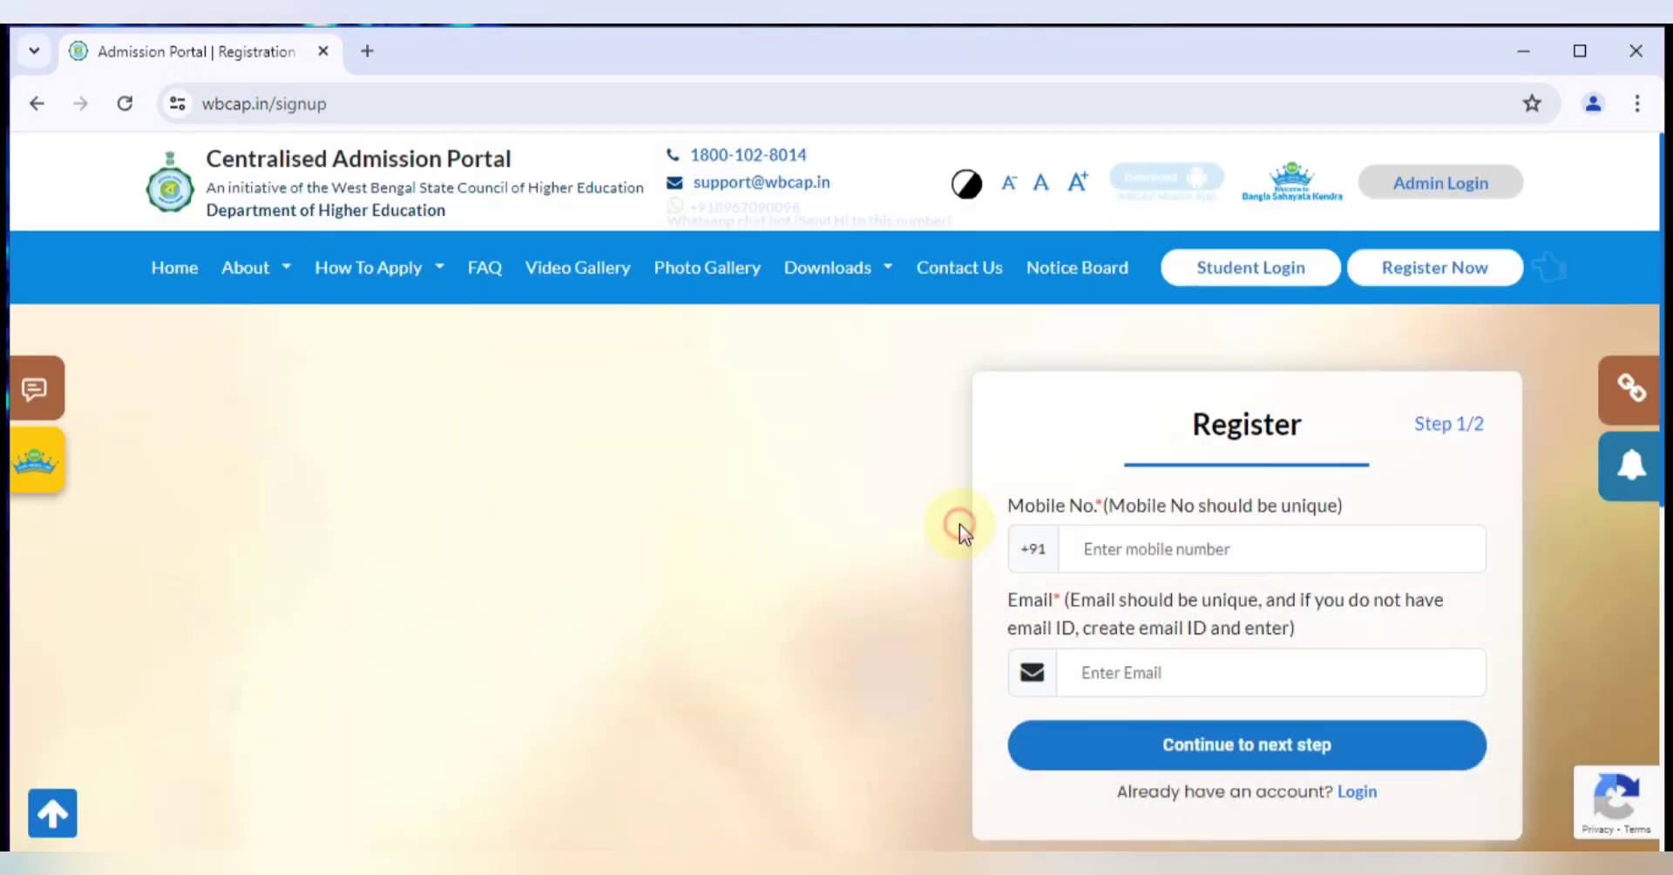
Step: Examine the required mobile number and email fields in the first step of the registration form
scroll(1203, 542, "down", 3)
scroll(1188, 545, "up", 2)
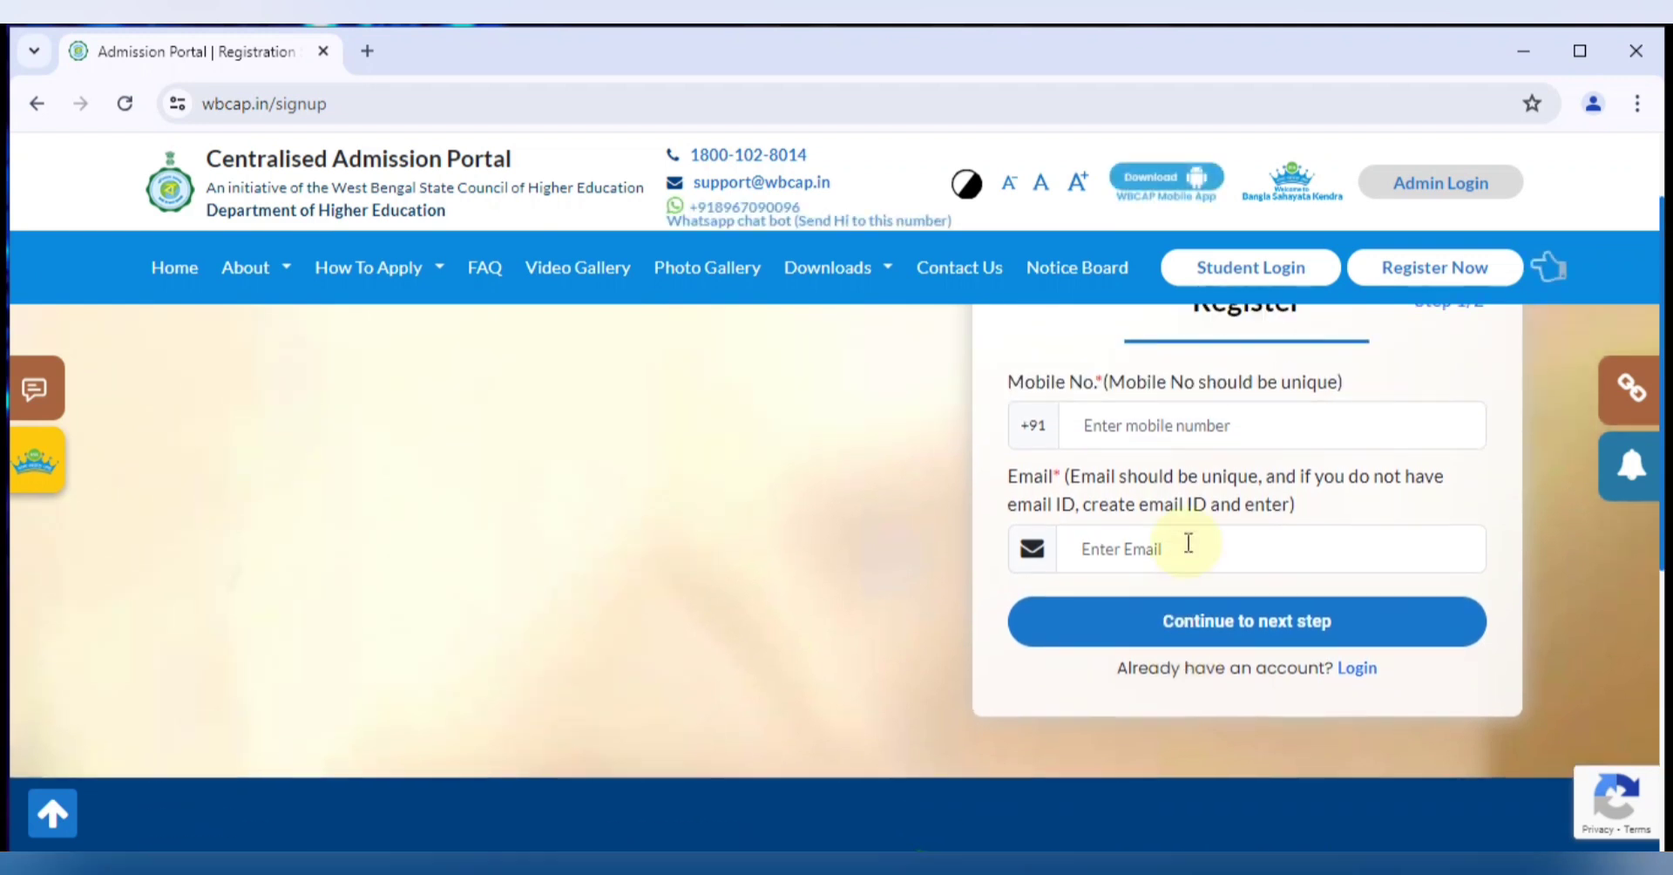
left_click(1146, 426)
left_click(1199, 546)
left_click(1180, 425)
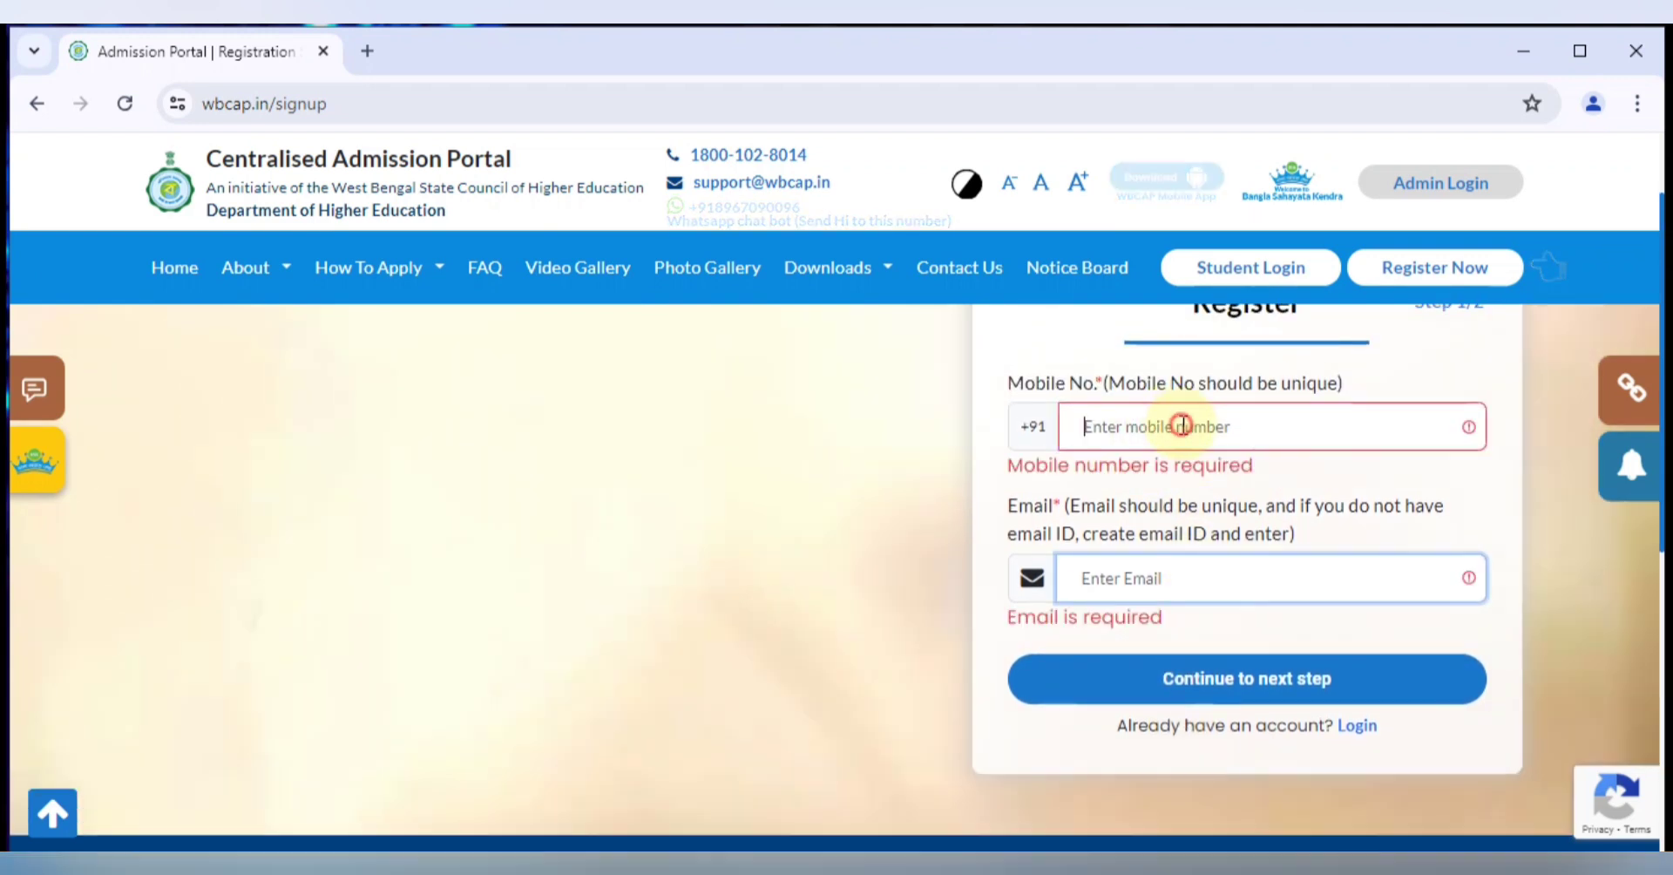
left_click(1158, 584)
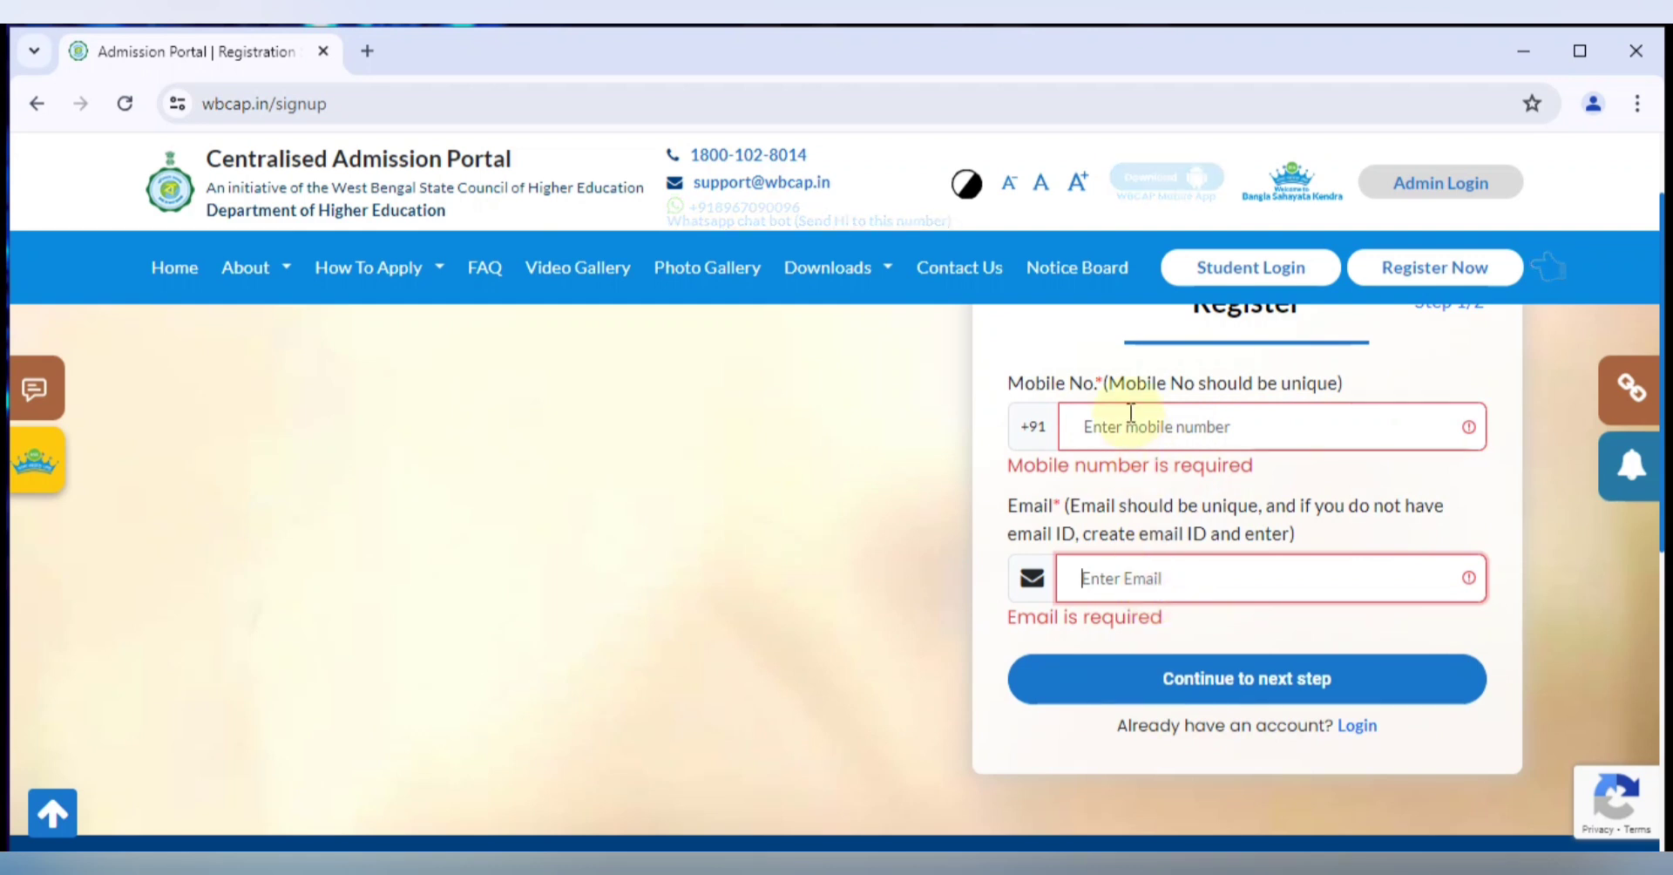
left_click(1159, 590)
left_click(1179, 430)
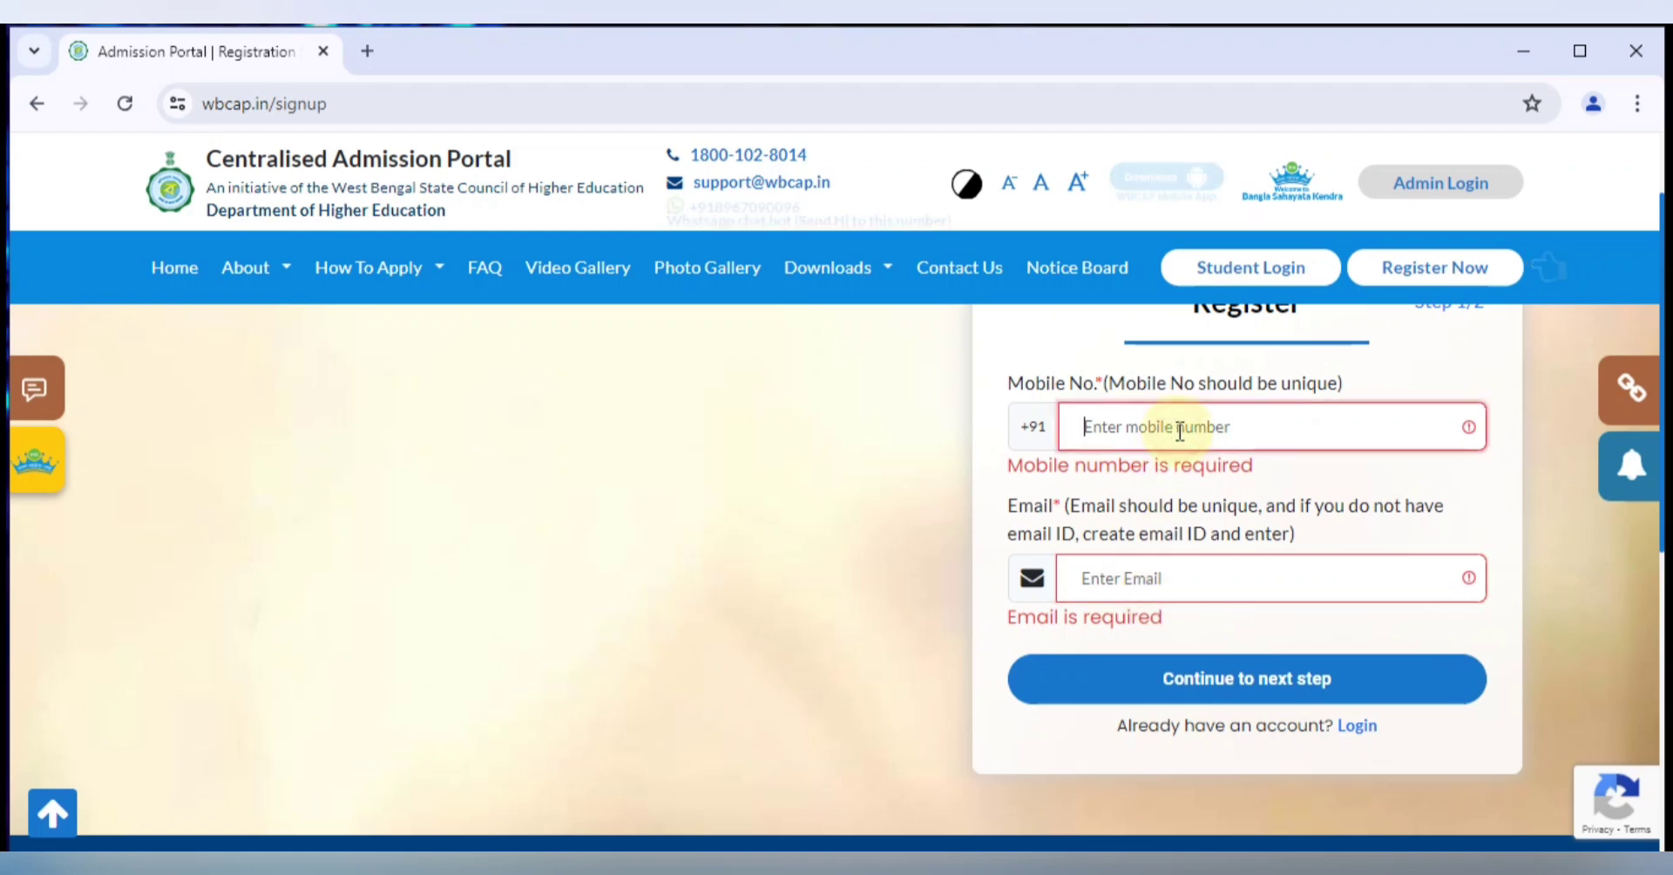
left_click(1178, 578)
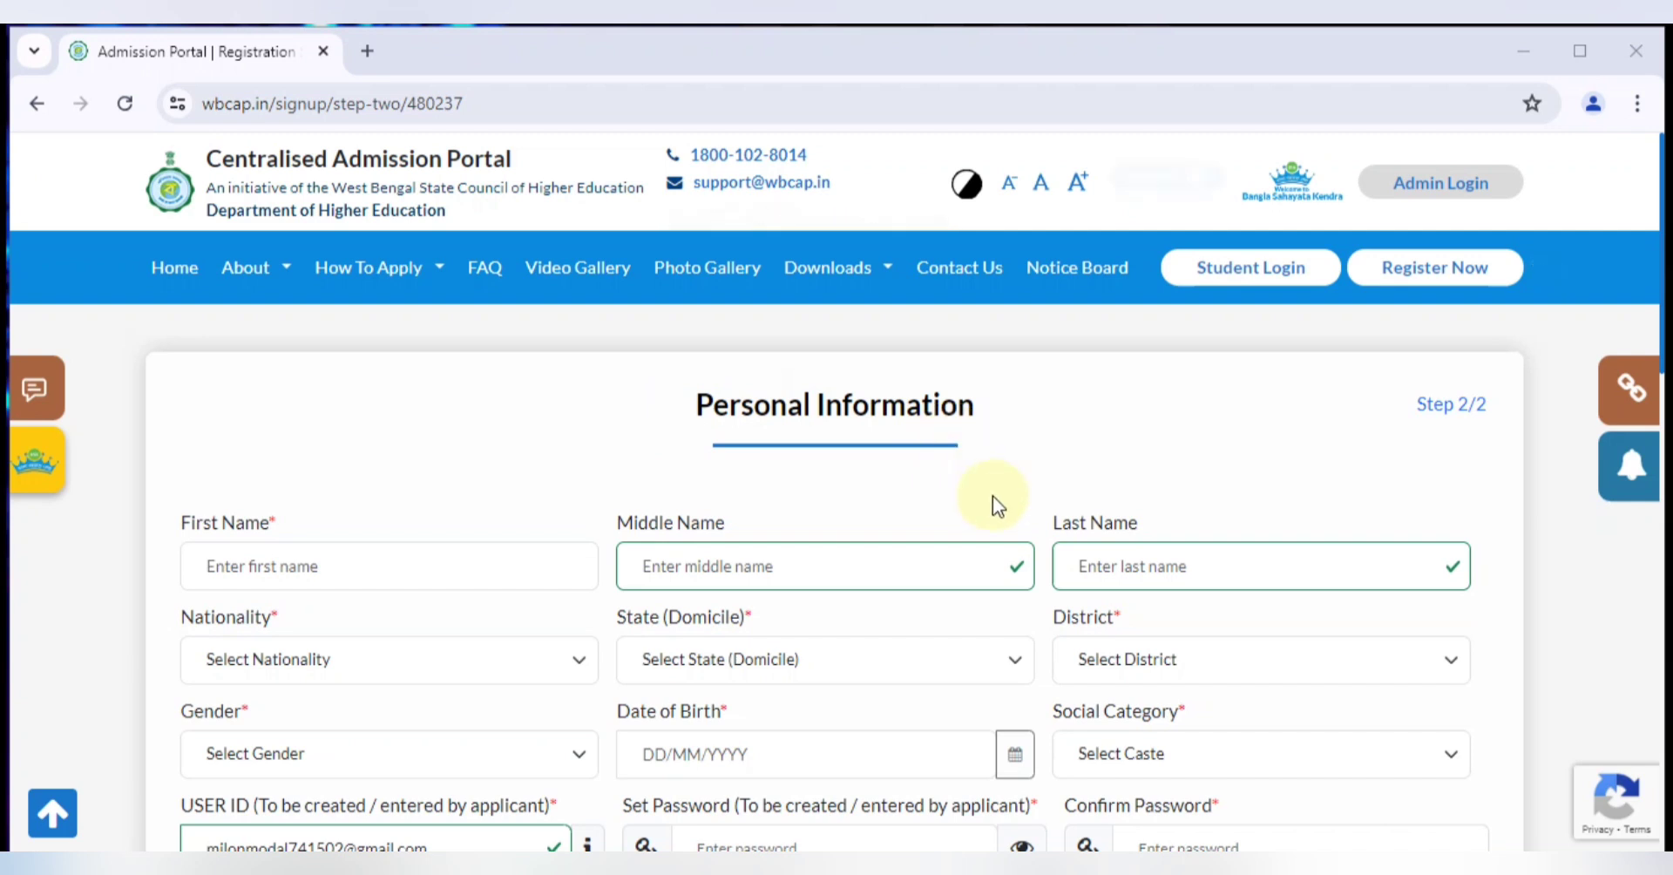
Step: Examine the Personal Information fields for first, middle and last name, date of birth and social category
scroll(990, 521, "down", 2)
scroll(990, 521, "up", 2)
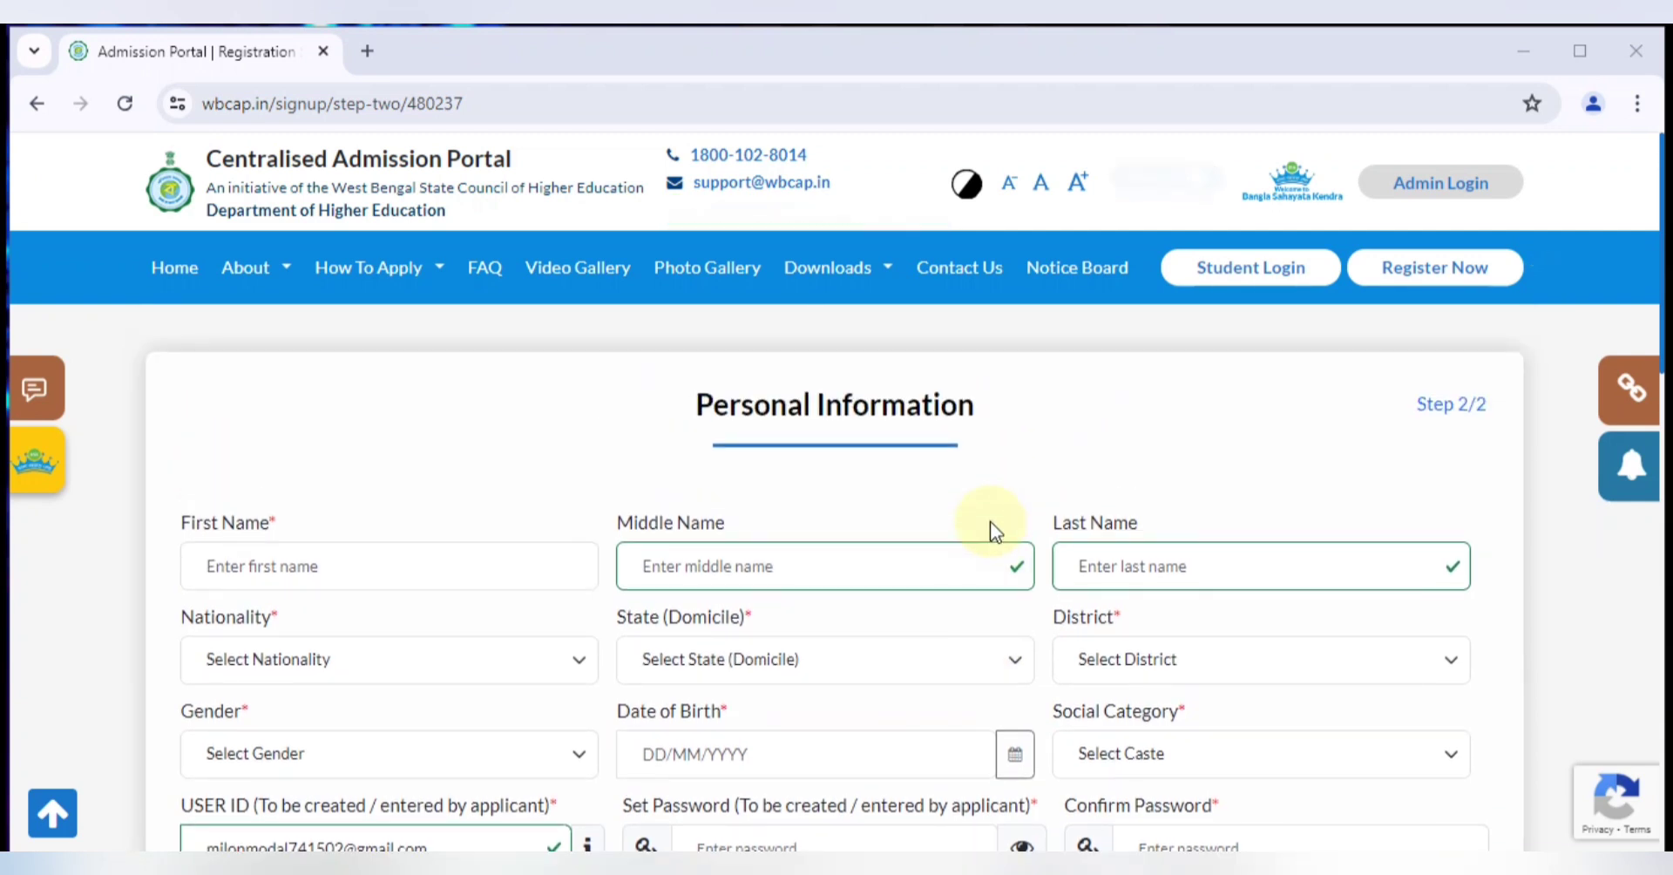
left_click(247, 561)
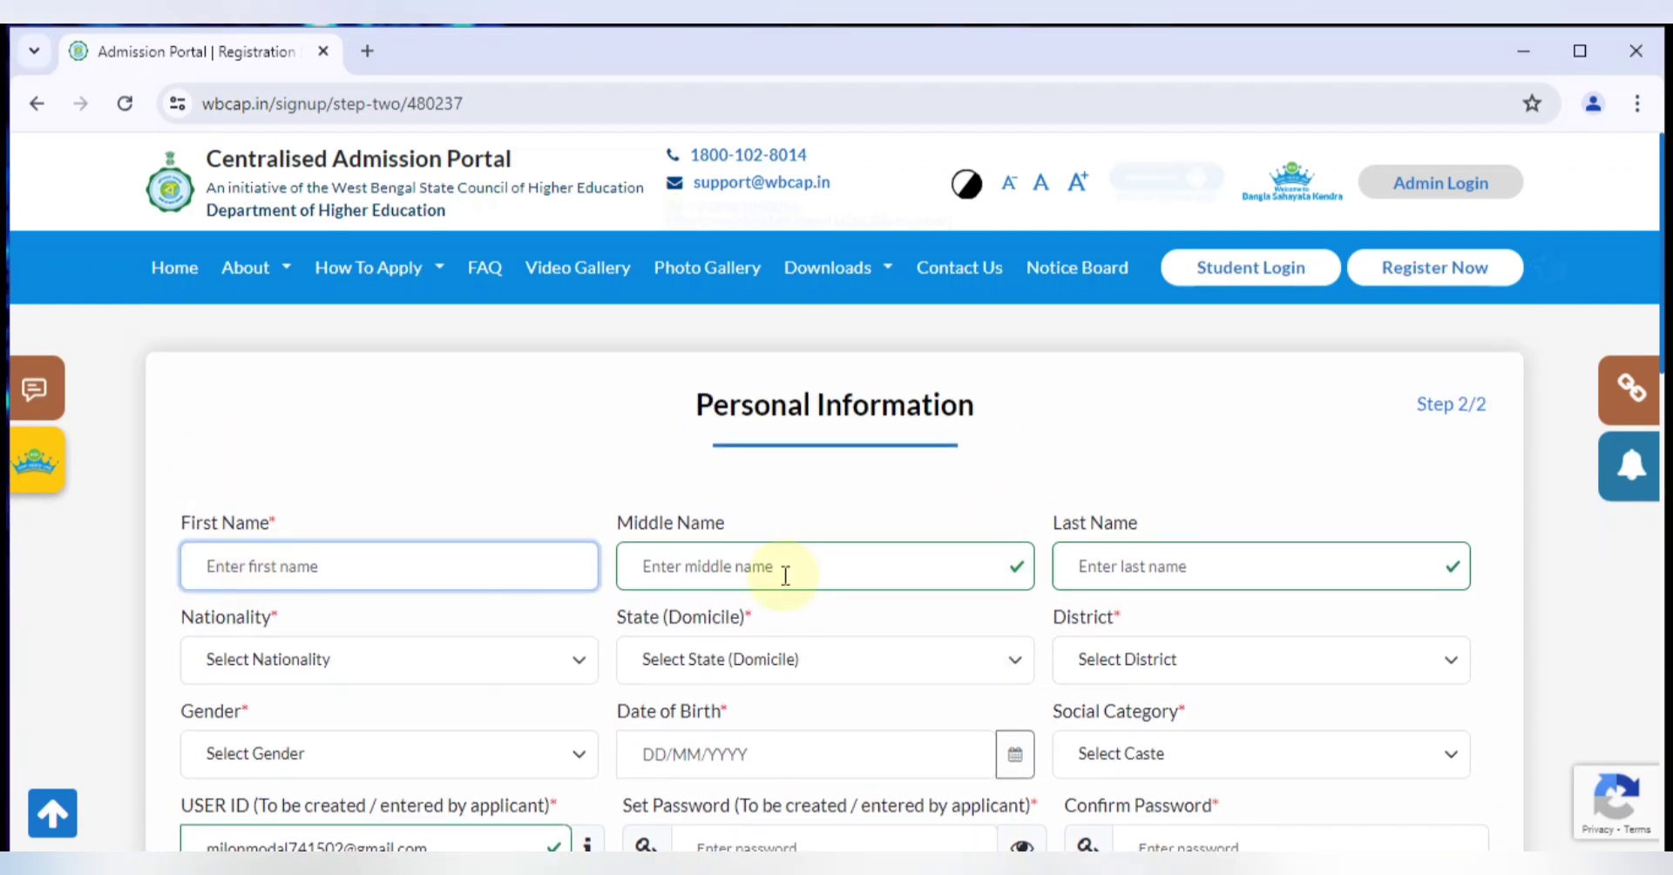
left_click(785, 575)
left_click(1172, 575)
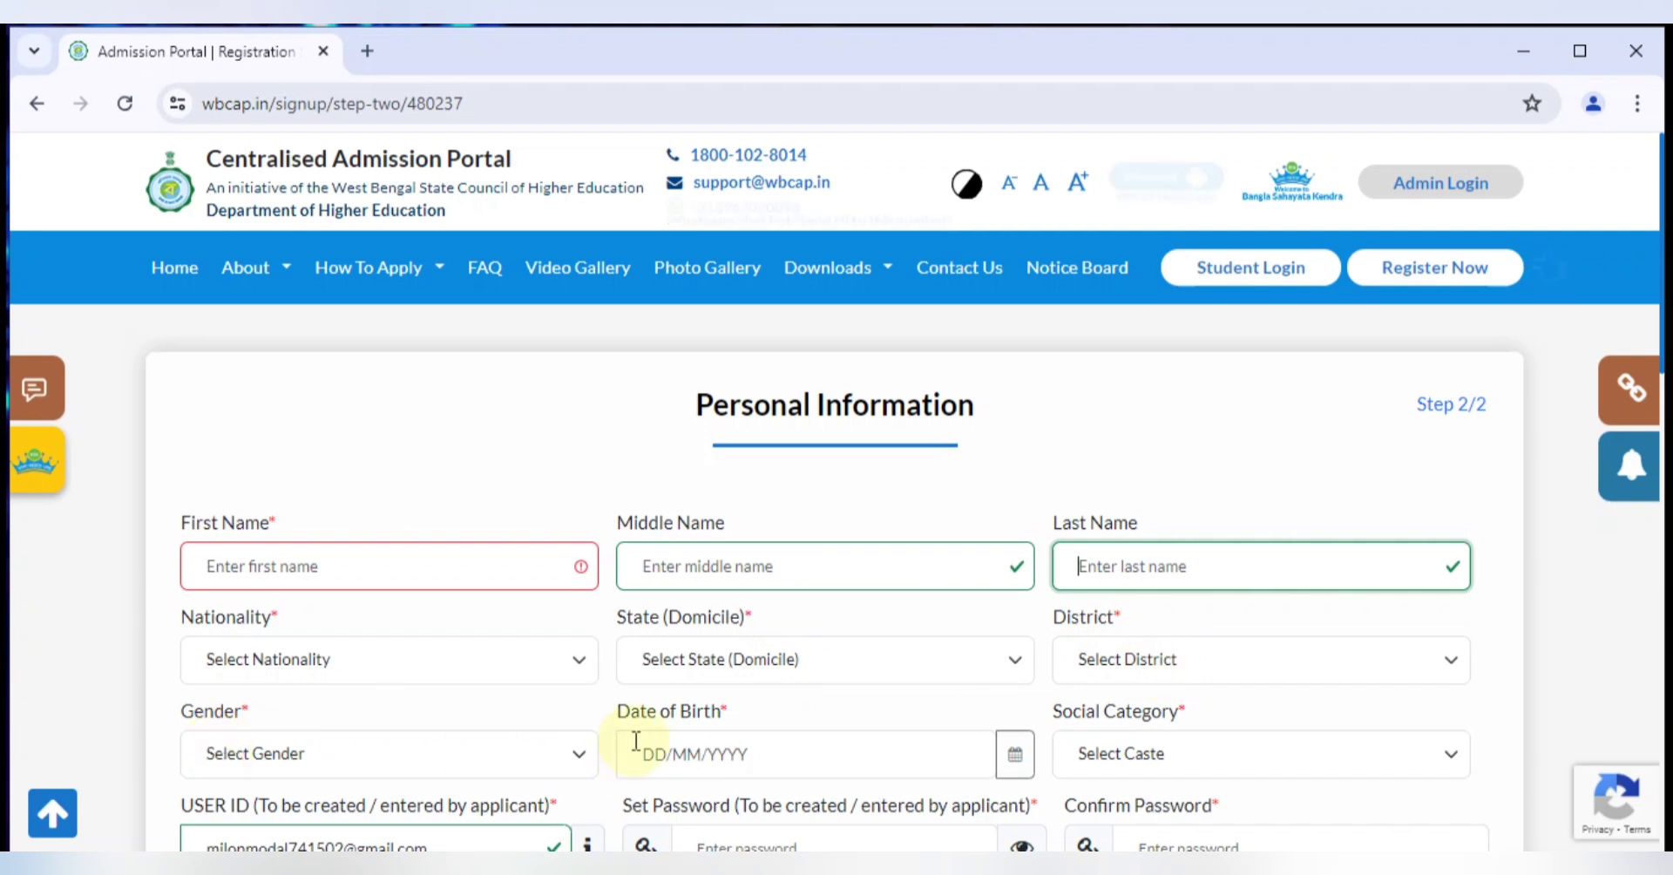
left_click(779, 760)
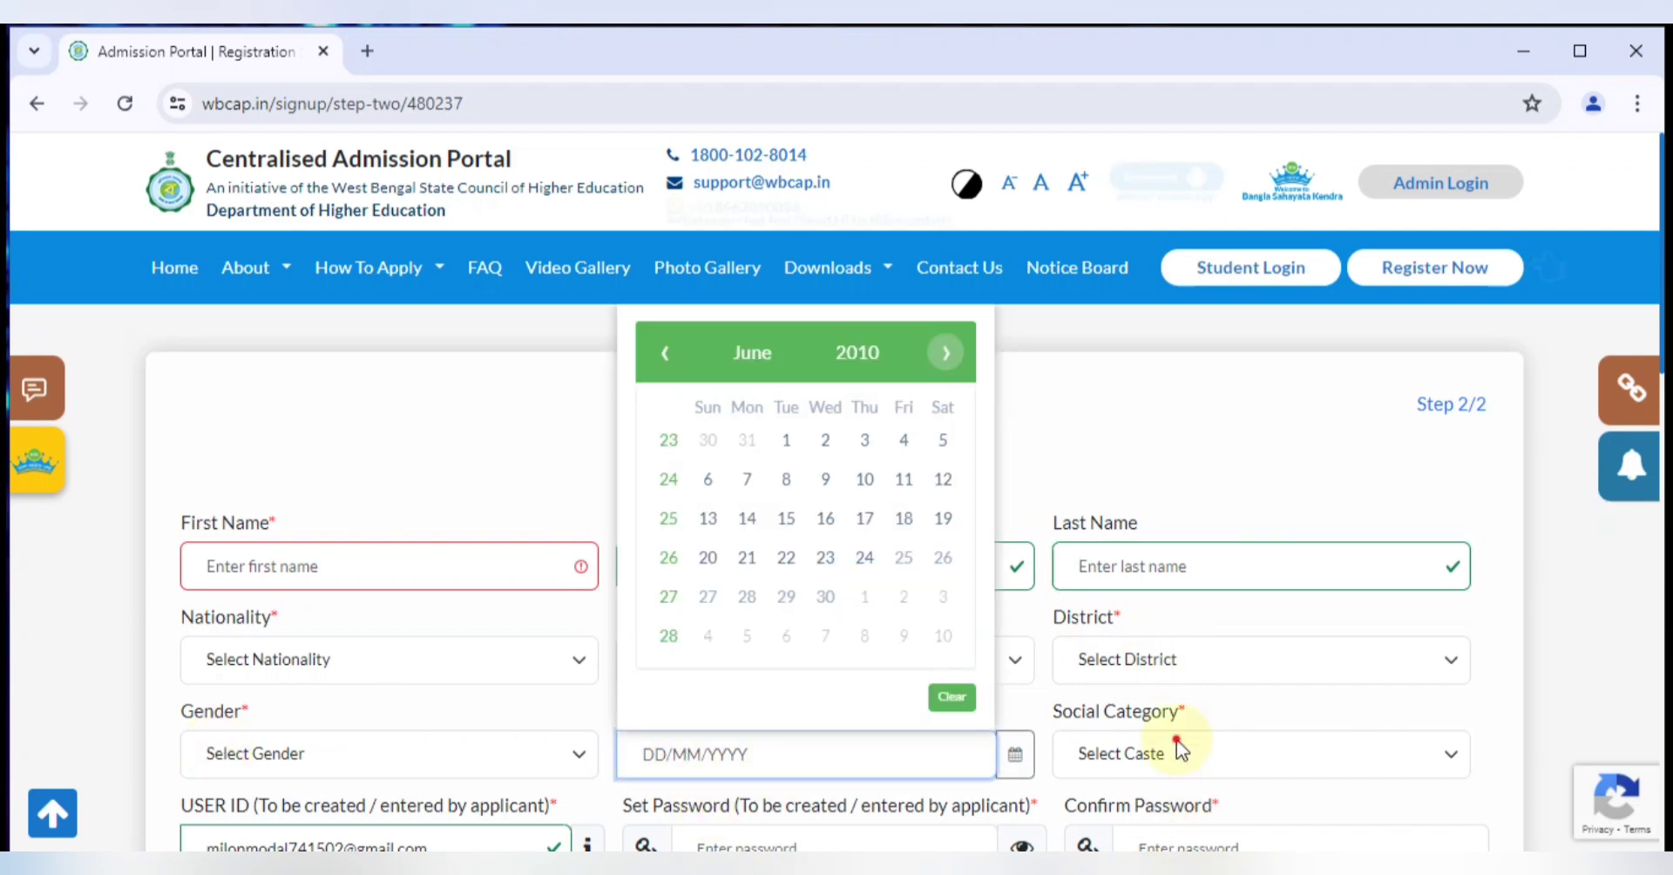
left_click(1176, 741)
left_click(1176, 741)
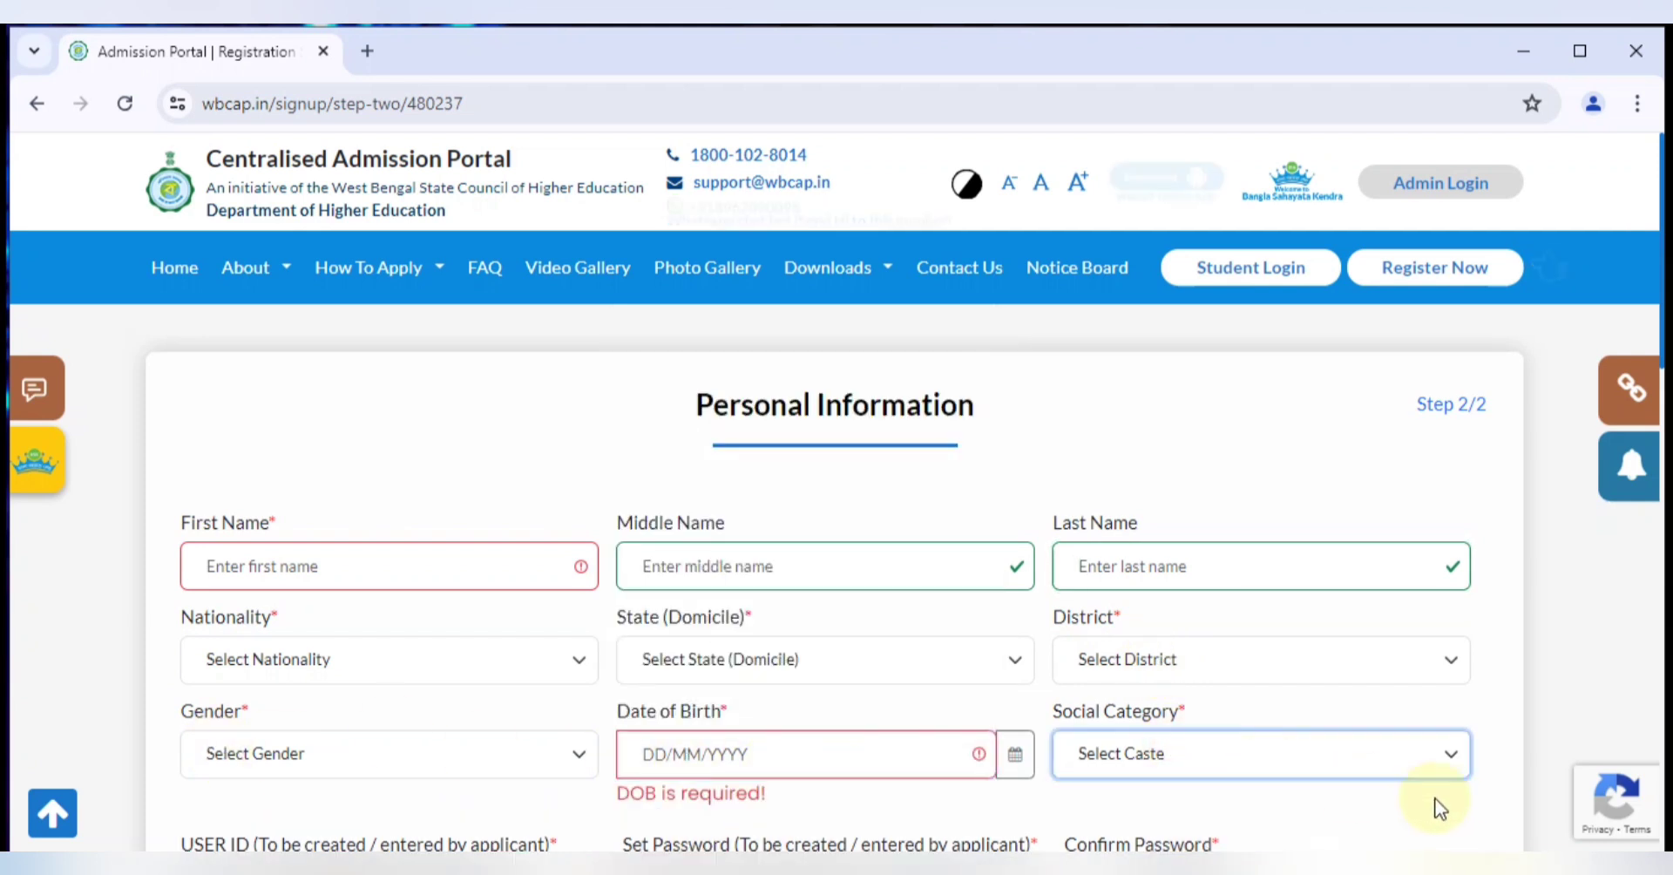
Step: Examine the password, password confirmation, mobile OTP and email OTP fields of the registration form
scroll(837, 566, "down", 5)
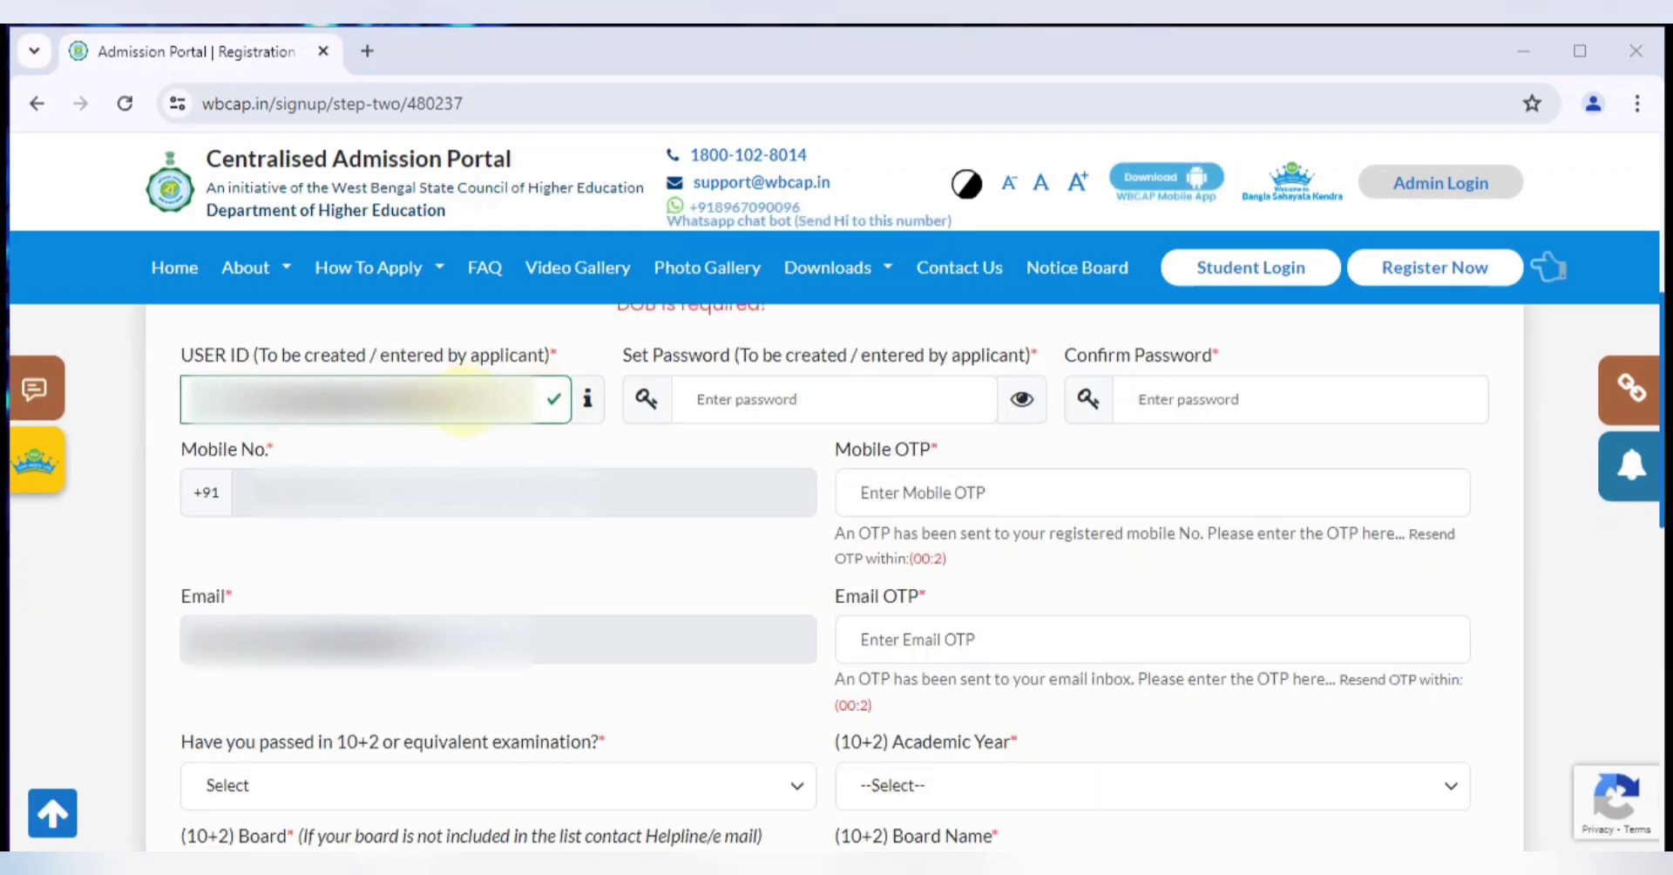
left_click(755, 399)
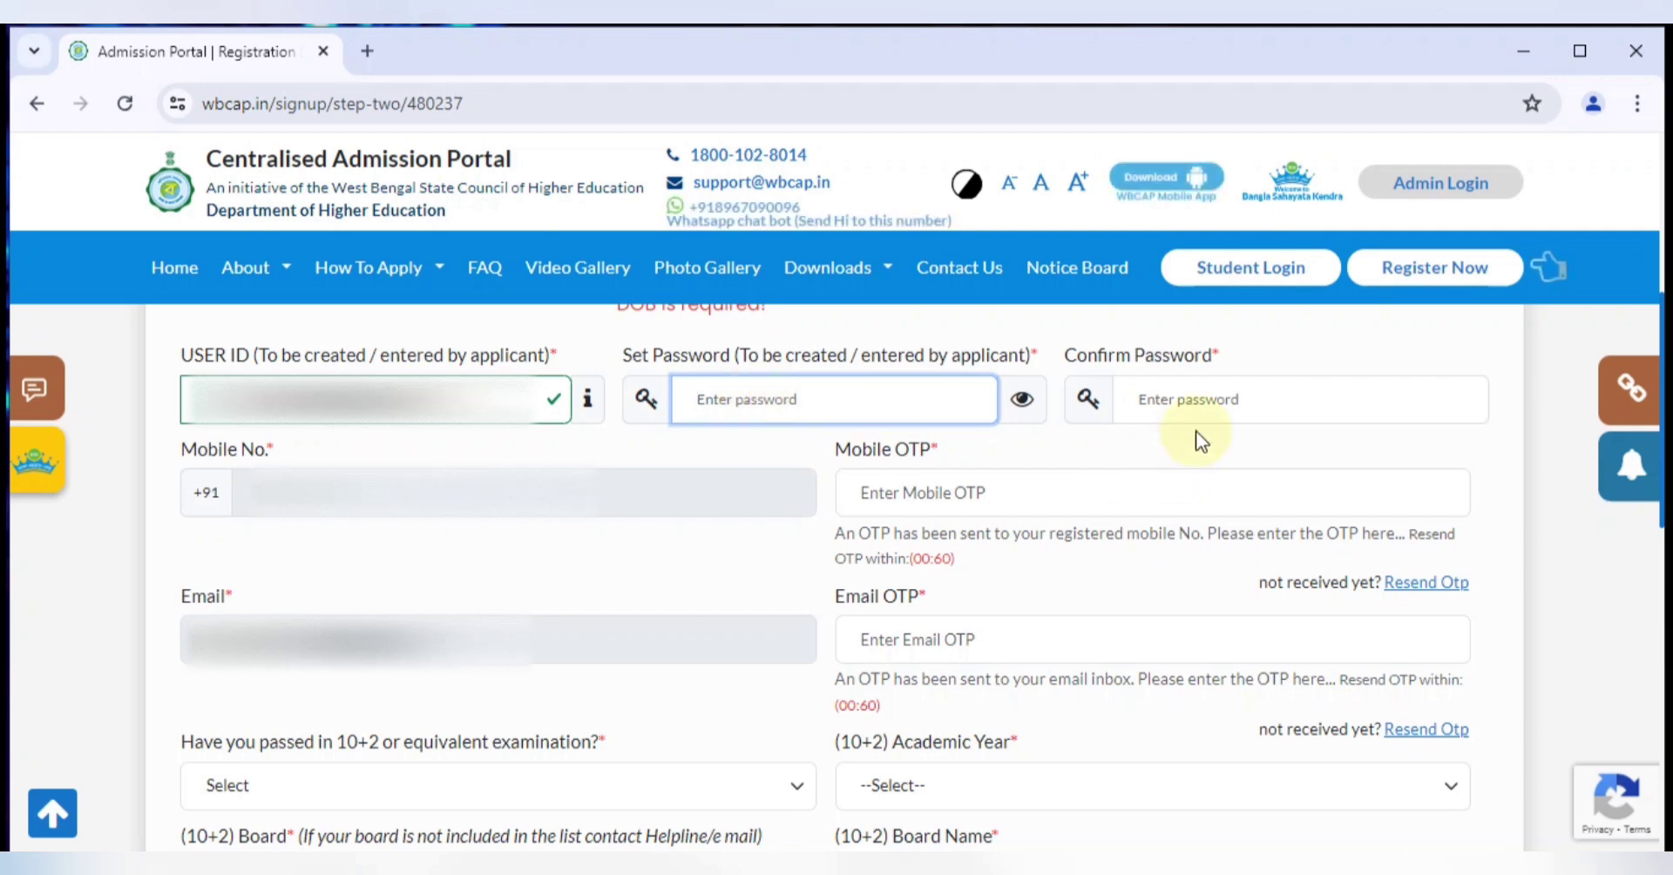
left_click(1195, 385)
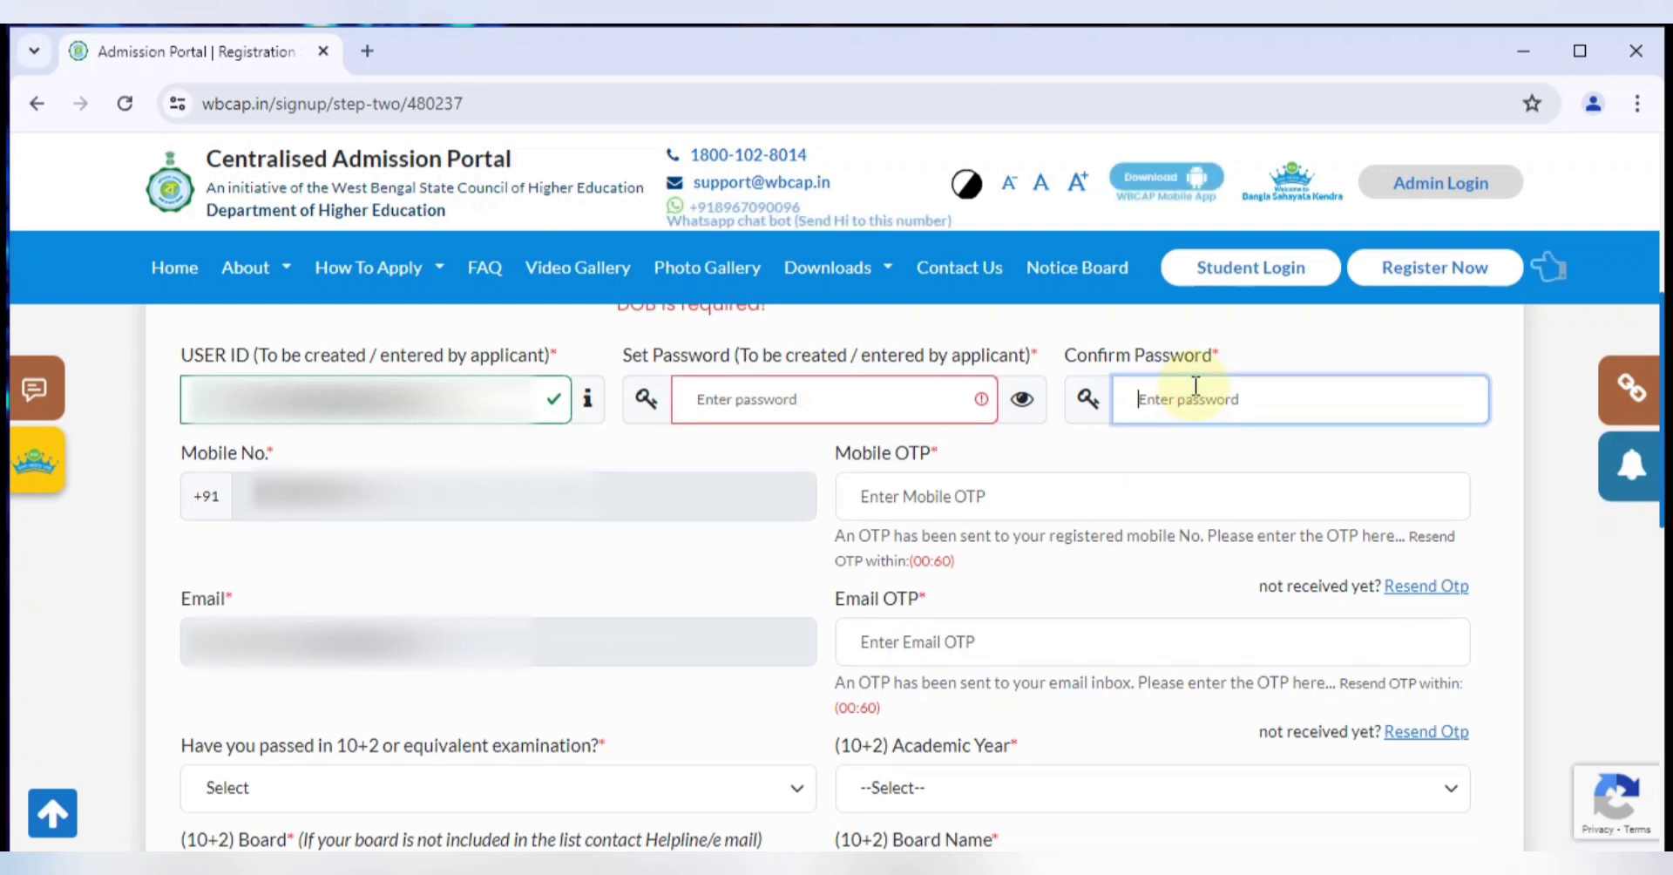
left_click(1024, 494)
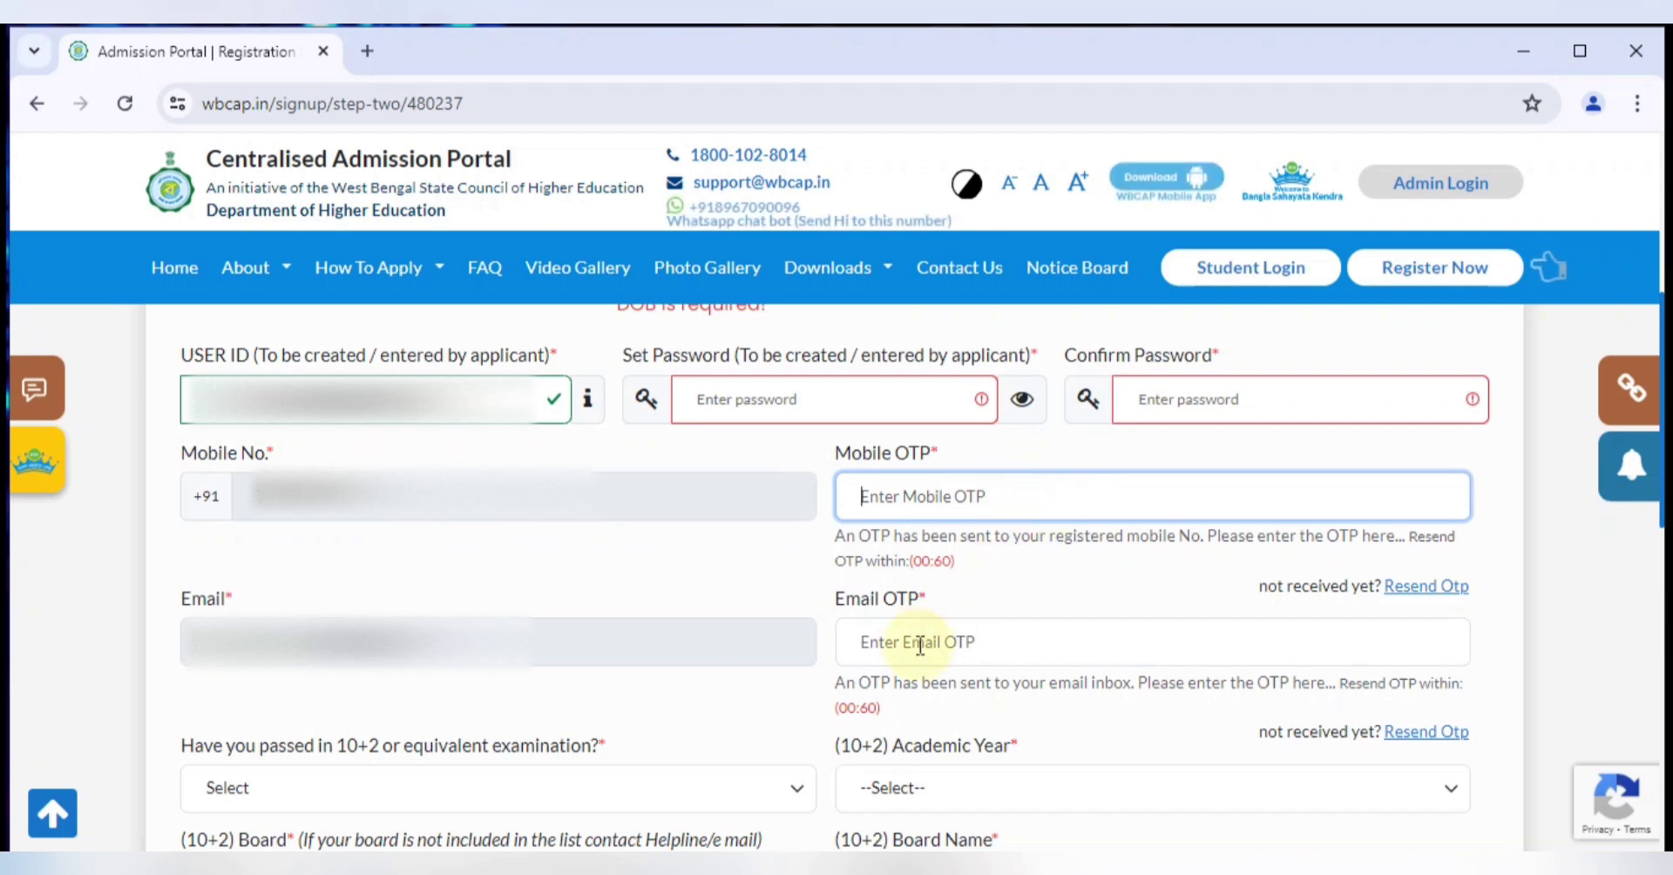
left_click(967, 656)
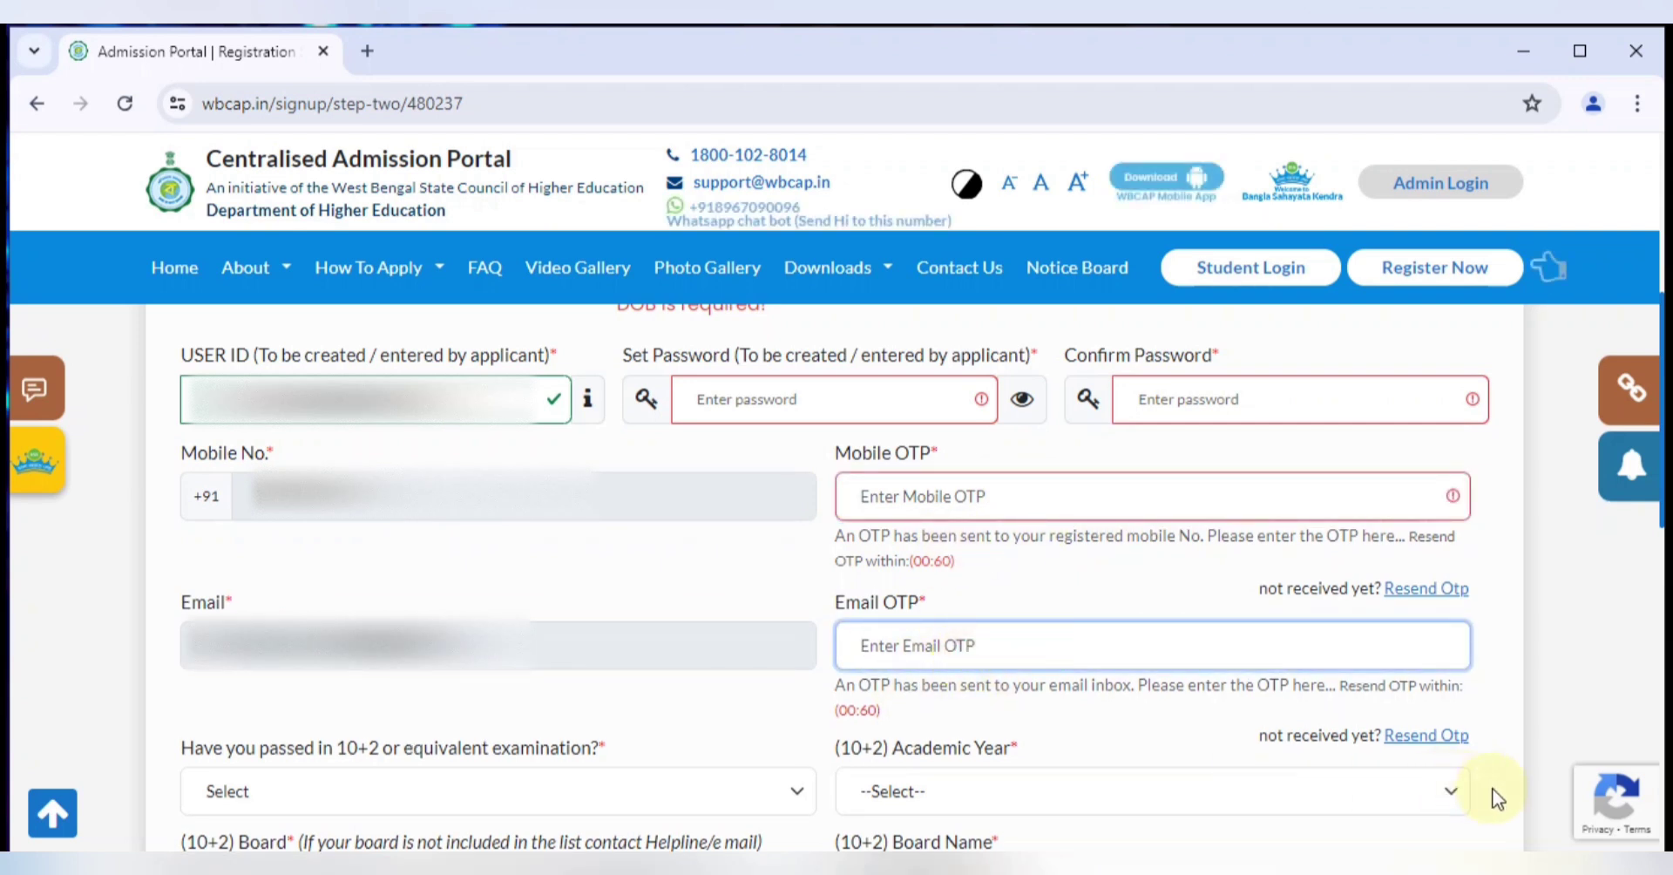
Step: View the answer choices for whether the 10+2 or equivalent examination has been passed
scroll(568, 446, "down", 4)
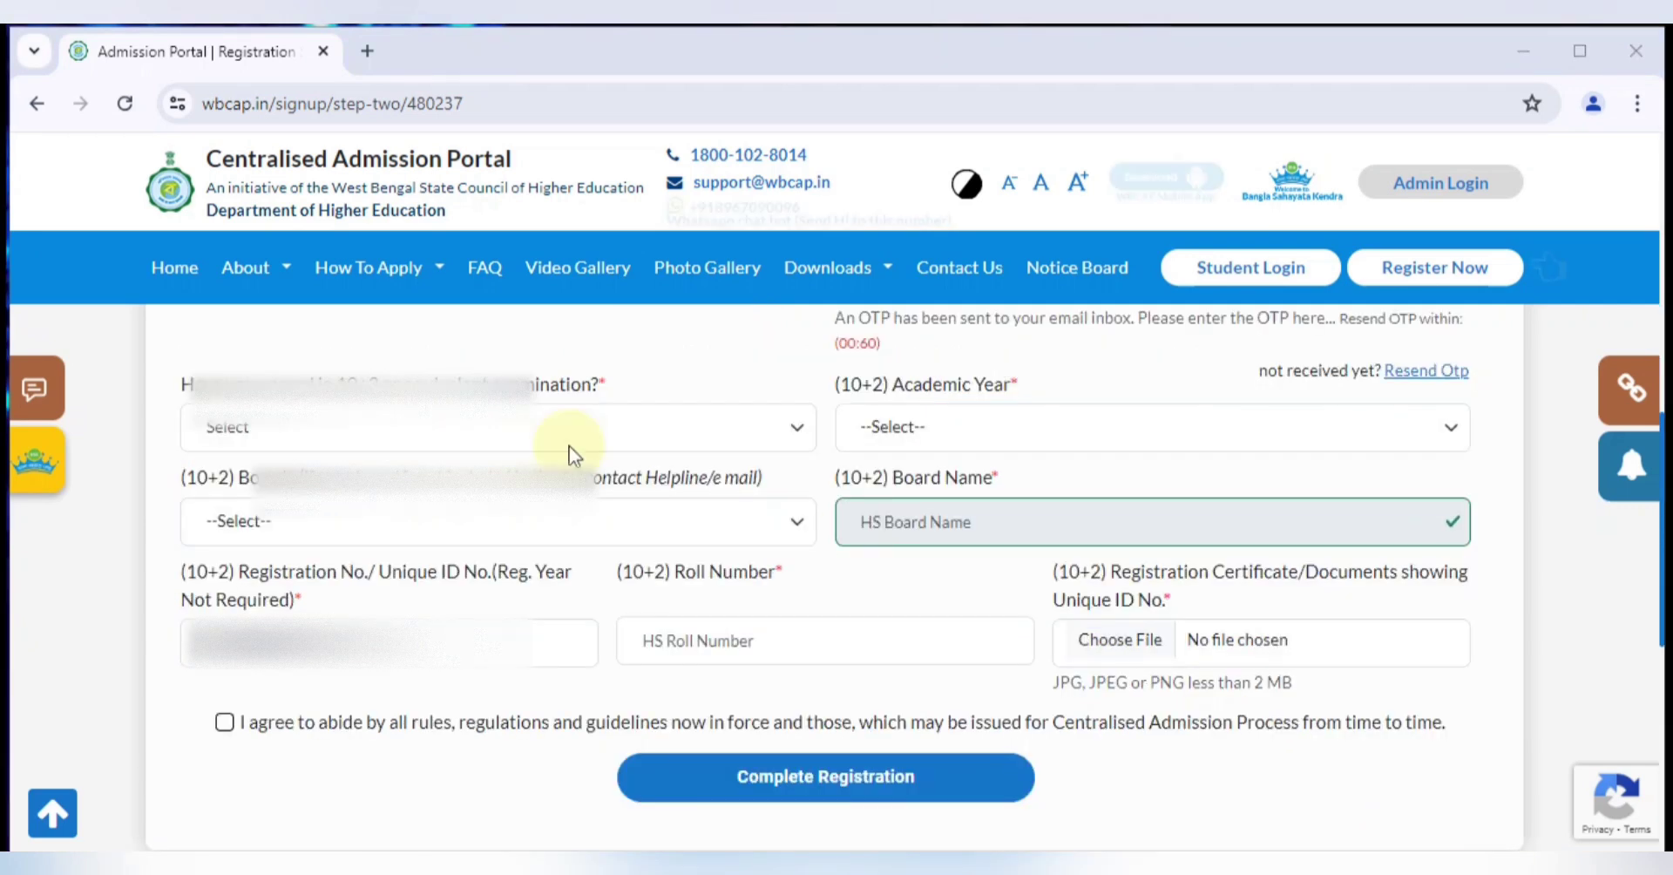
left_click(374, 439)
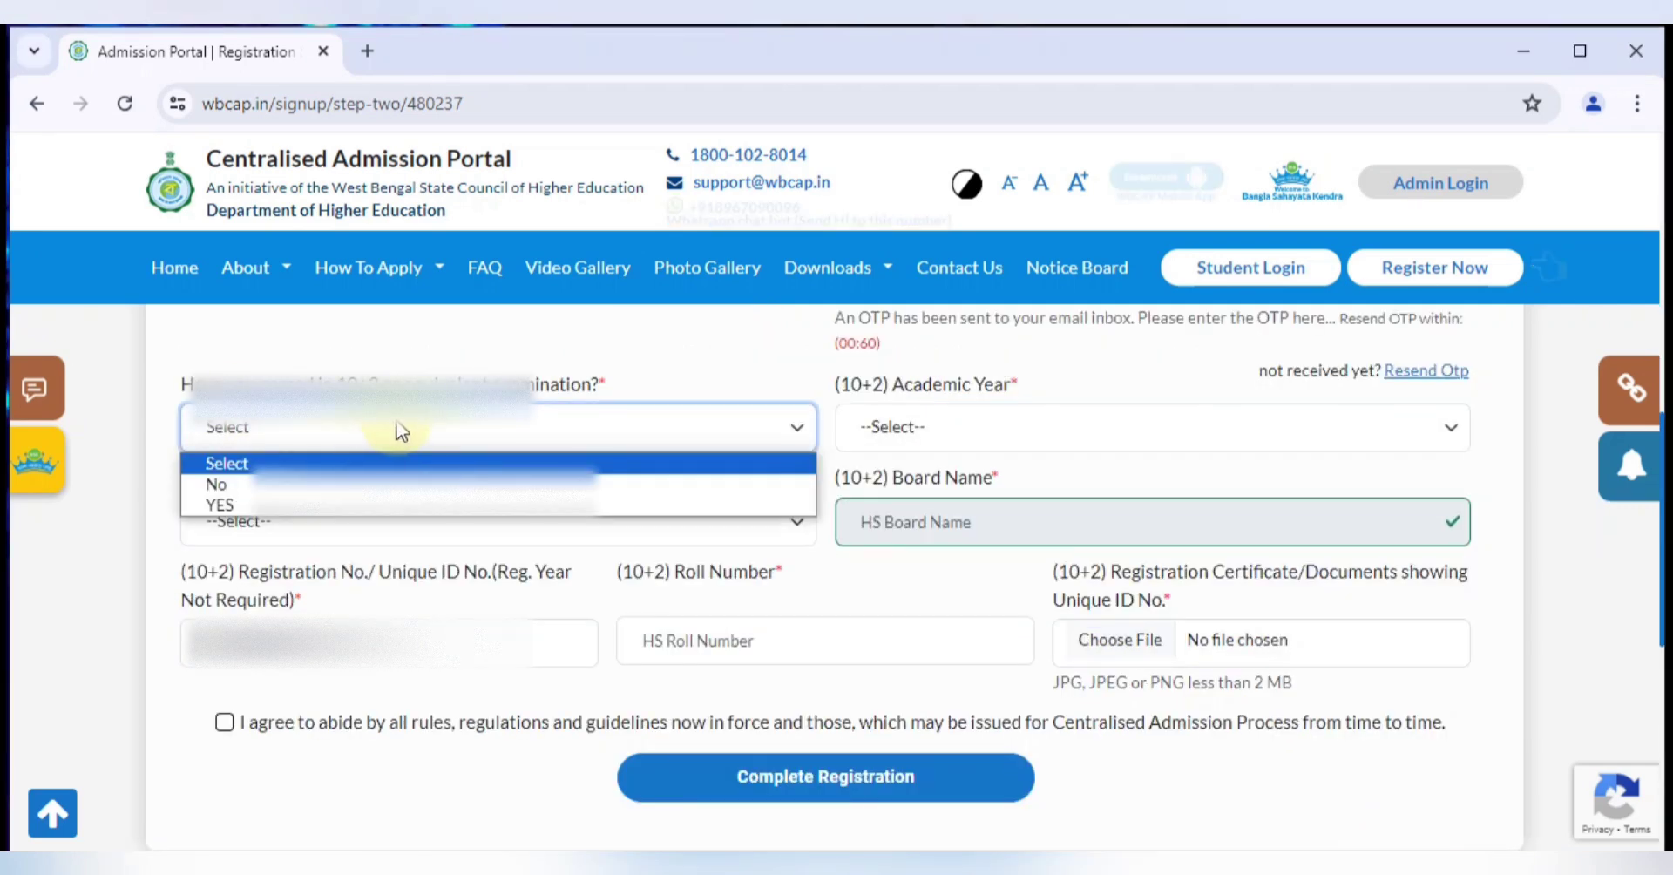
left_click(396, 427)
left_click(397, 427)
left_click(361, 431)
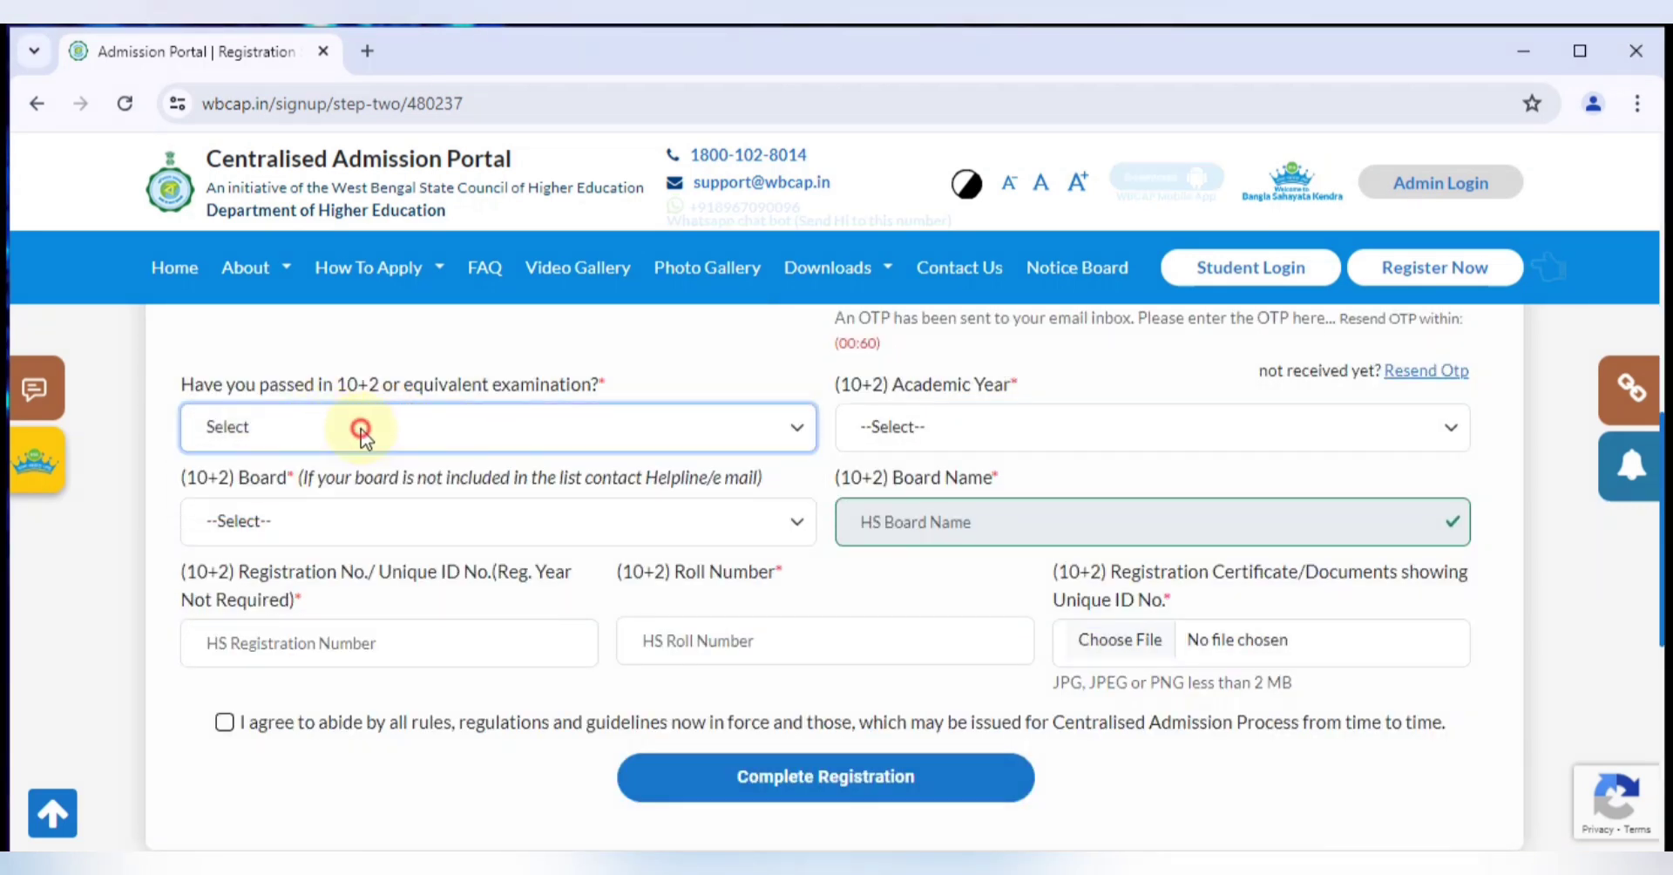
left_click(361, 429)
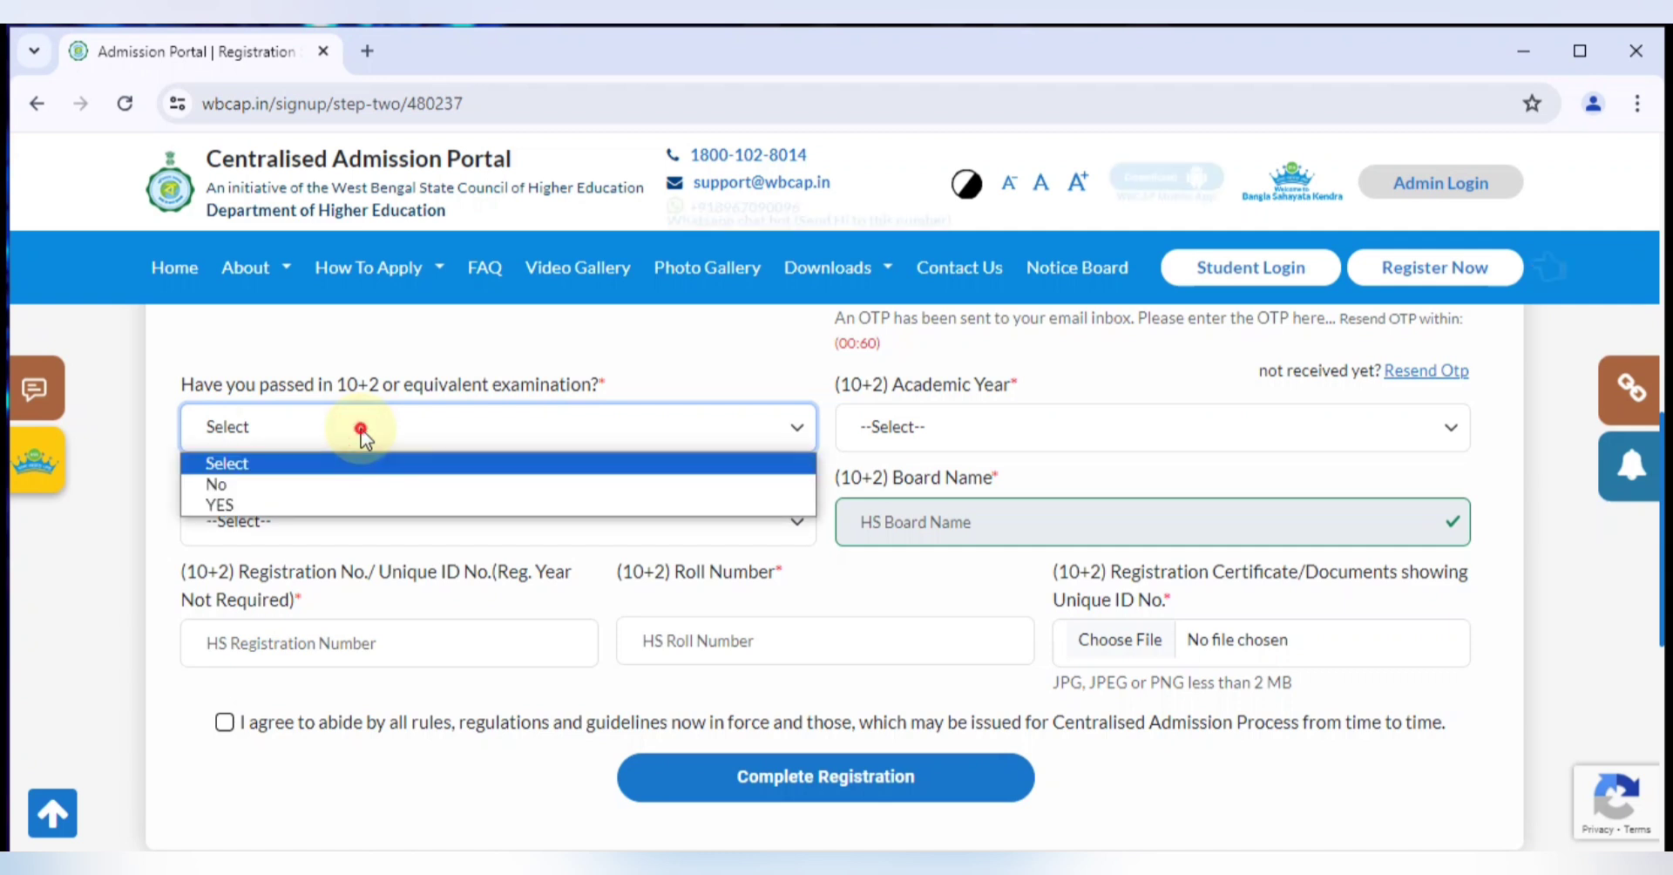
left_click(361, 428)
left_click(360, 428)
left_click(413, 436)
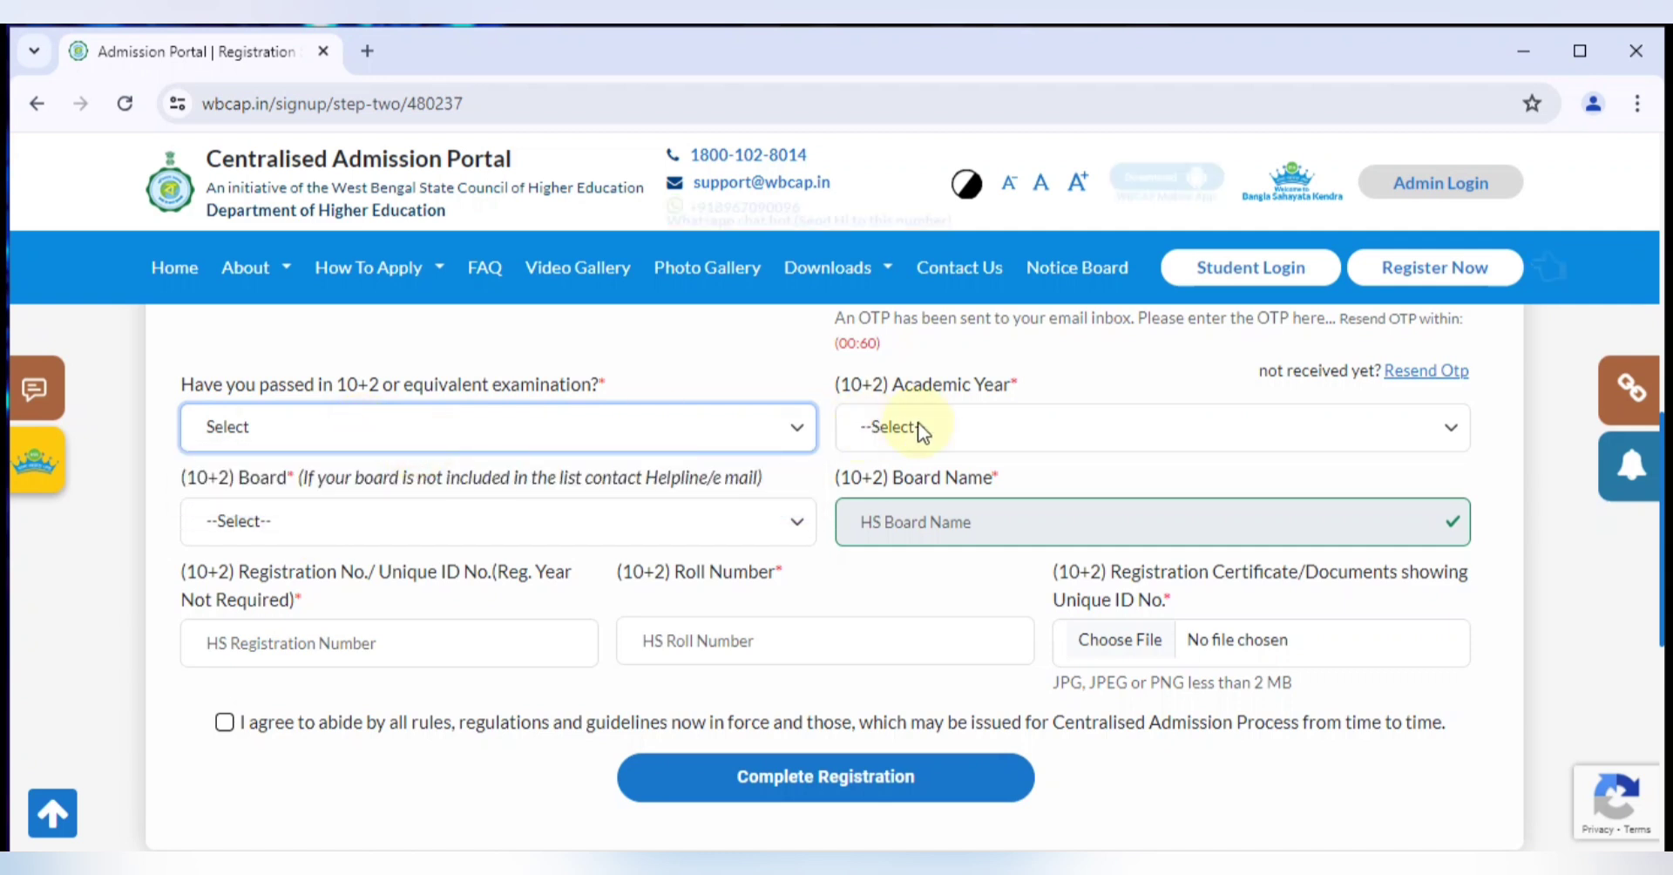
Step: Review the 10+2 academic year and board choices and the board name, registration number and roll number fields
left_click(923, 427)
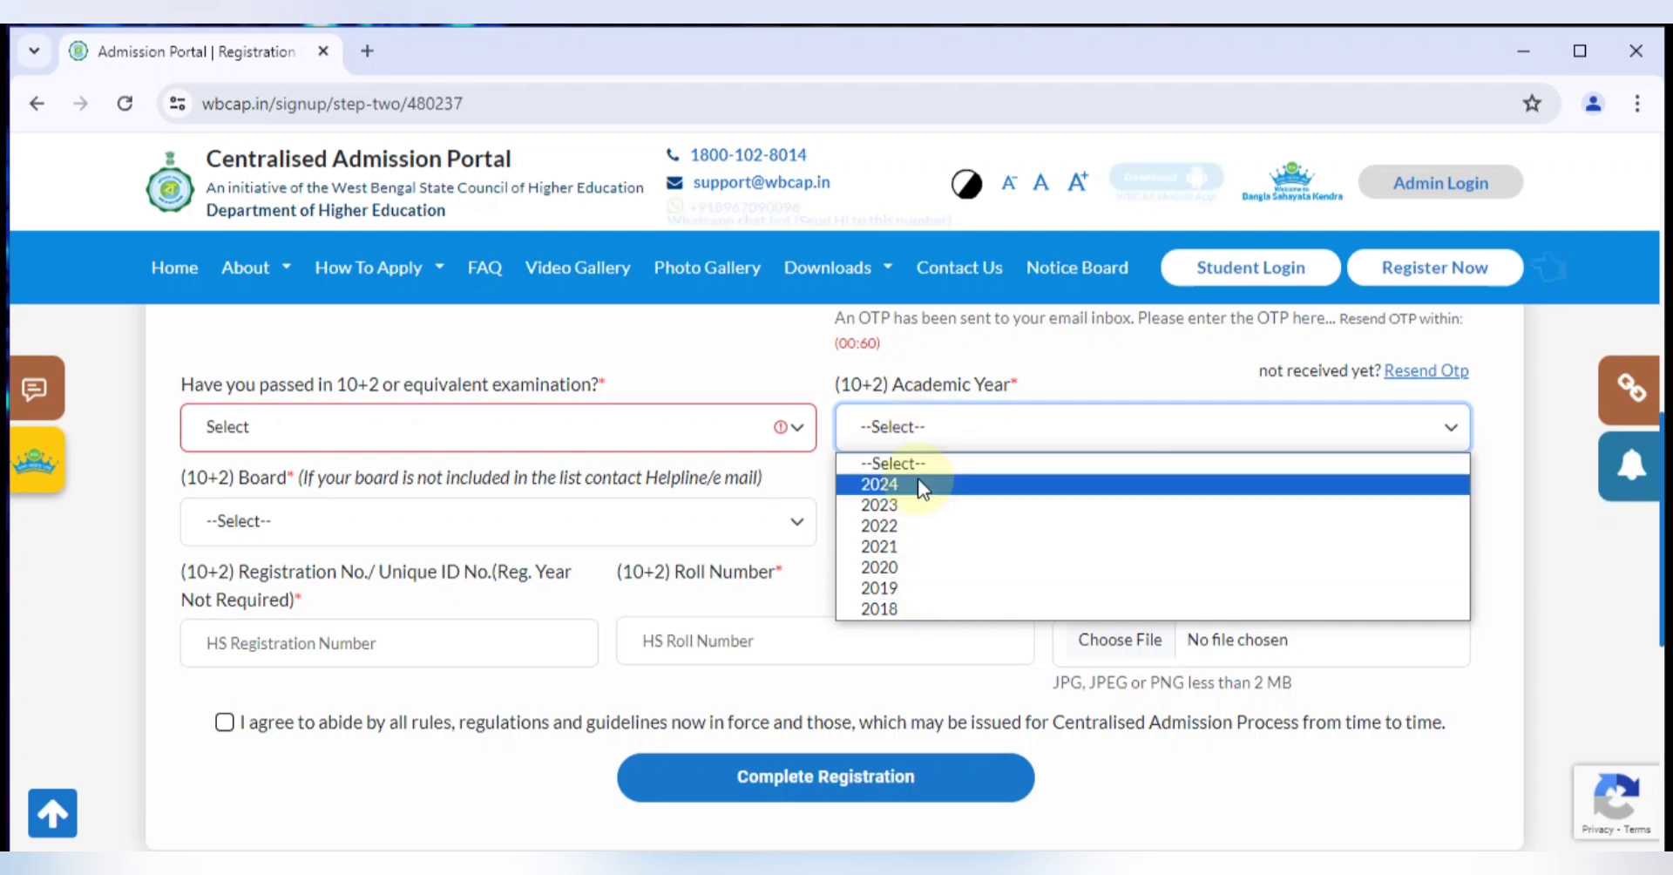
left_click(923, 427)
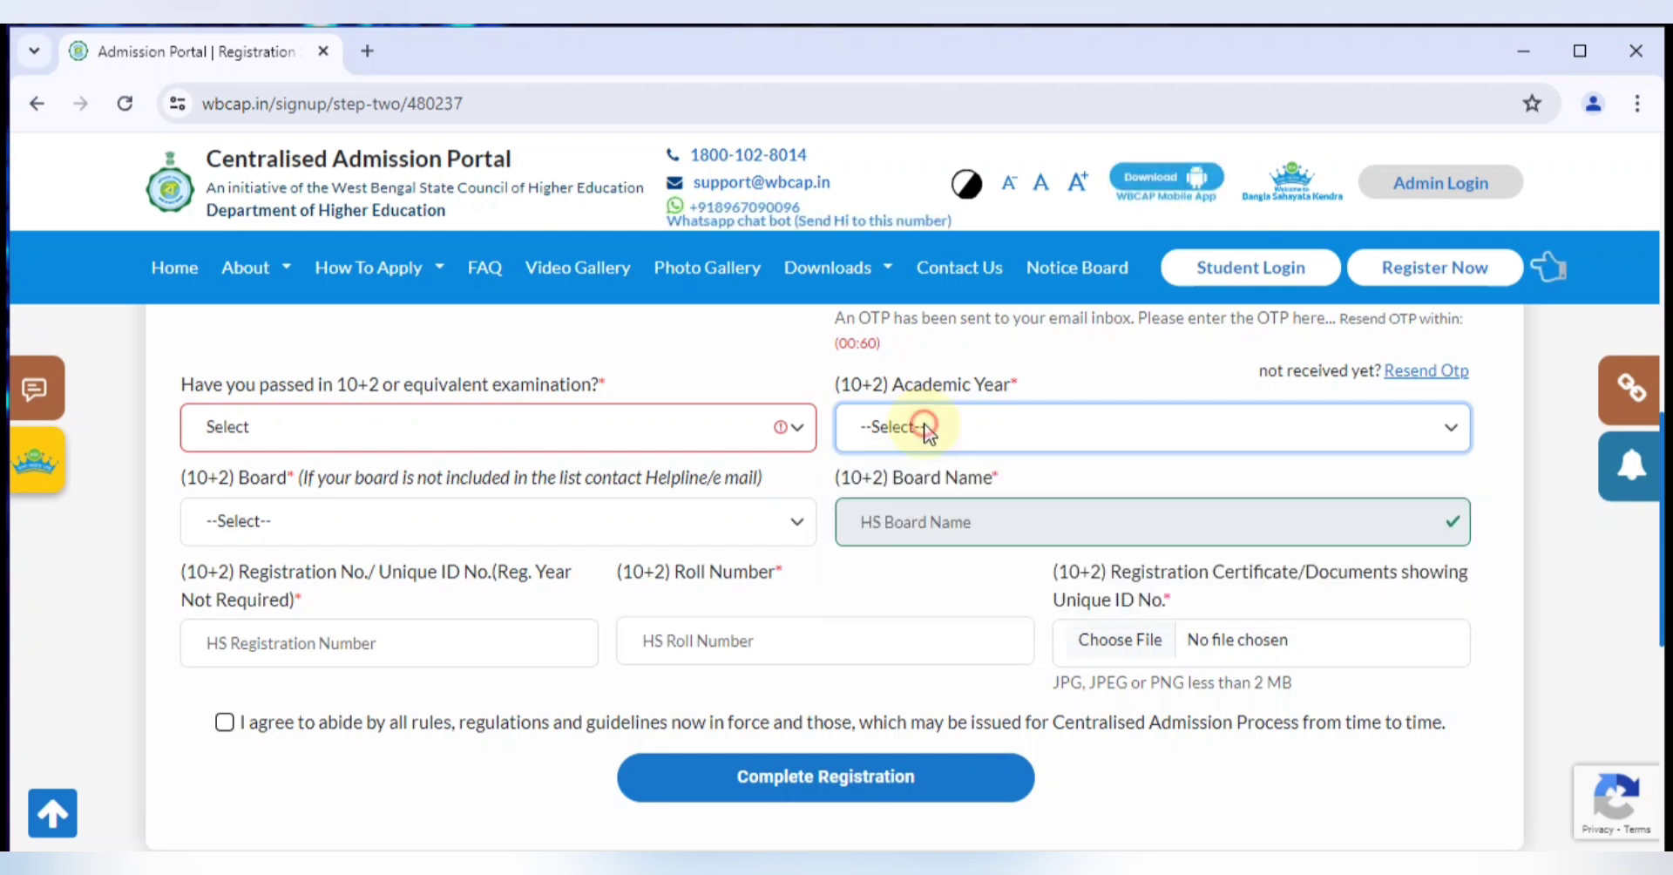
left_click(376, 527)
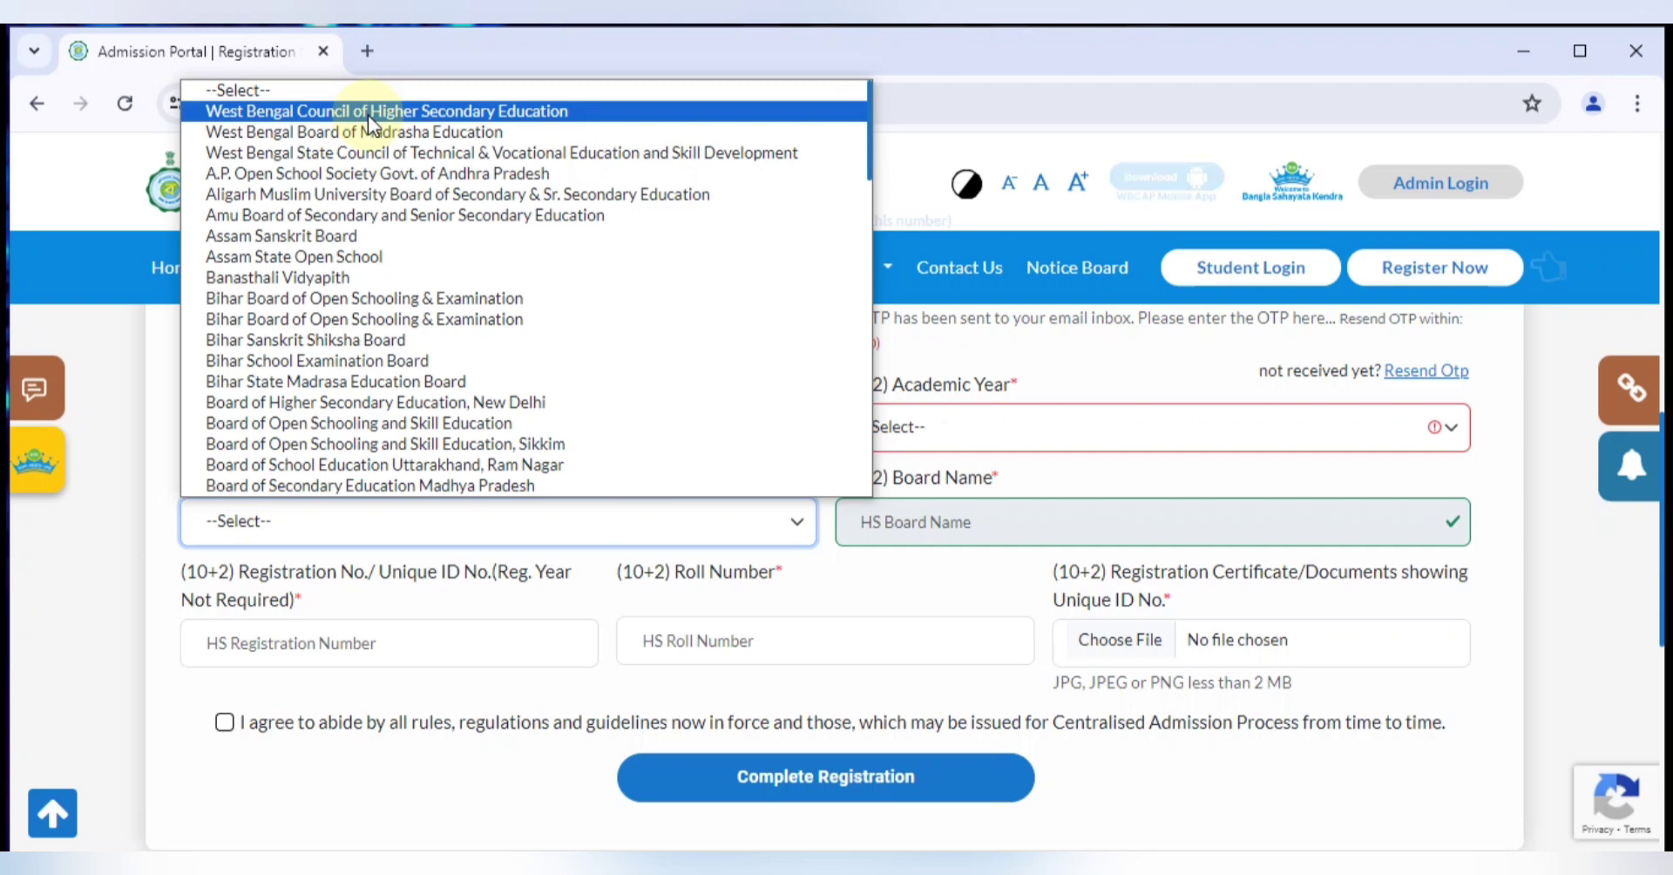
left_click(900, 524)
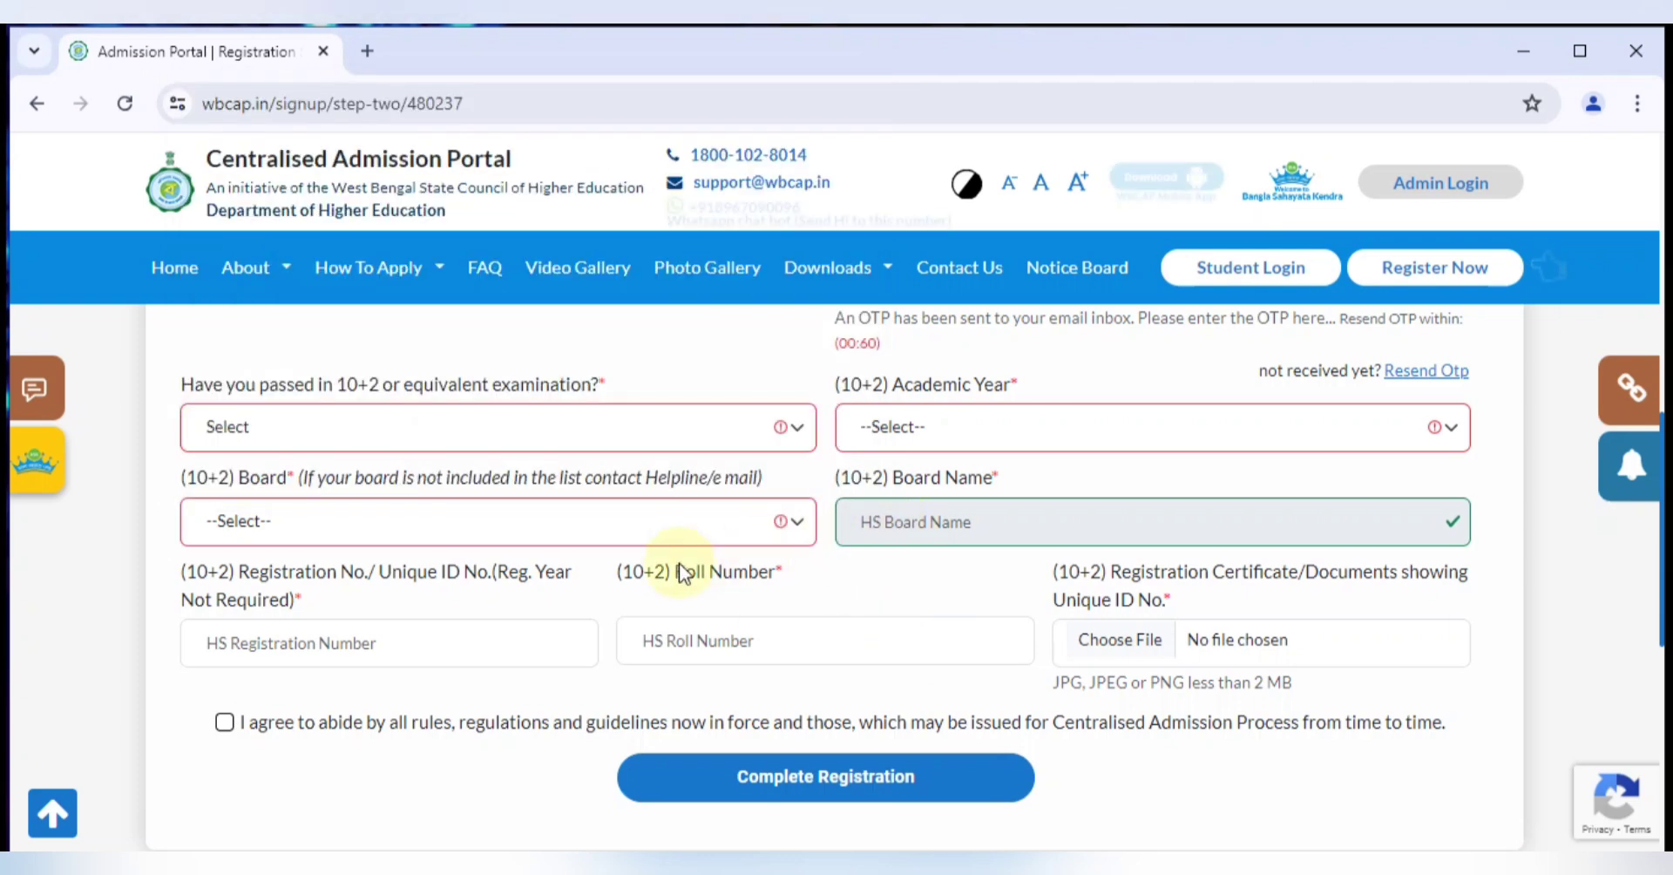
left_click(377, 657)
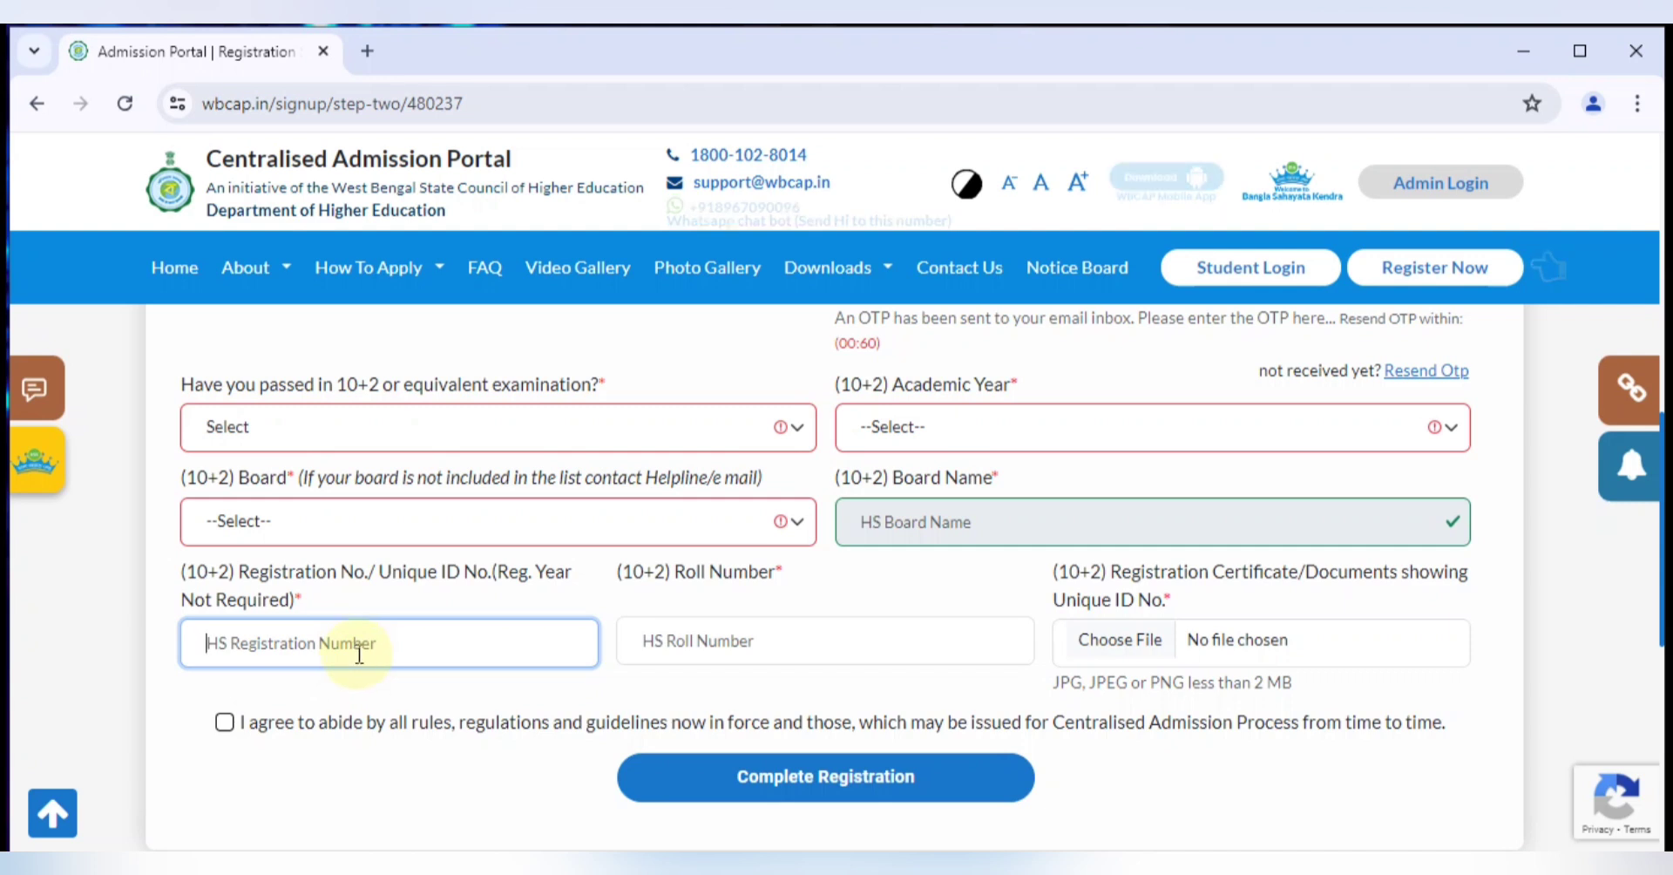
left_click(803, 649)
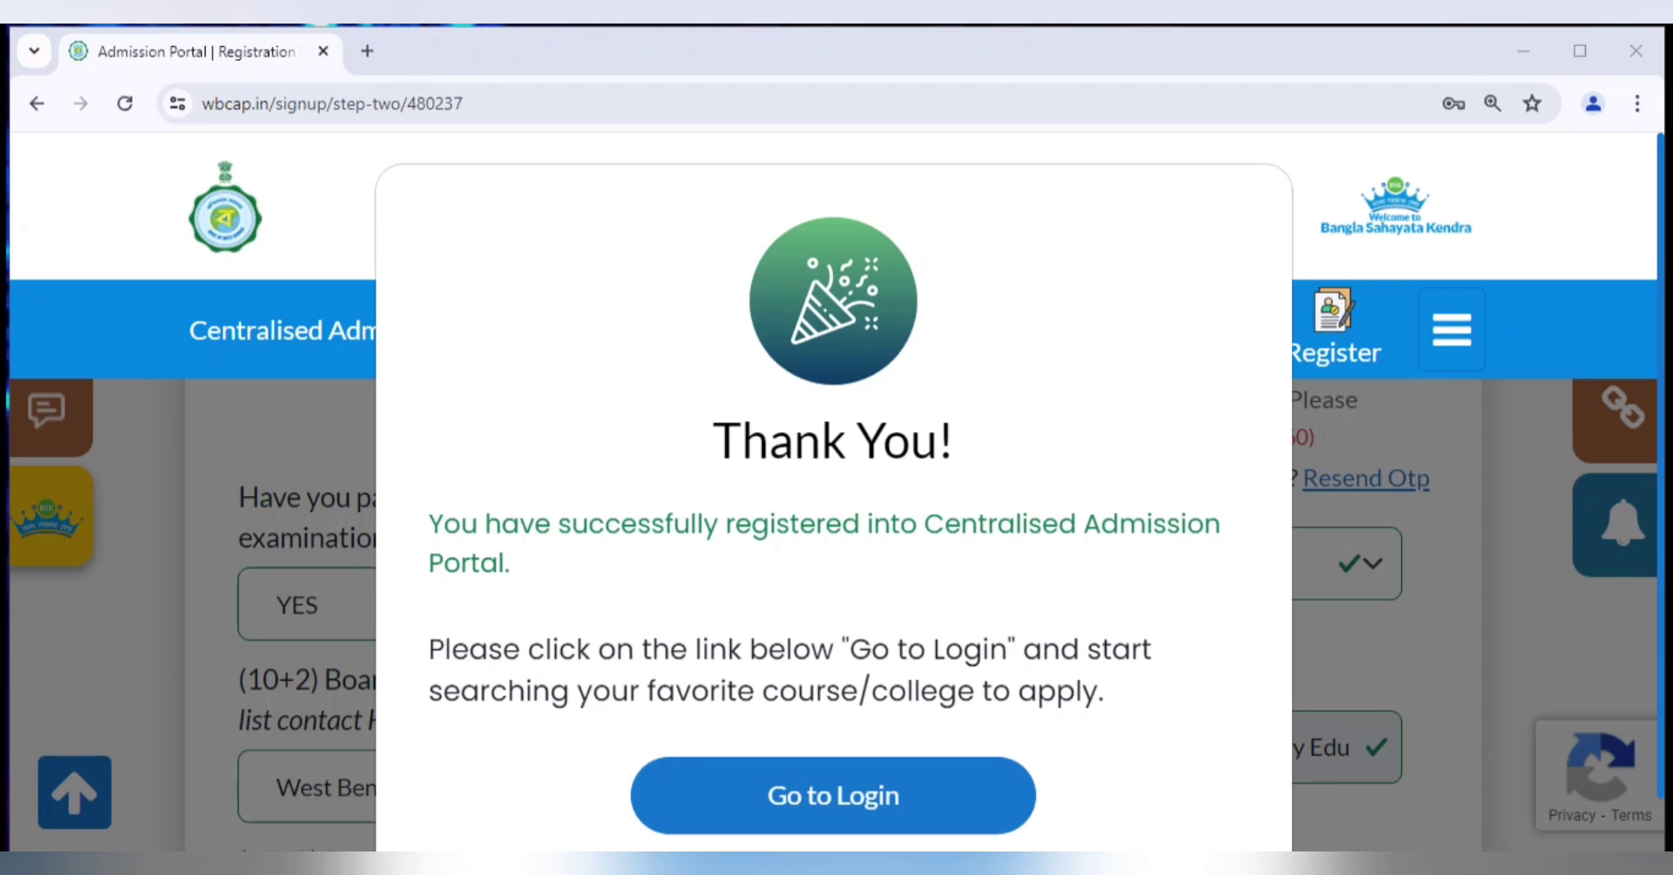
Step: Proceed to login from the registration confirmation and open the profile update page from the student dashboard
left_click(867, 809)
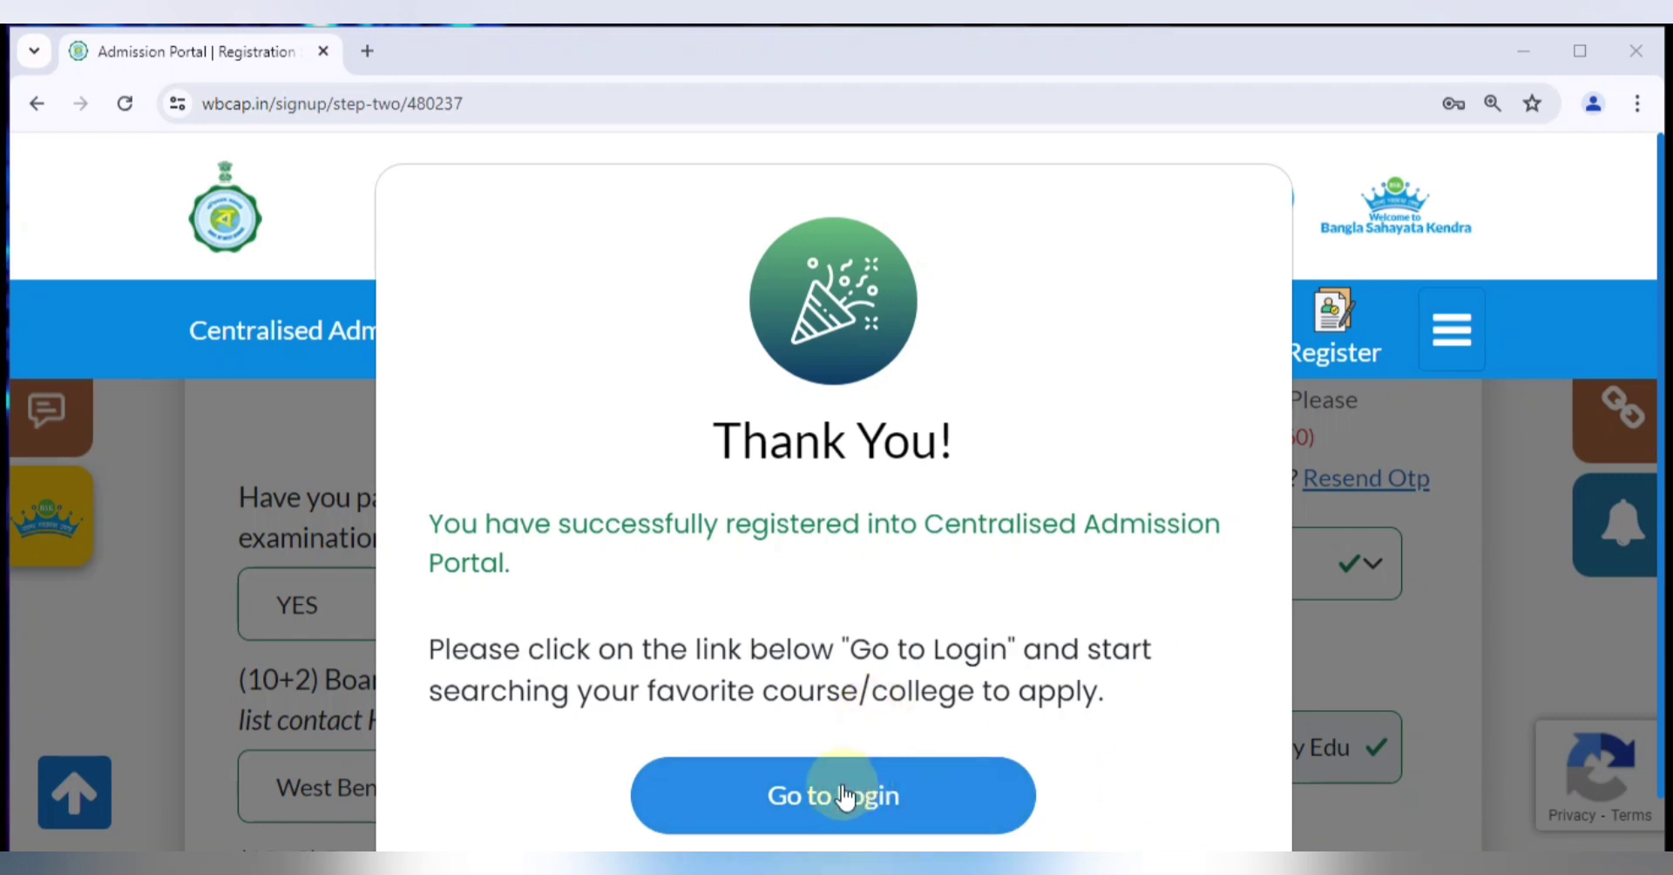
left_click(833, 810)
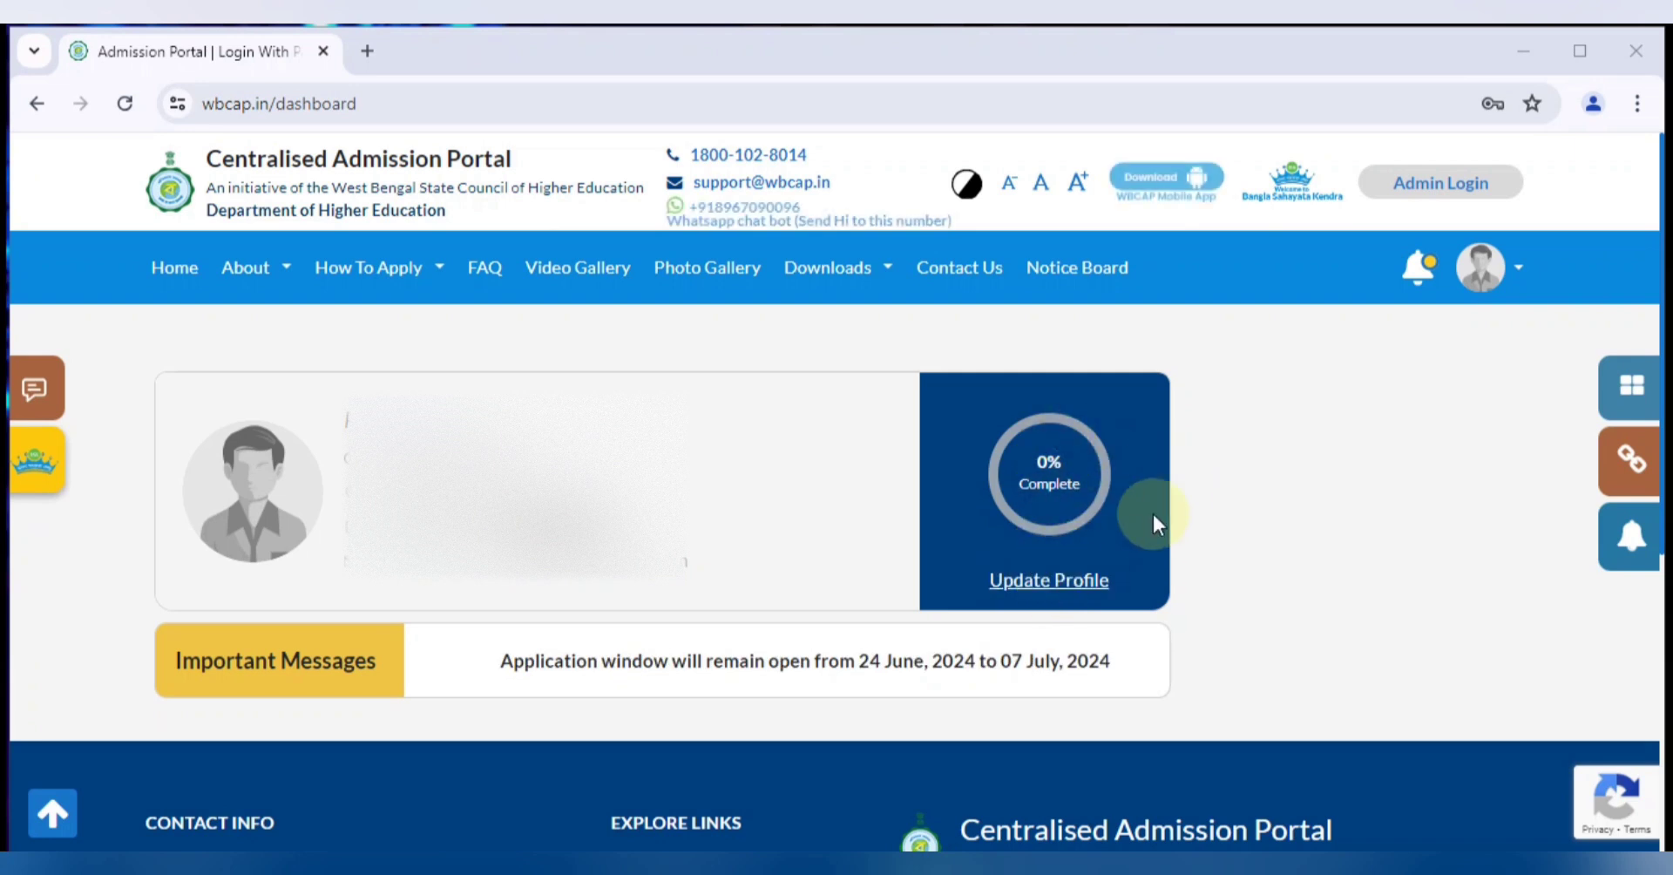
left_click(1031, 585)
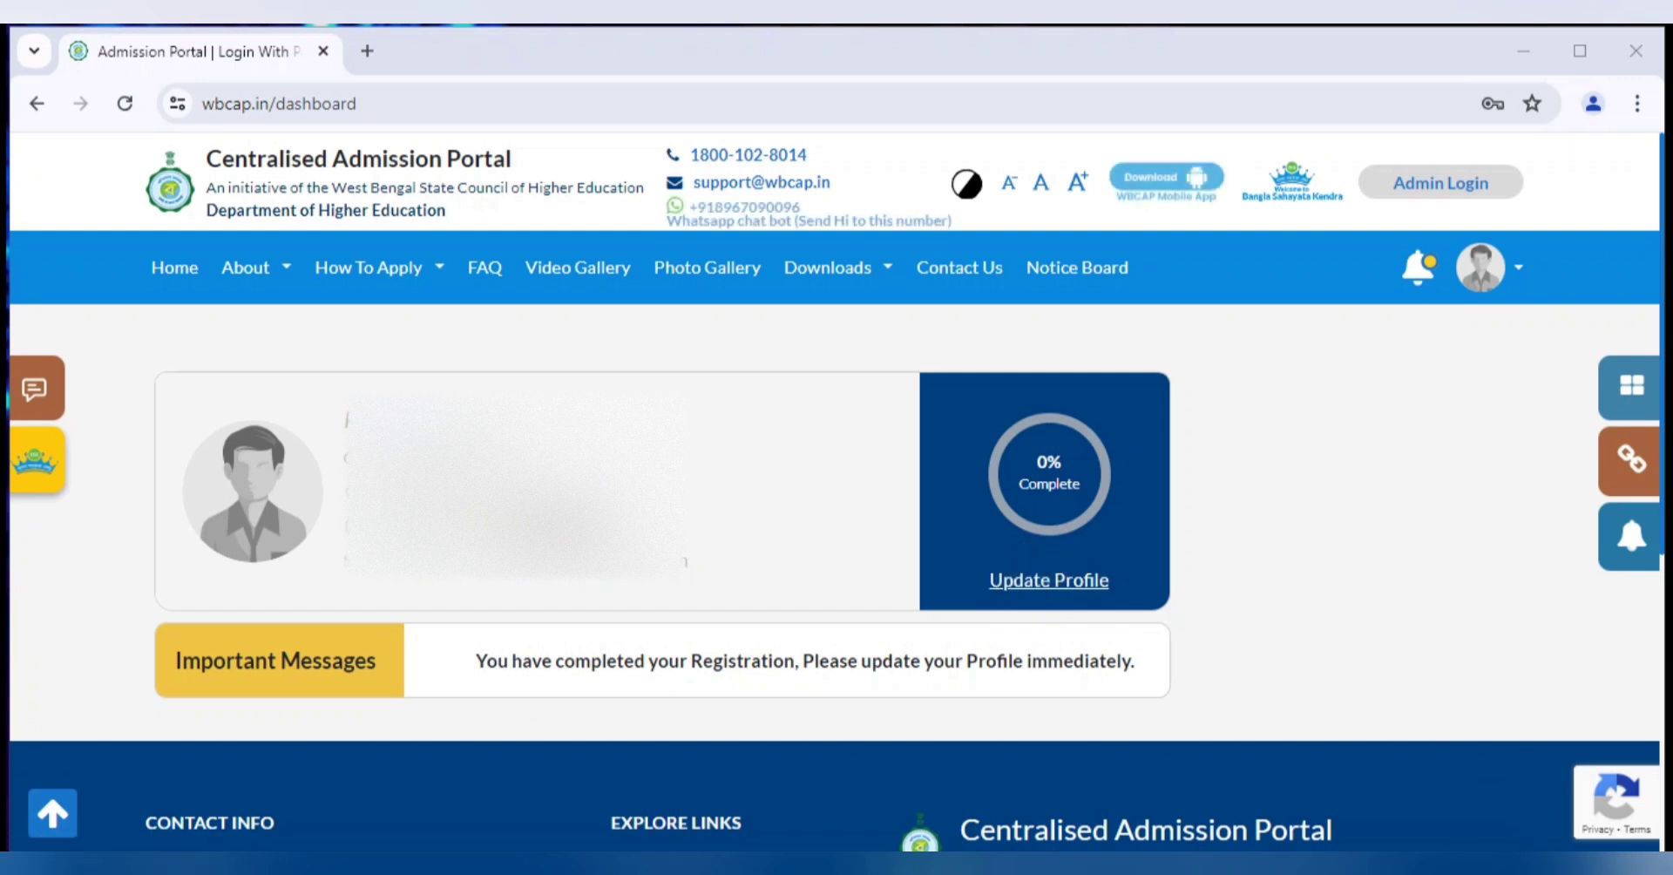
left_click(1031, 579)
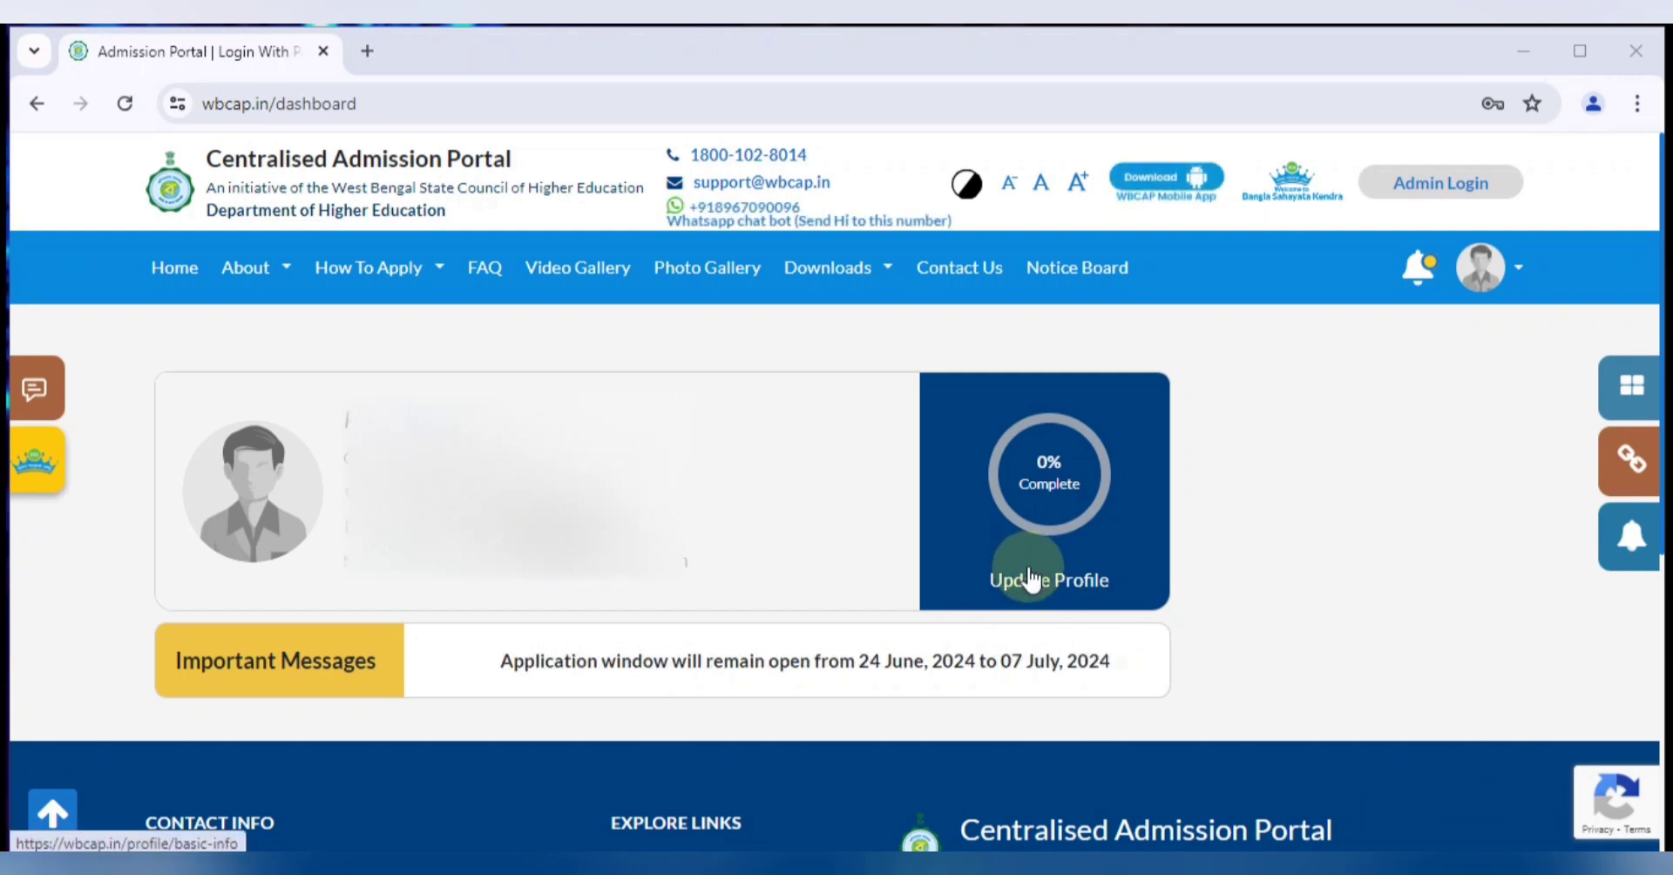
Step: Open the profile update page from the dashboard and show its Personal Information section
left_click(1024, 586)
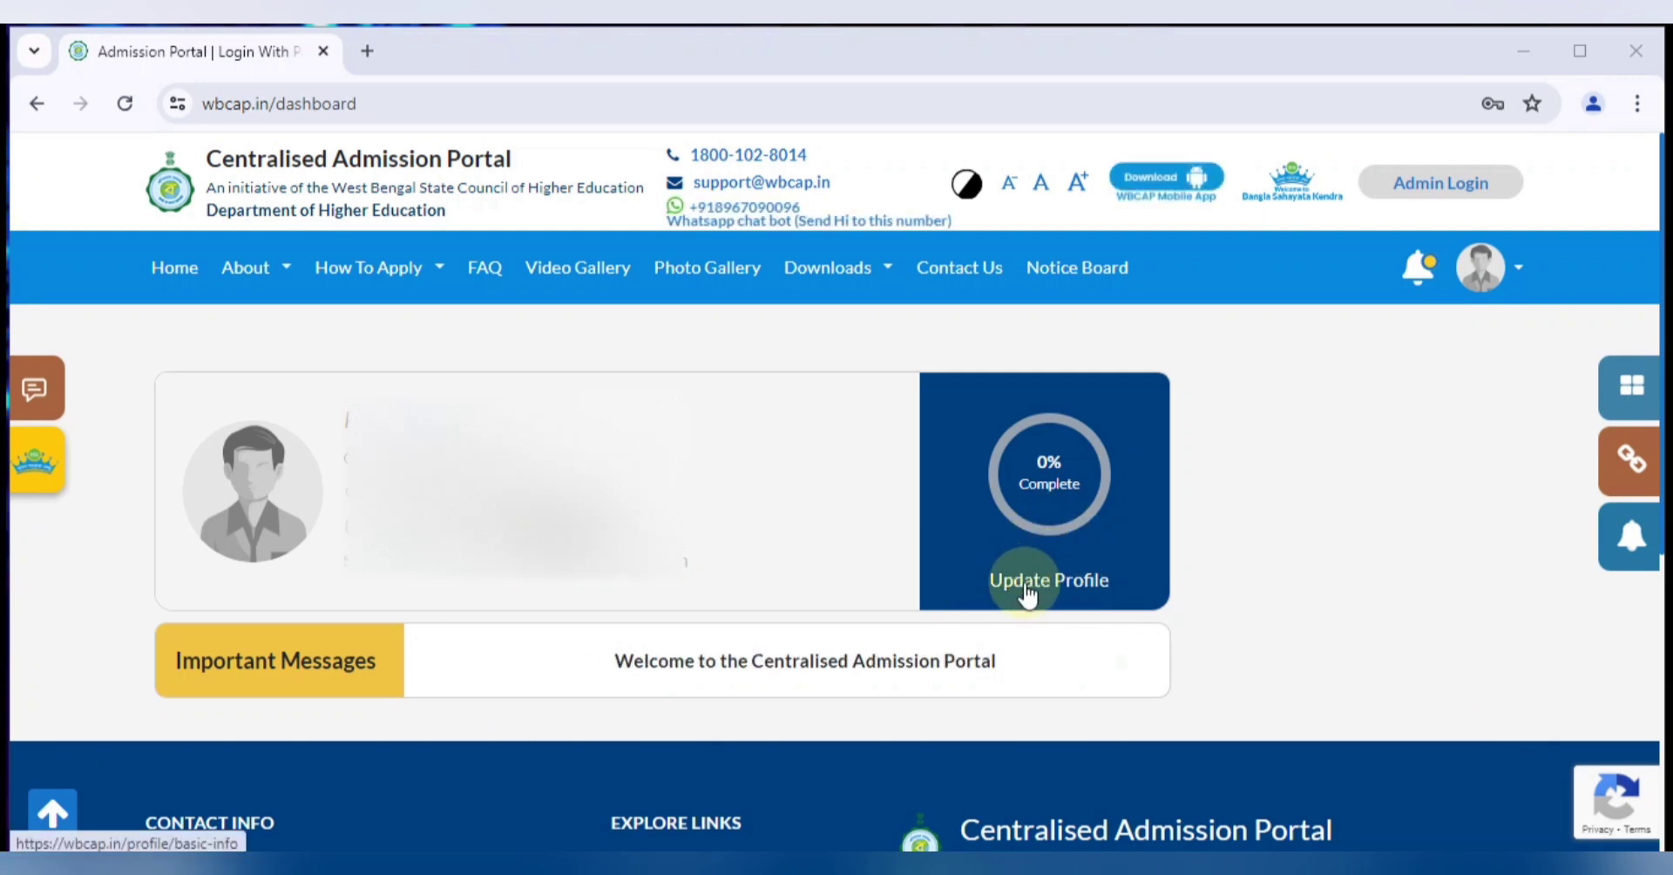
left_click(1037, 586)
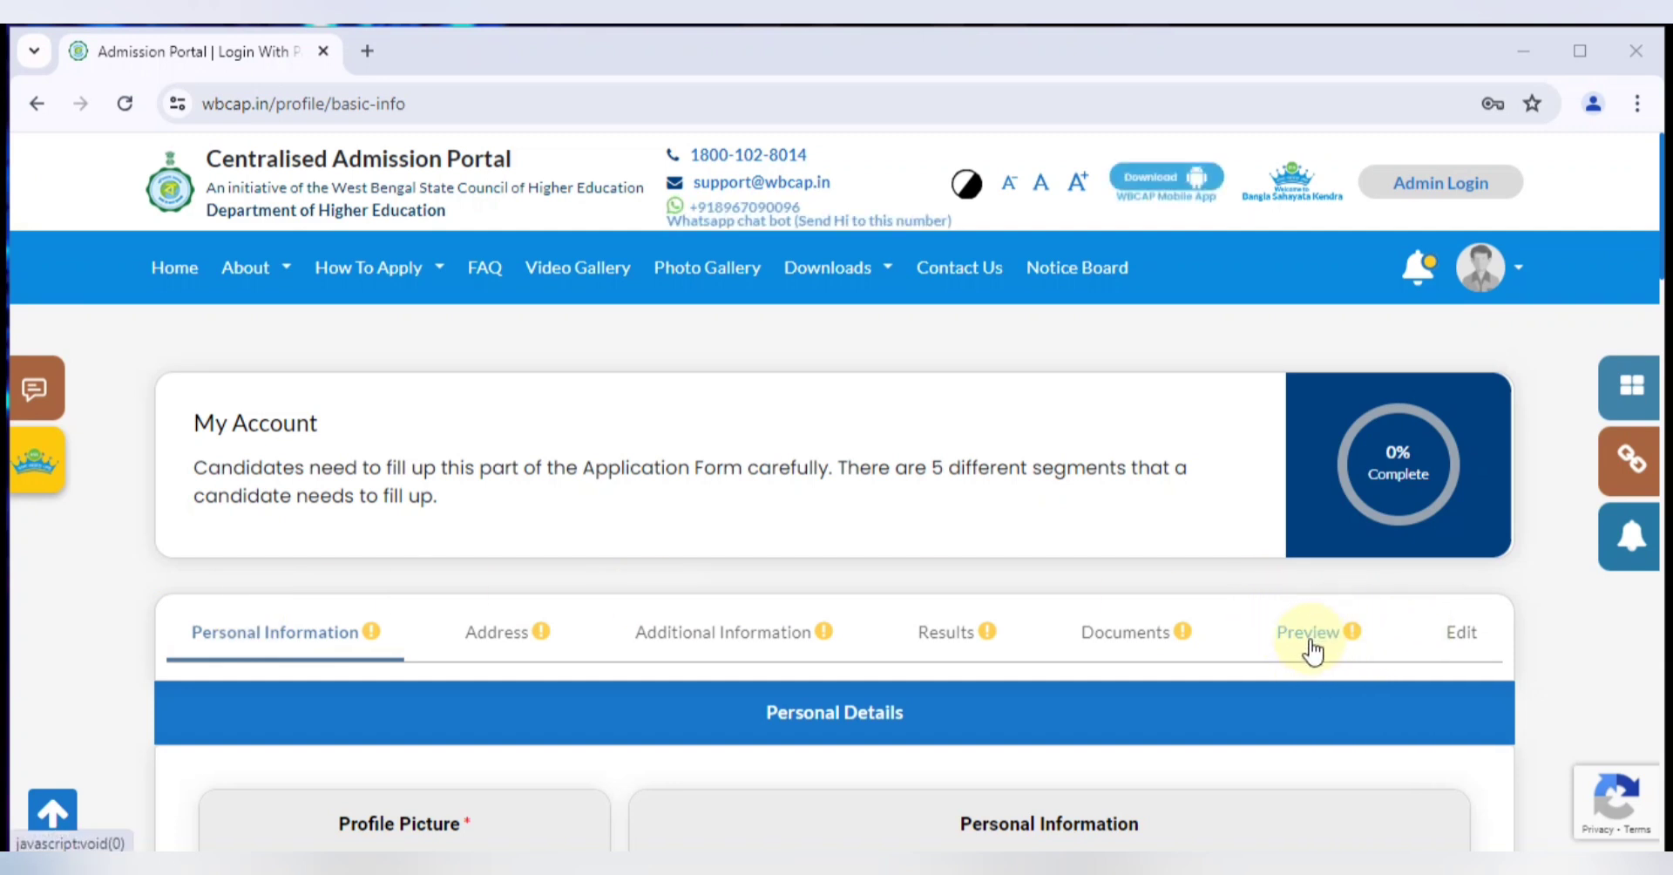
left_click(250, 633)
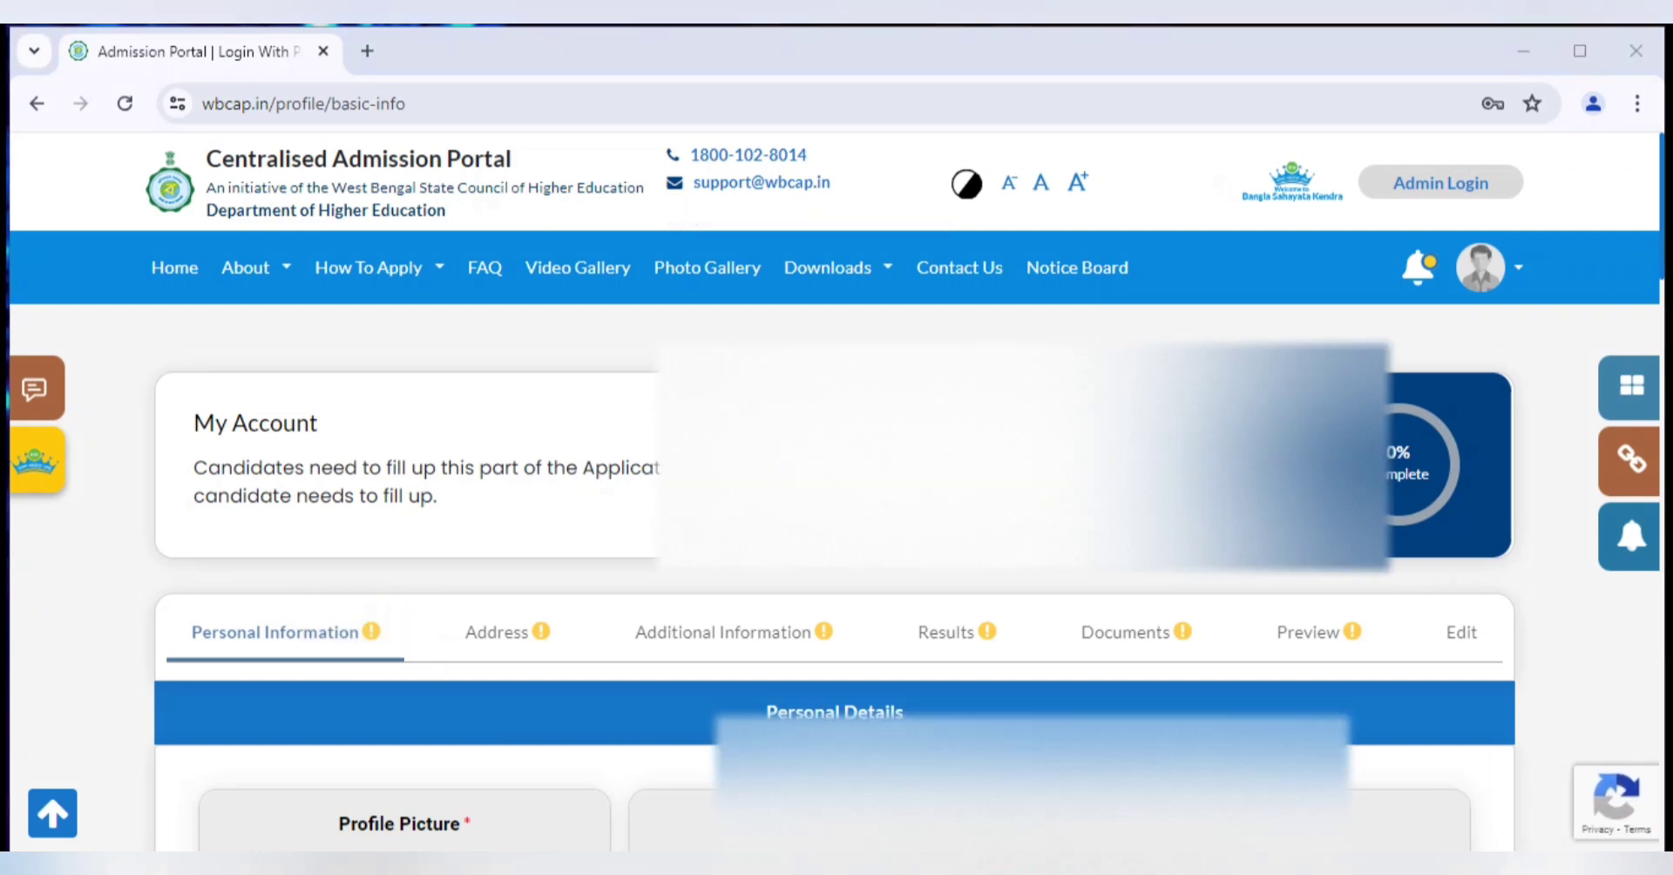
Step: Set the identity proof to AADHAAR CARD and go to the identity proof card number field
scroll(835, 575, "down", 7)
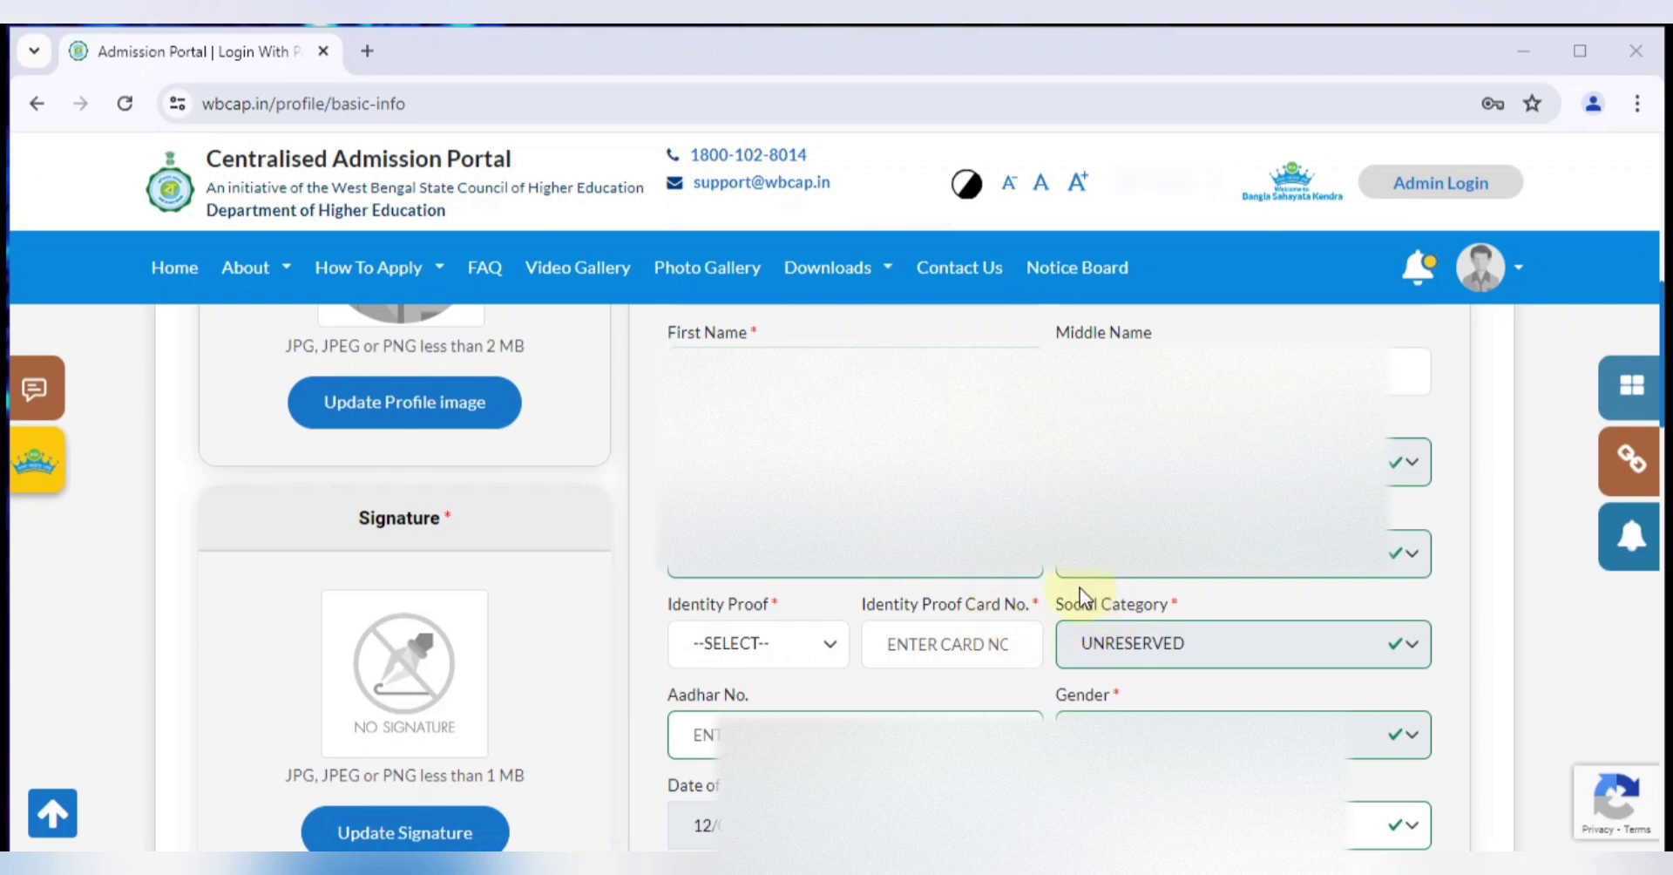
left_click(807, 646)
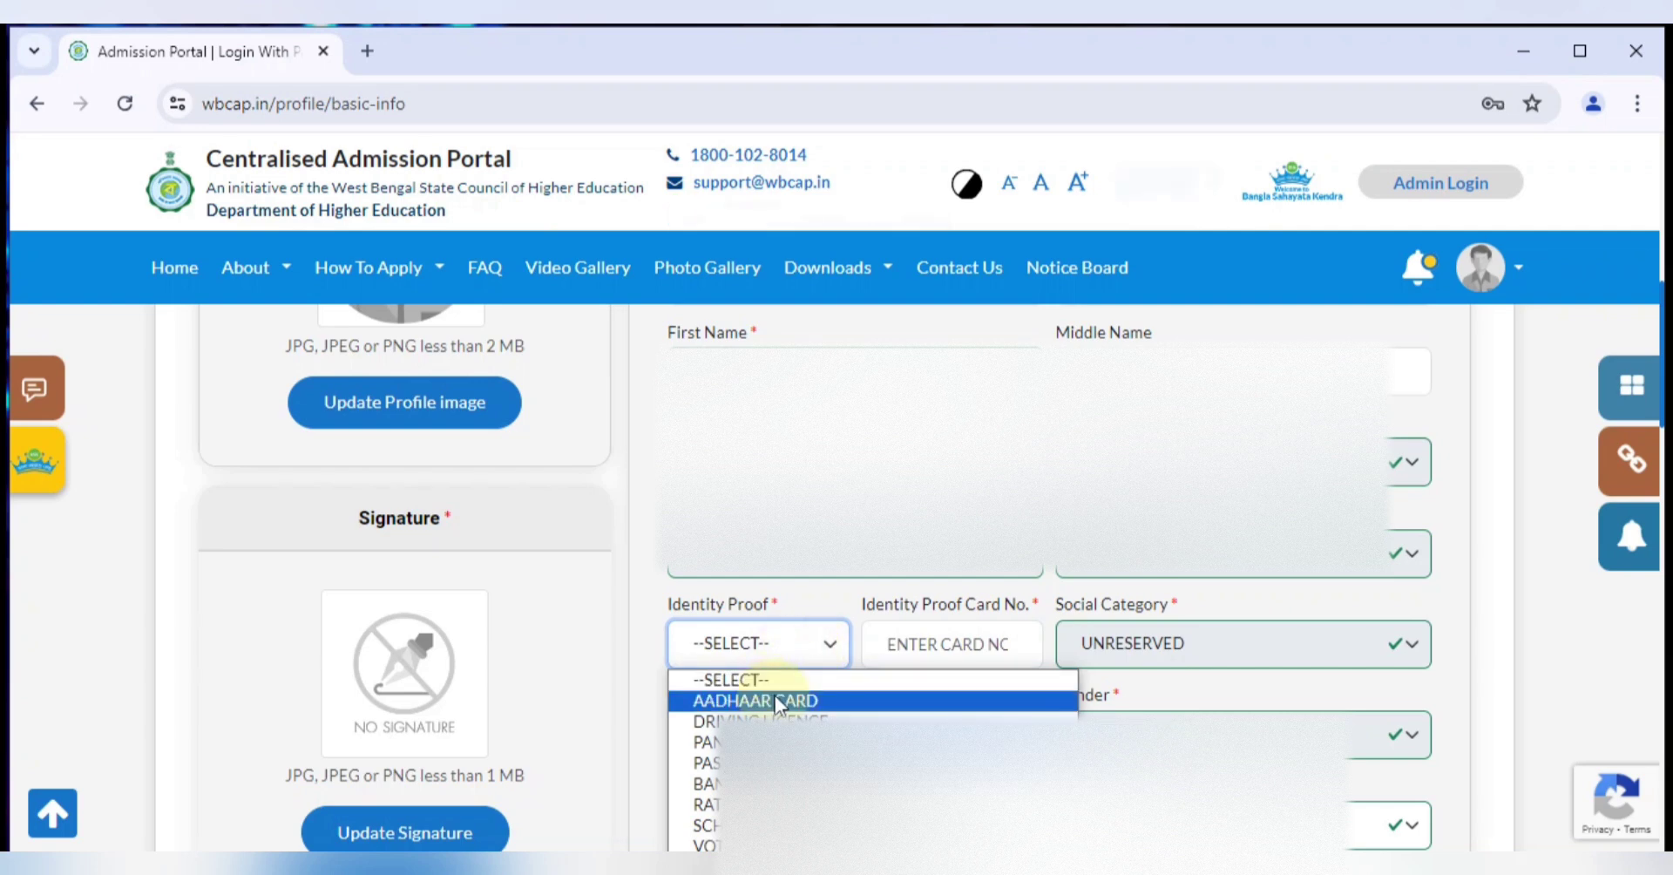
left_click(778, 702)
left_click(793, 648)
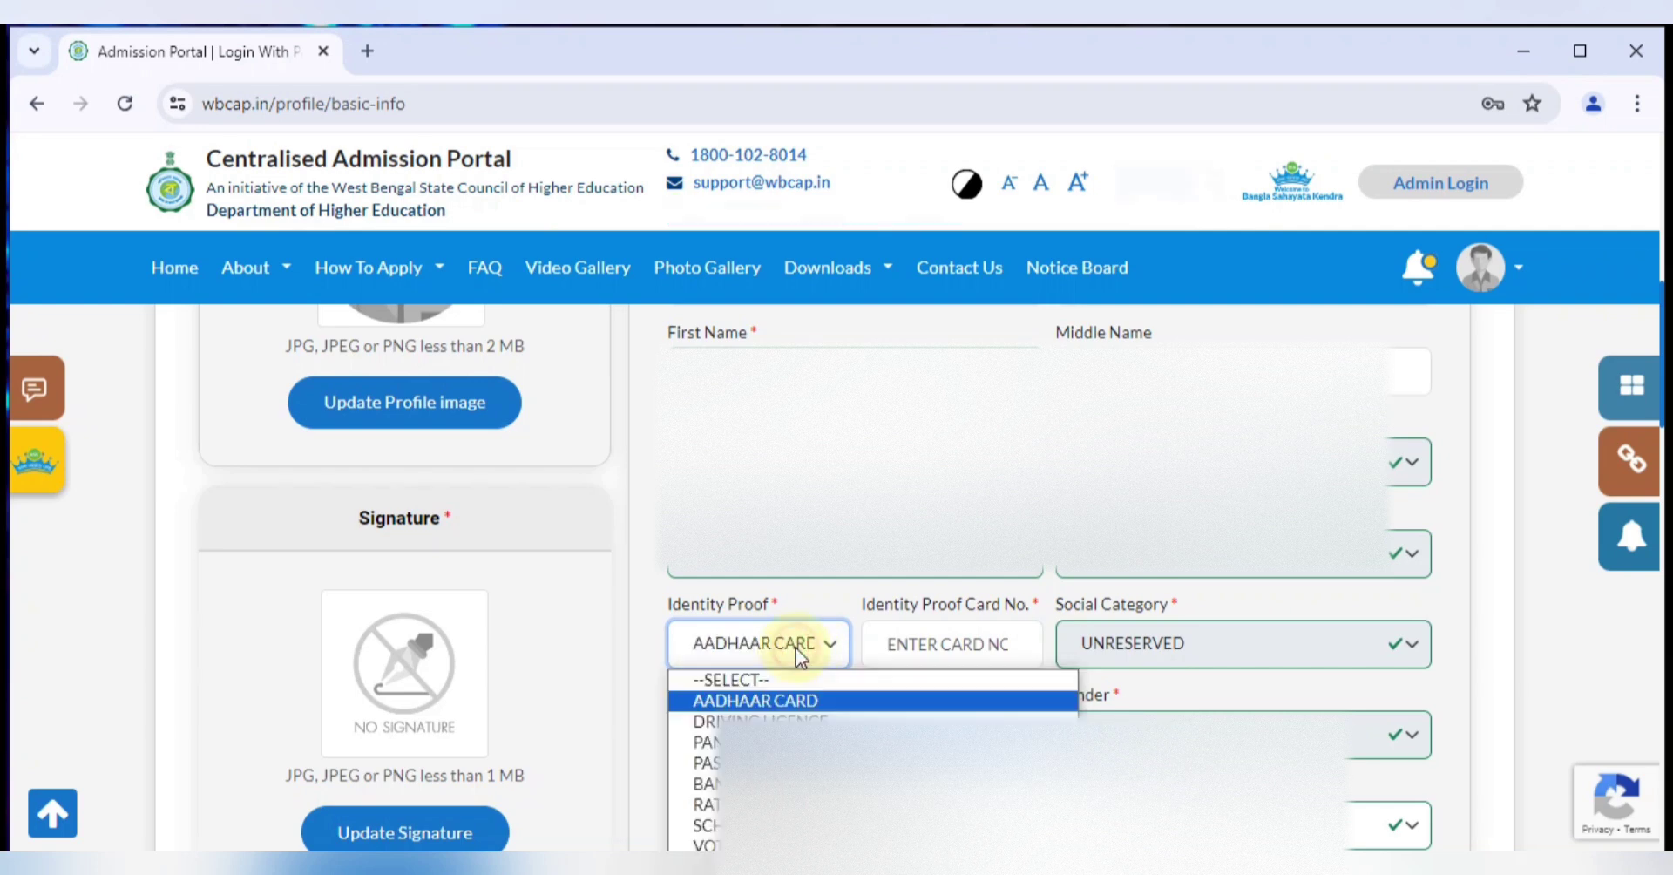
left_click(917, 641)
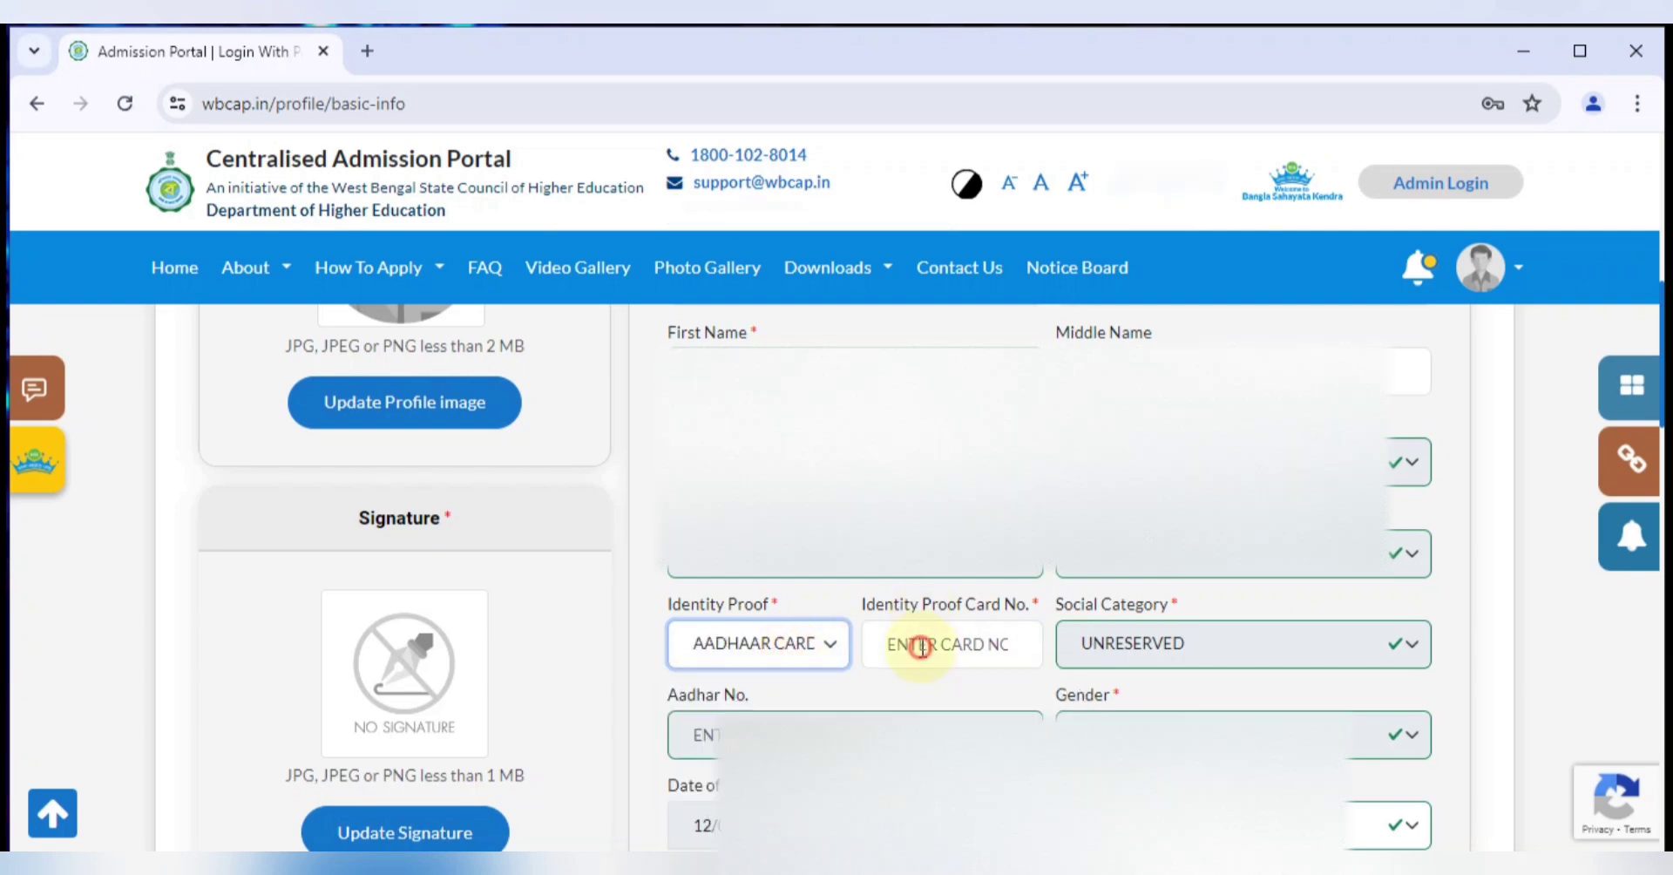
left_click(920, 645)
left_click(811, 652)
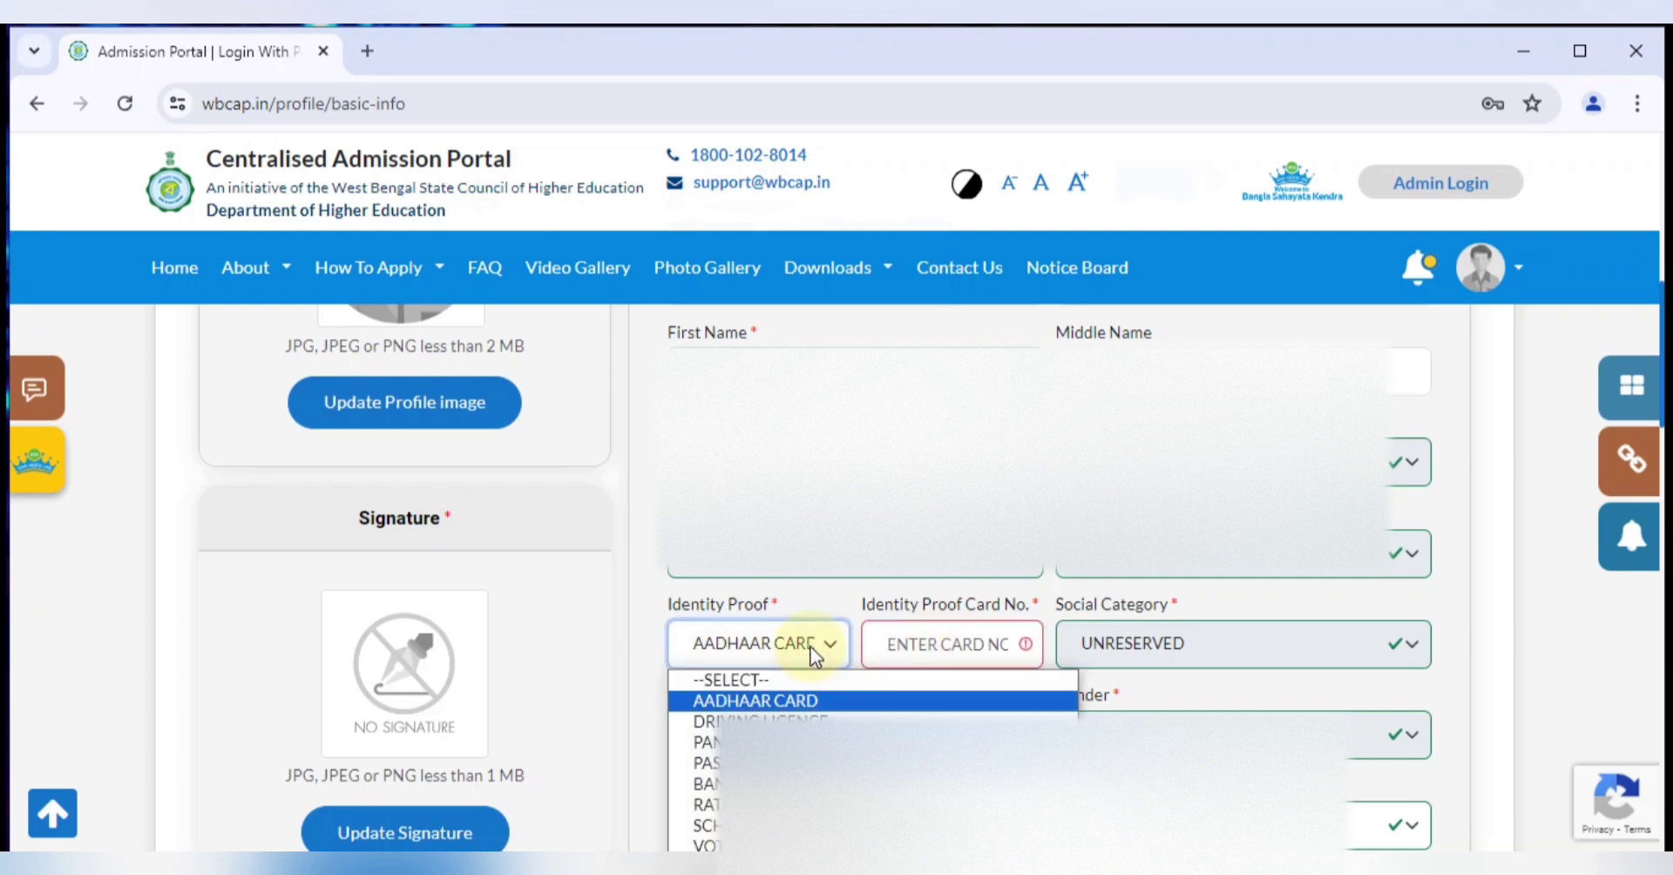
left_click(797, 645)
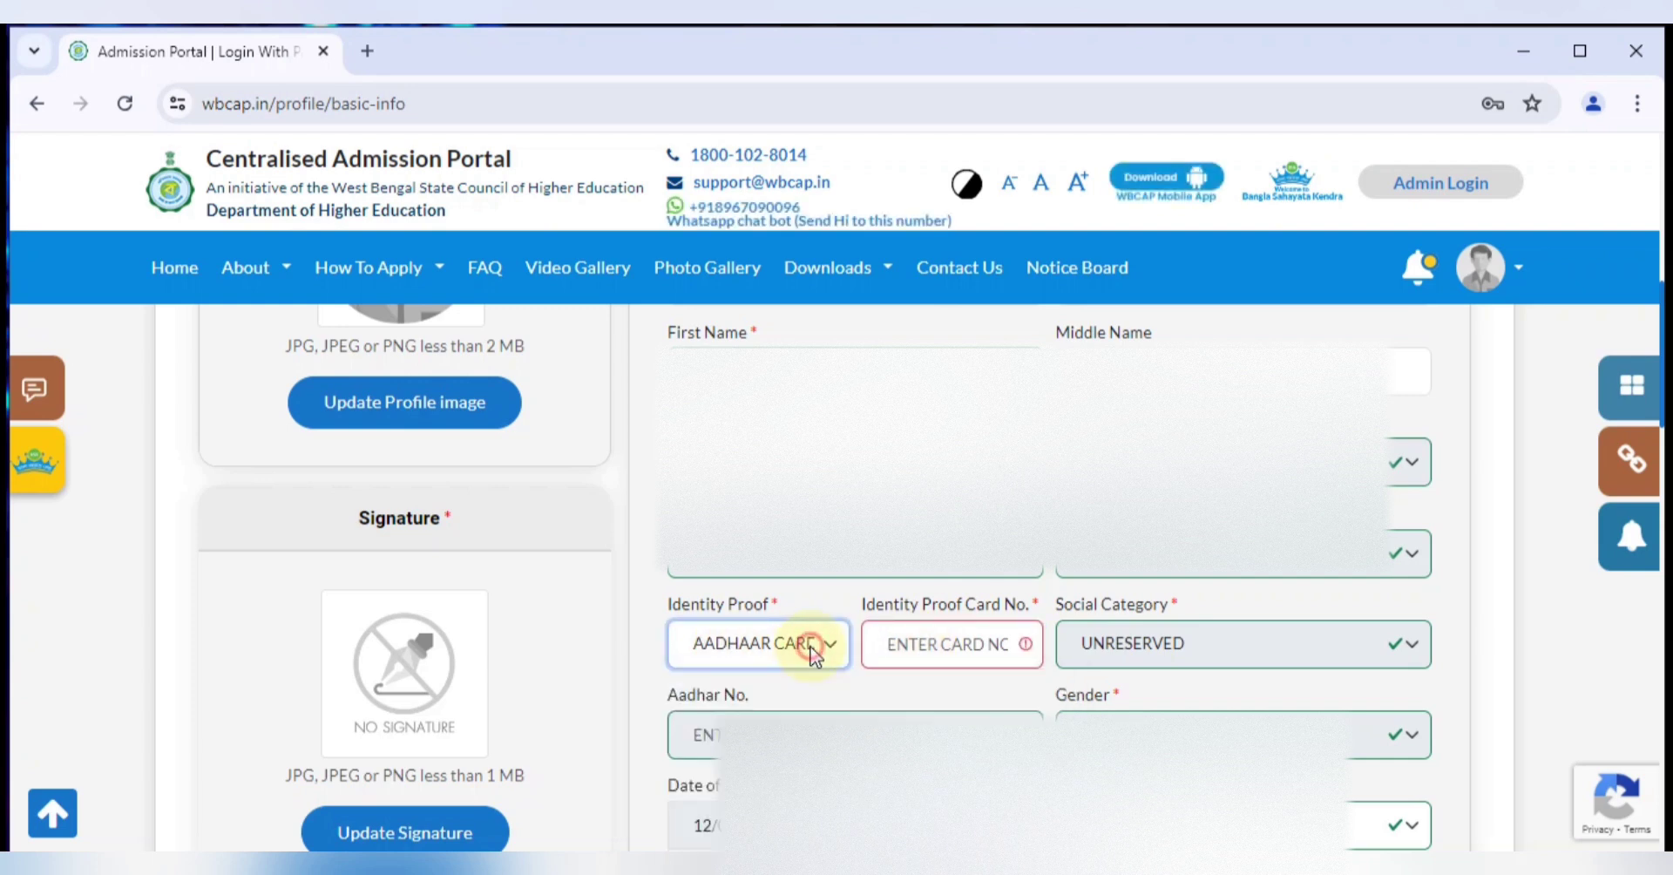
left_click(962, 642)
Step: View the blood group choices and set the mother tongue to BENGALI (BANGLA)
scroll(709, 394, "down", 6)
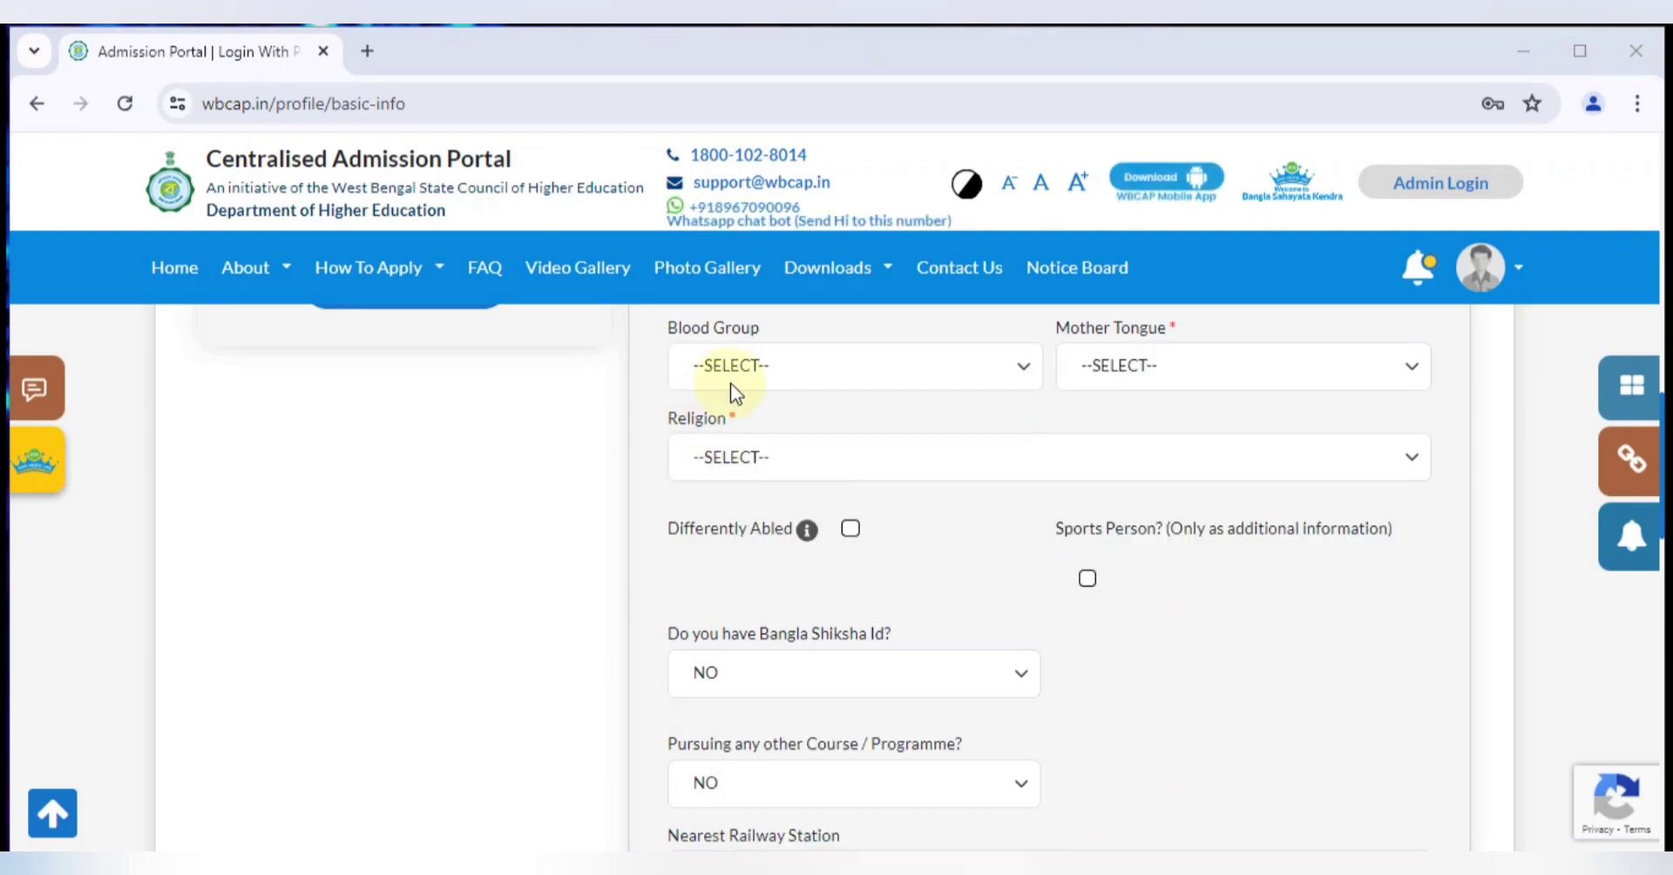
left_click(730, 384)
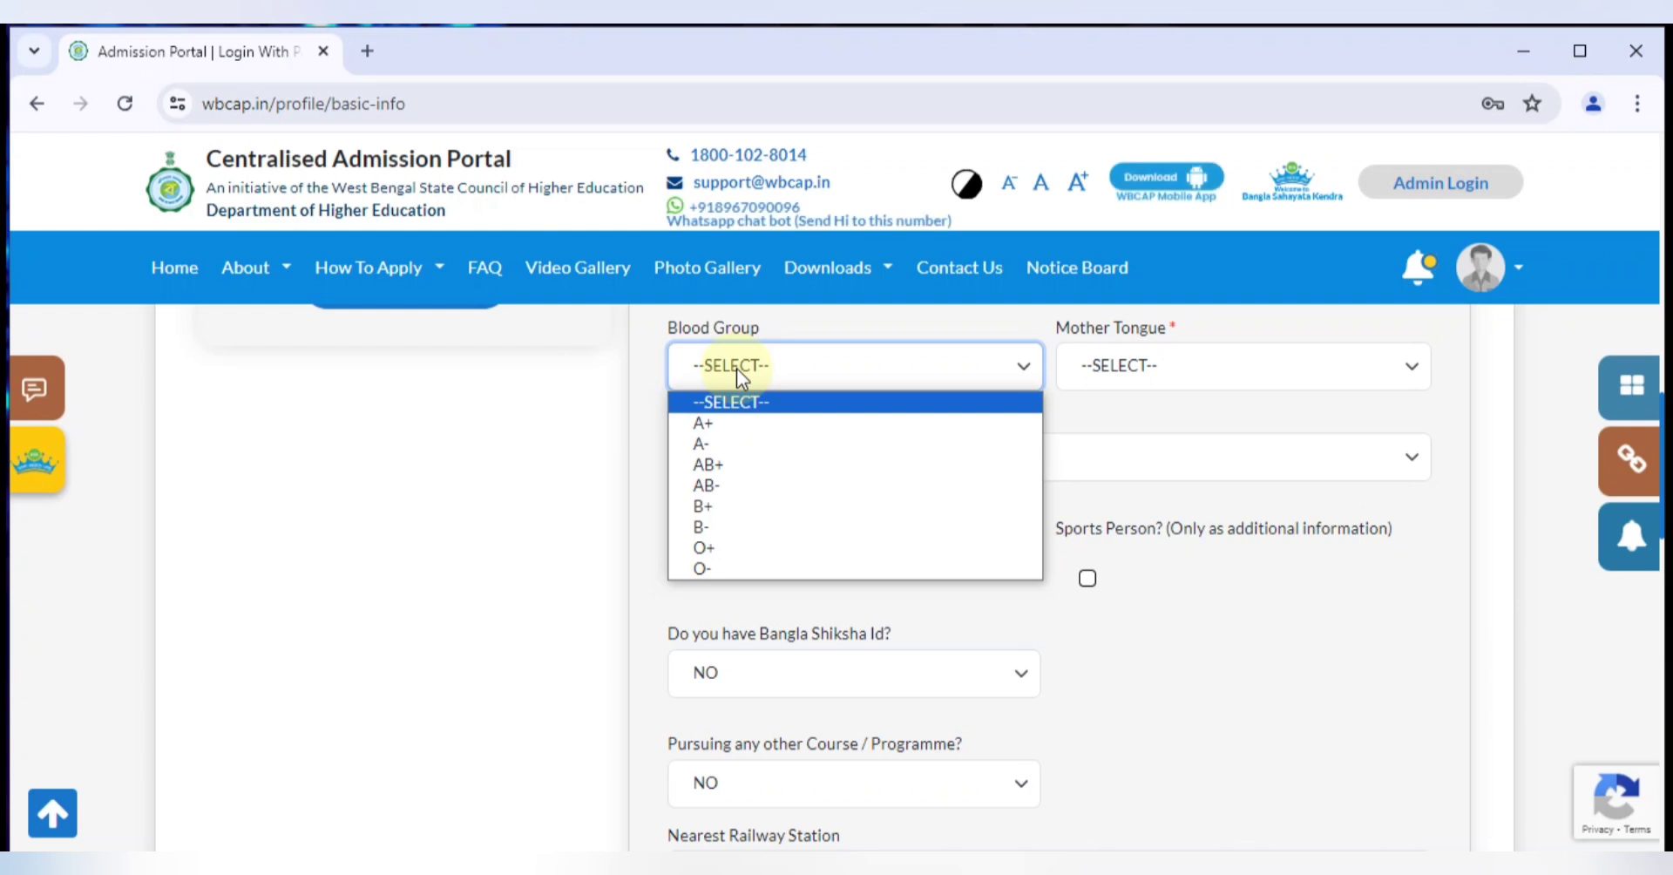
left_click(736, 367)
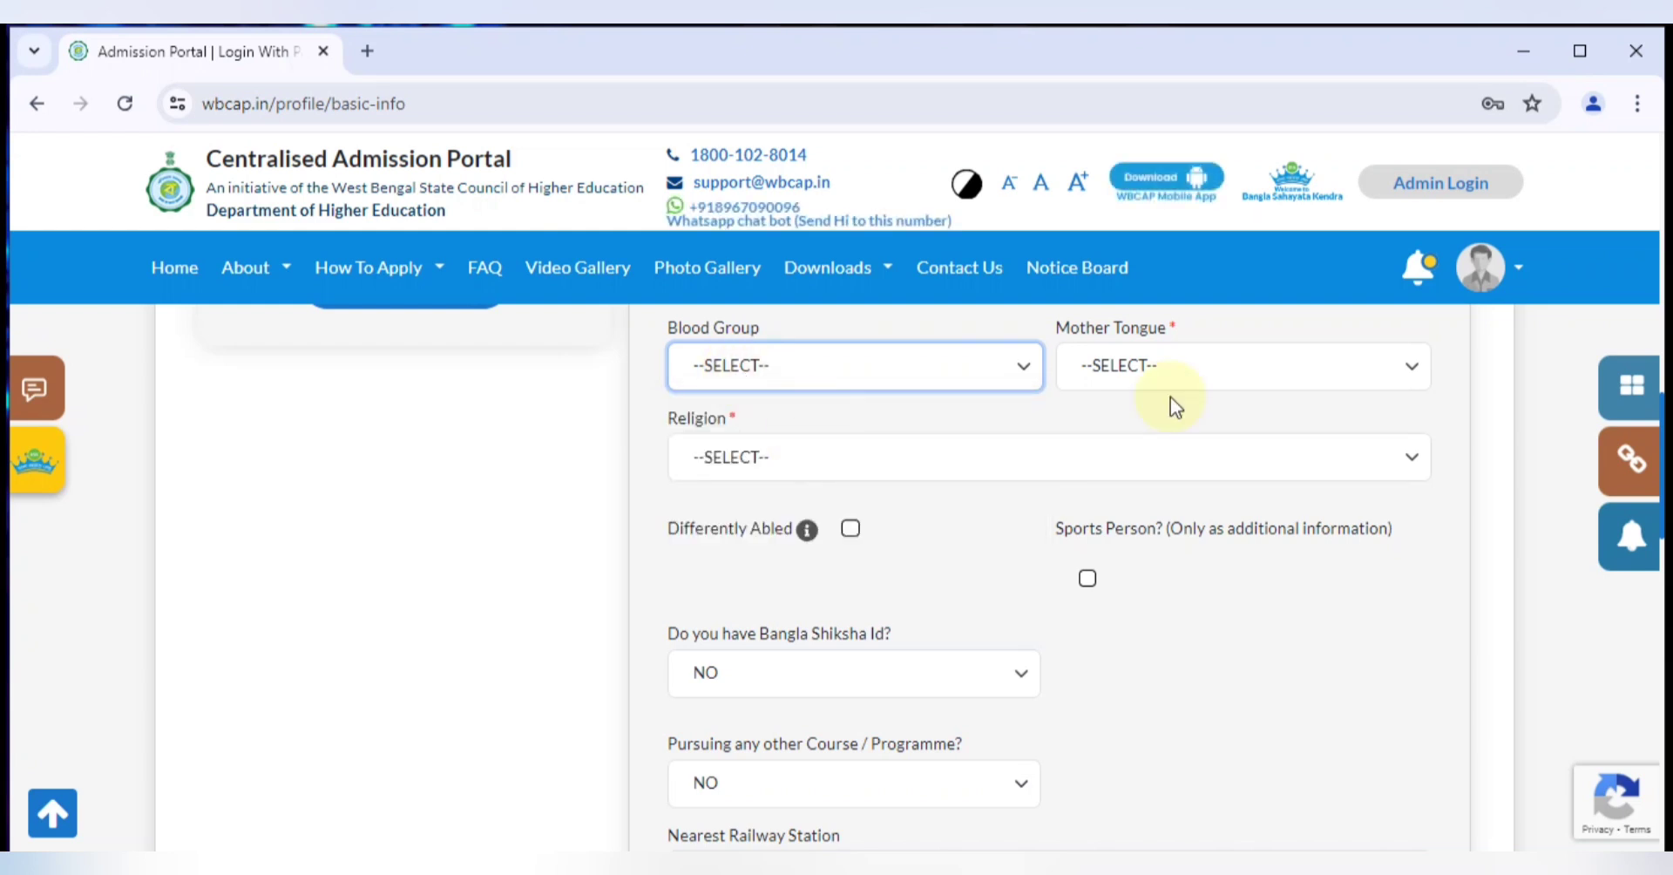
left_click(1177, 373)
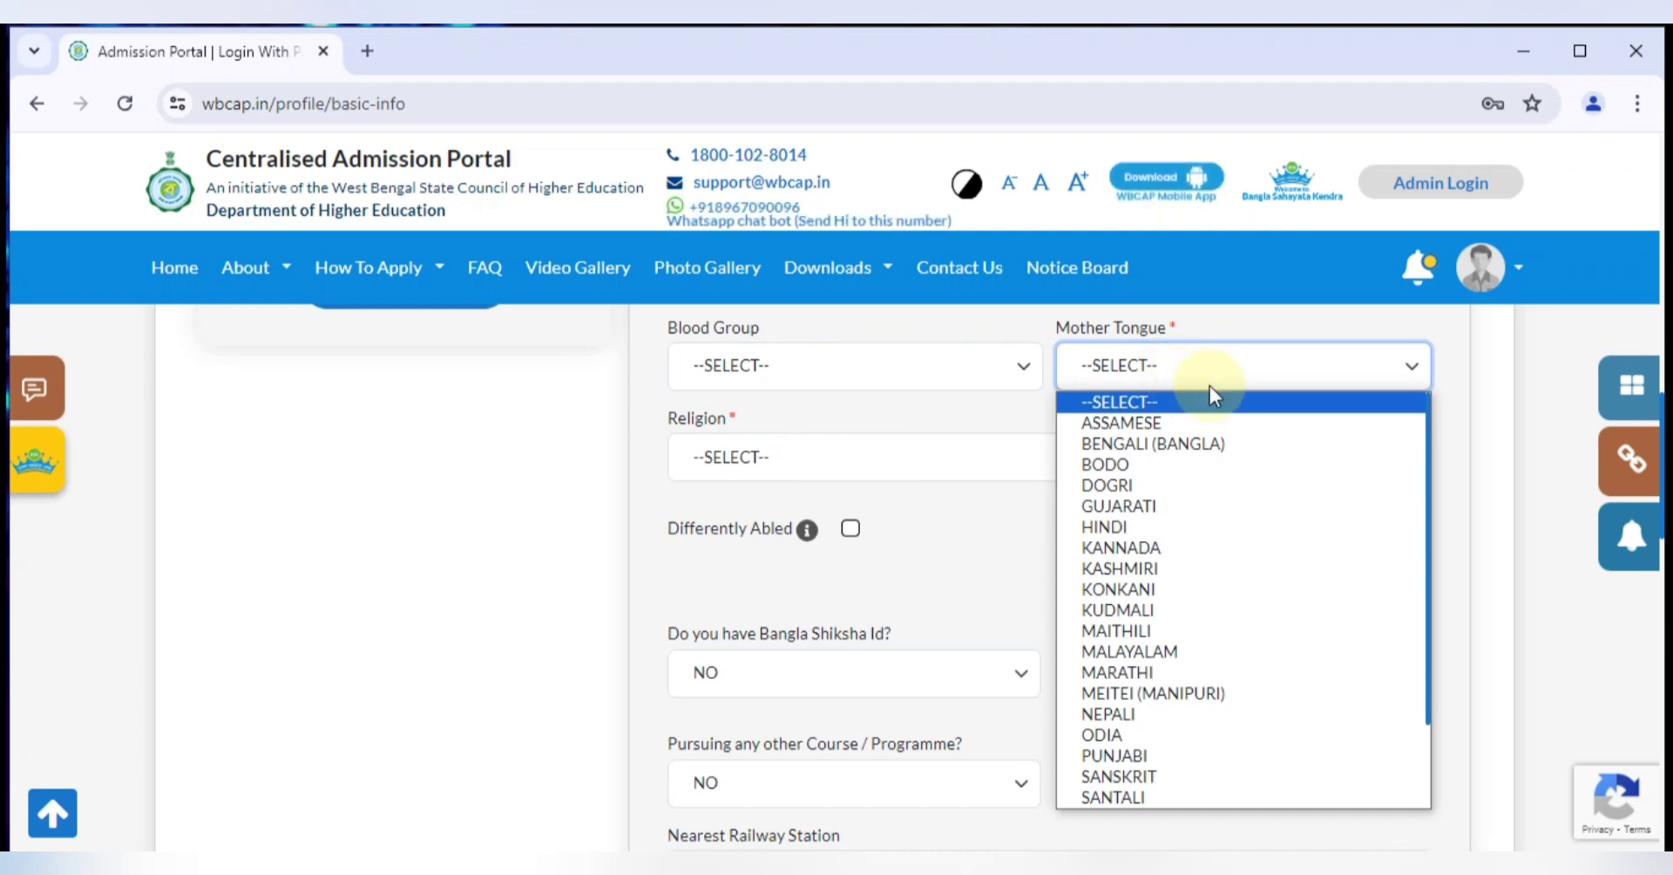
left_click(1169, 444)
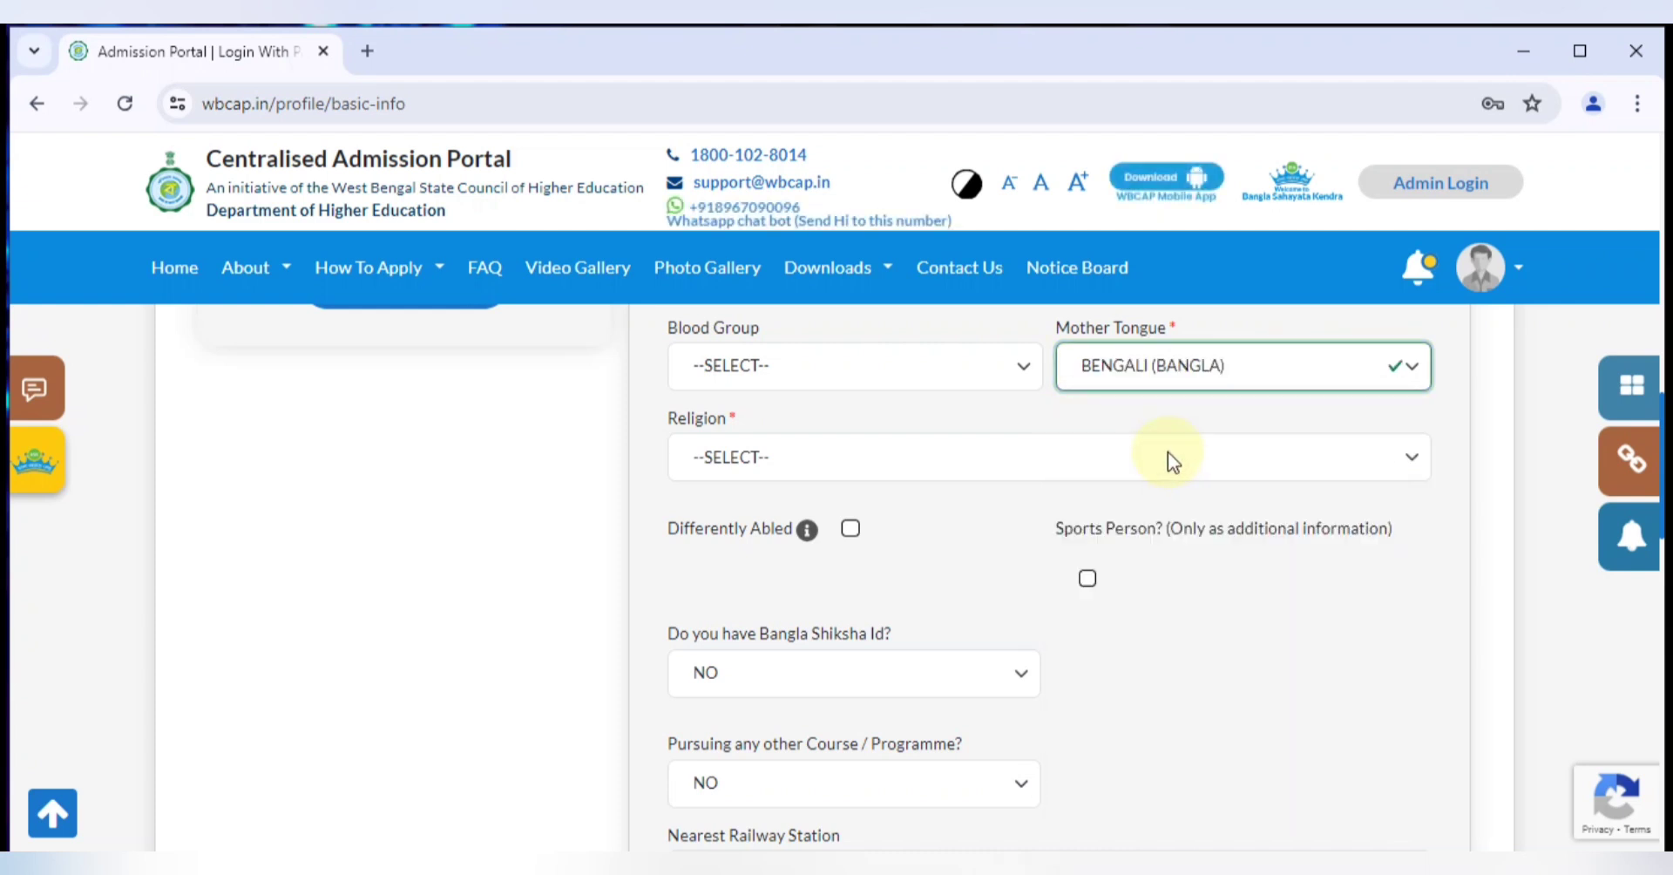
Step: View the religion choices and briefly enable the Differently Abled option to check its disability type field
left_click(722, 470)
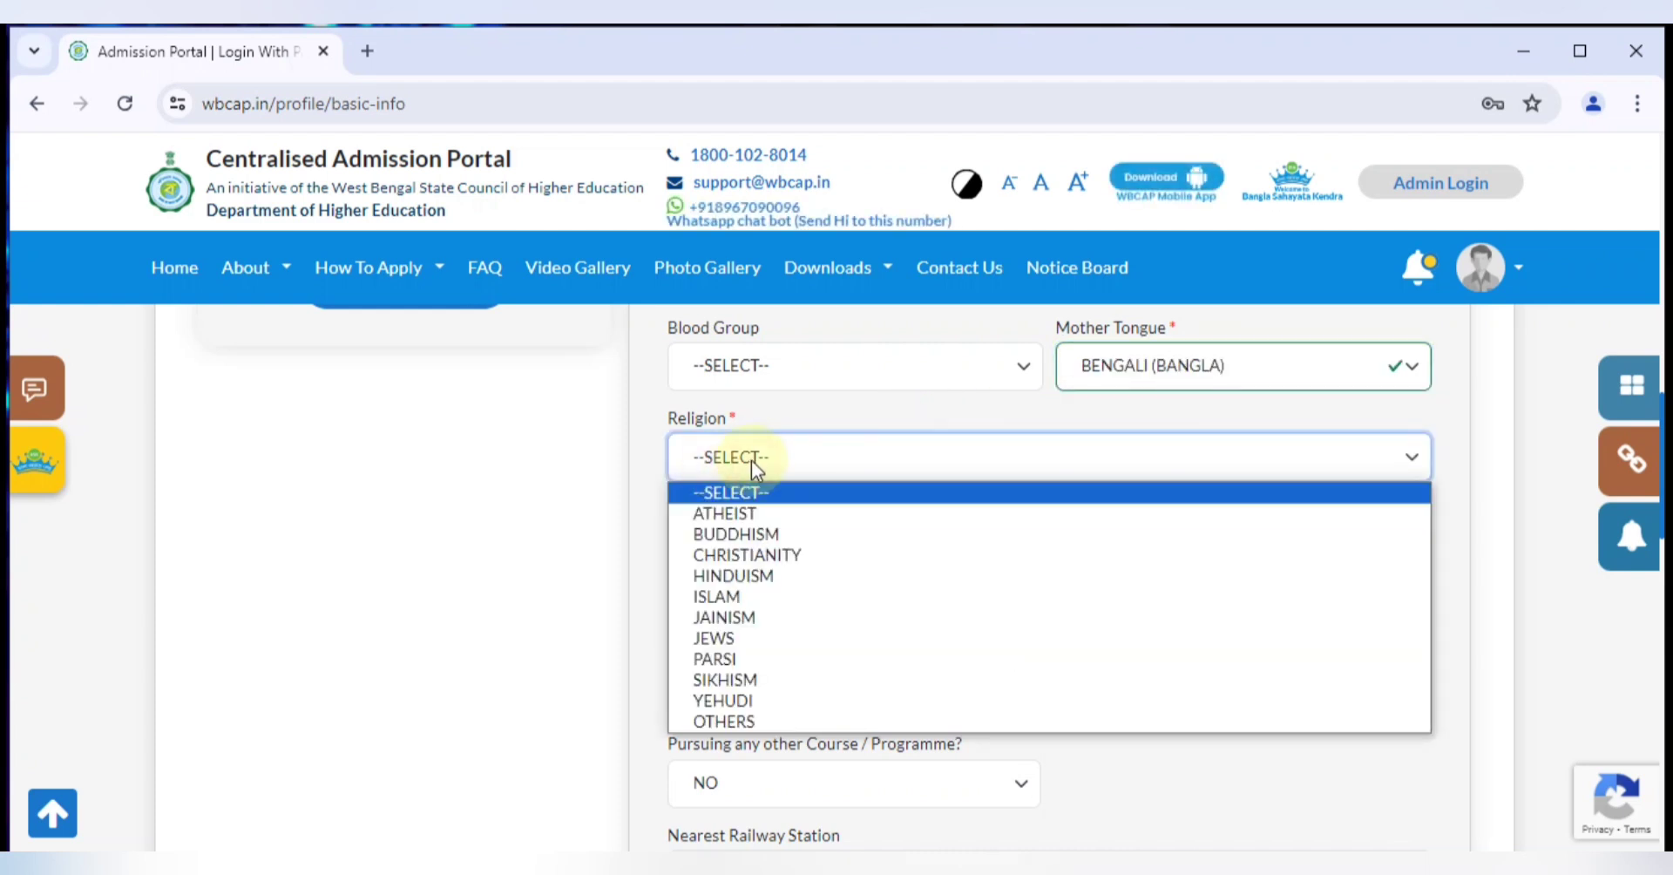
left_click(768, 456)
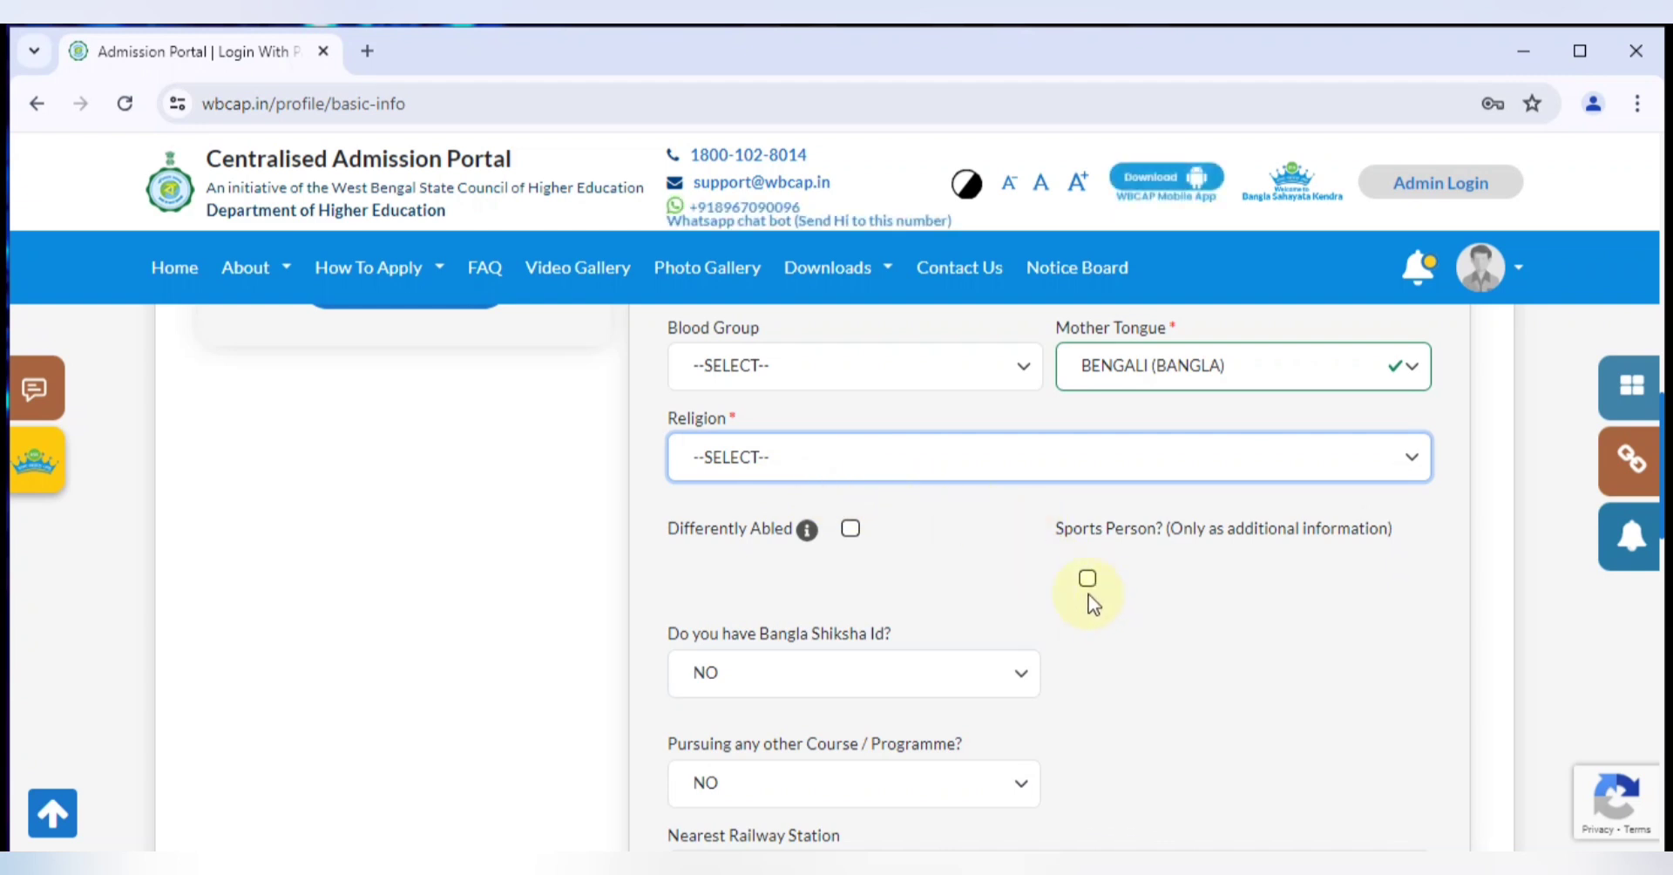
left_click(851, 528)
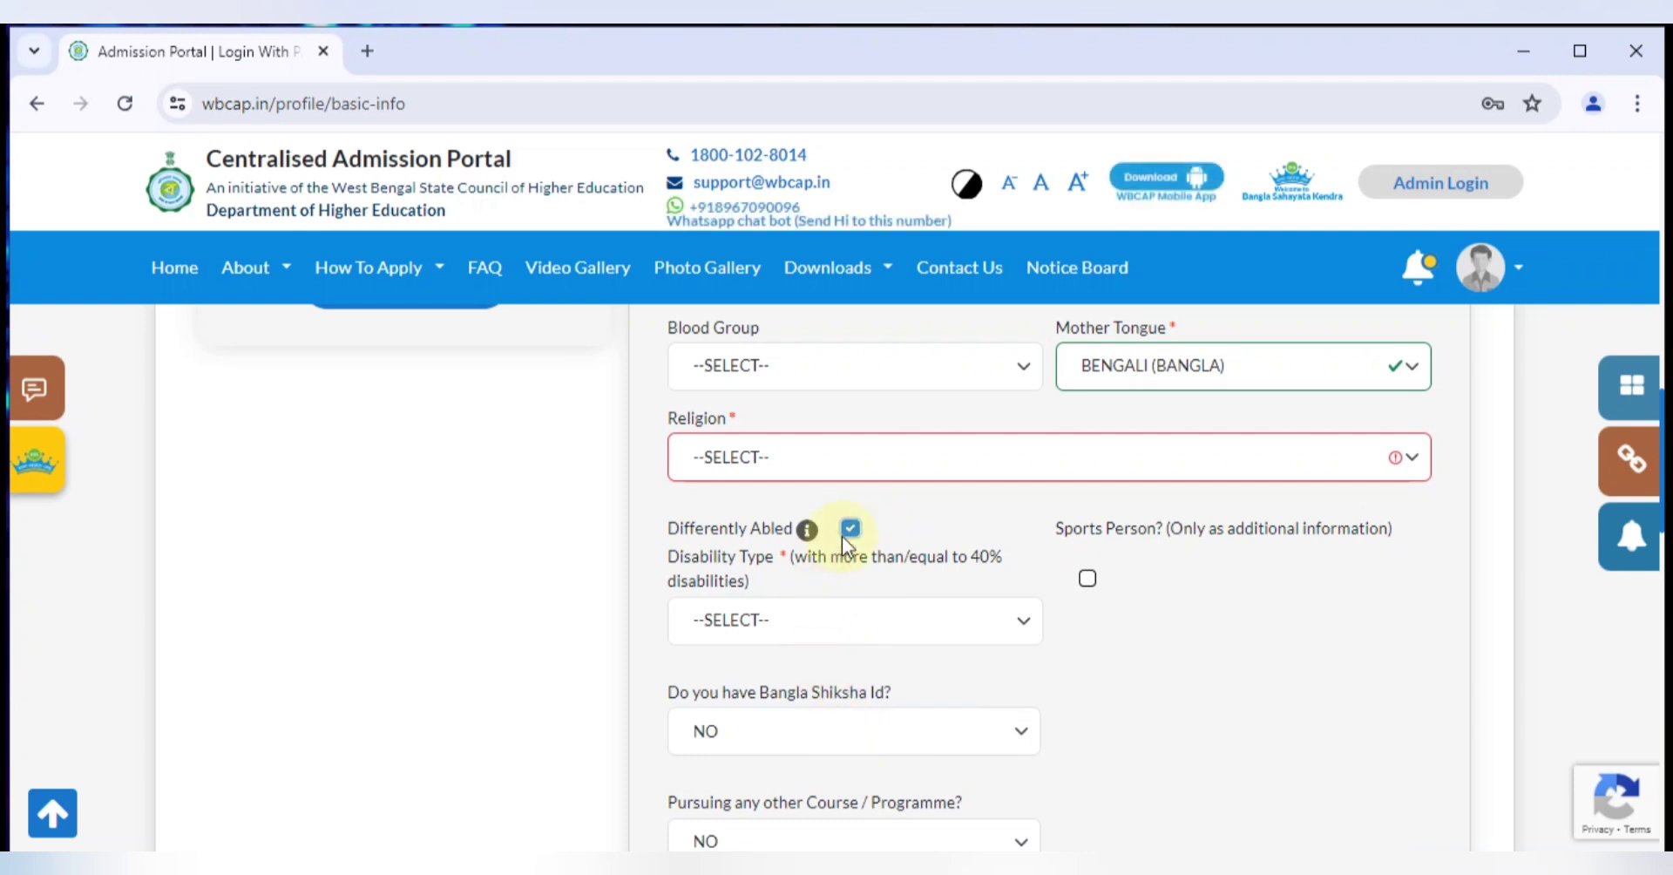
left_click(850, 529)
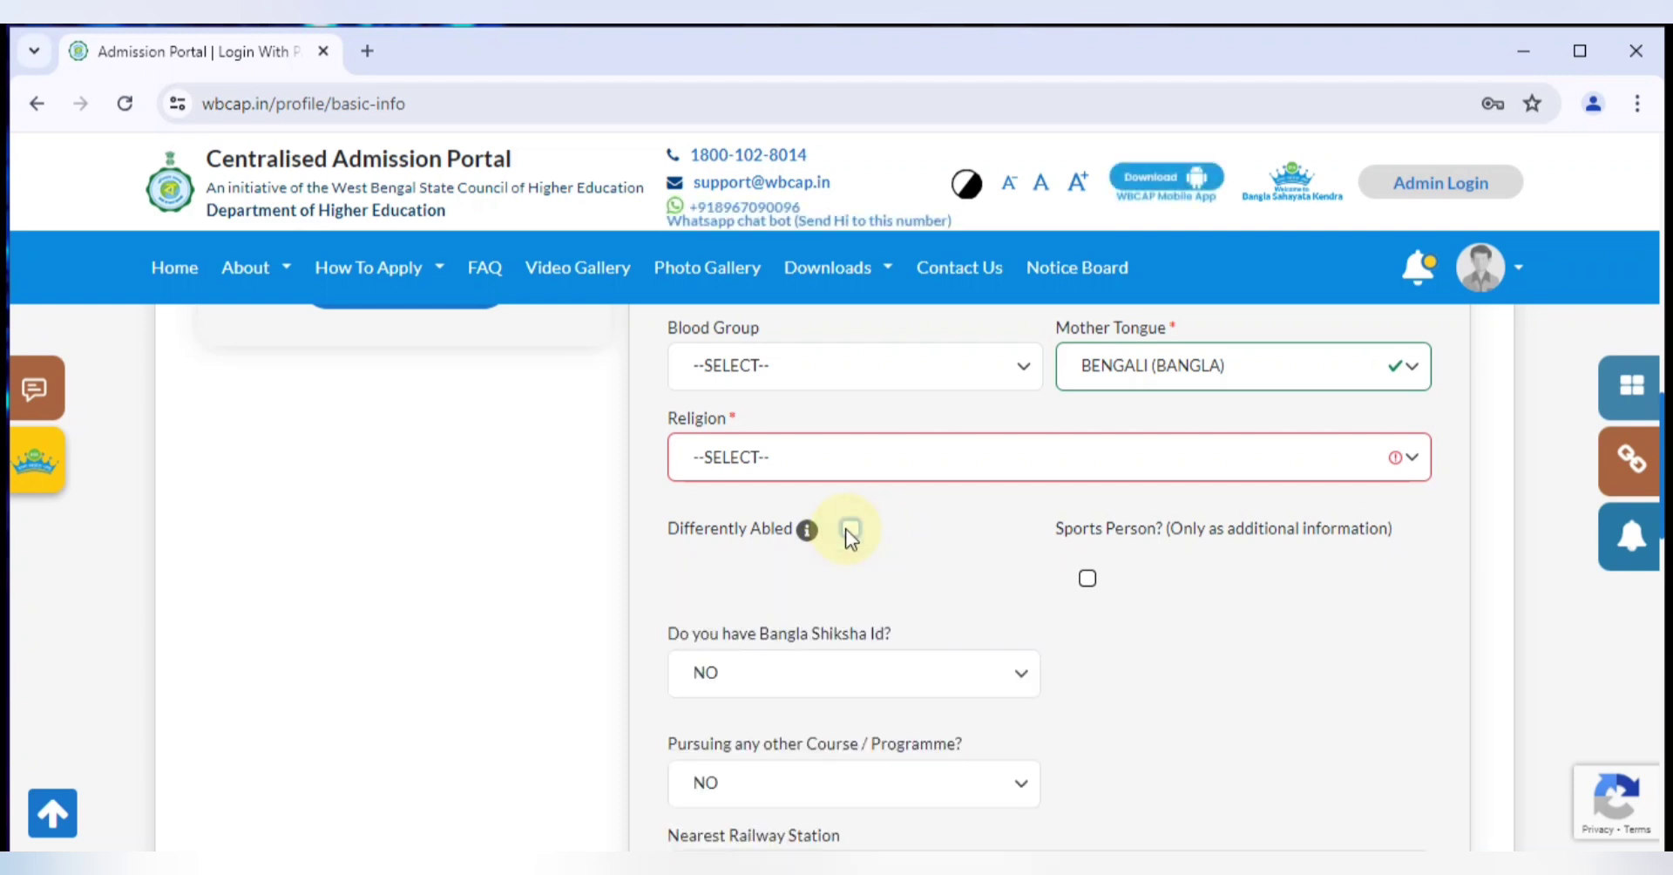
Step: Try the YES and NO answers for having a Bangla Shiksha Id and set it to YES
scroll(885, 578, "down", 1)
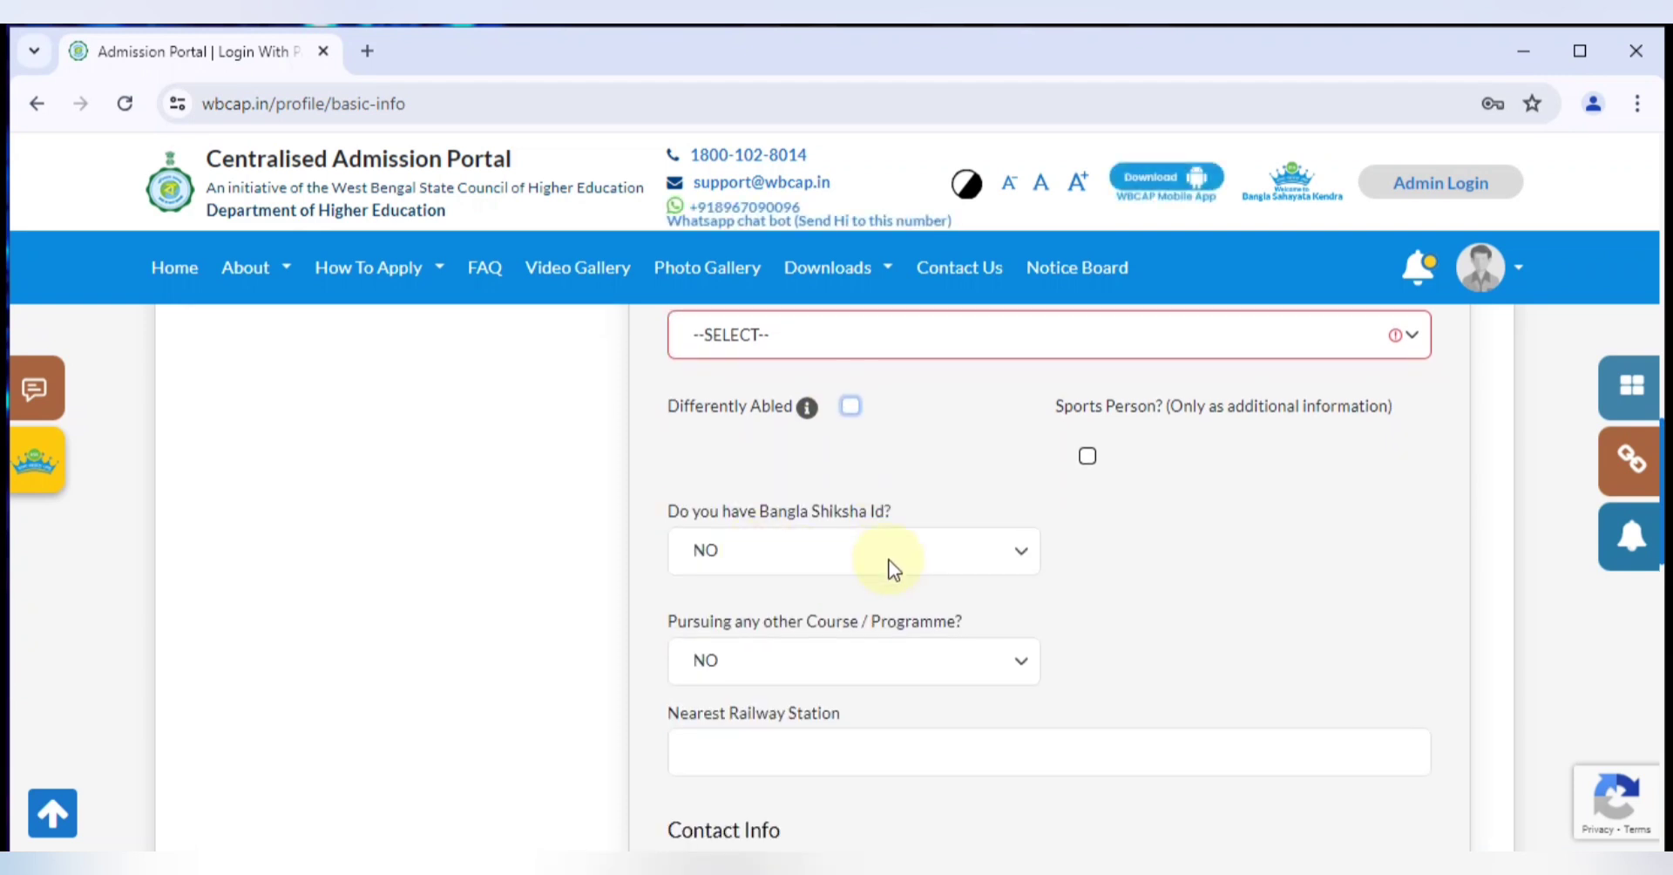
left_click(858, 558)
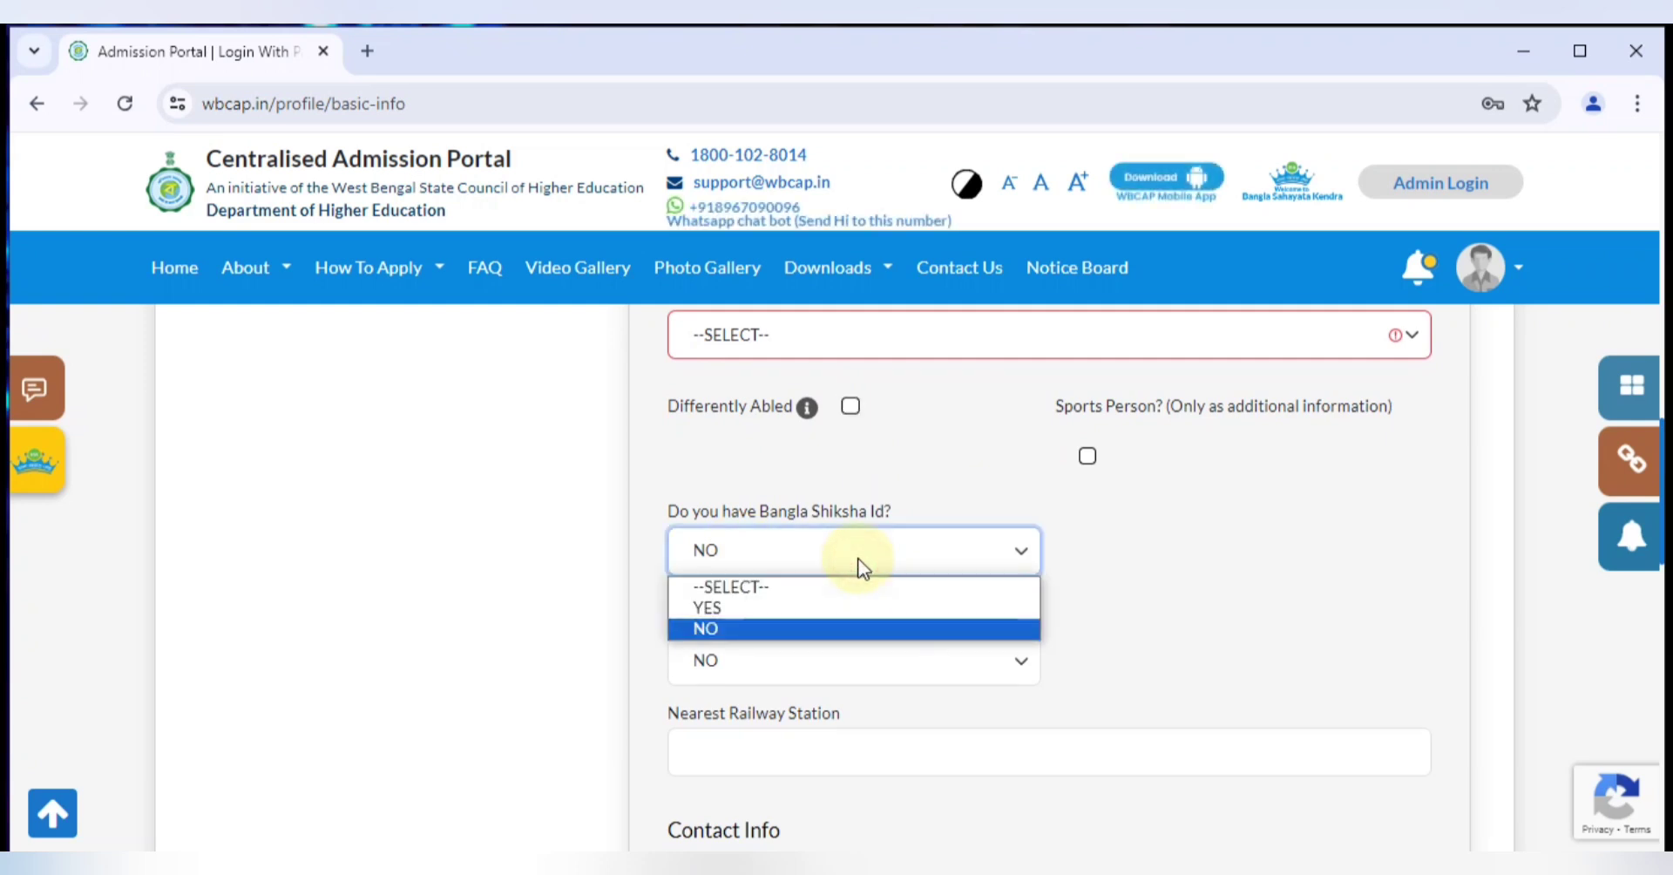
left_click(732, 608)
left_click(766, 552)
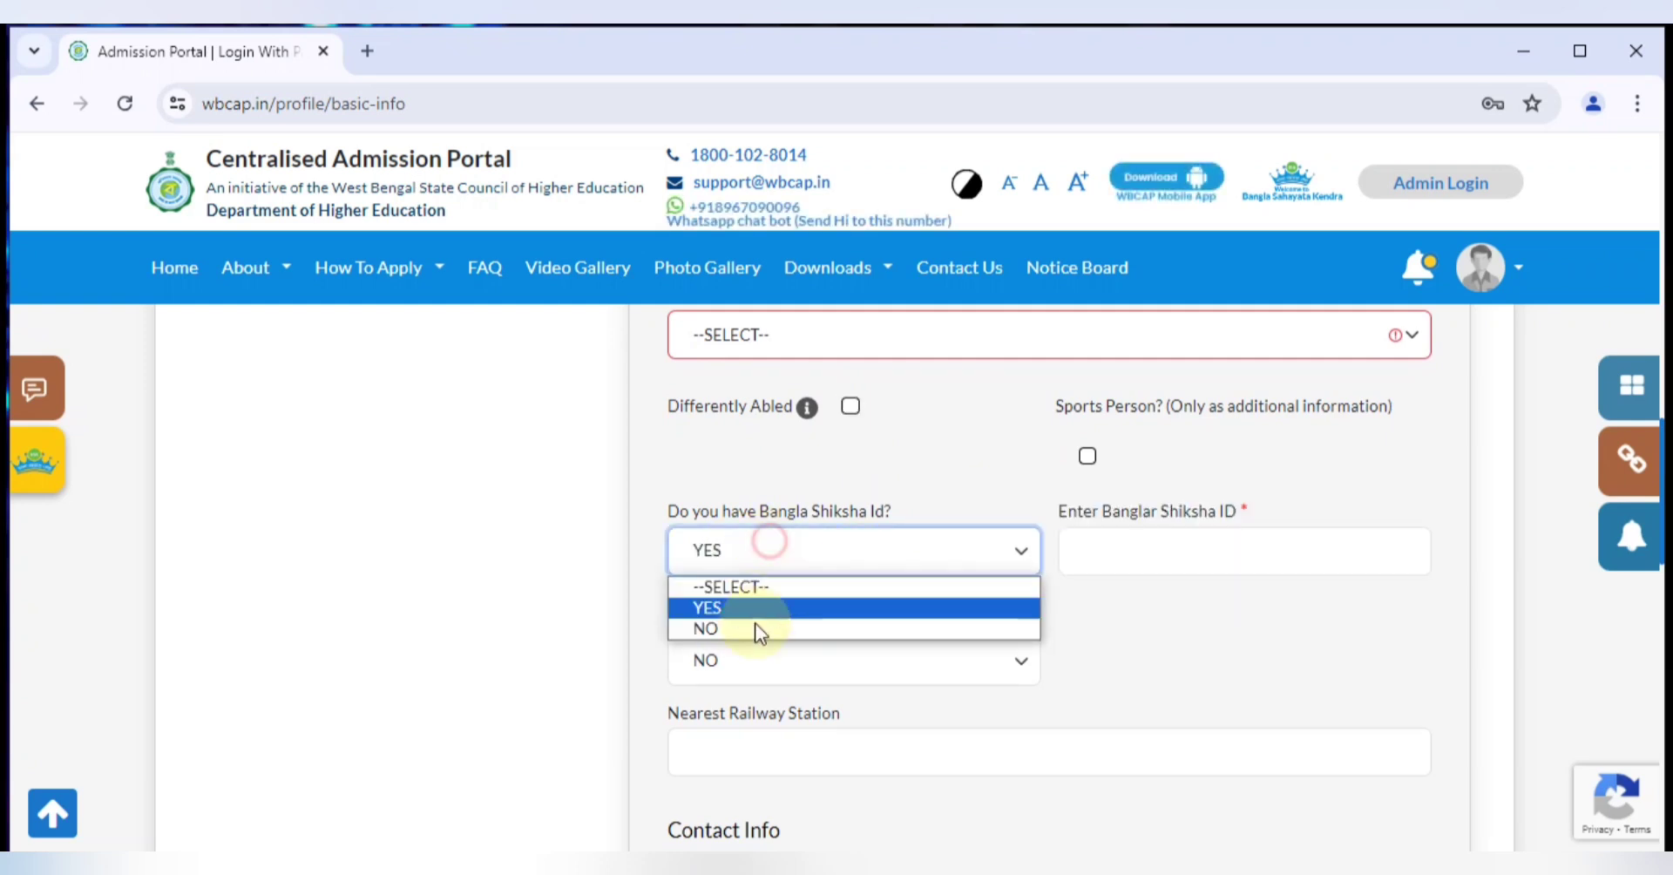
left_click(751, 629)
left_click(771, 547)
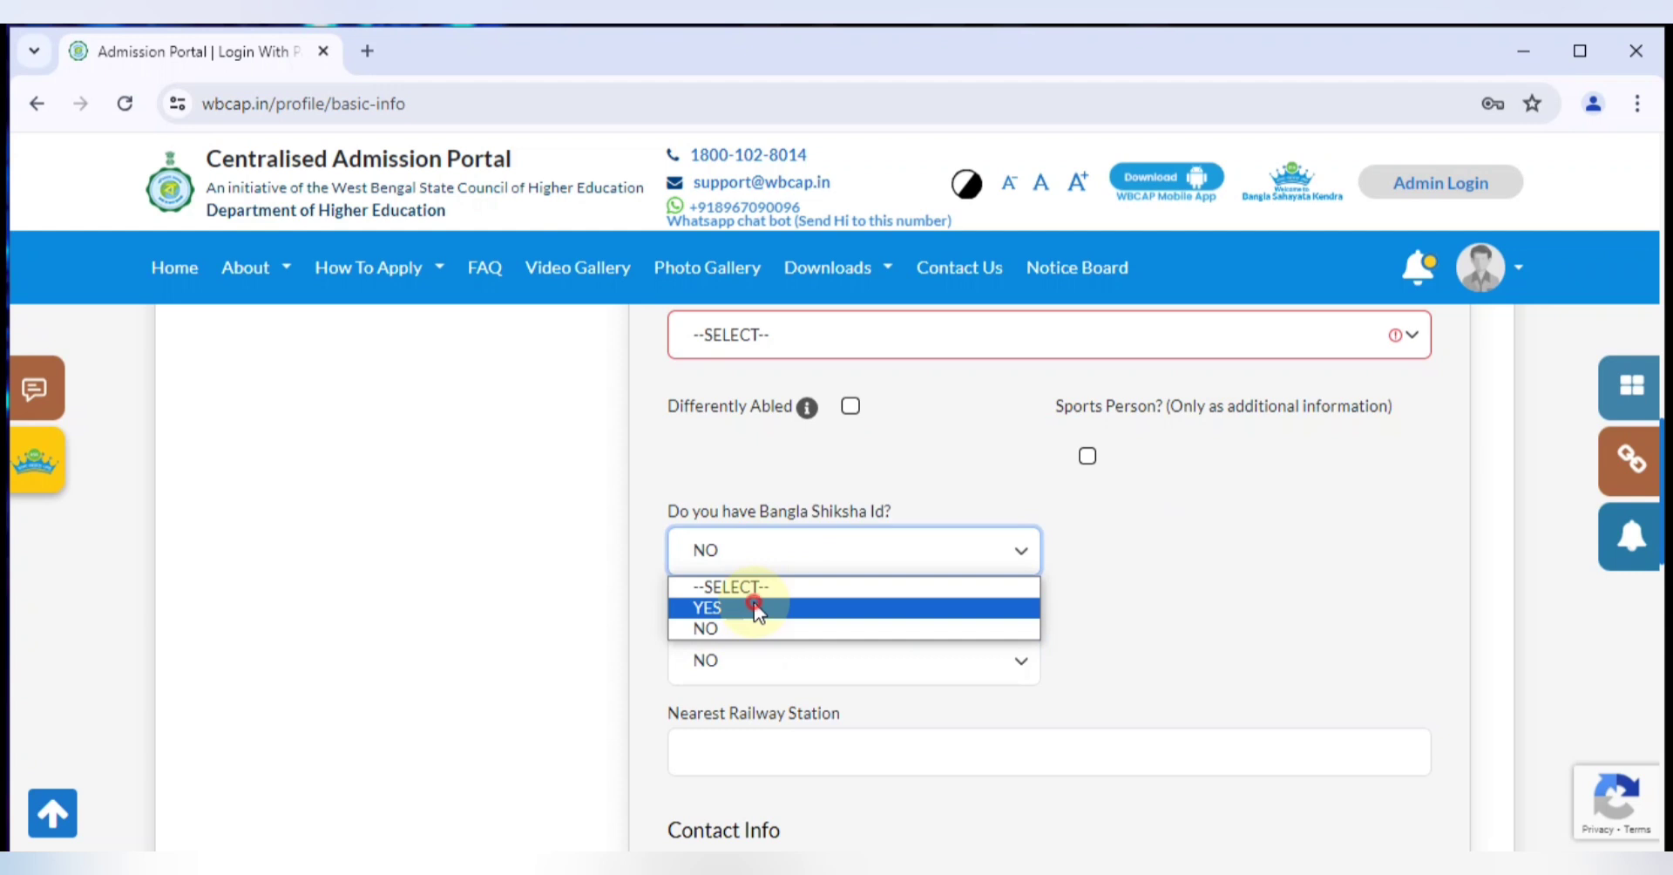
left_click(755, 603)
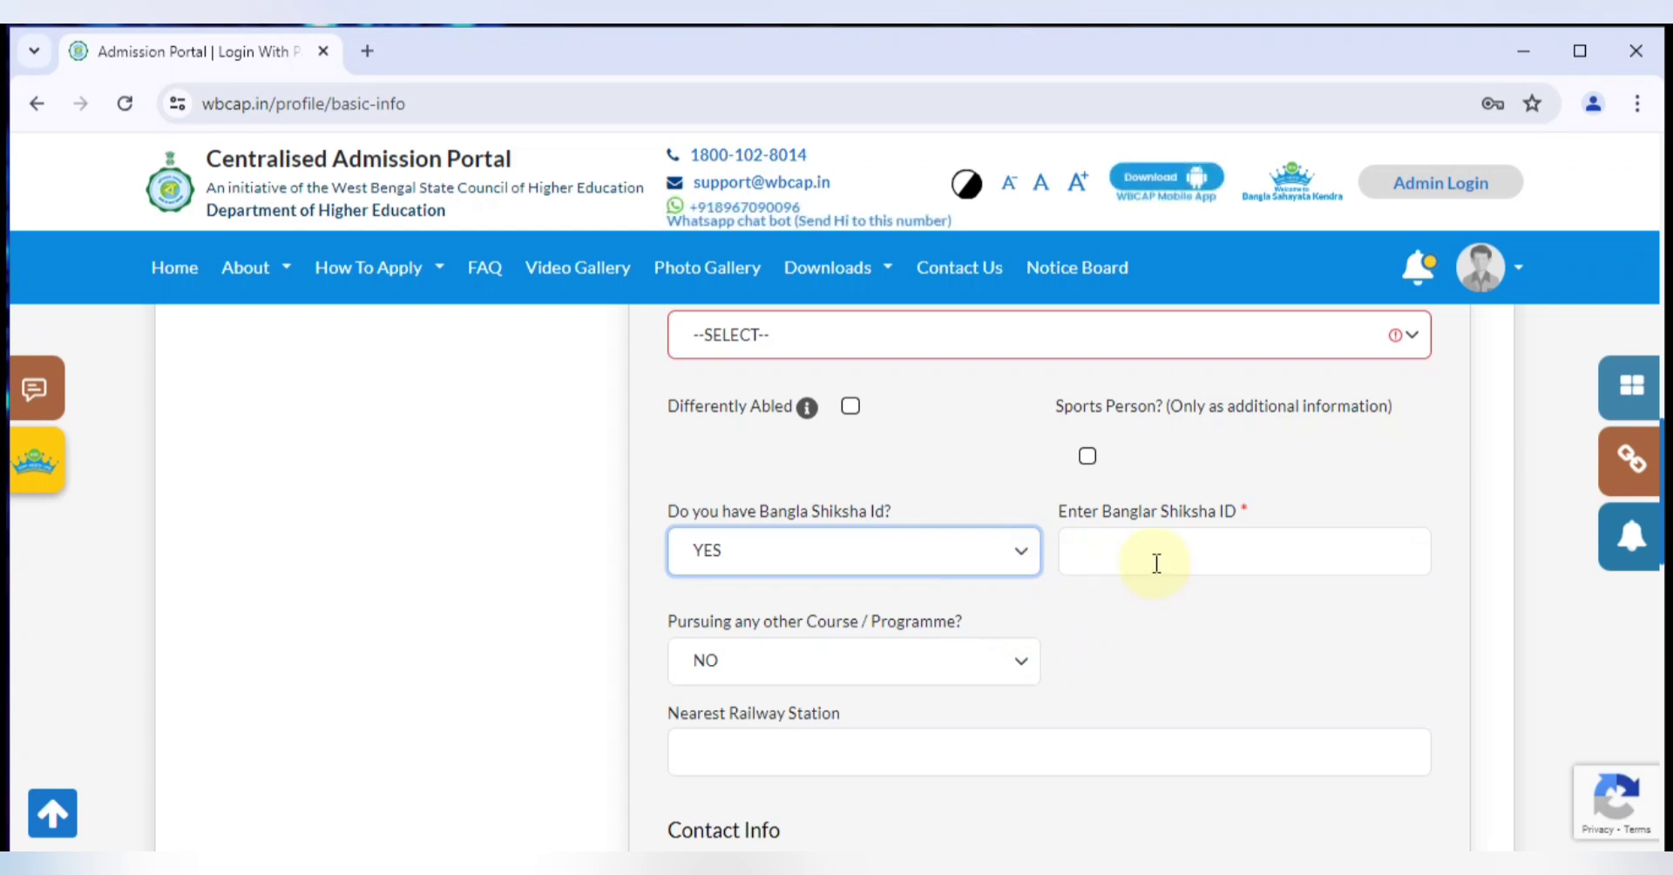
Step: Answer NO to the question about pursuing any other course or programme
scroll(1157, 562, "down", 1)
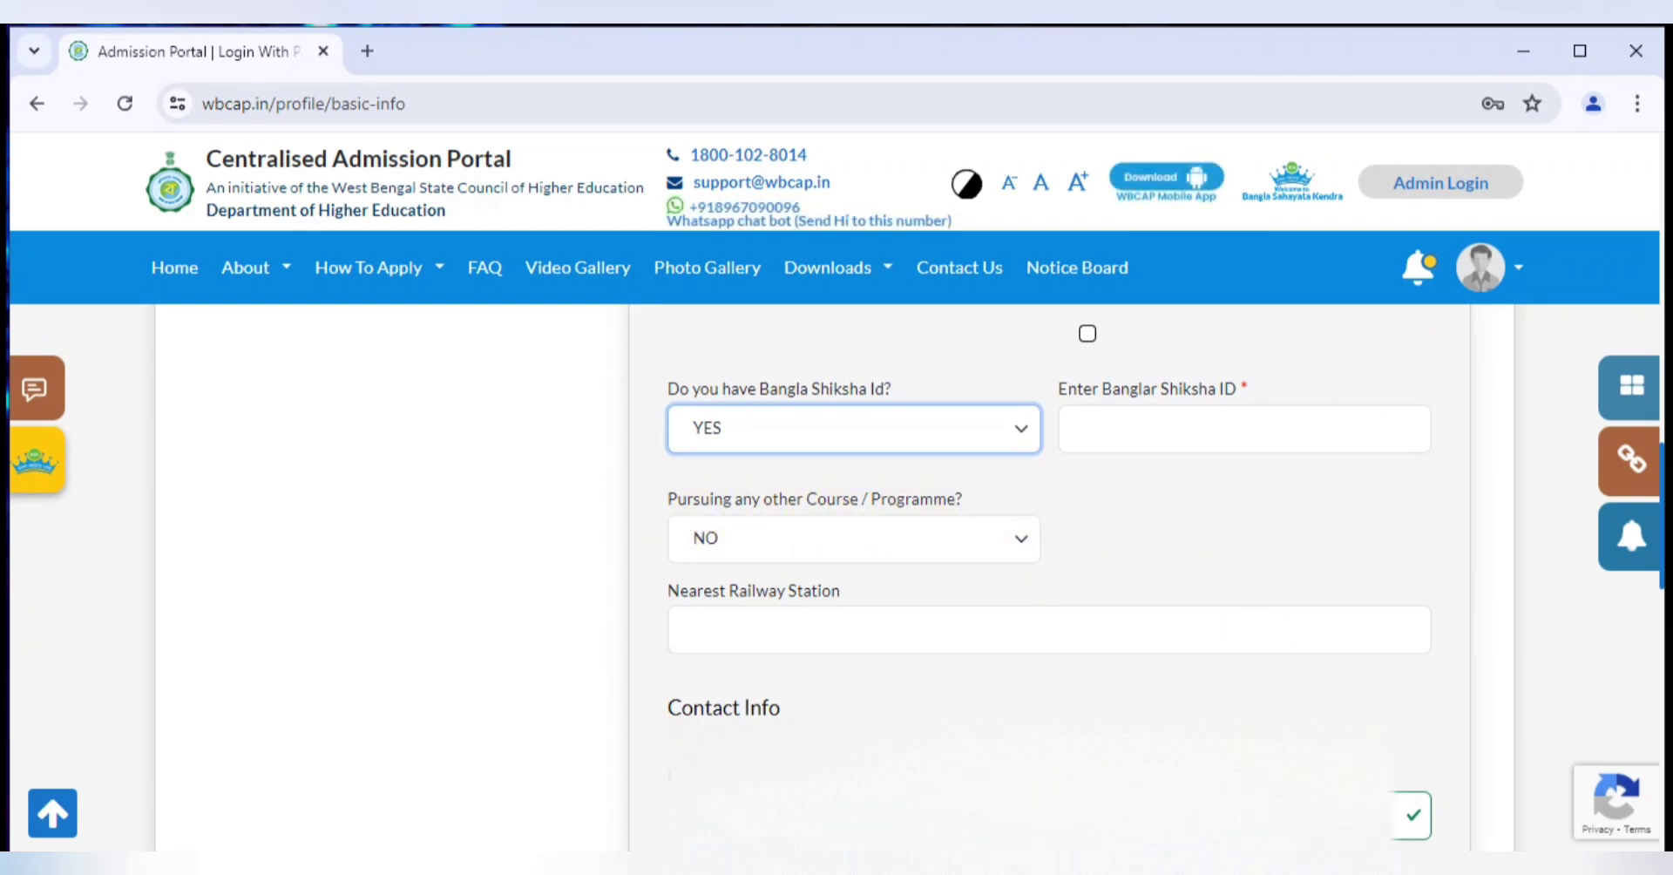
left_click(902, 547)
left_click(901, 548)
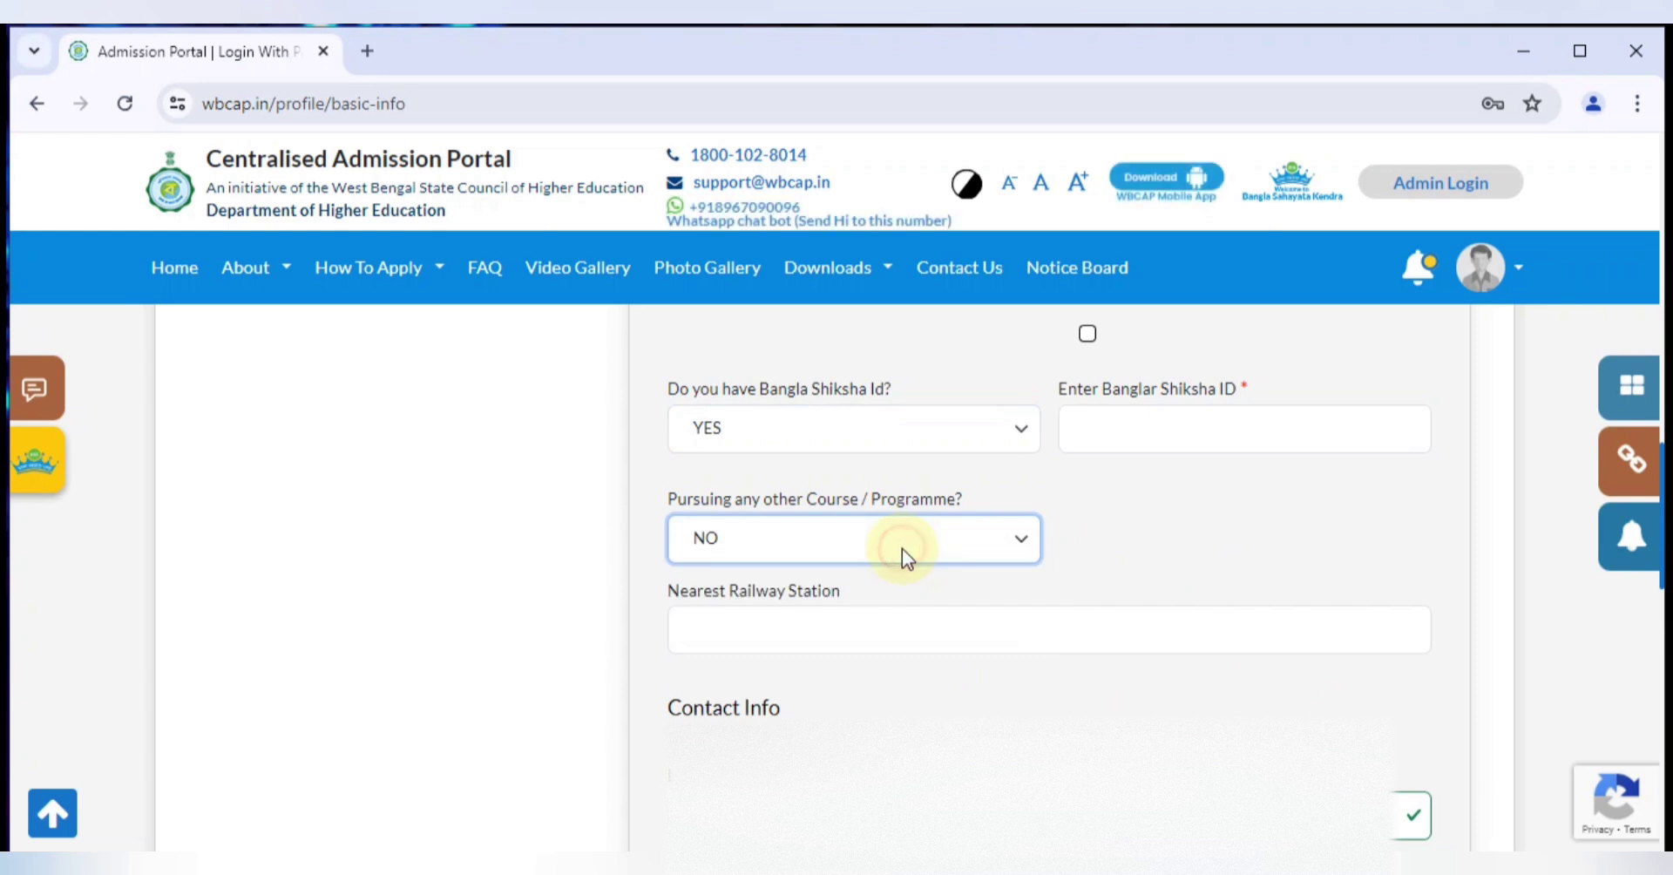
left_click(739, 620)
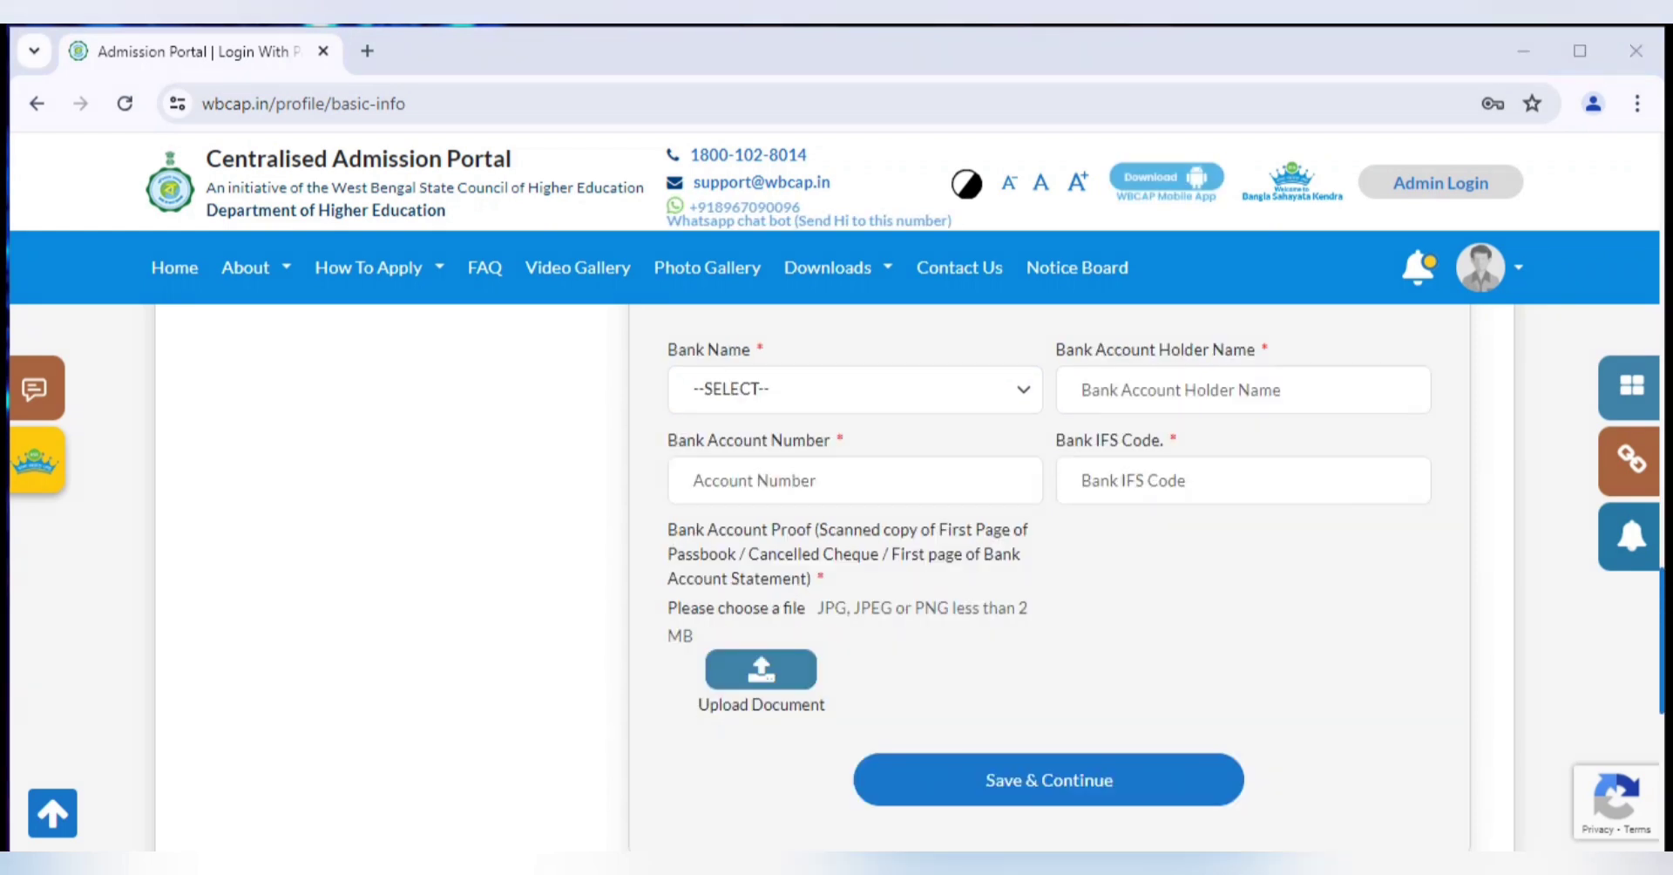
Step: Browse the bank name choices in the bank details and close the list without choosing one
left_click(856, 389)
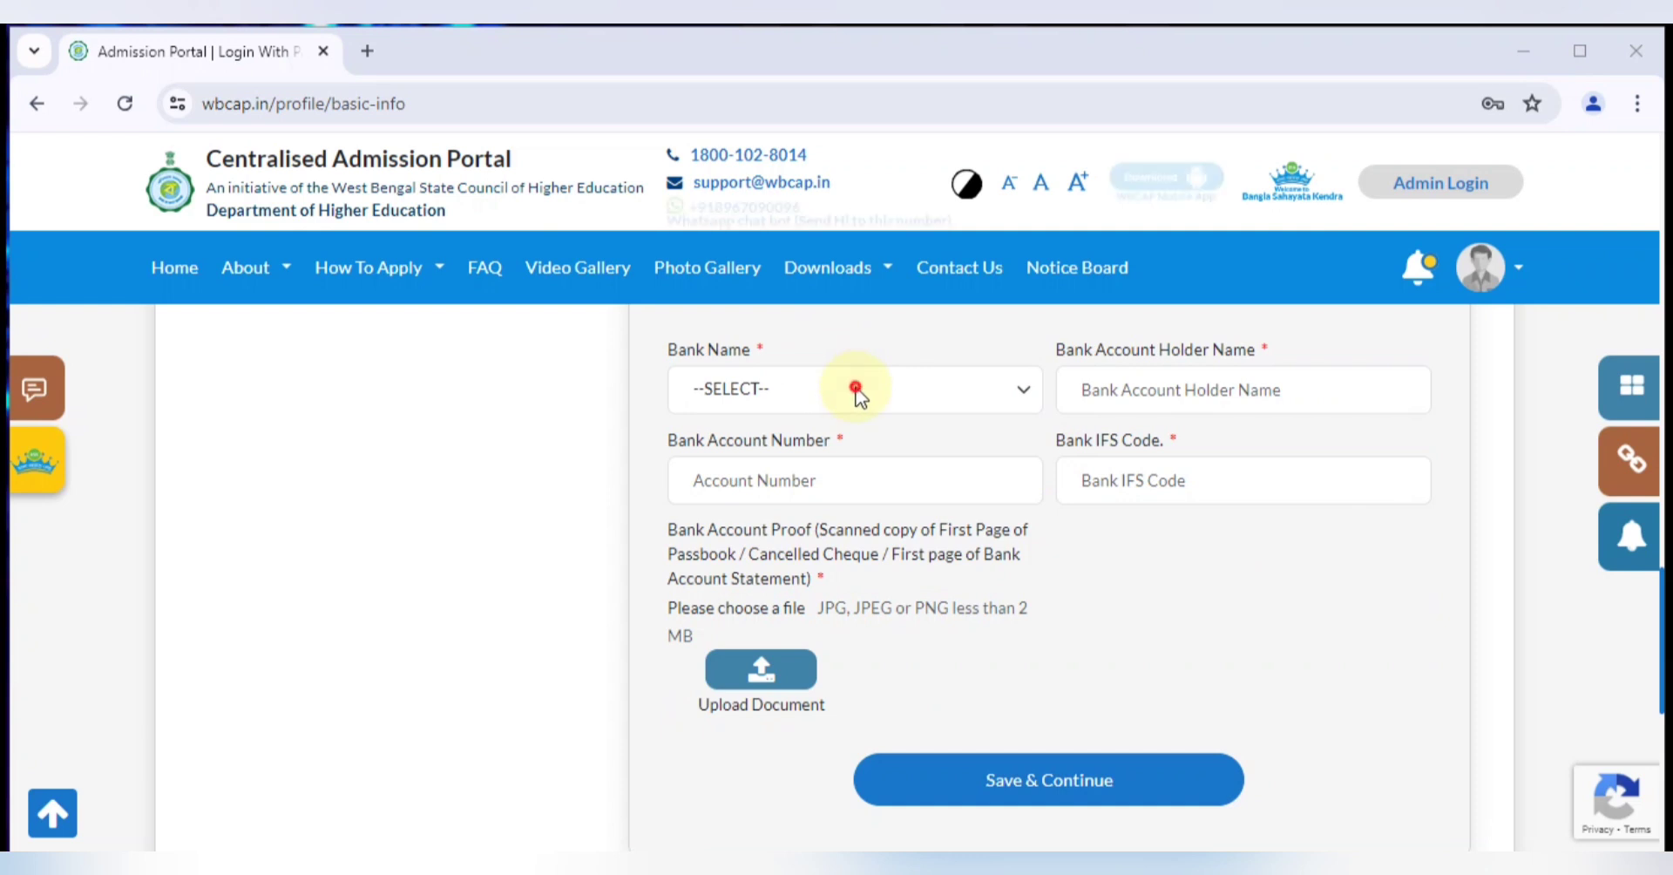
left_click(857, 390)
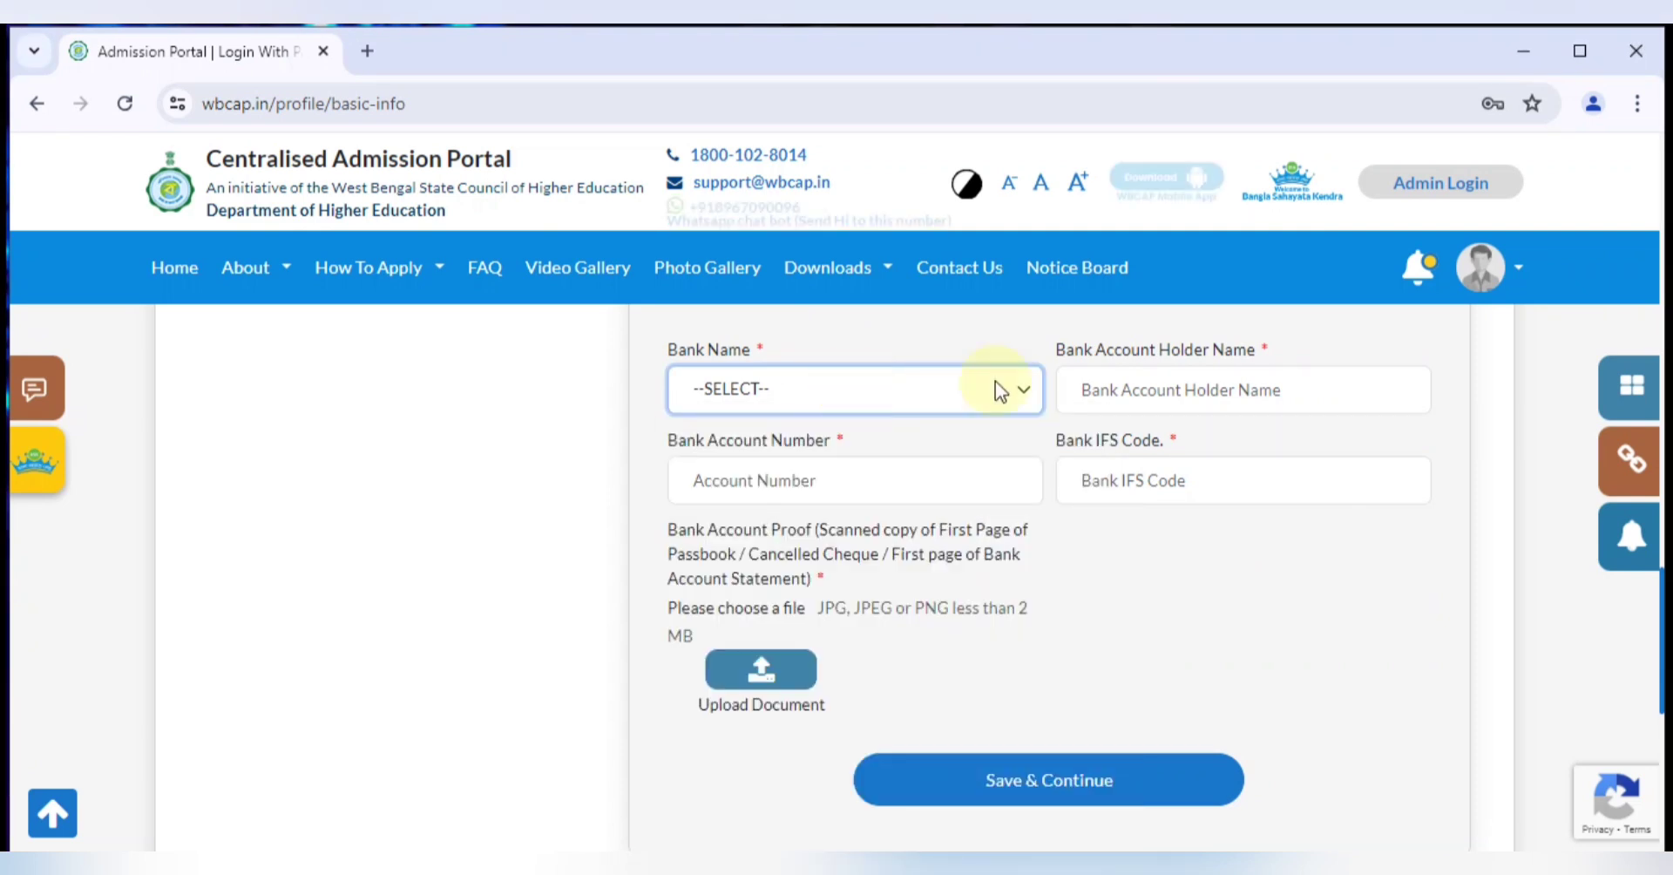
left_click(858, 394)
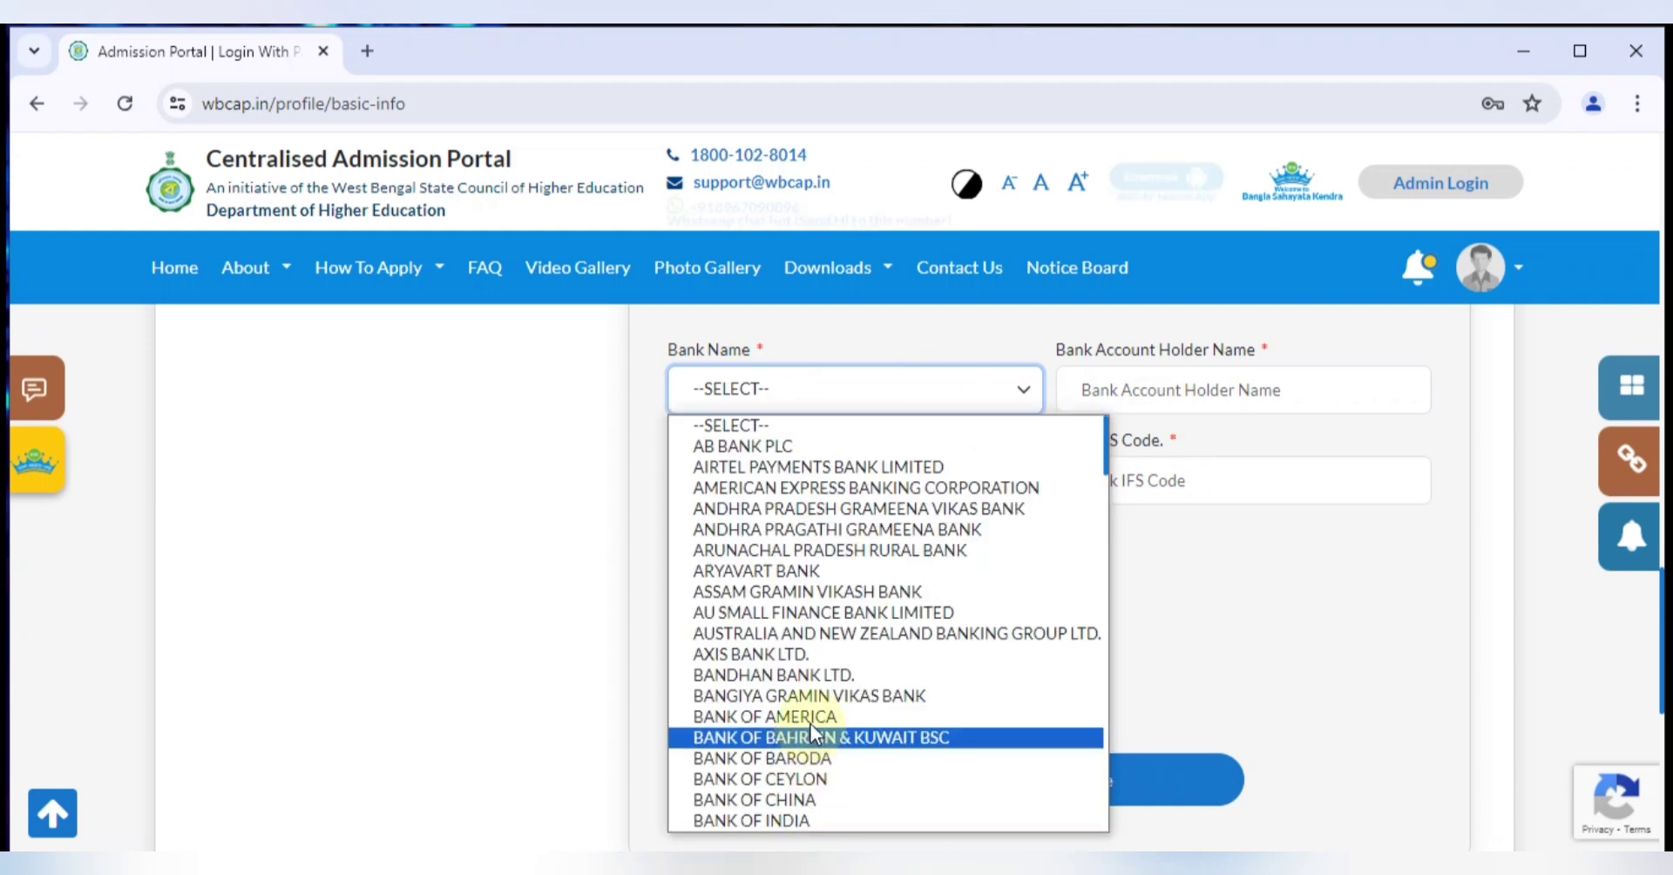
scroll(810, 725, "down", 8)
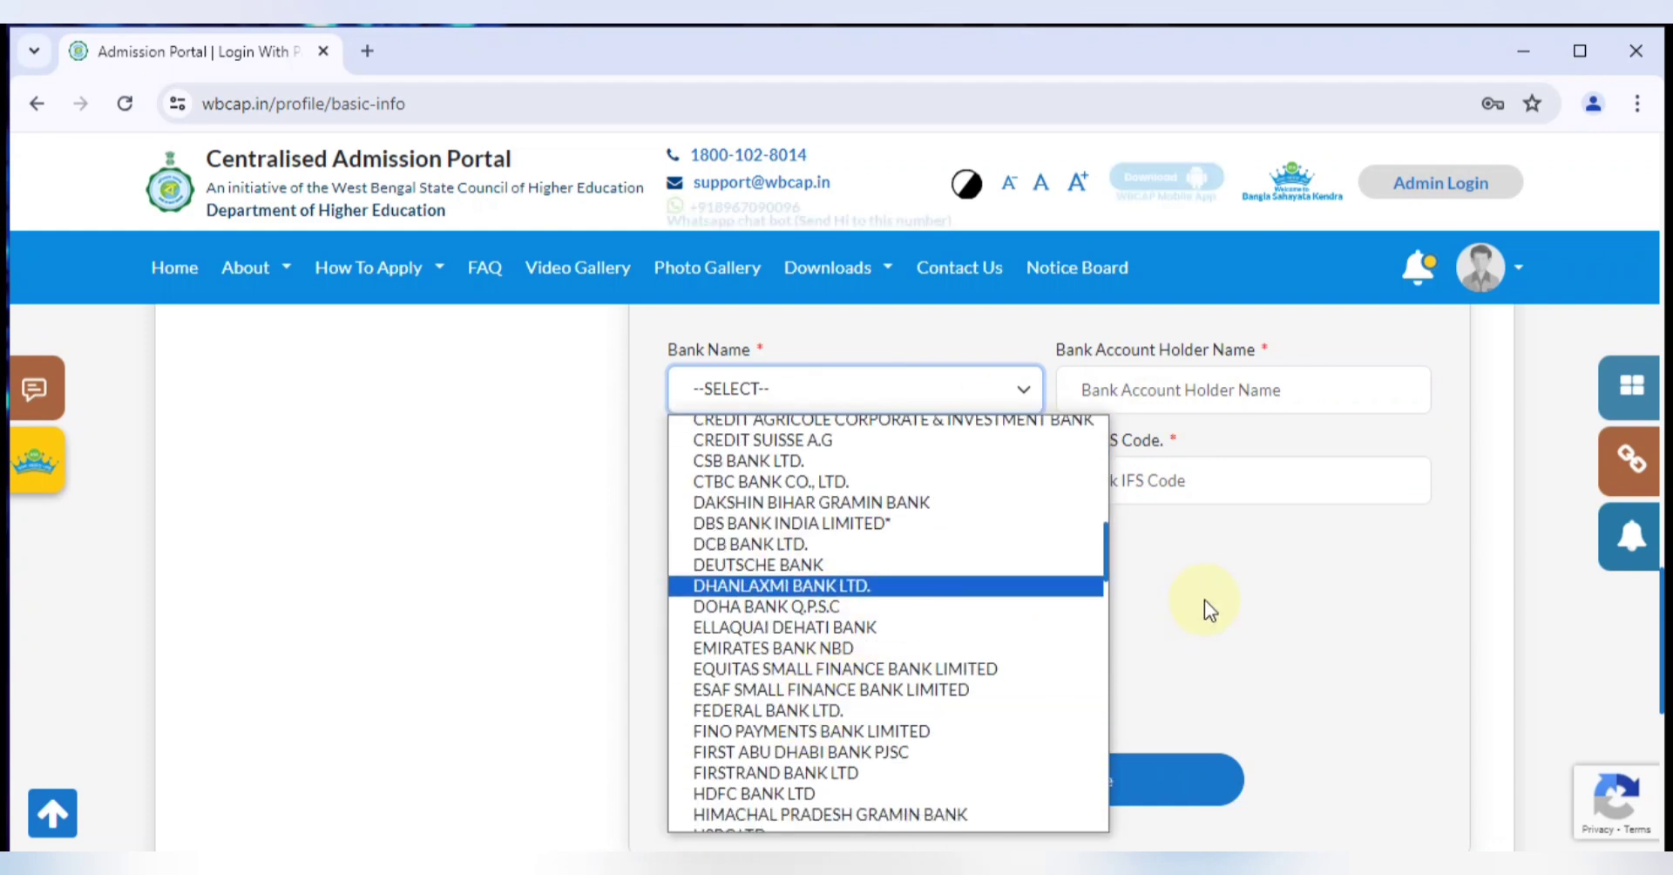
left_click(1242, 611)
Step: Examine the bank account holder name, account number and IFS code fields
left_click(1155, 388)
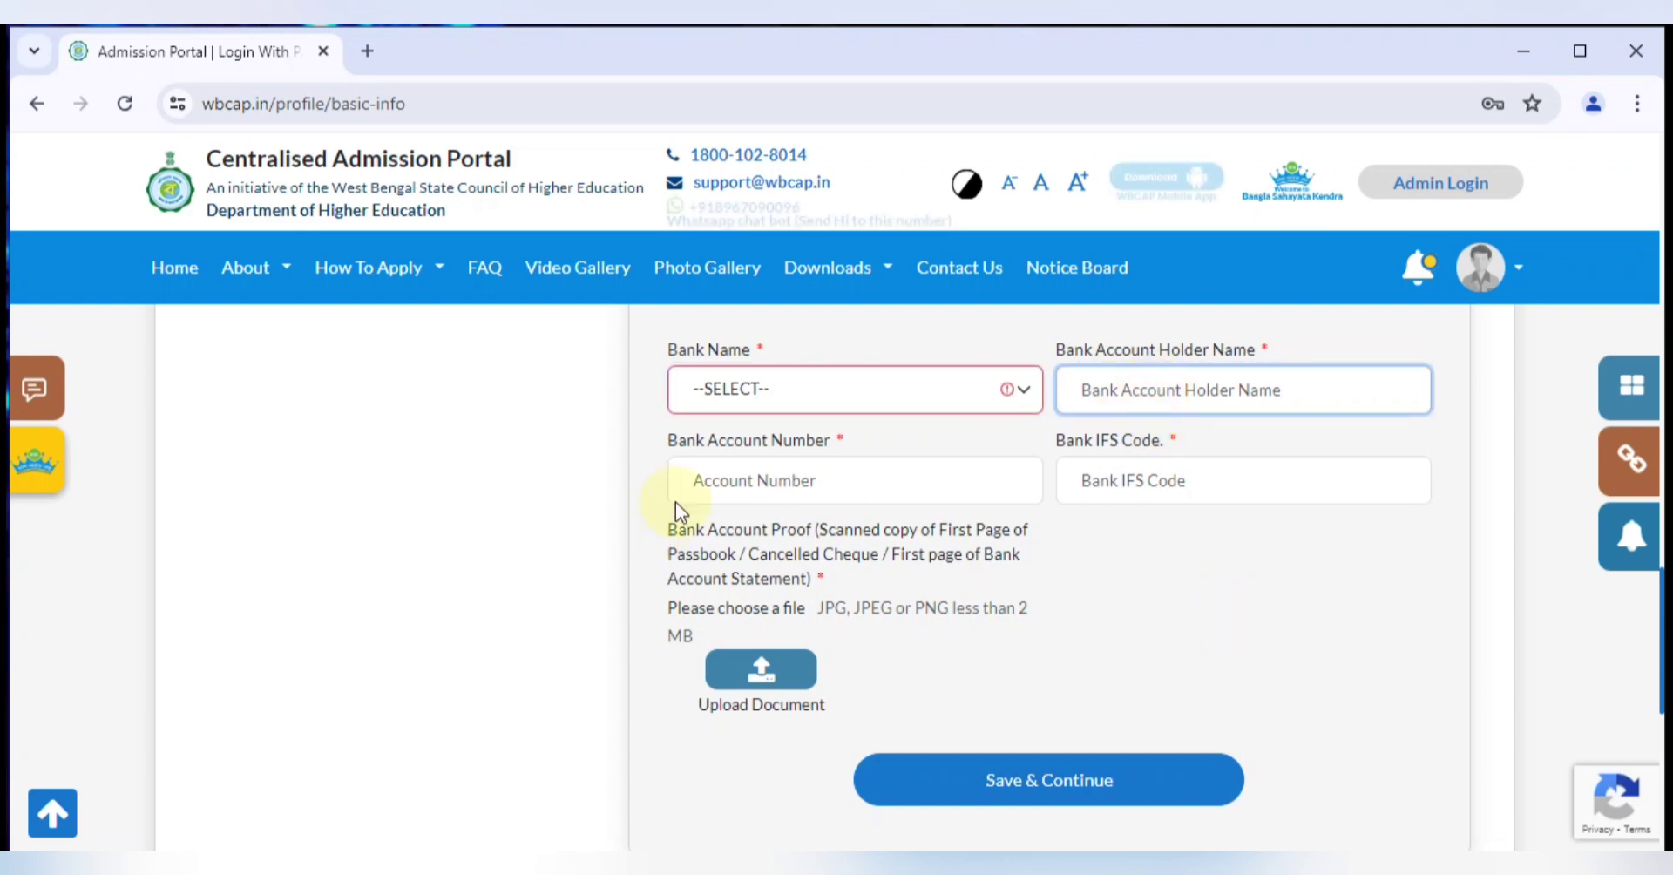
left_click(738, 488)
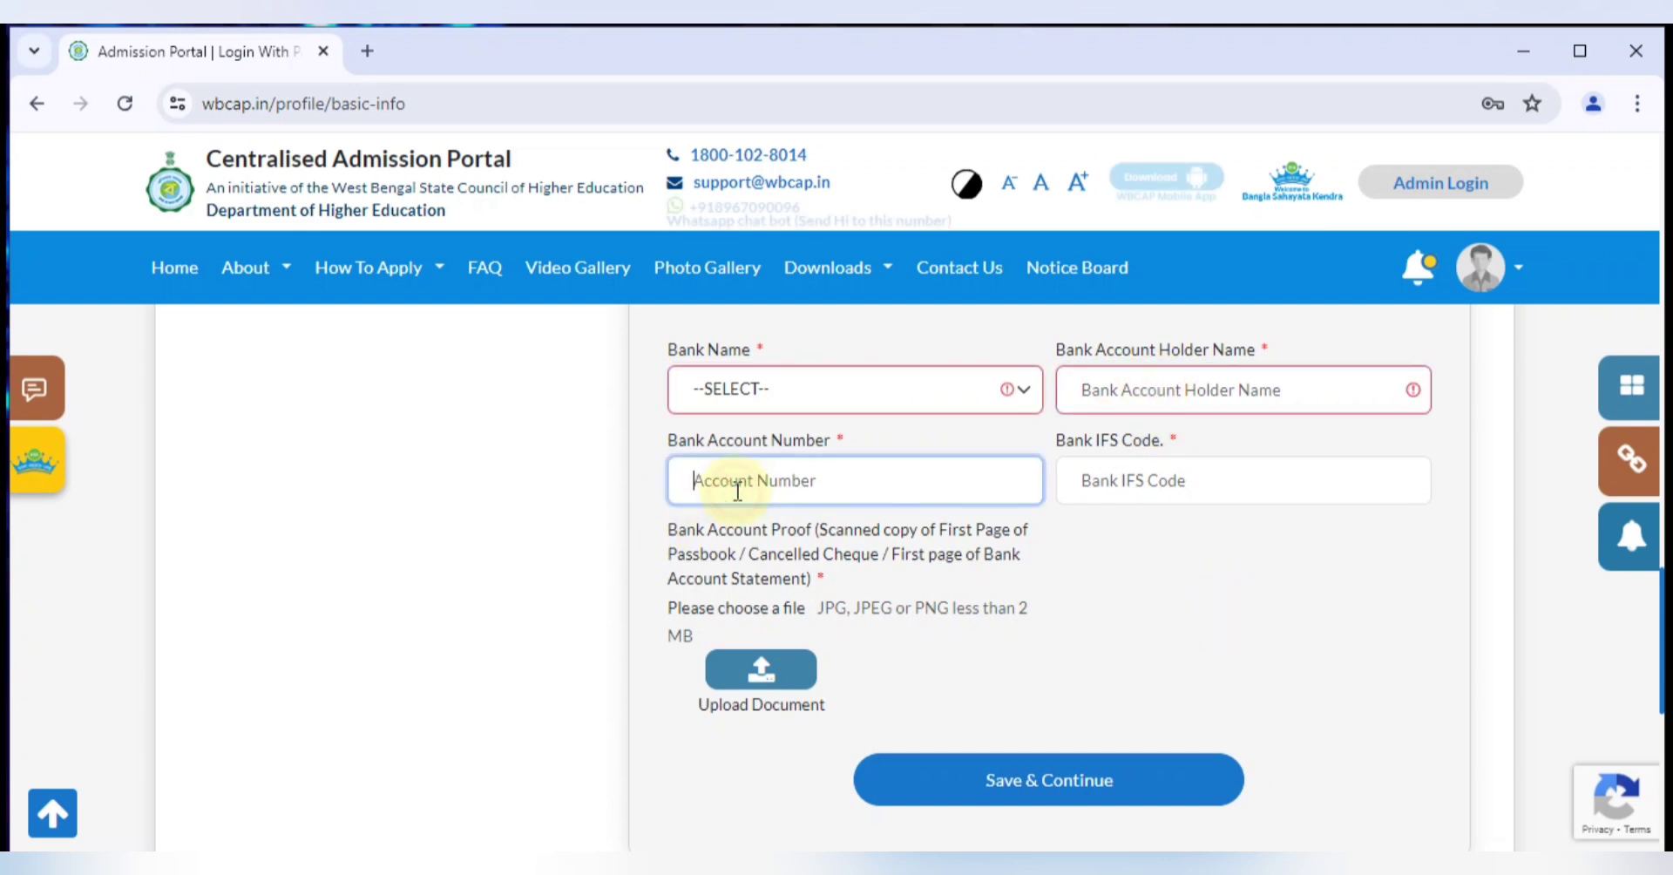
left_click(1133, 475)
left_click(1139, 579)
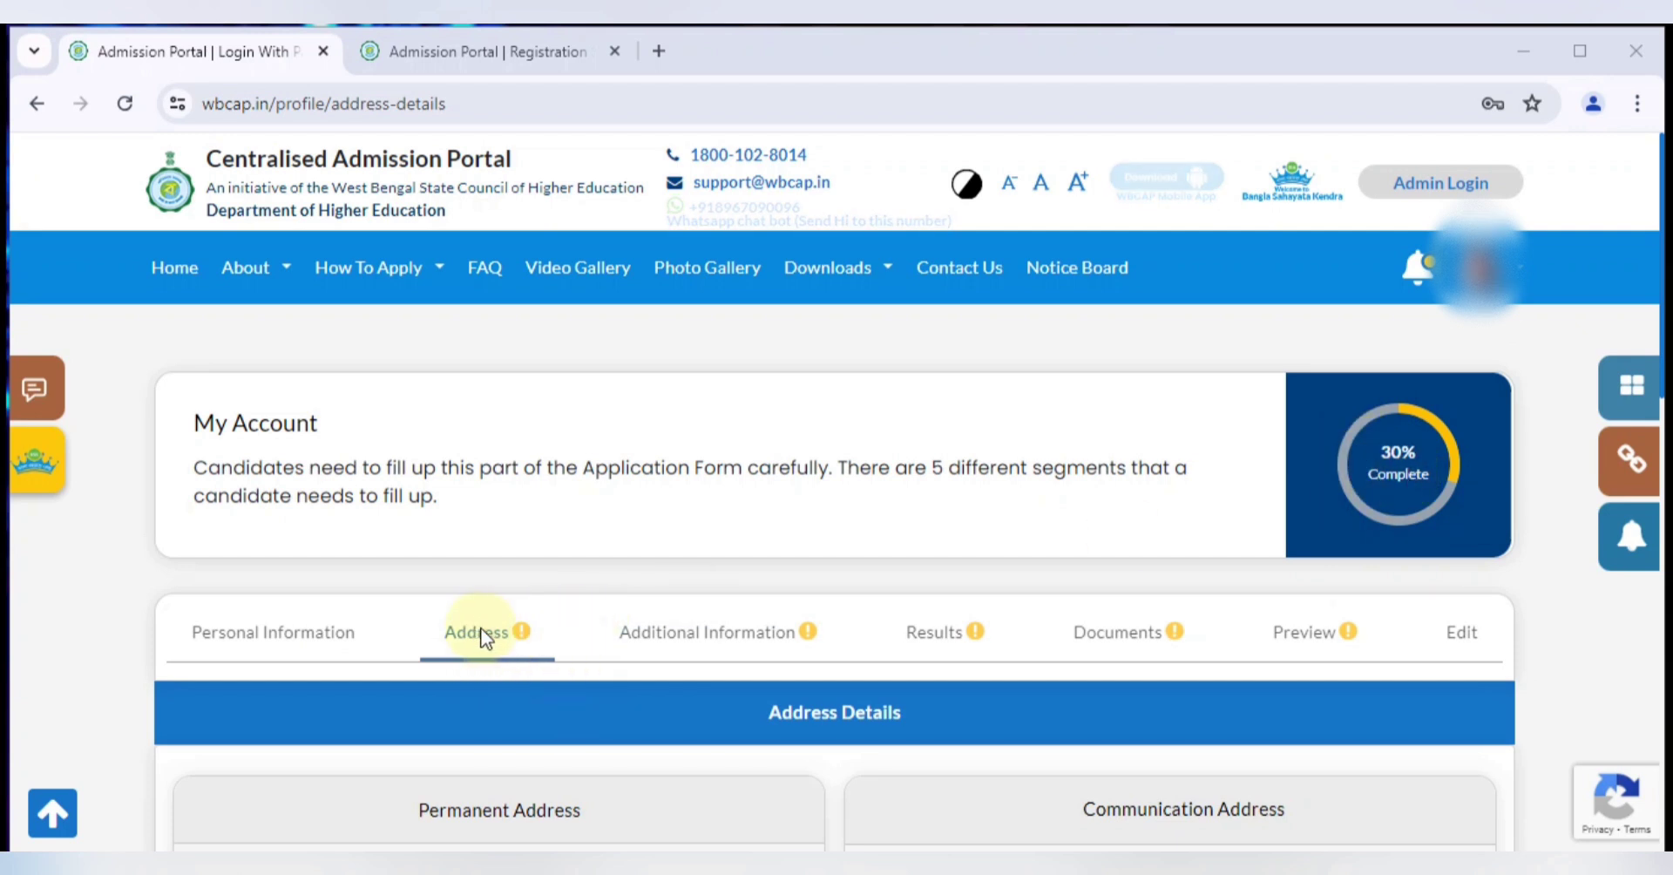
Step: Examine the permanent and communication address sections of the address details form down to its end
scroll(549, 635, "down", 1)
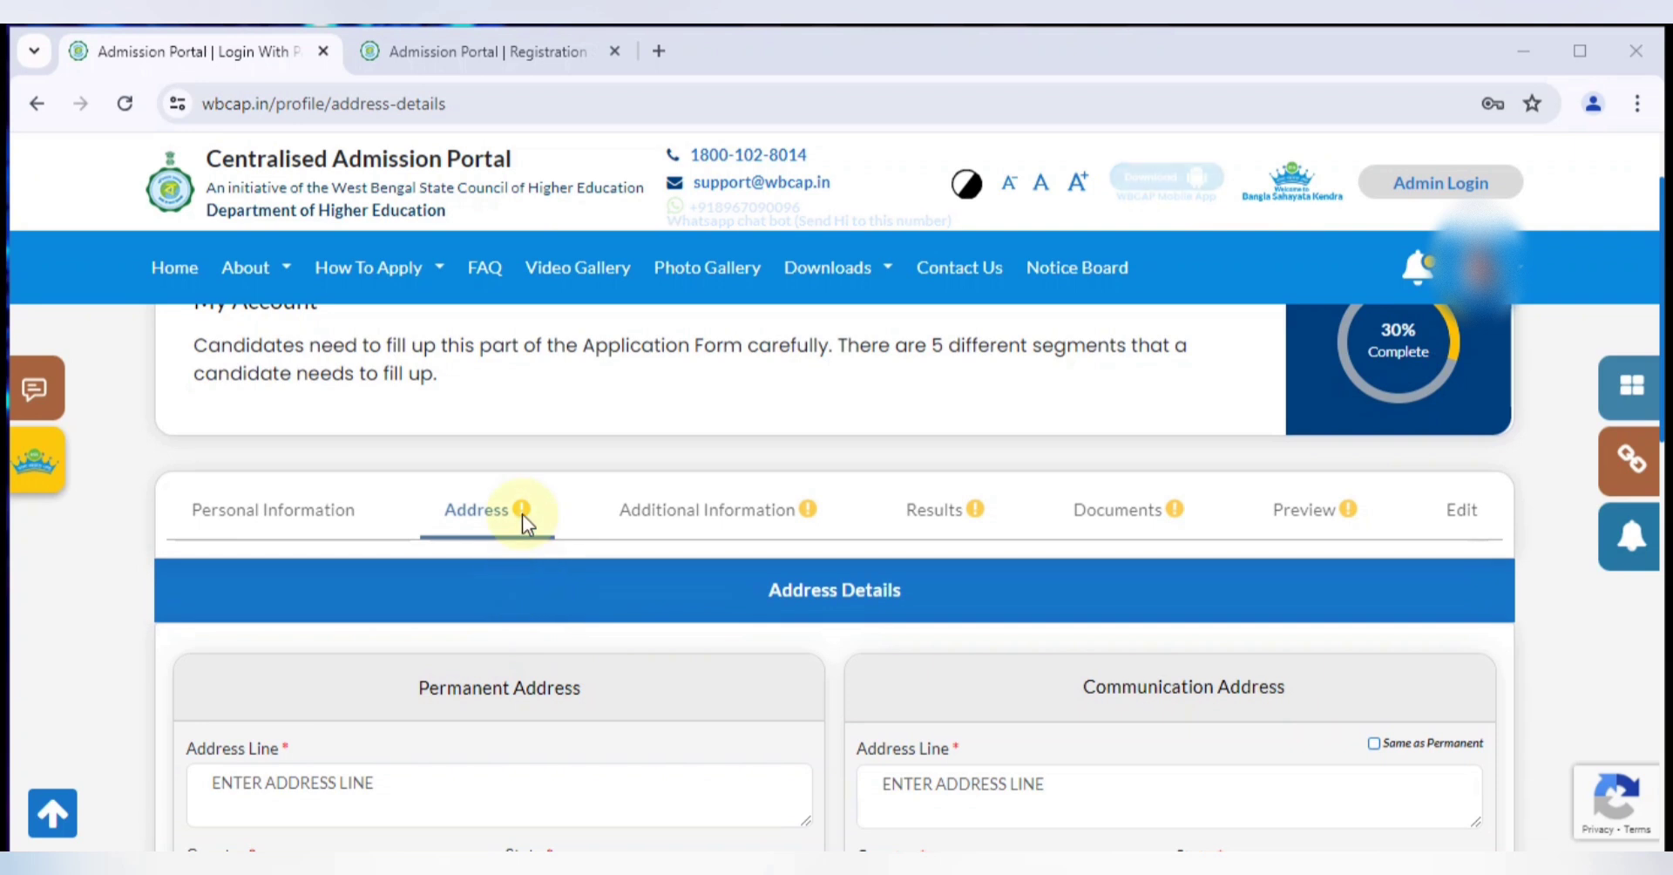
scroll(521, 514, "down", 1)
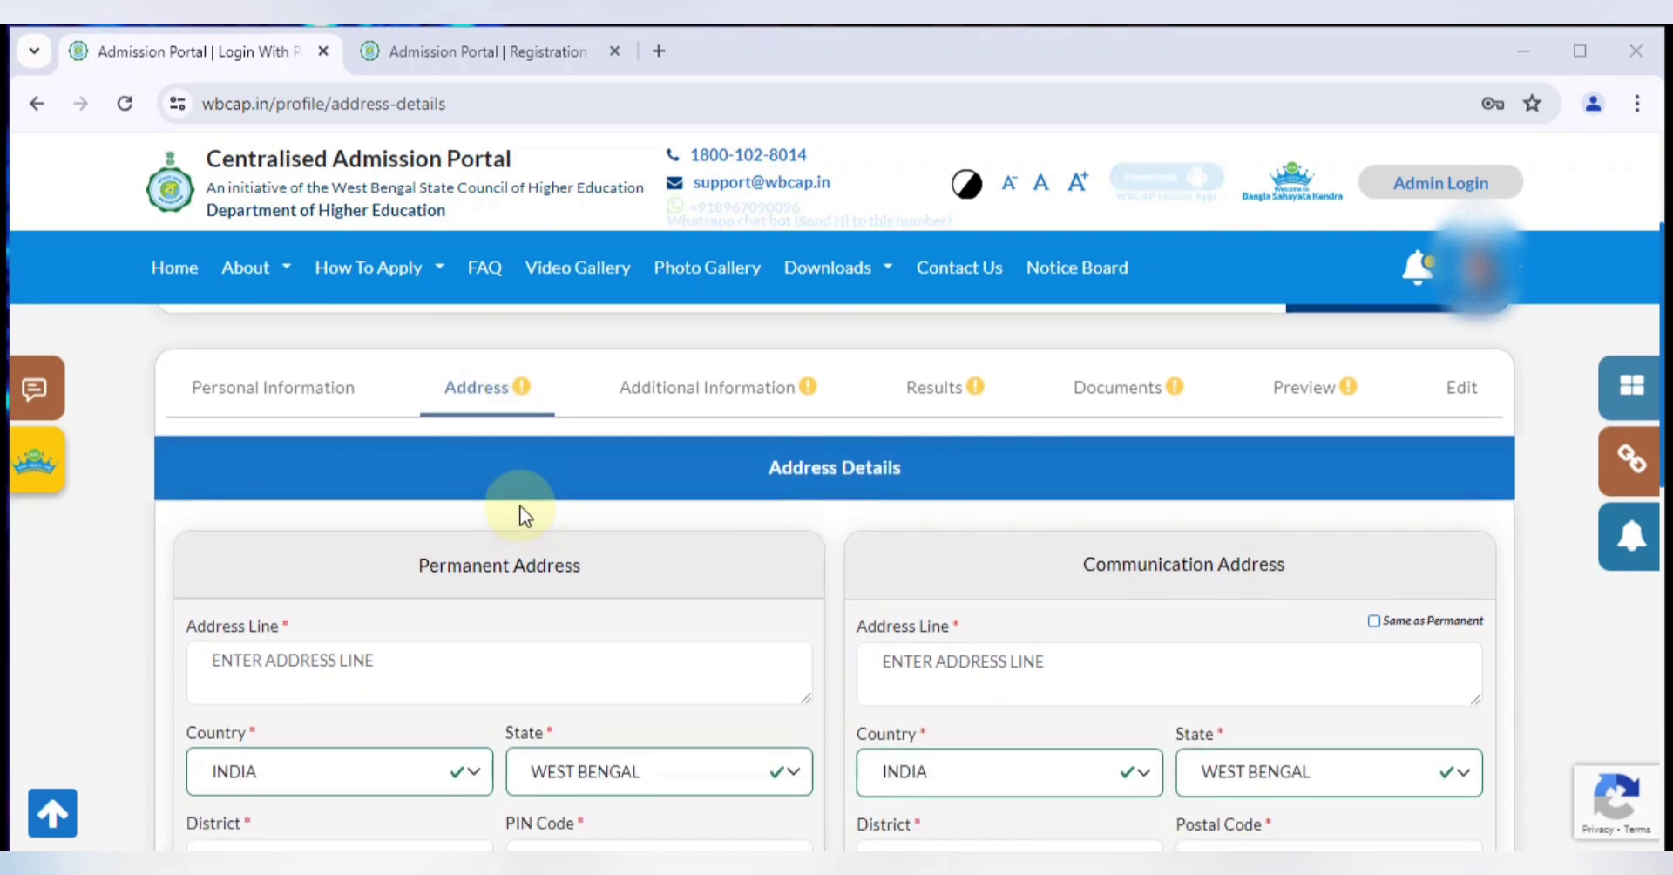
scroll(558, 516, "down", 1)
left_click(528, 534)
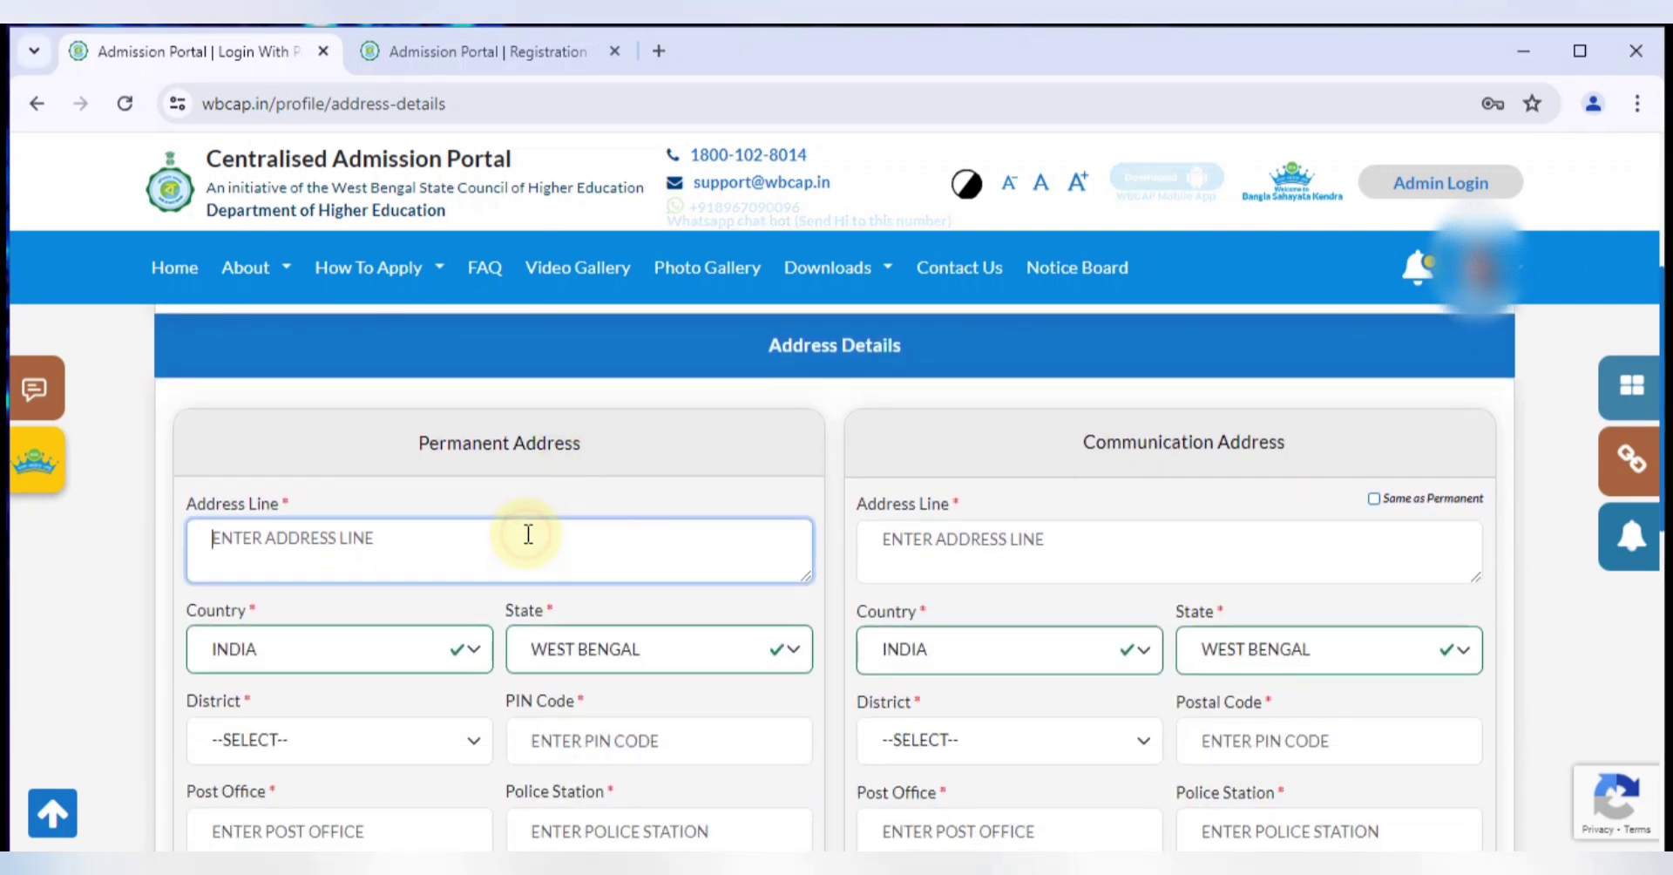
left_click(1229, 539)
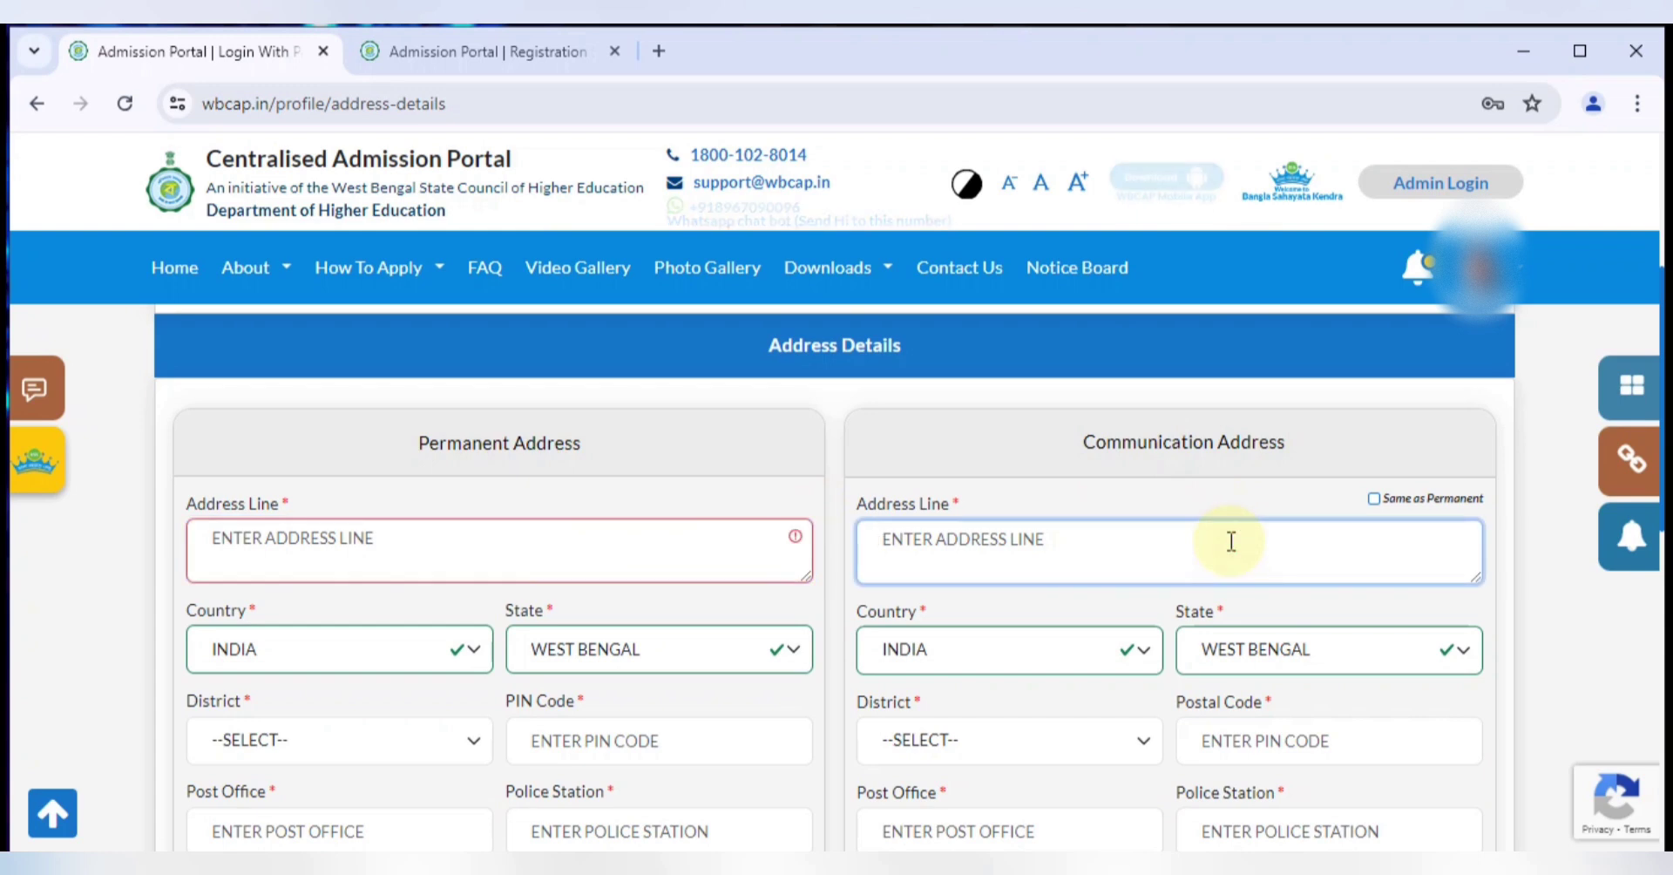
scroll(490, 568, "down", 3)
scroll(523, 615, "up", 3)
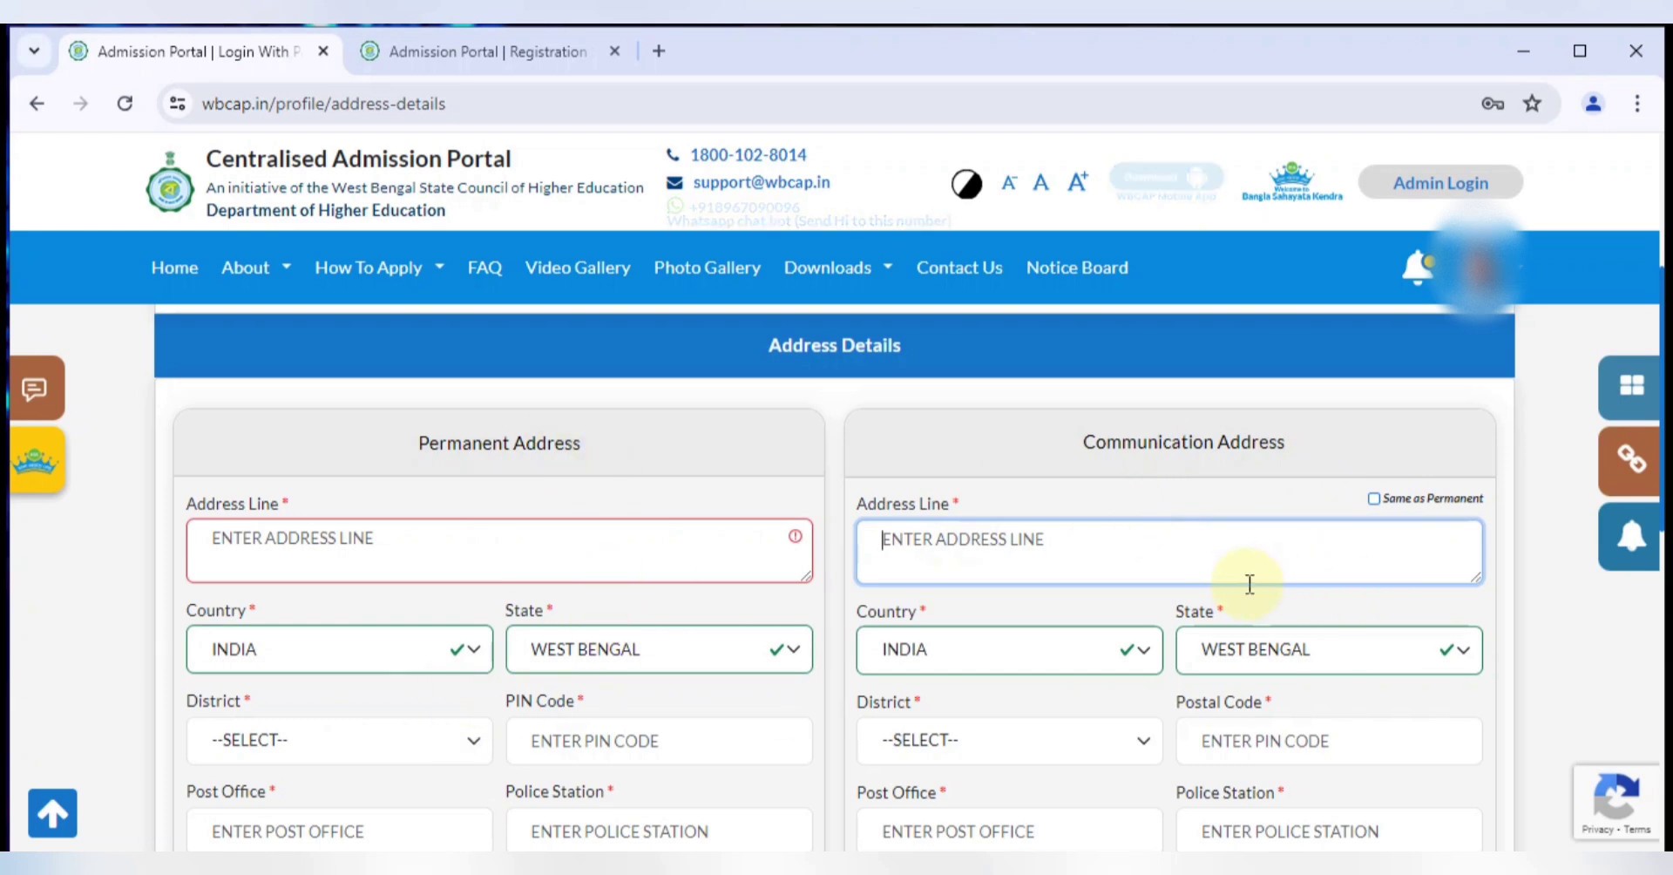
scroll(1248, 584, "down", 4)
scroll(1241, 474, "up", 1)
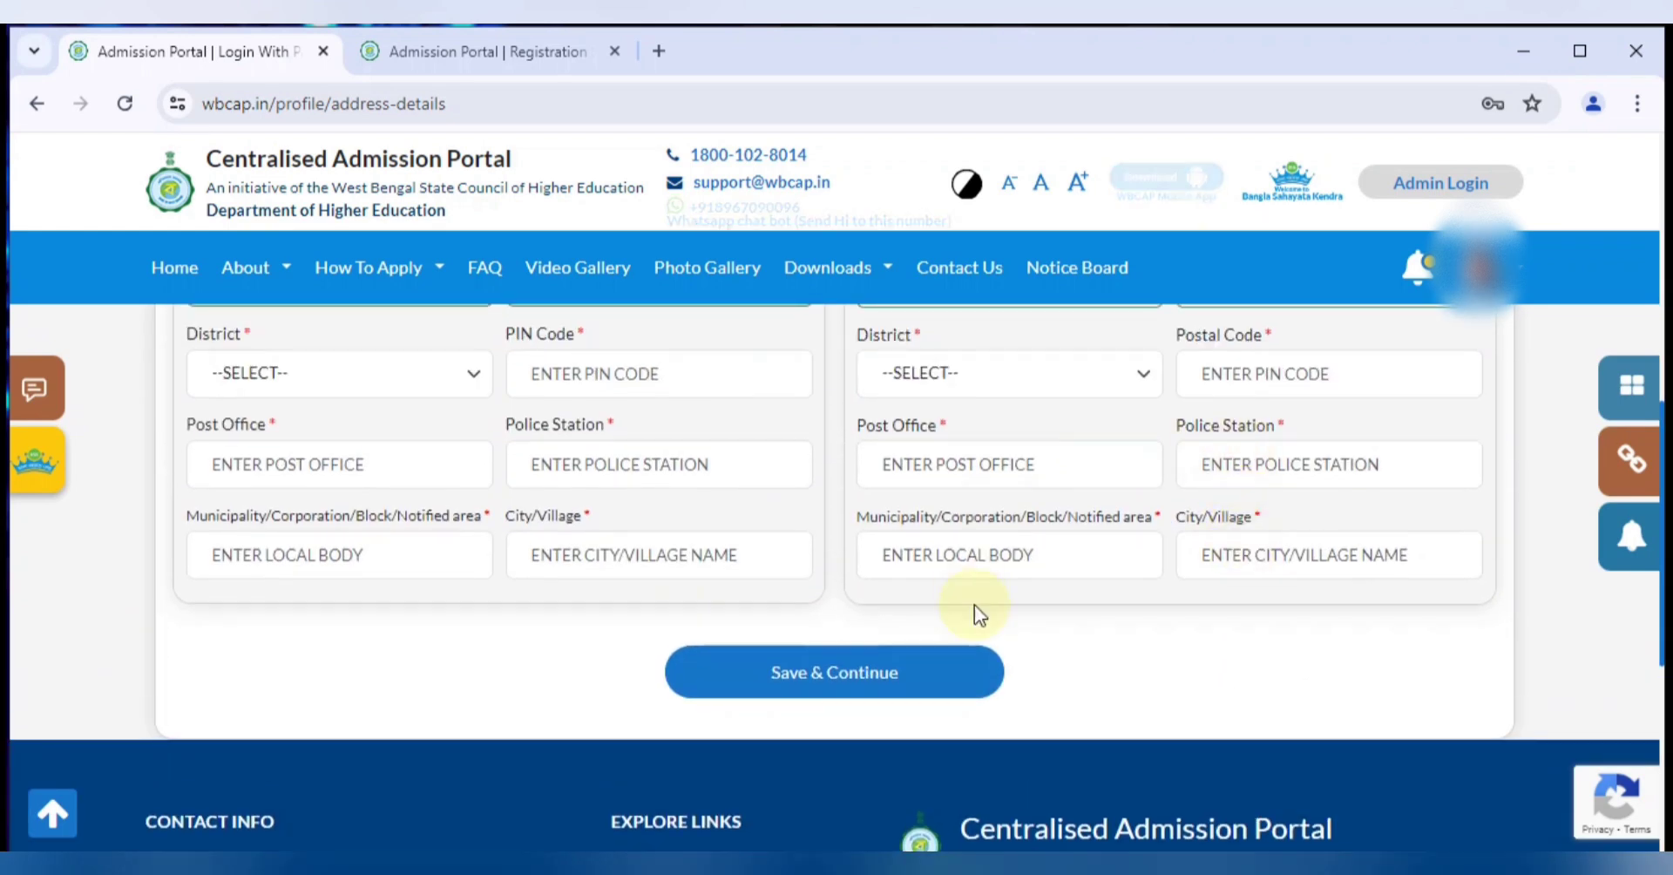
left_click(880, 688)
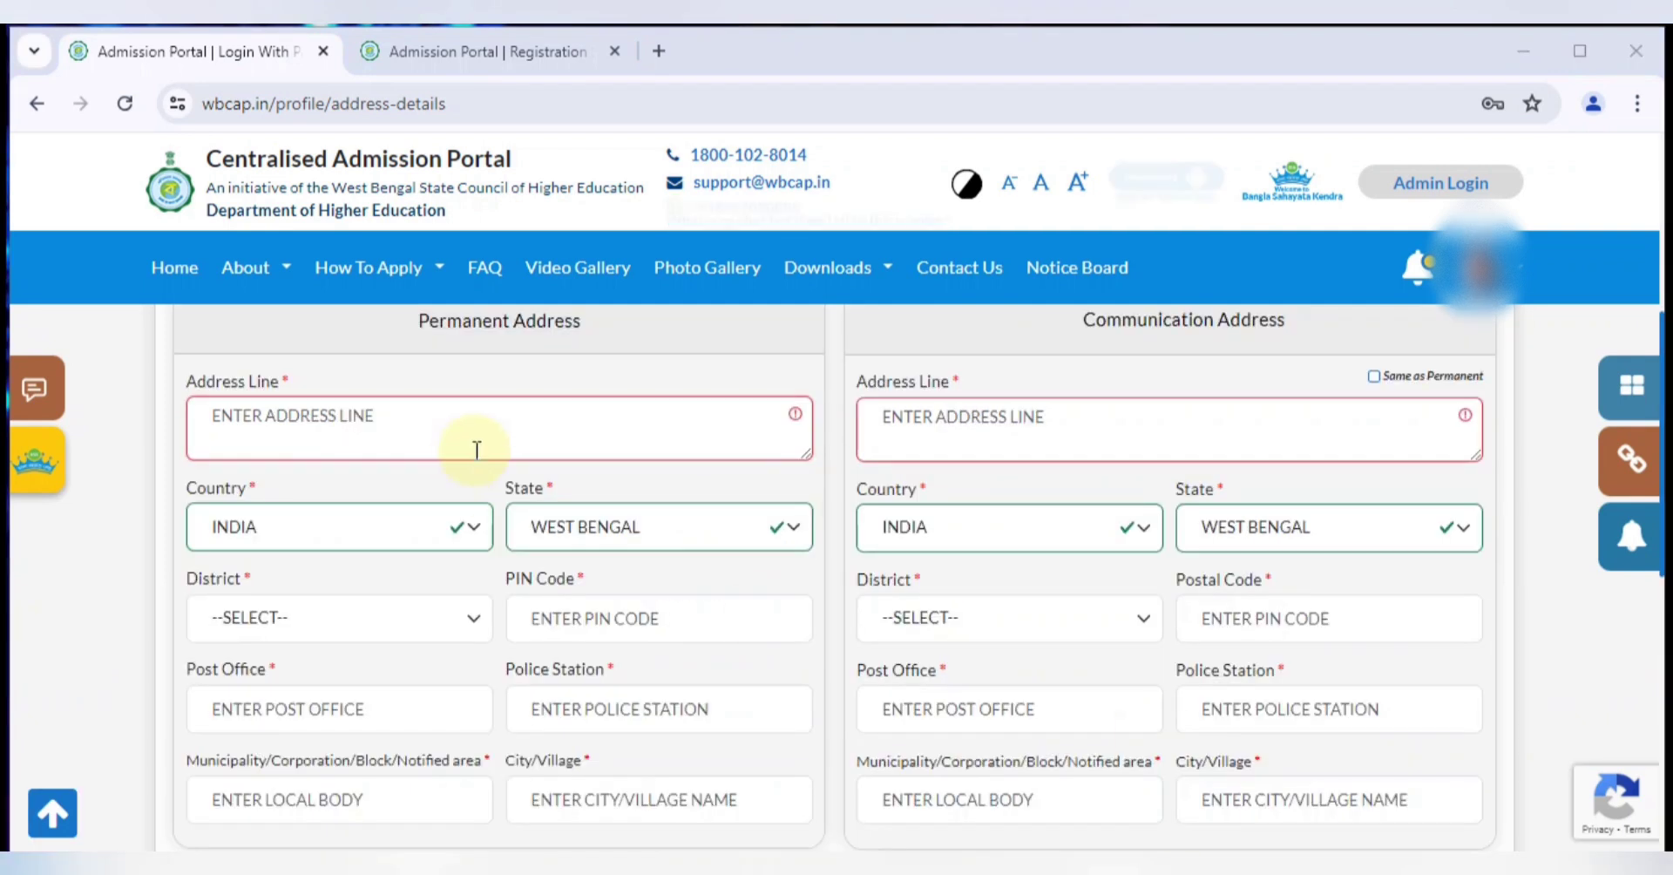
Step: Go through the permanent address line, district, PIN code, post office, police station, local body and city/village fields, and the Same as Permanent option
left_click(477, 450)
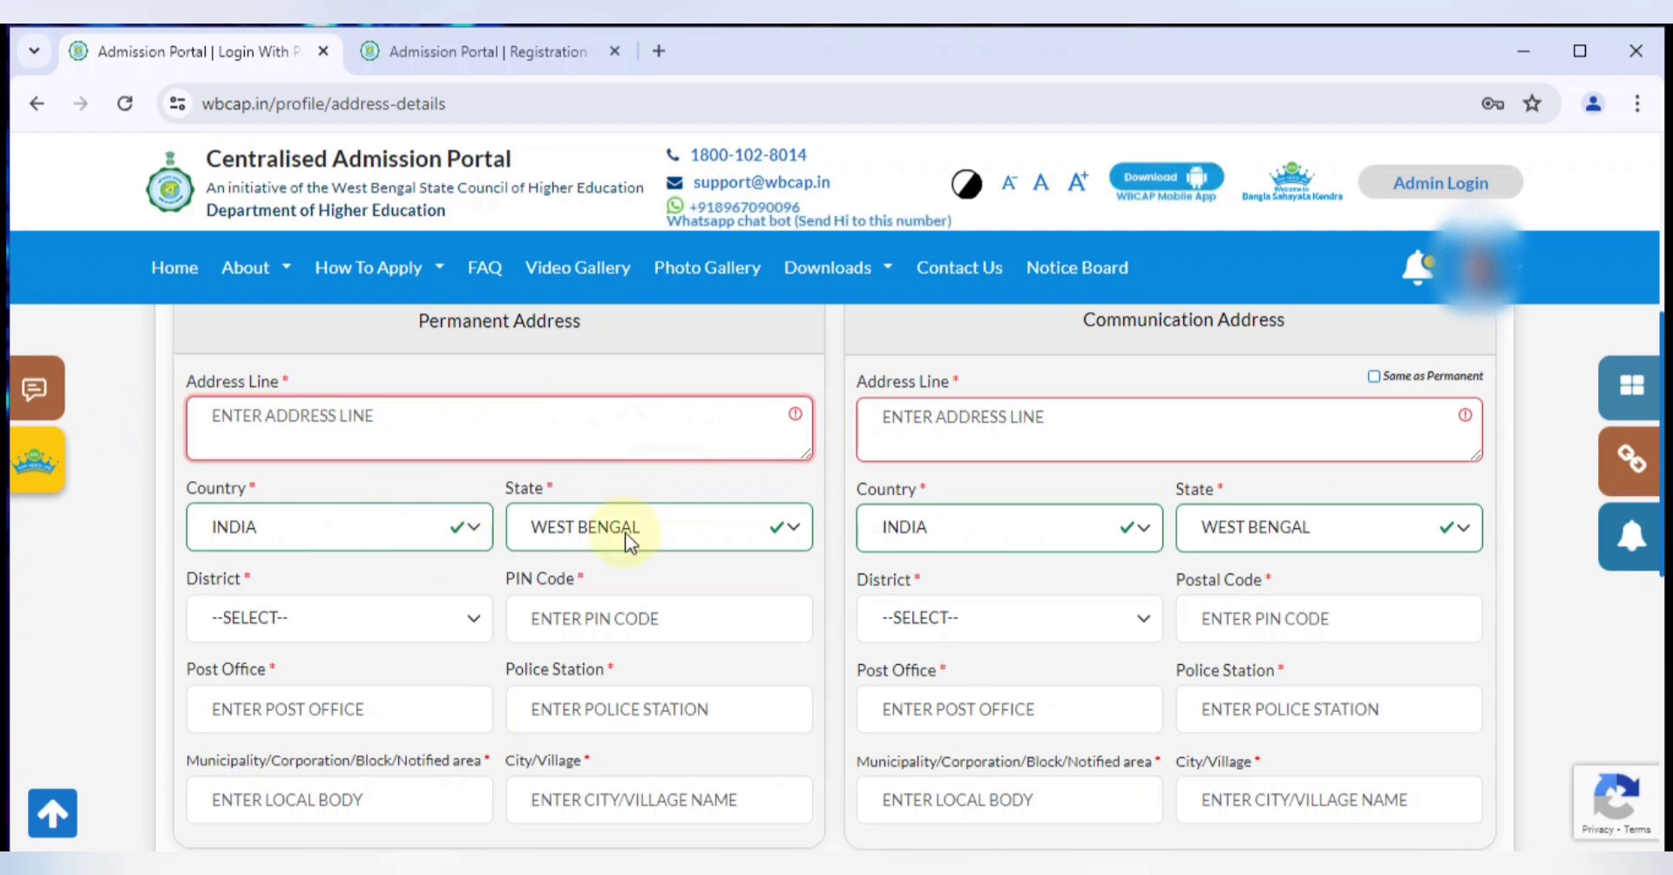
scroll(625, 531, "down", 2)
left_click(413, 503)
left_click(413, 503)
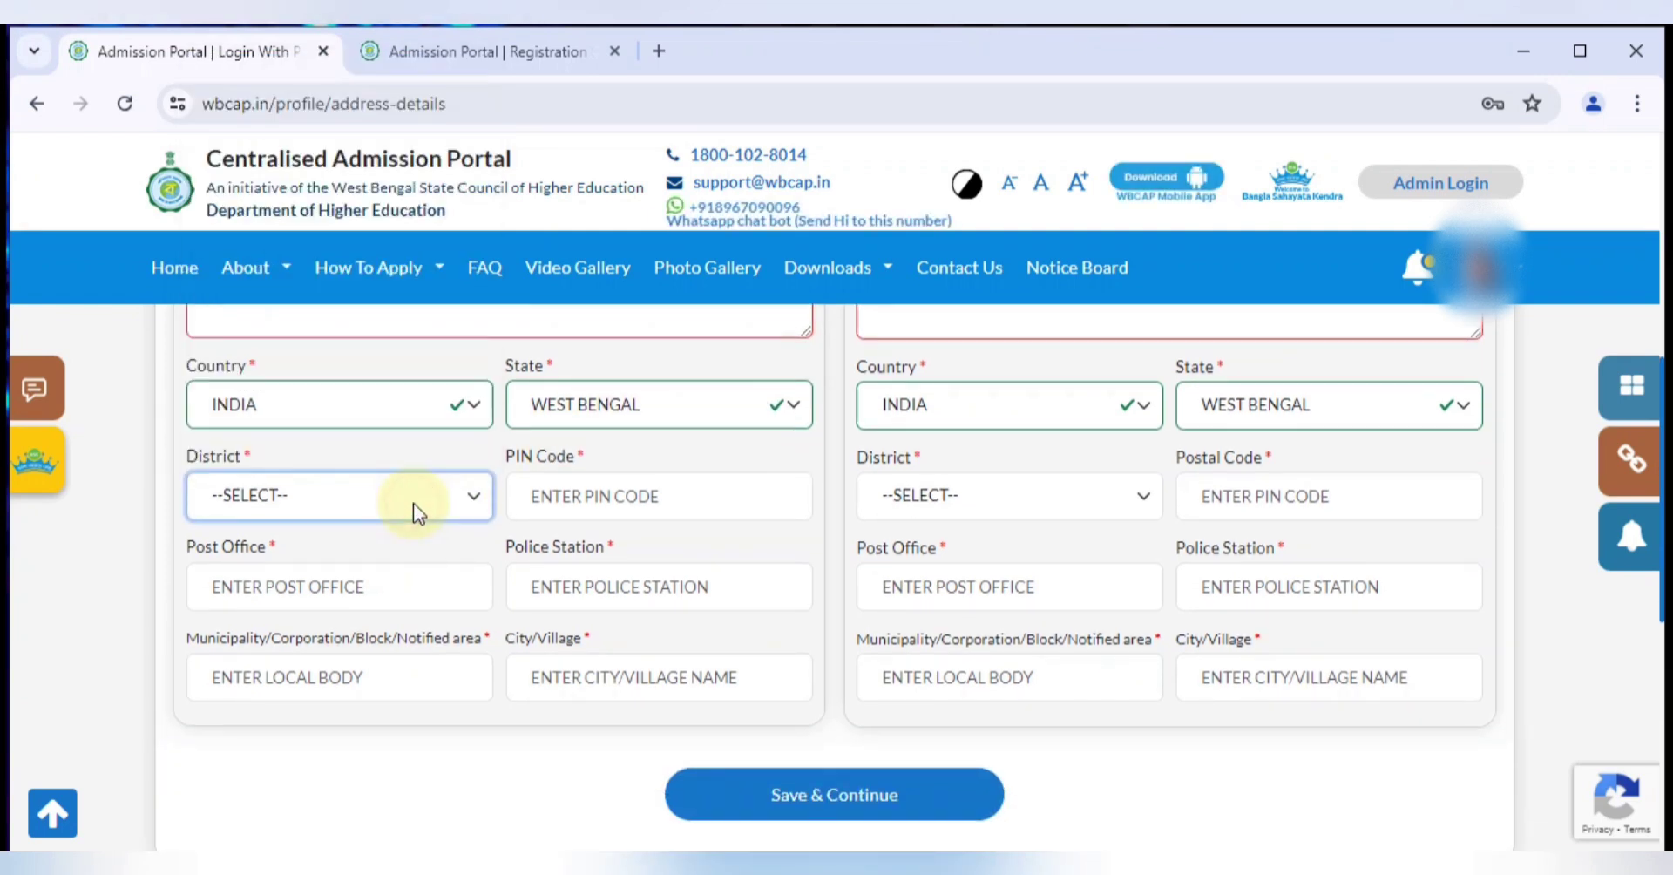
left_click(590, 501)
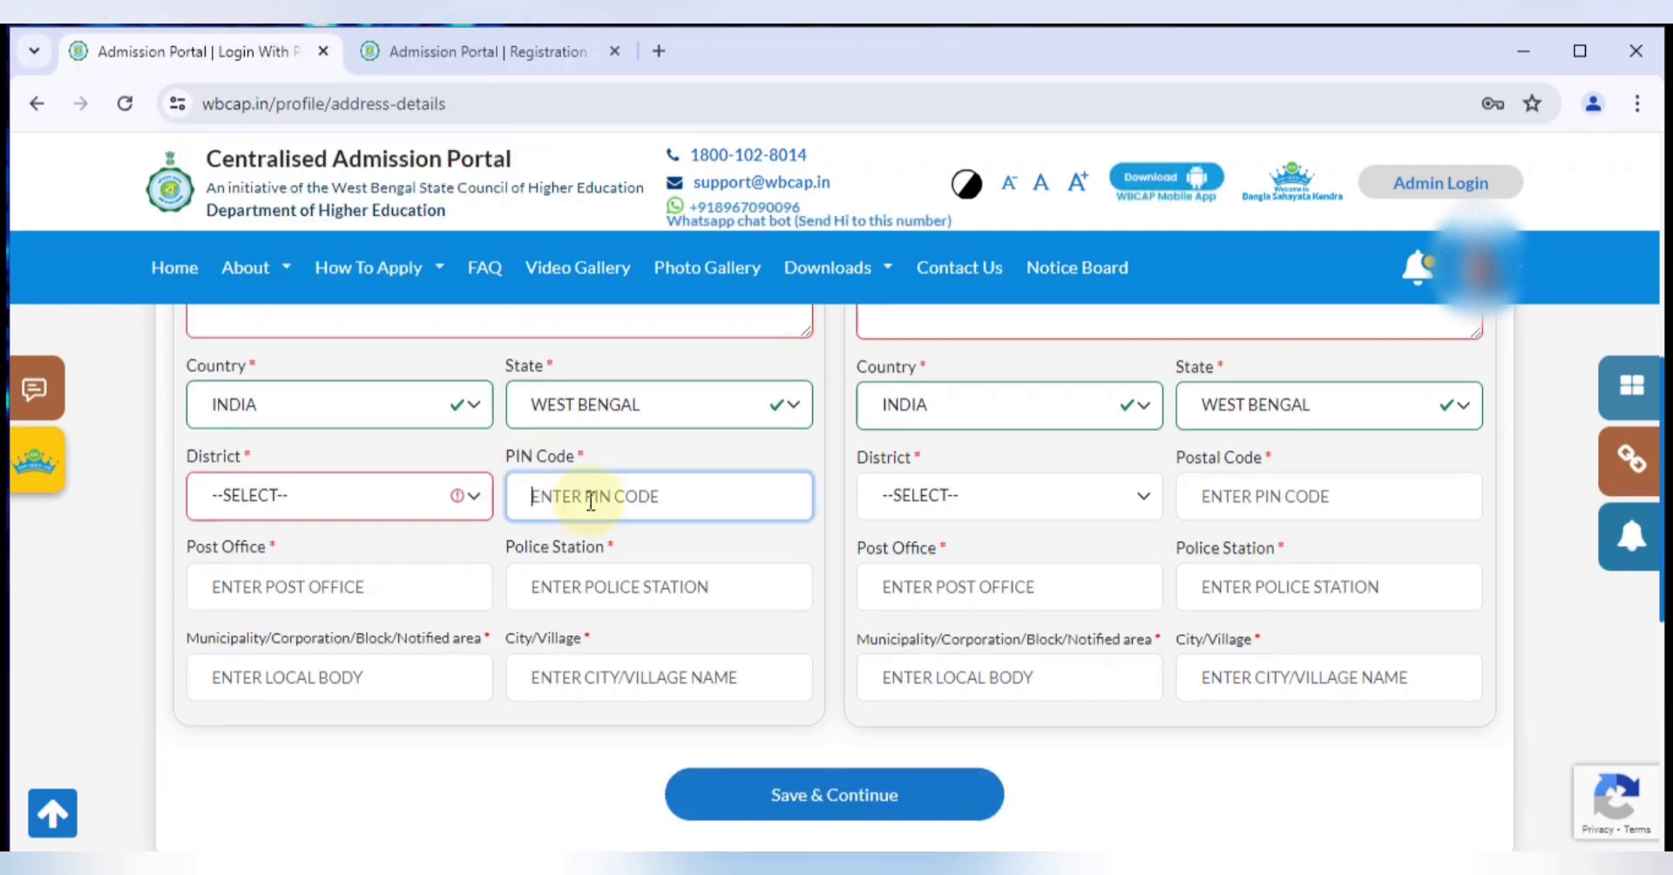
left_click(319, 587)
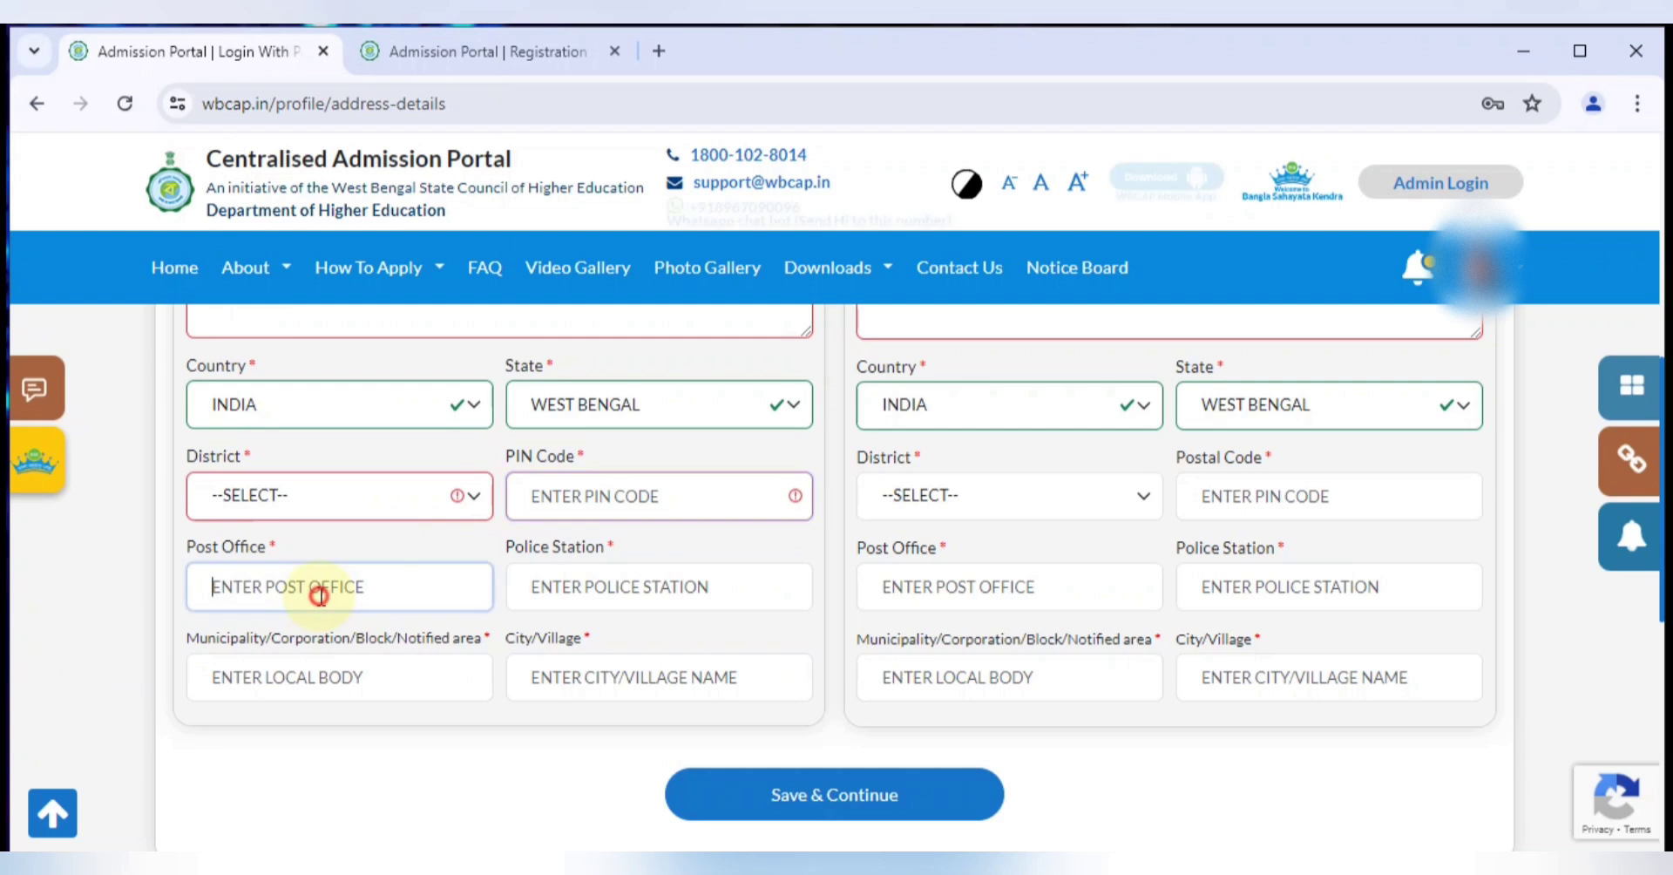
left_click(565, 581)
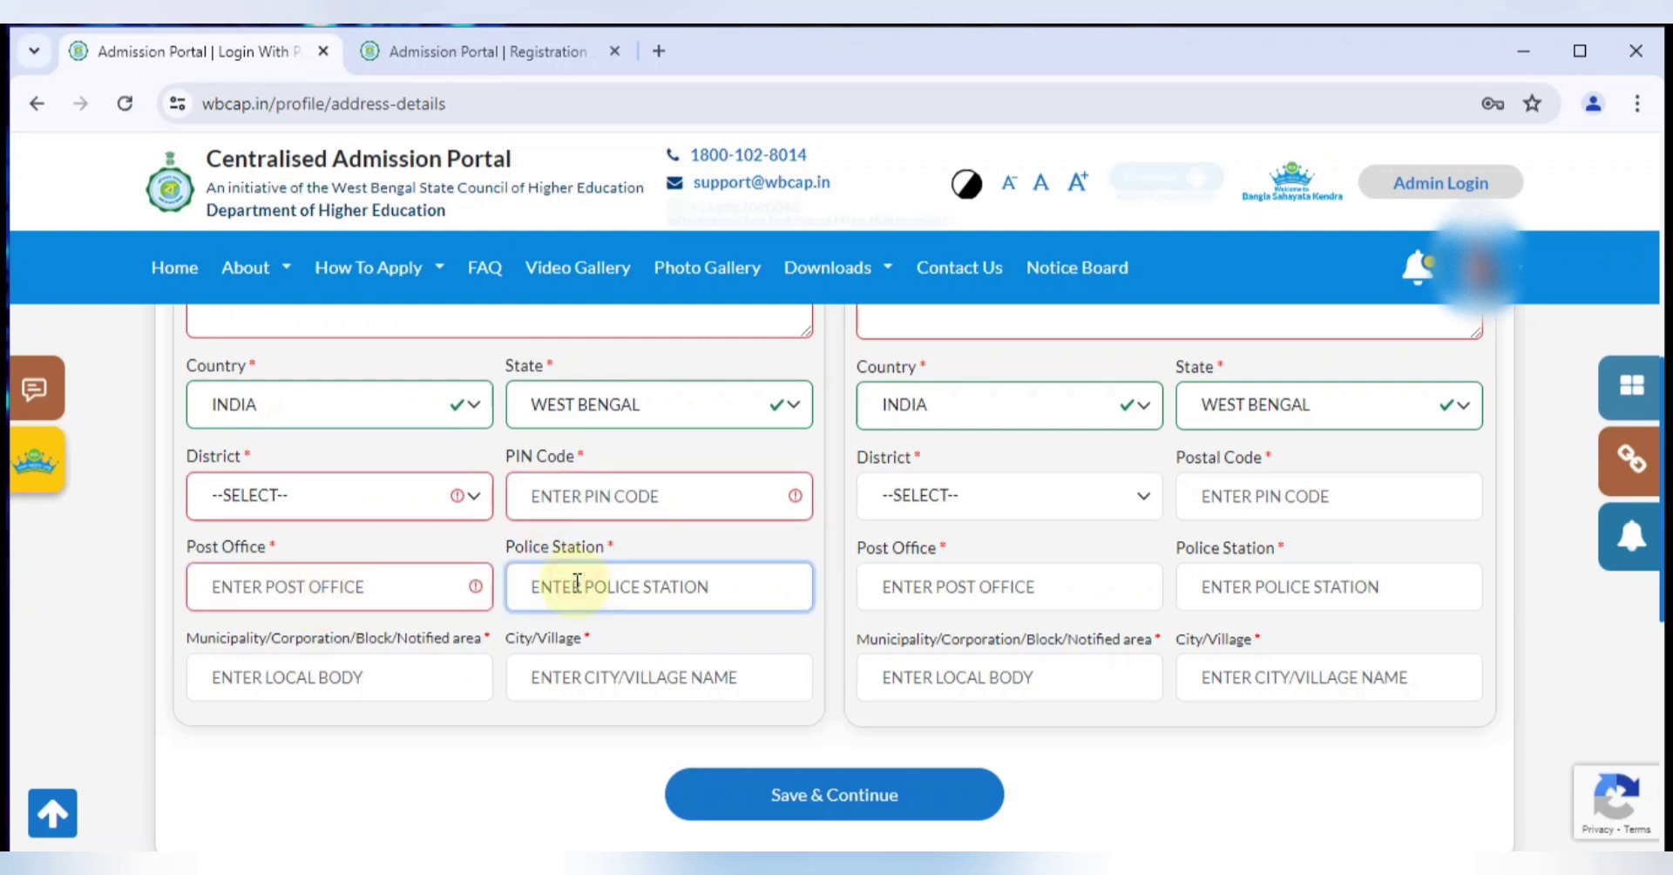
left_click(351, 687)
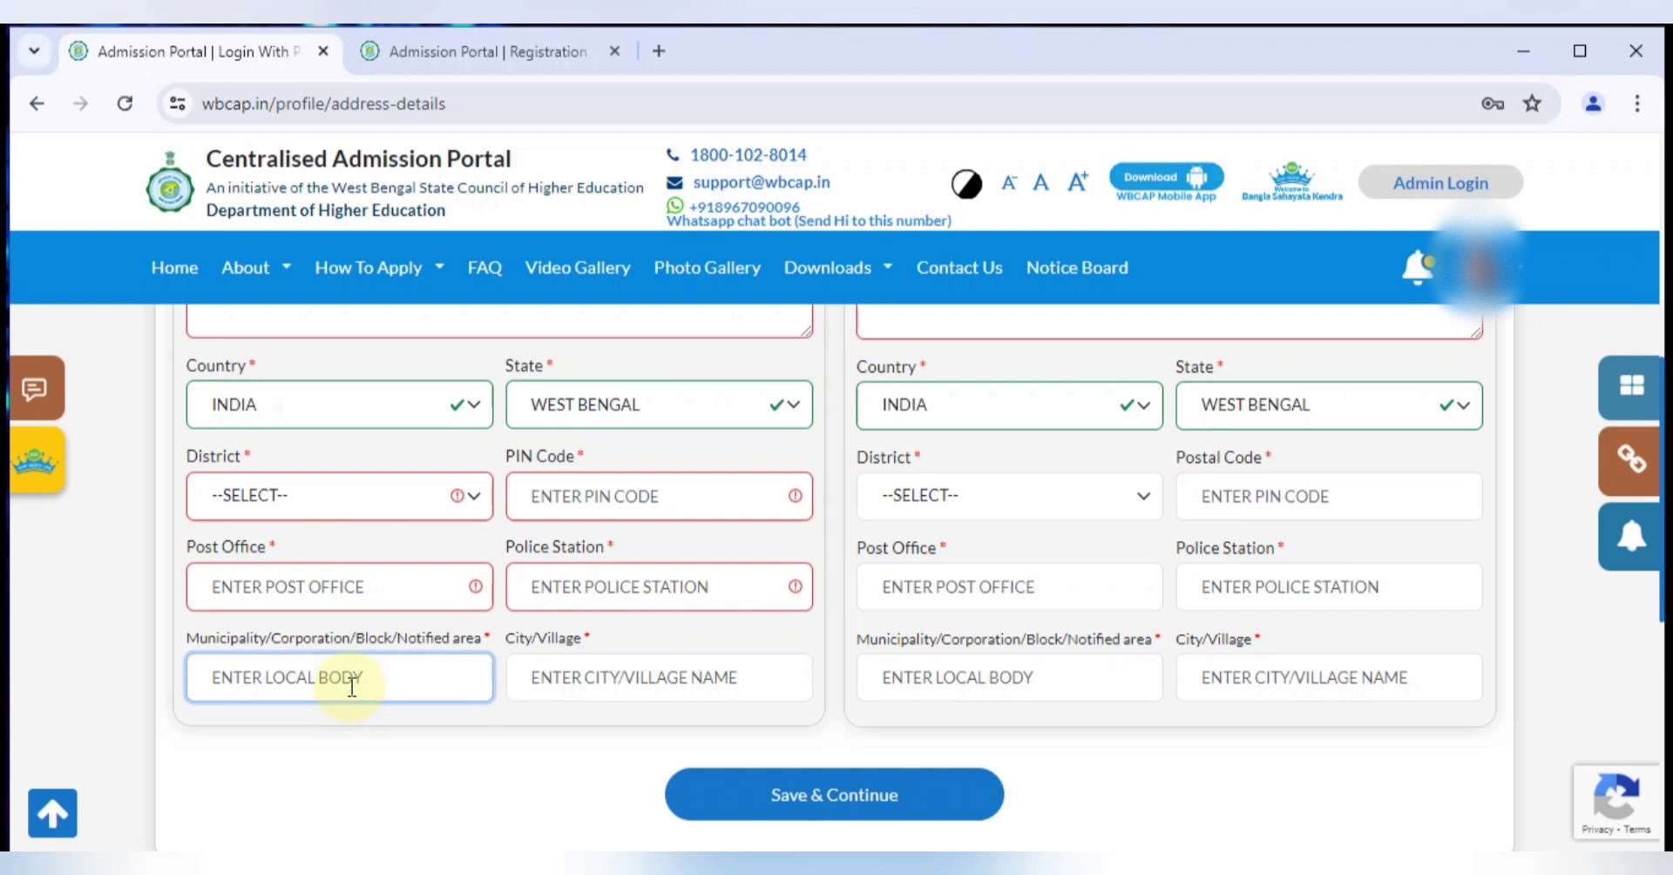
left_click(607, 676)
scroll(601, 672, "up", 4)
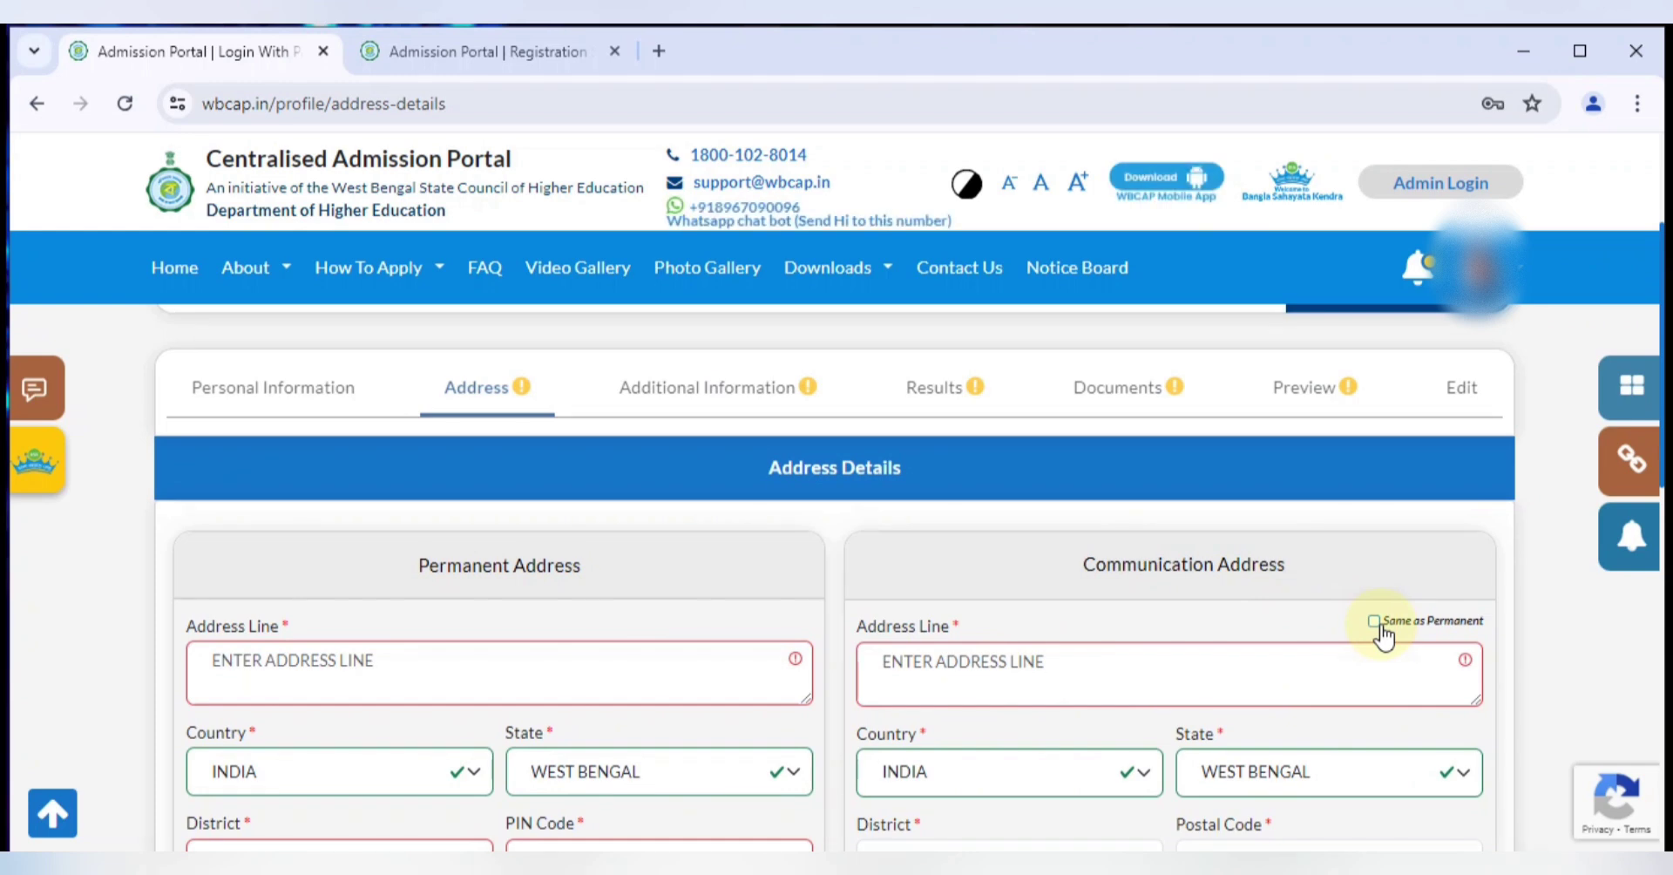
scroll(1298, 639, "down", 6)
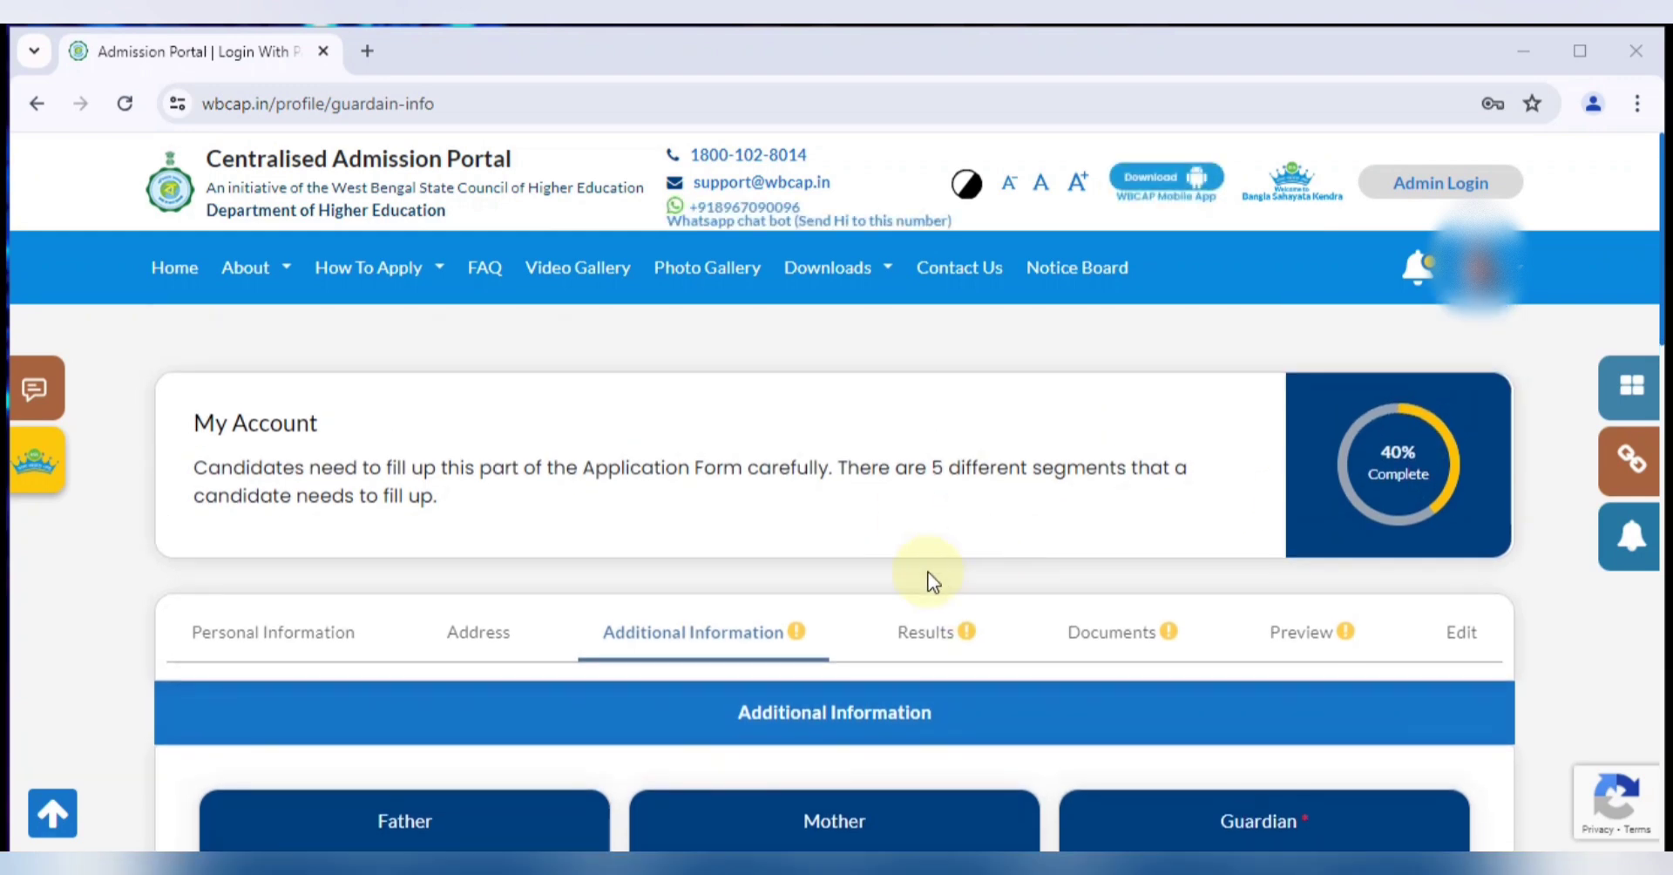
Step: Set the father's name prefix to MR. in the additional information form
scroll(771, 599, "down", 1)
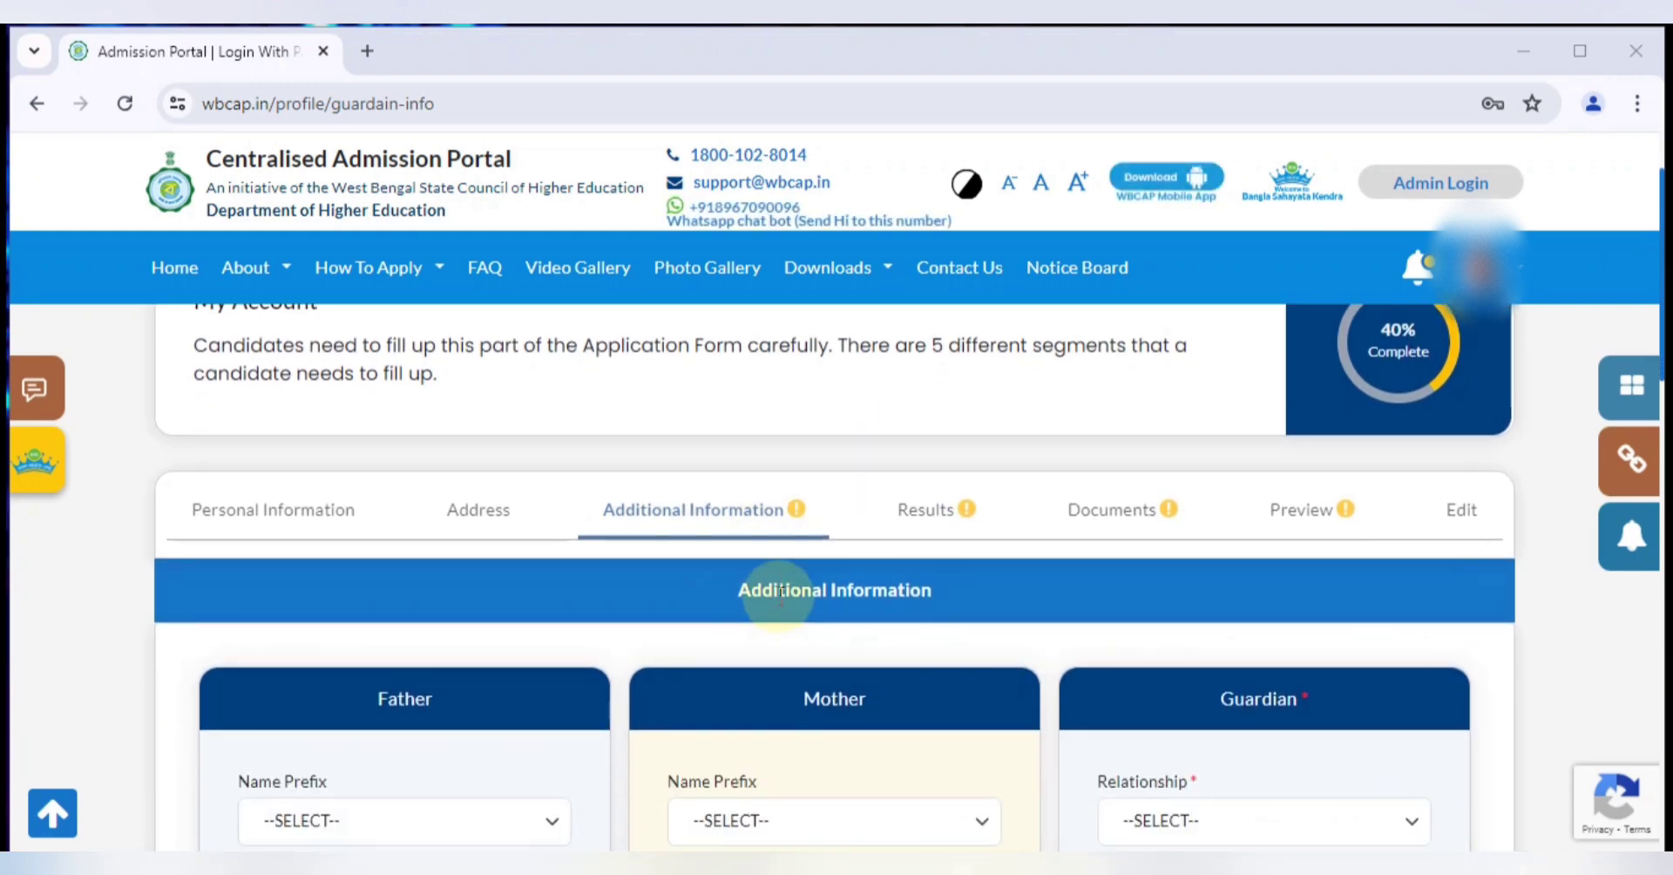
scroll(770, 600, "down", 1)
scroll(784, 565, "down", 3)
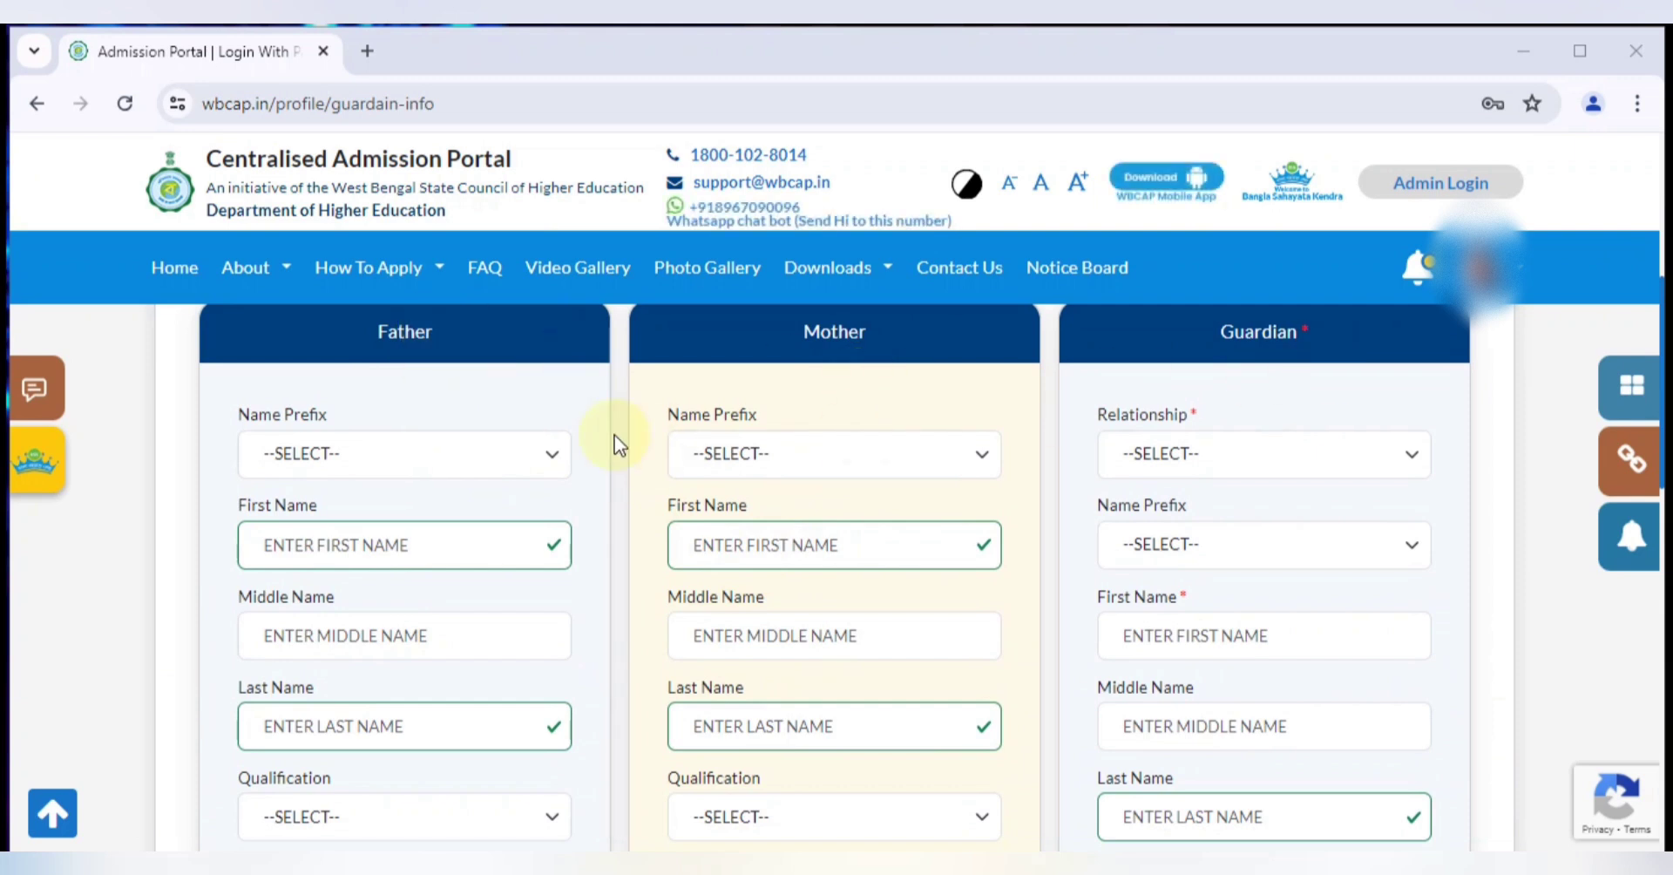
left_click(460, 466)
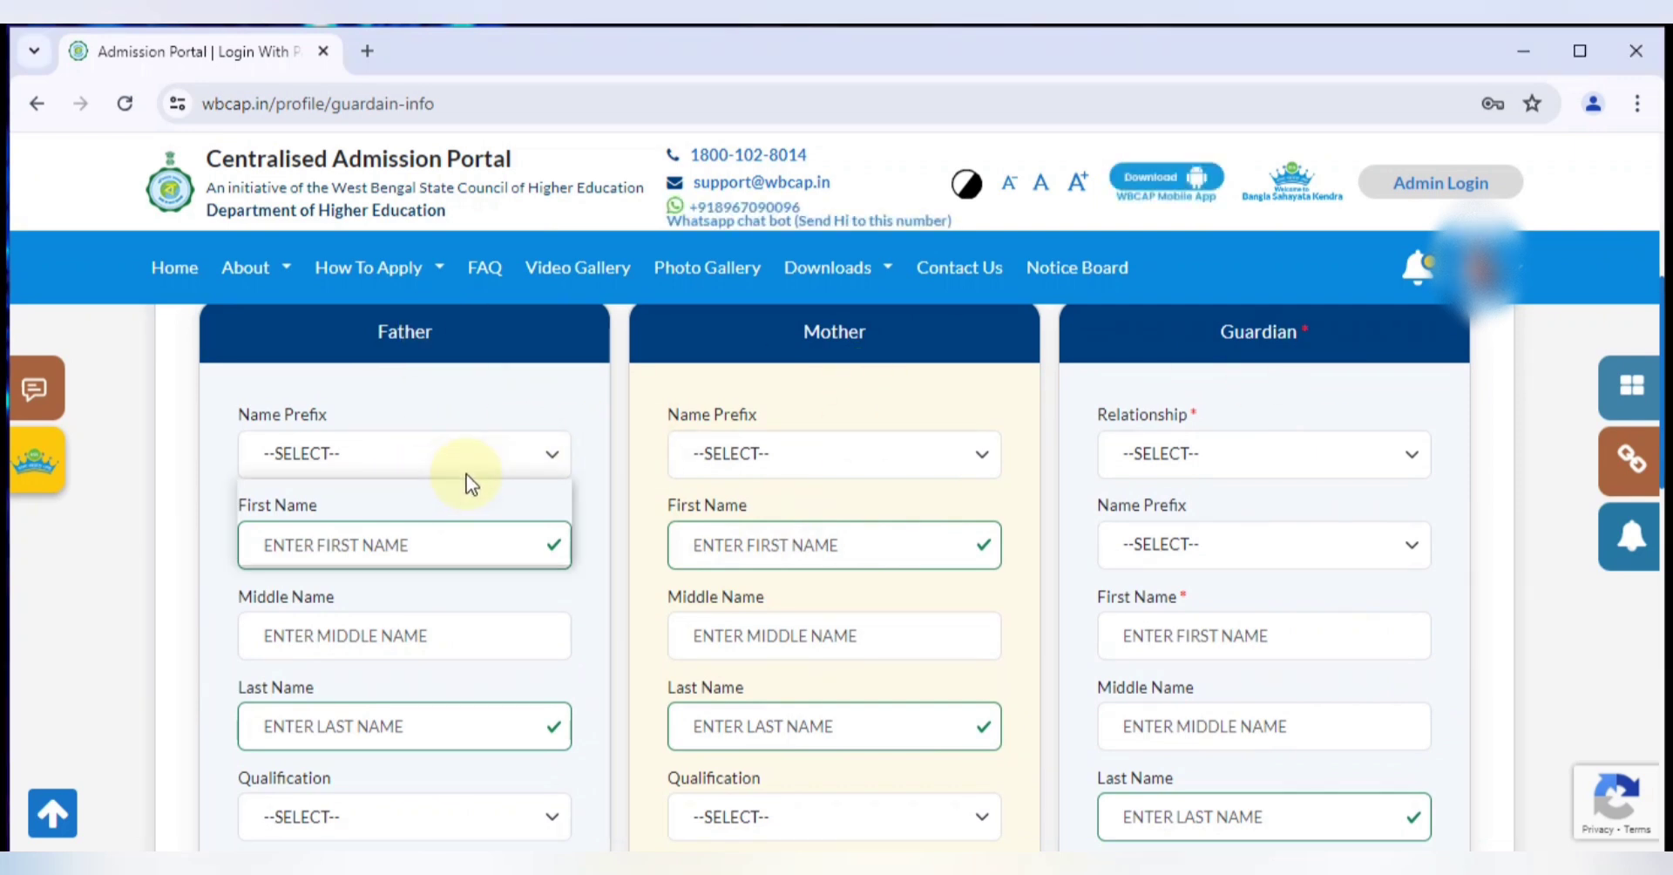
left_click(305, 552)
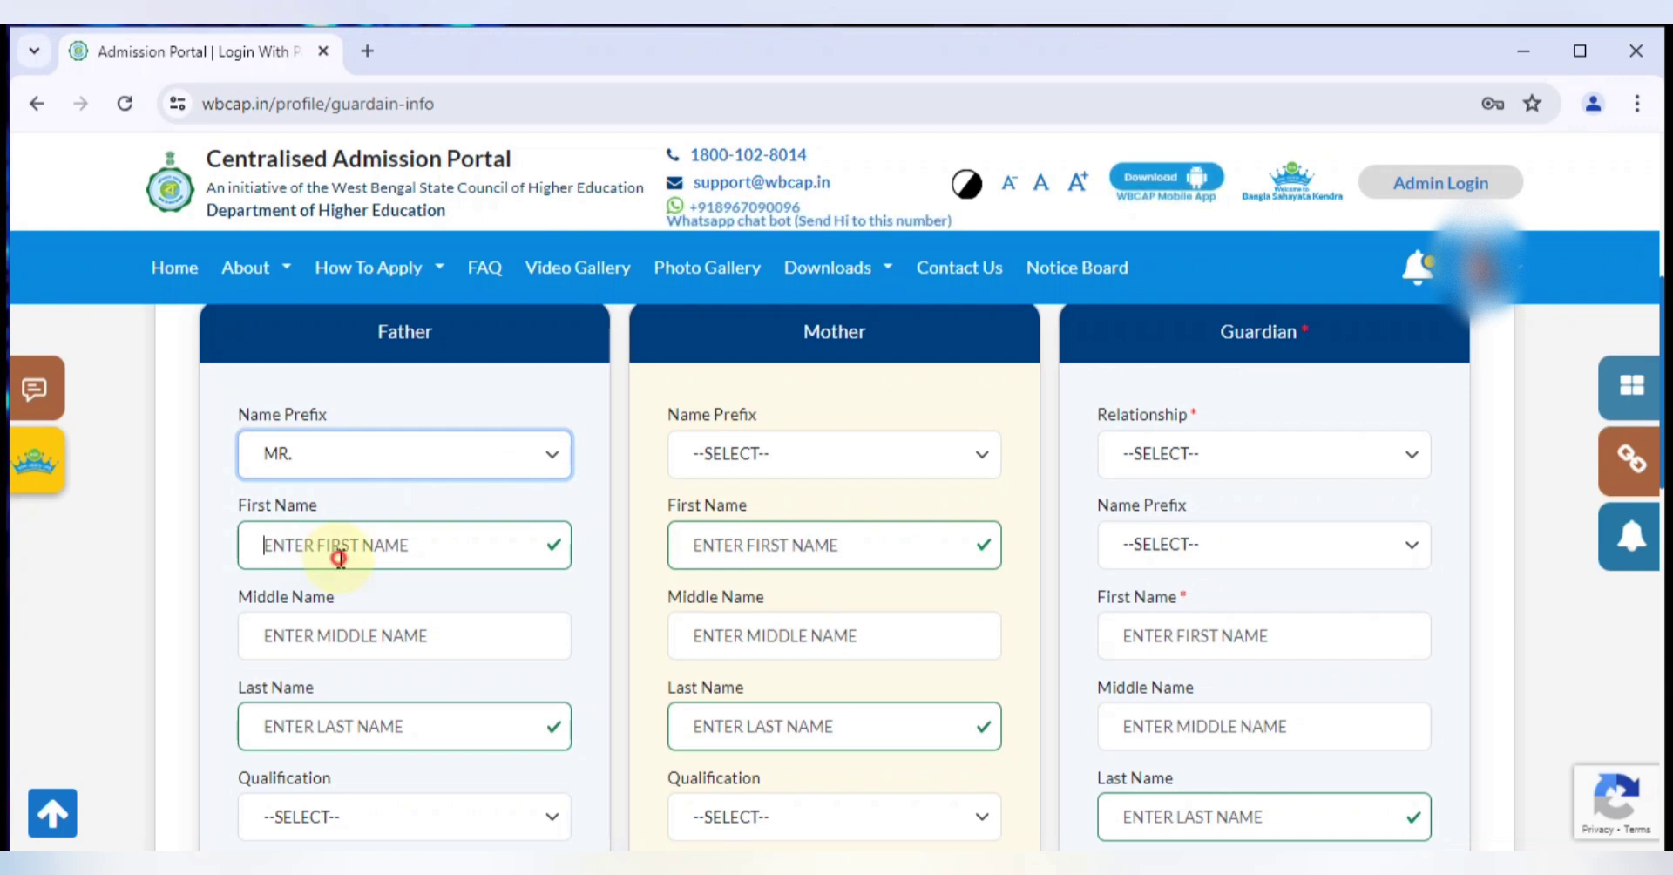
Step: Go through the father's name, qualification, occupation and phone number fields without filling them in
left_click(332, 547)
left_click(332, 635)
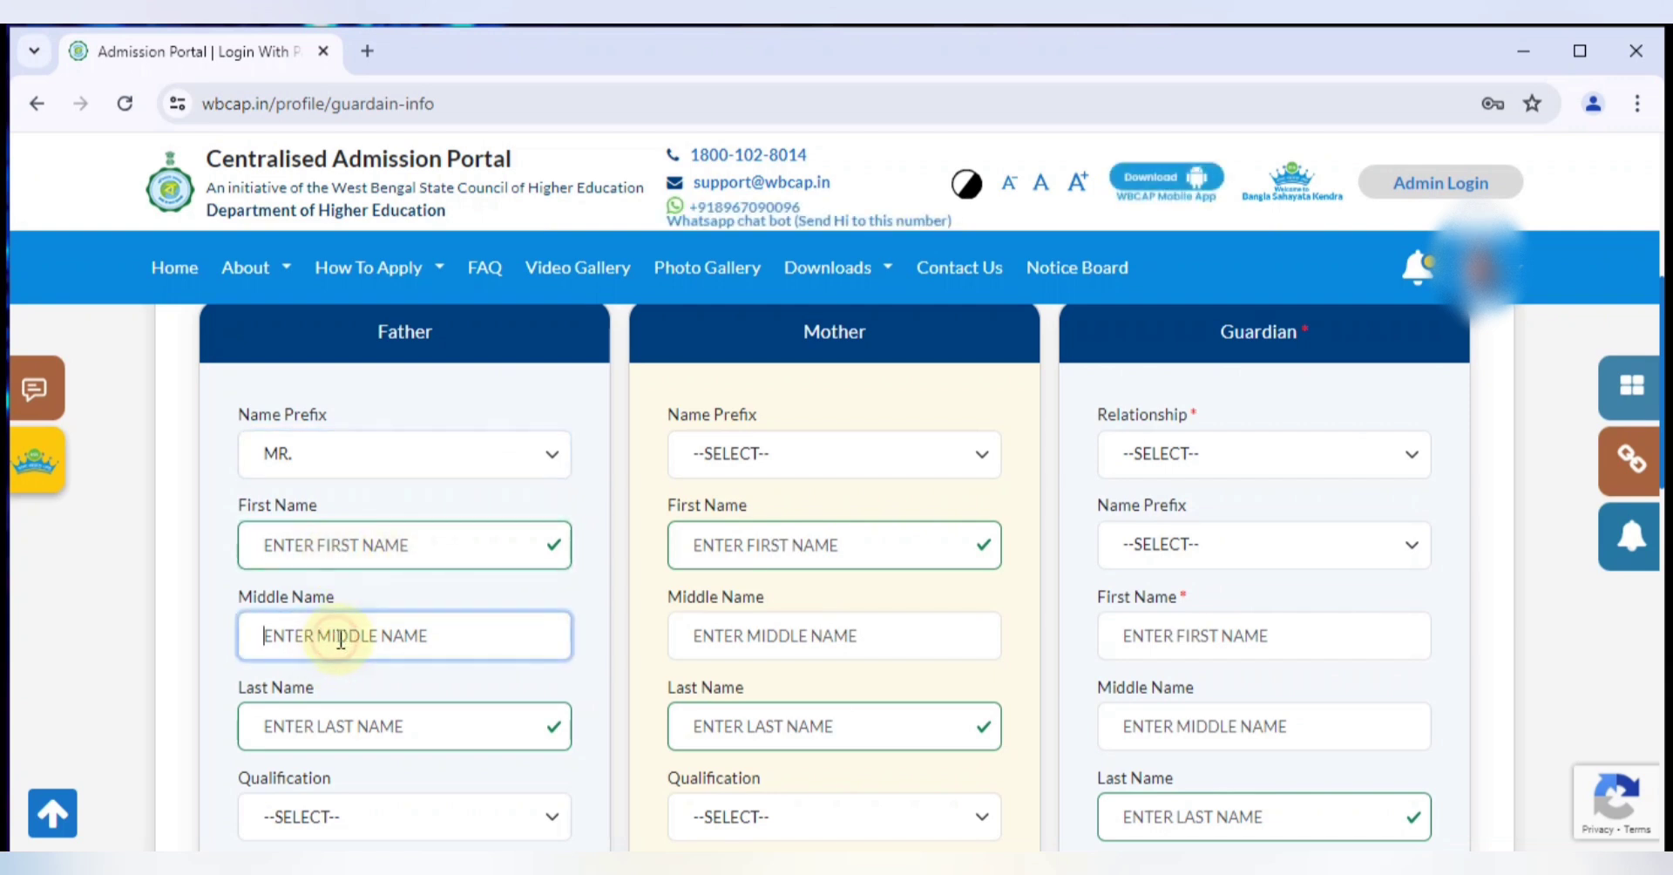
scroll(547, 563, "down", 1)
left_click(404, 612)
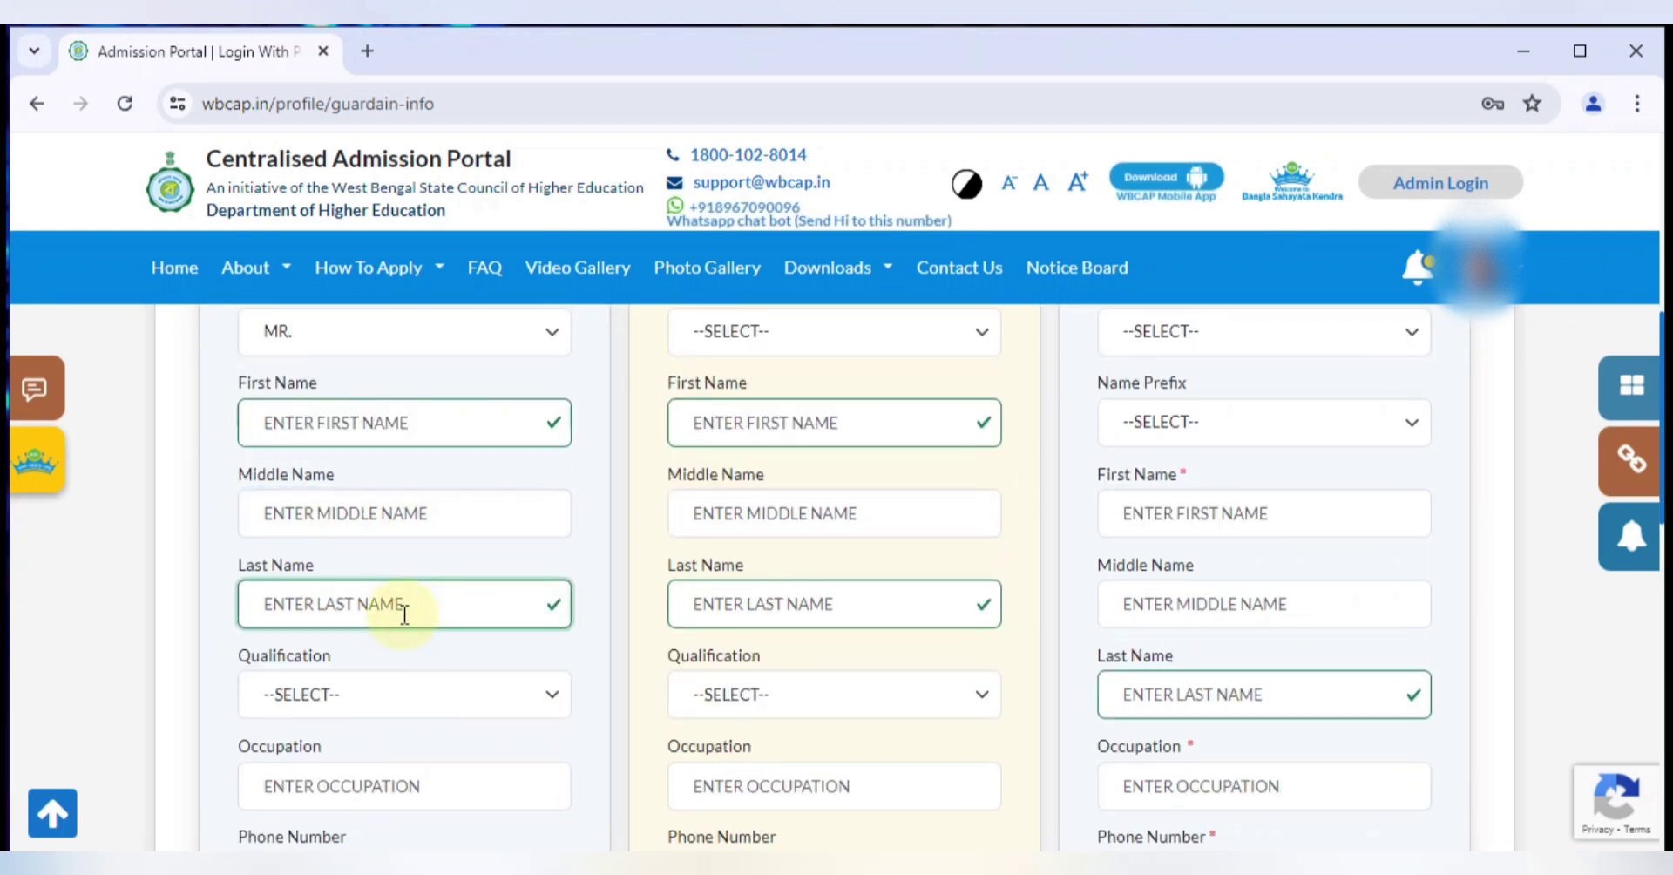
left_click(427, 683)
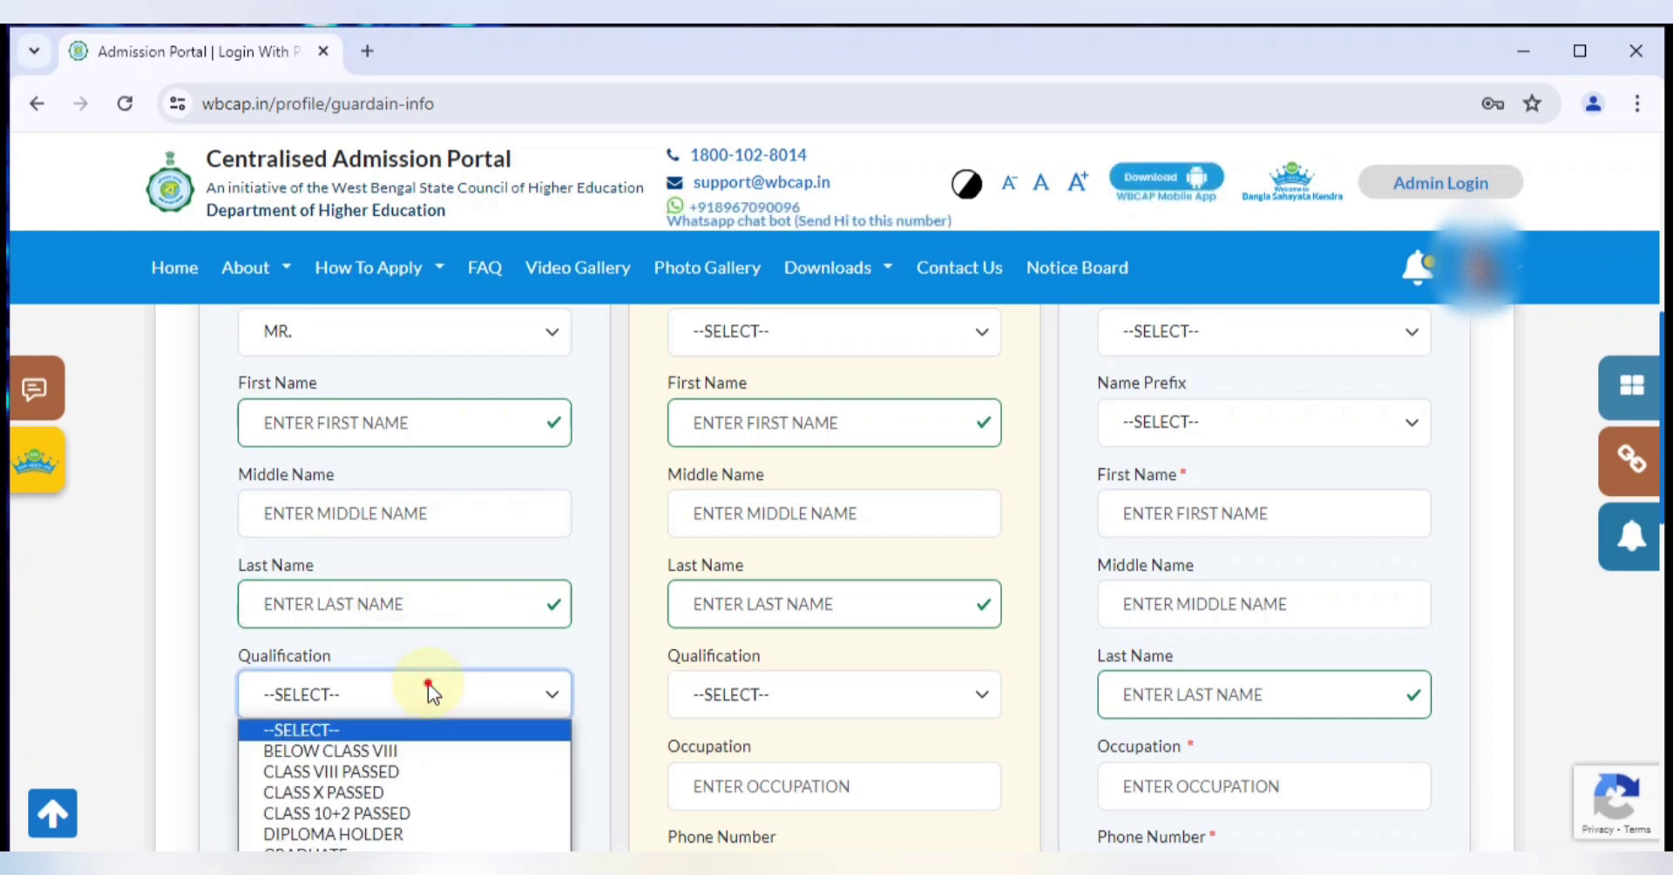
left_click(427, 683)
scroll(498, 635, "down", 1)
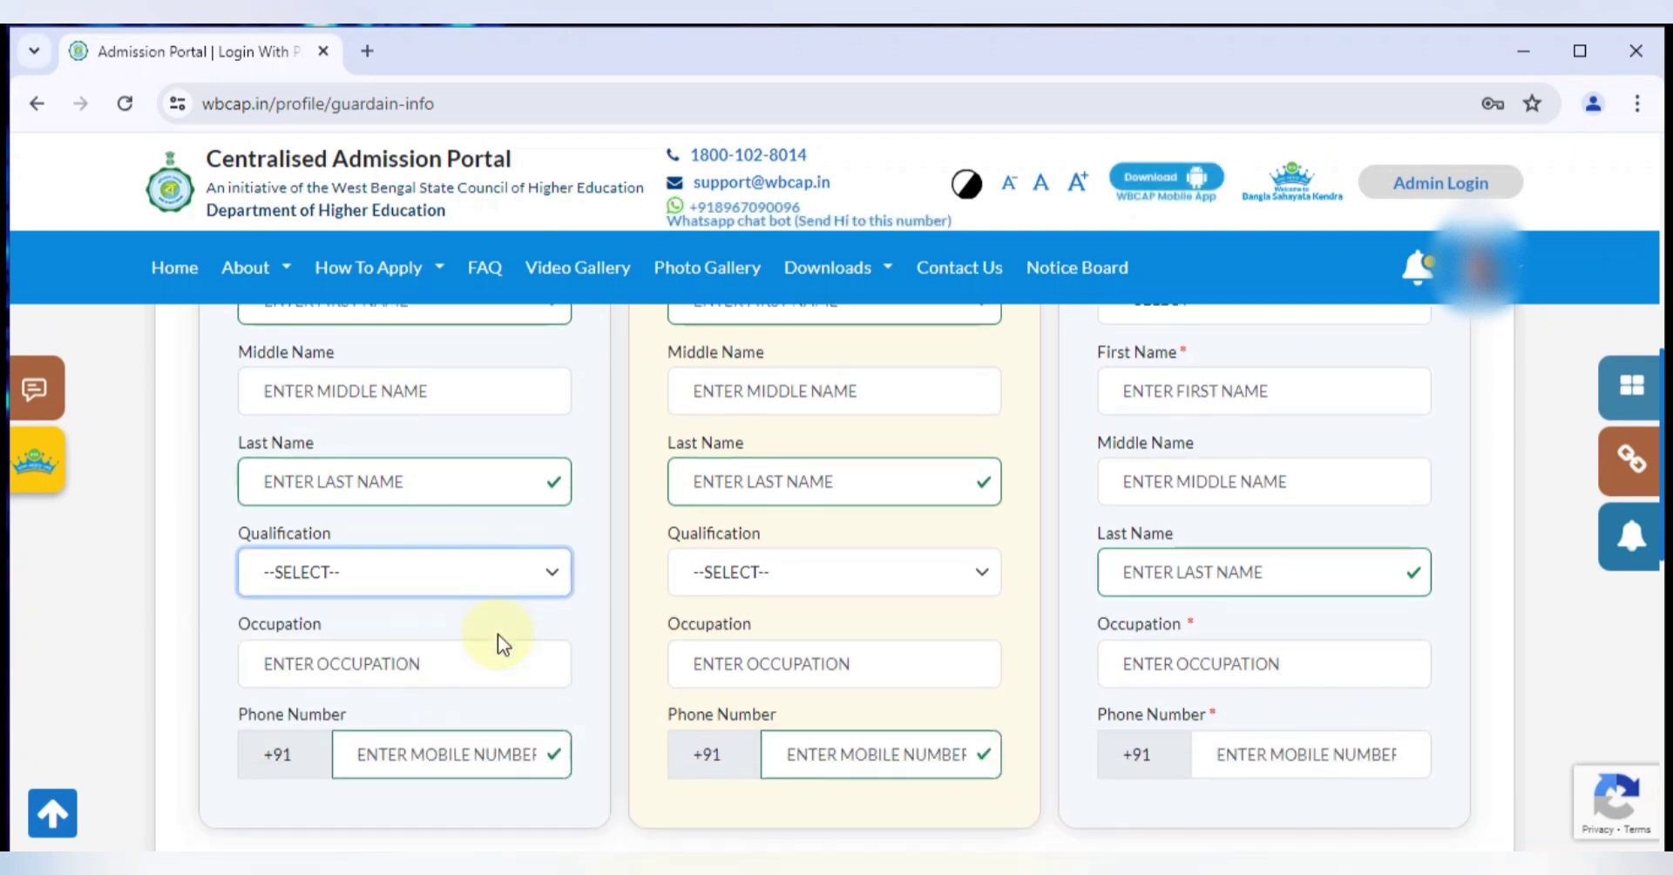
left_click(450, 577)
left_click(450, 577)
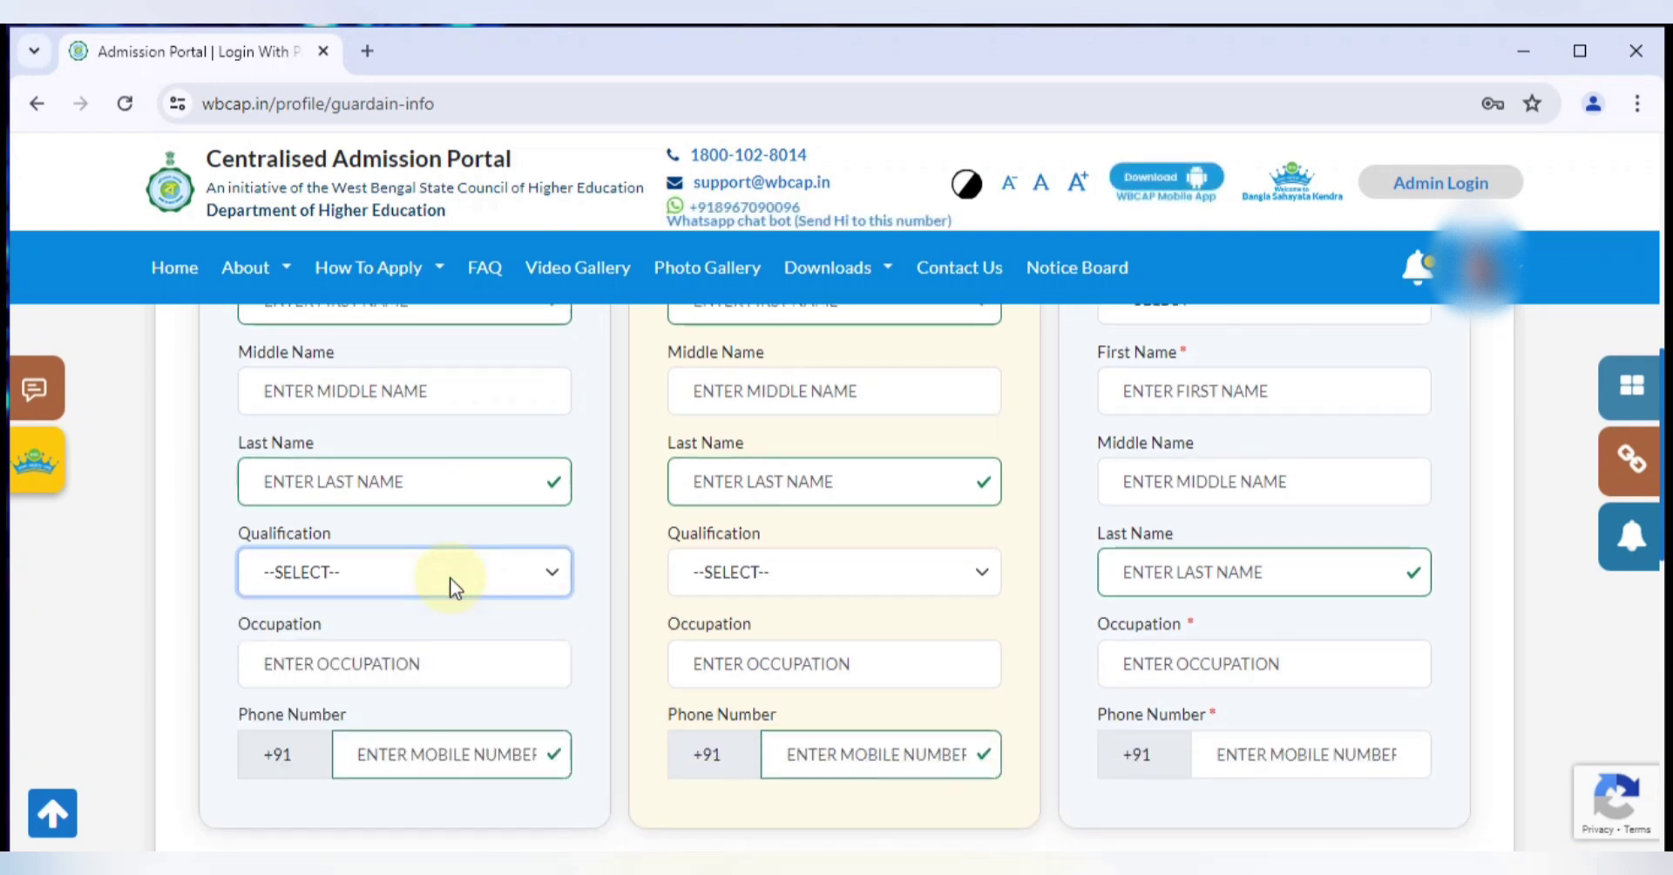
left_click(373, 658)
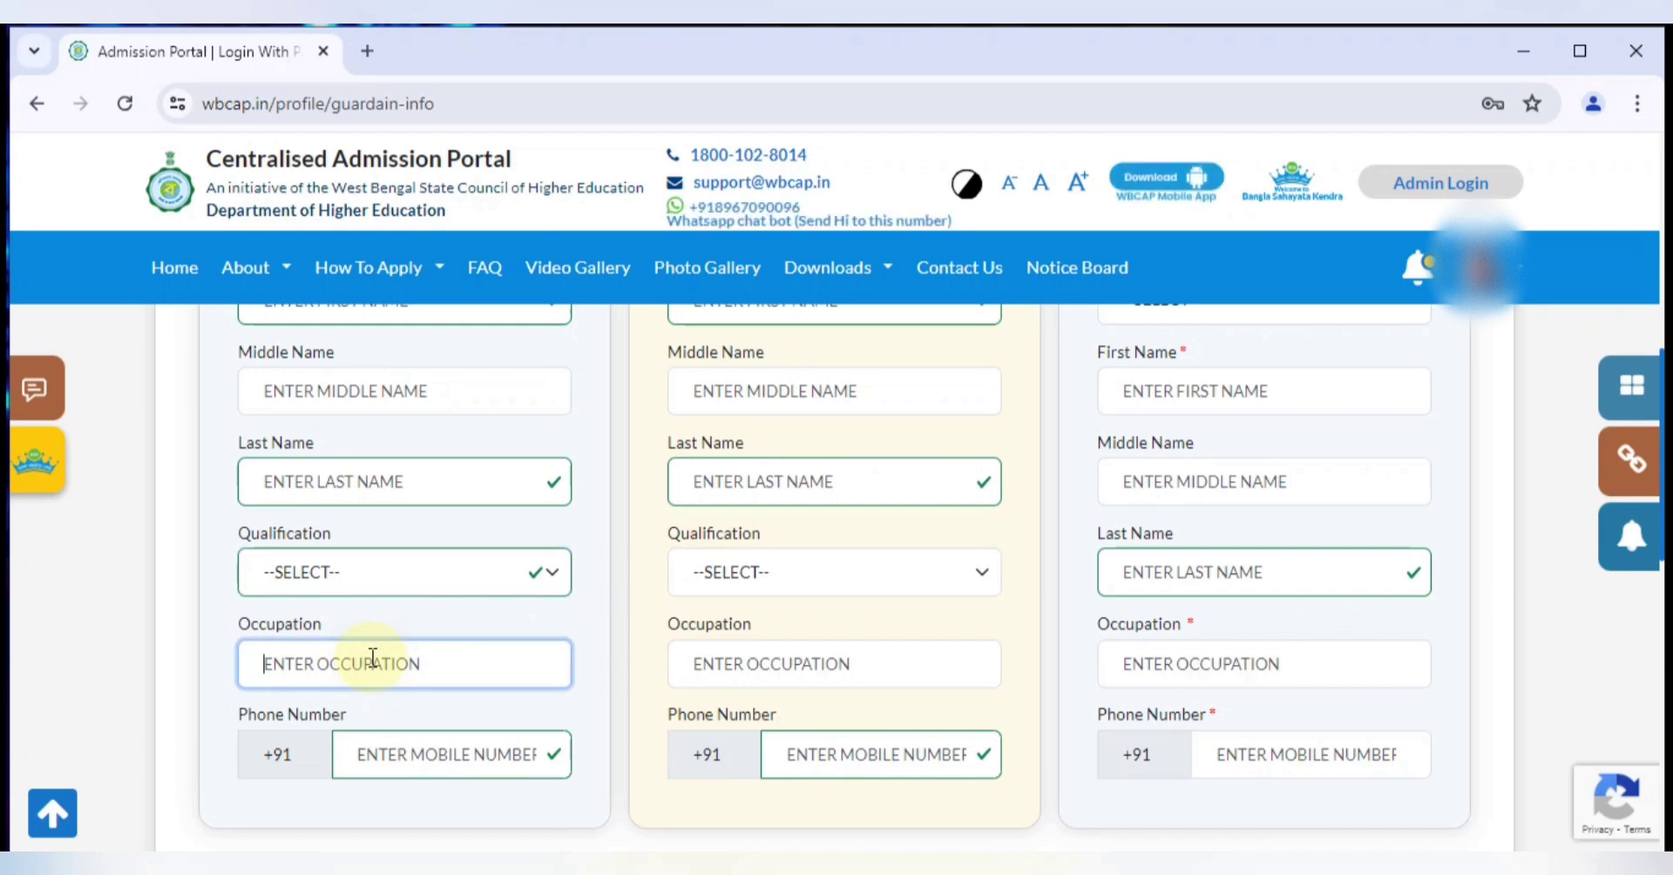
left_click(448, 750)
scroll(1023, 703, "down", 1)
Step: Go through the mother's name prefix, name, qualification, occupation and phone number fields, browsing the choices without selecting any
scroll(1019, 706, "up", 4)
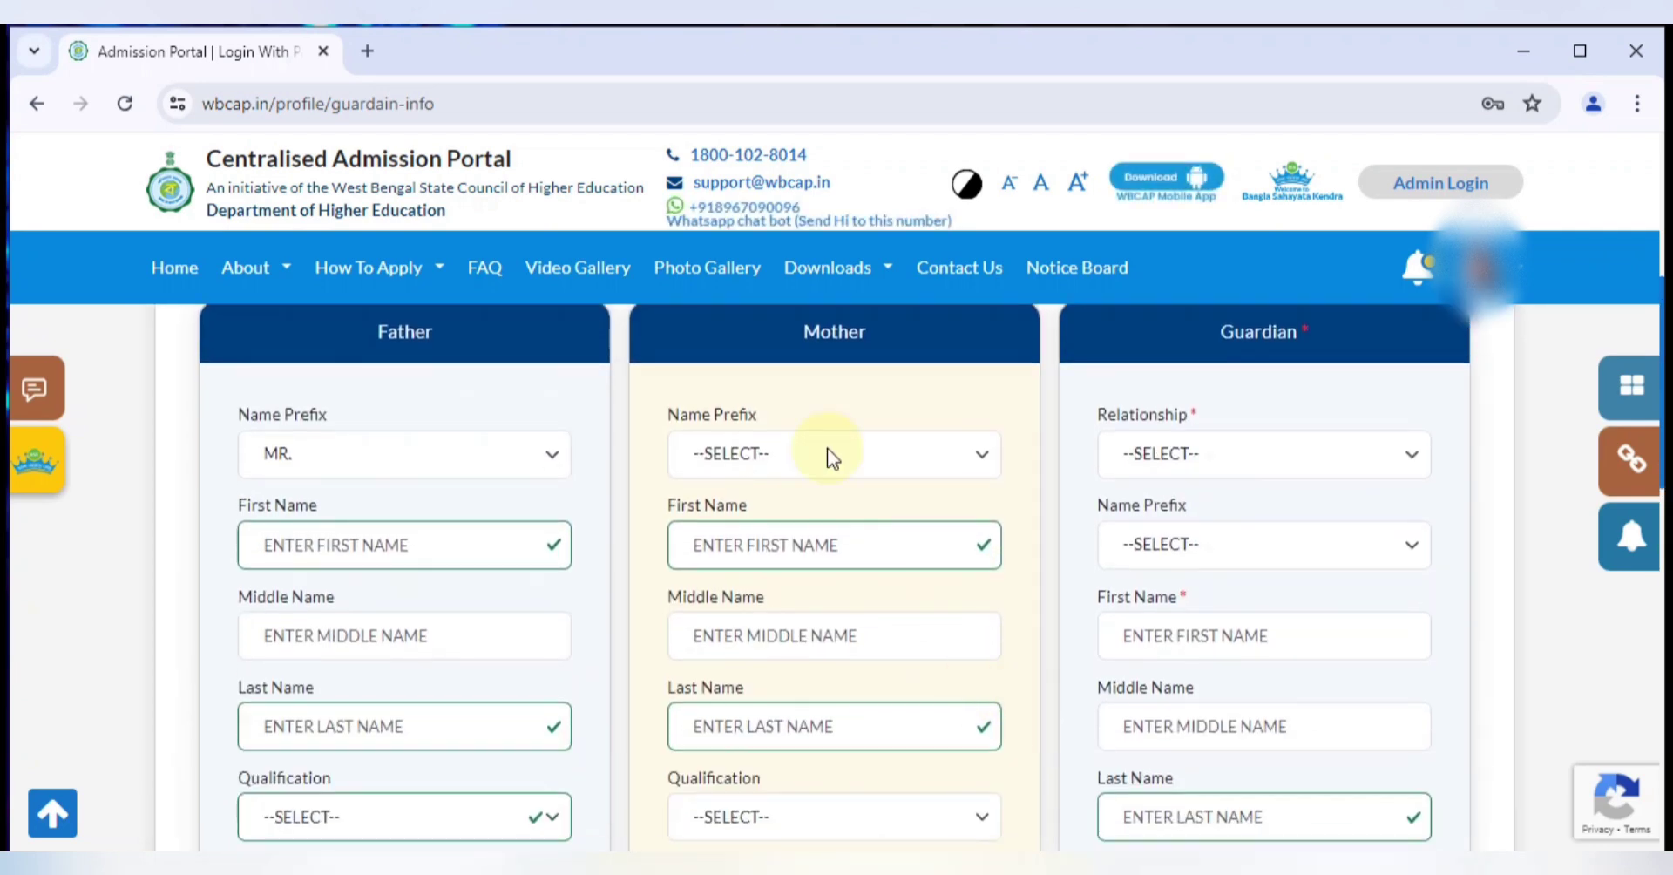
left_click(829, 457)
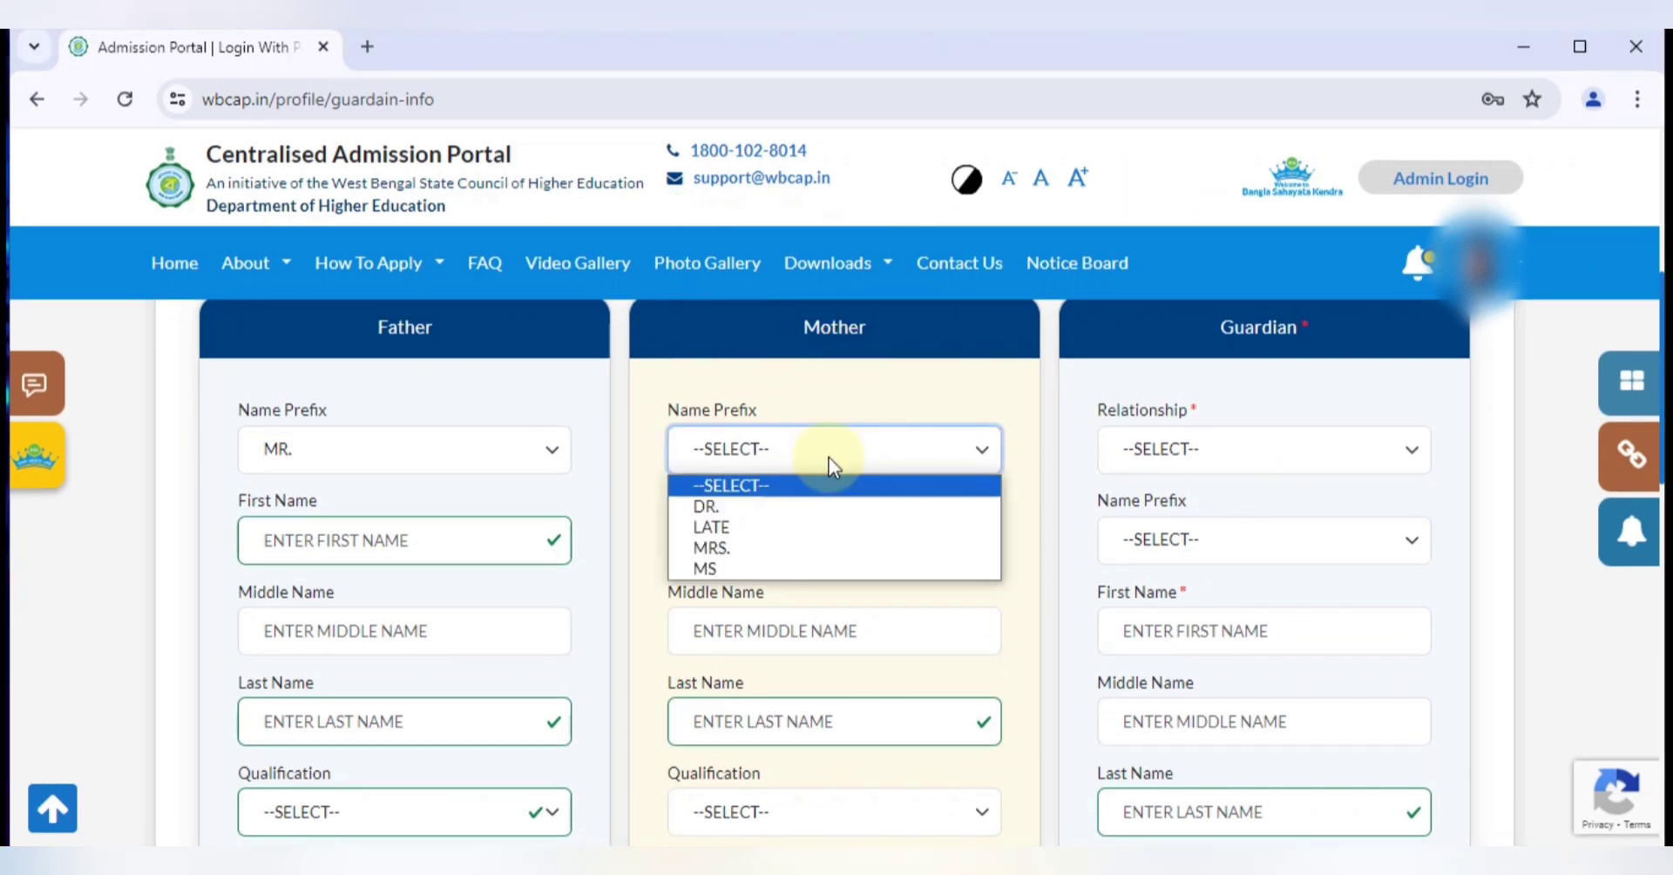
left_click(831, 455)
left_click(886, 527)
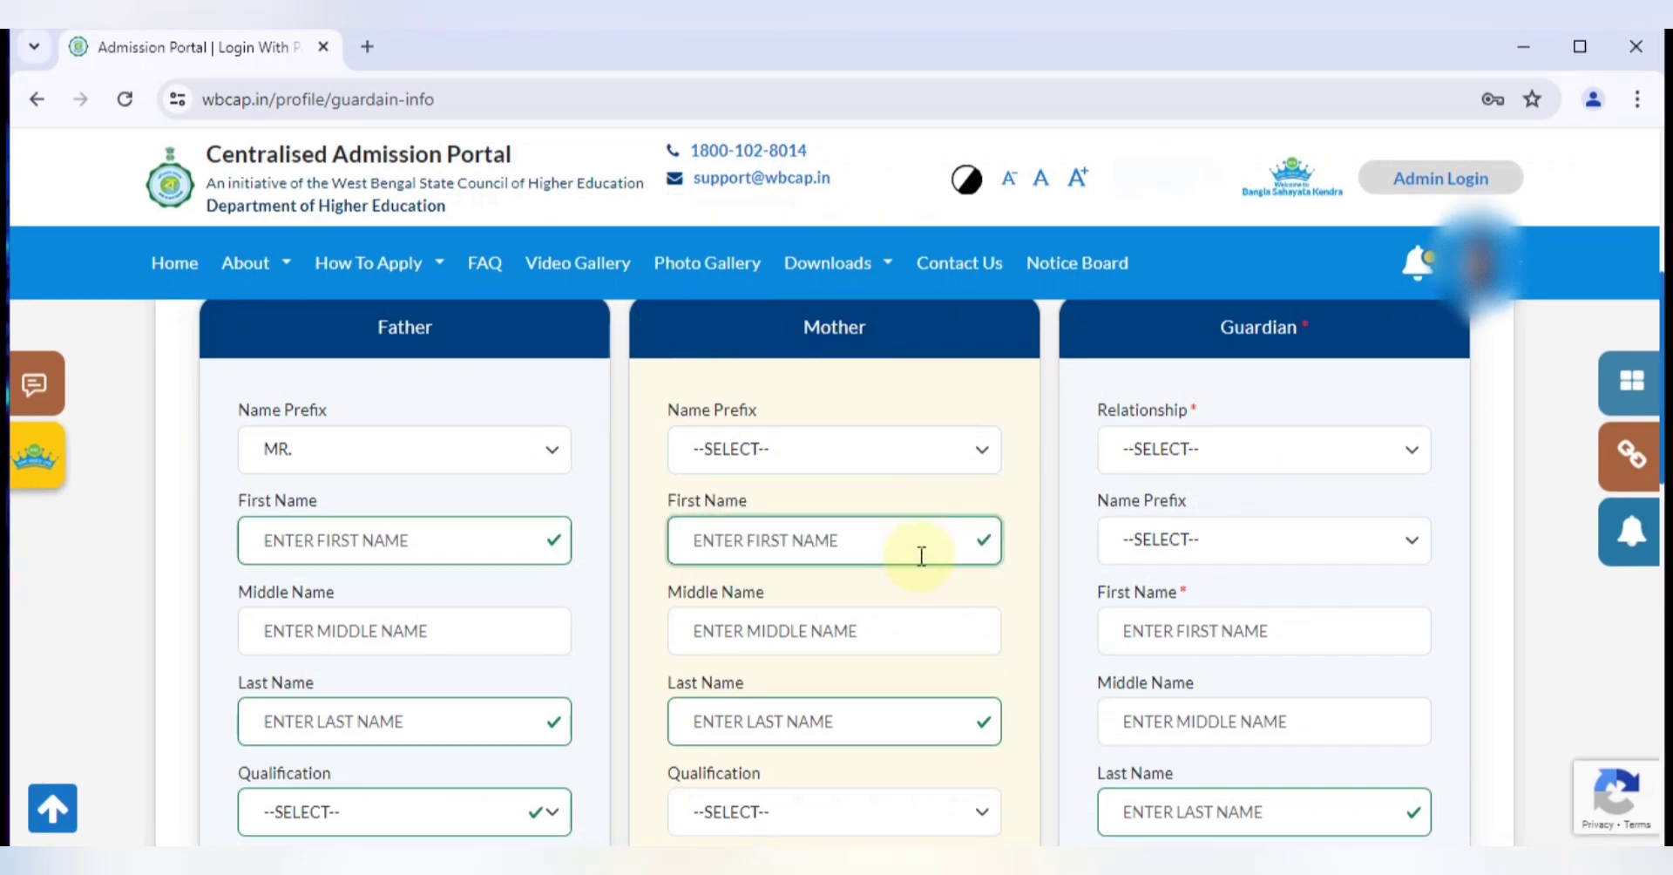
left_click(773, 625)
scroll(959, 610, "down", 2)
left_click(803, 598)
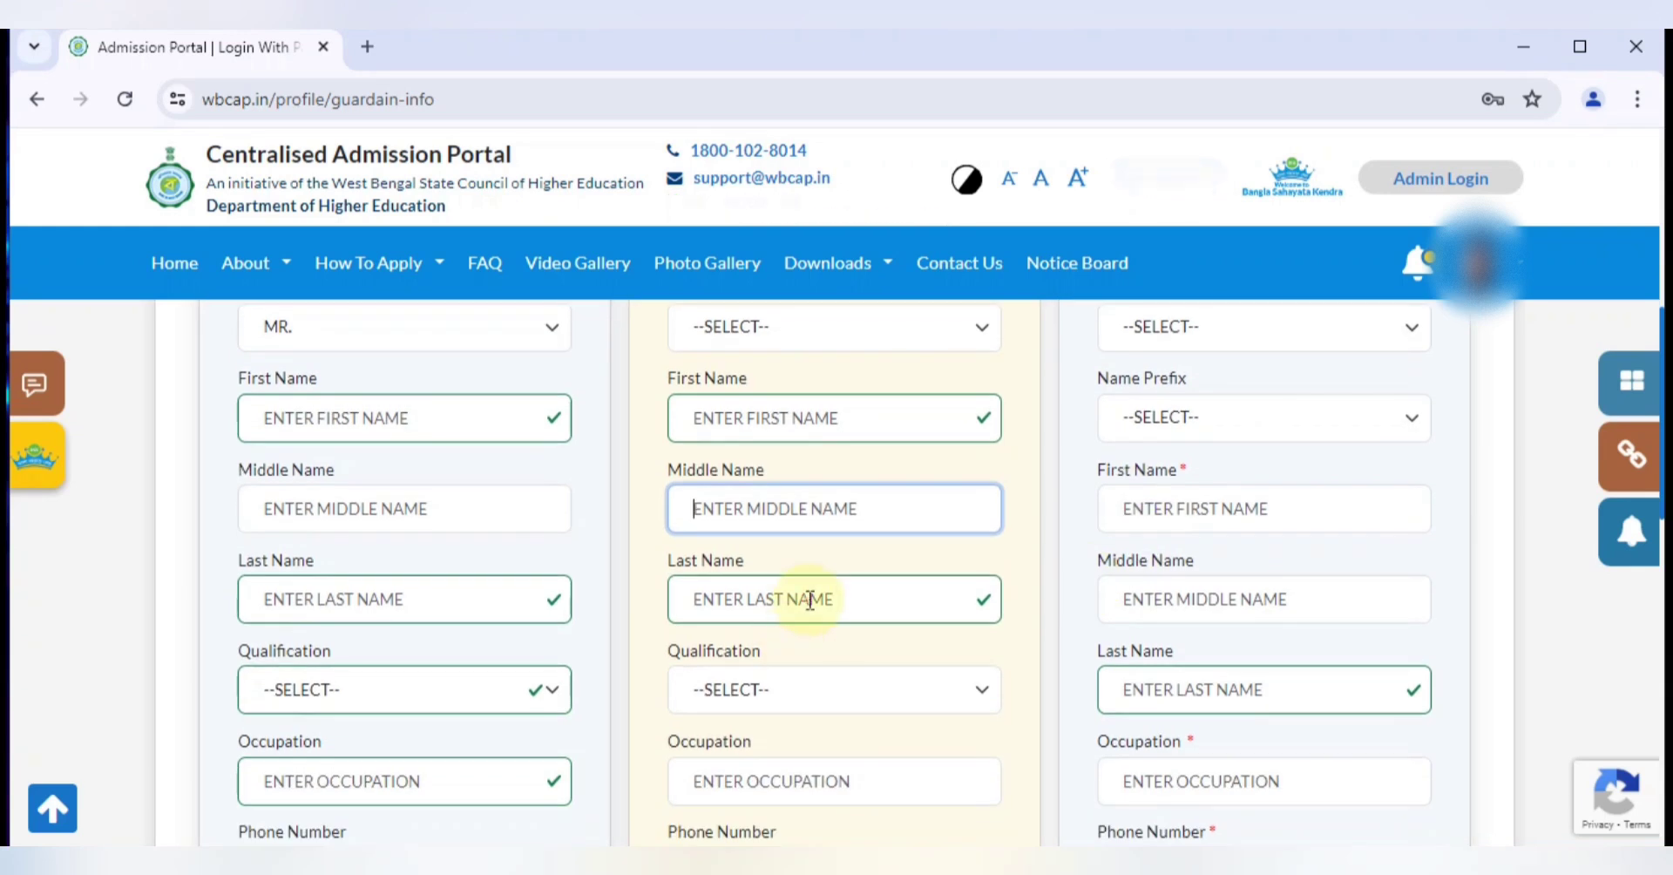
left_click(773, 689)
left_click(784, 687)
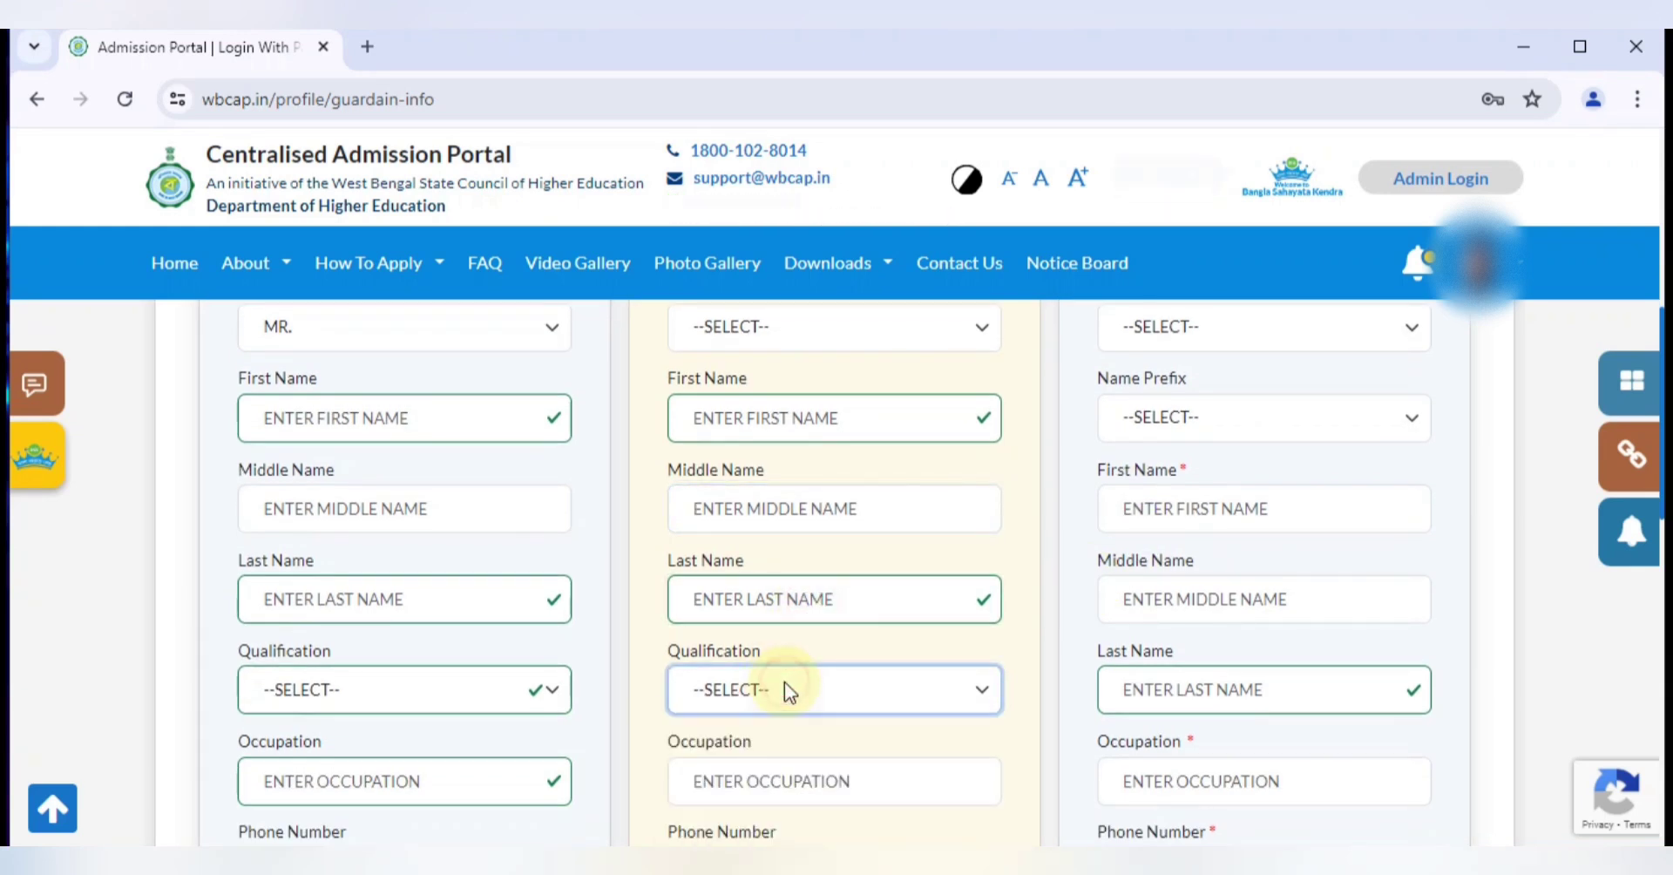
scroll(840, 658, "down", 2)
left_click(835, 567)
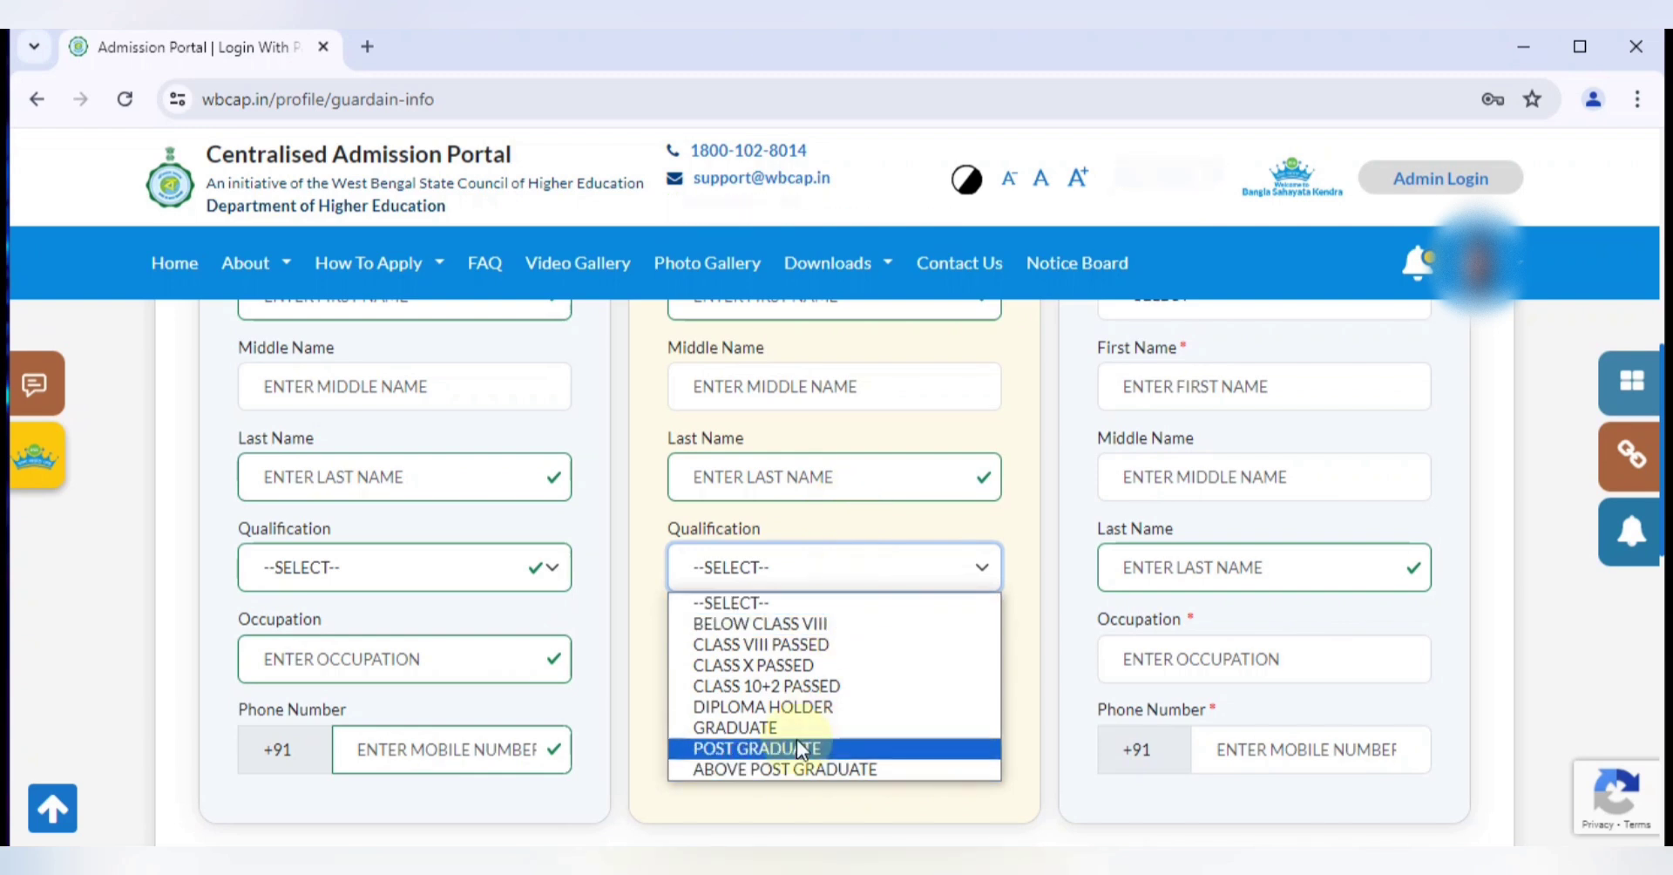
left_click(859, 554)
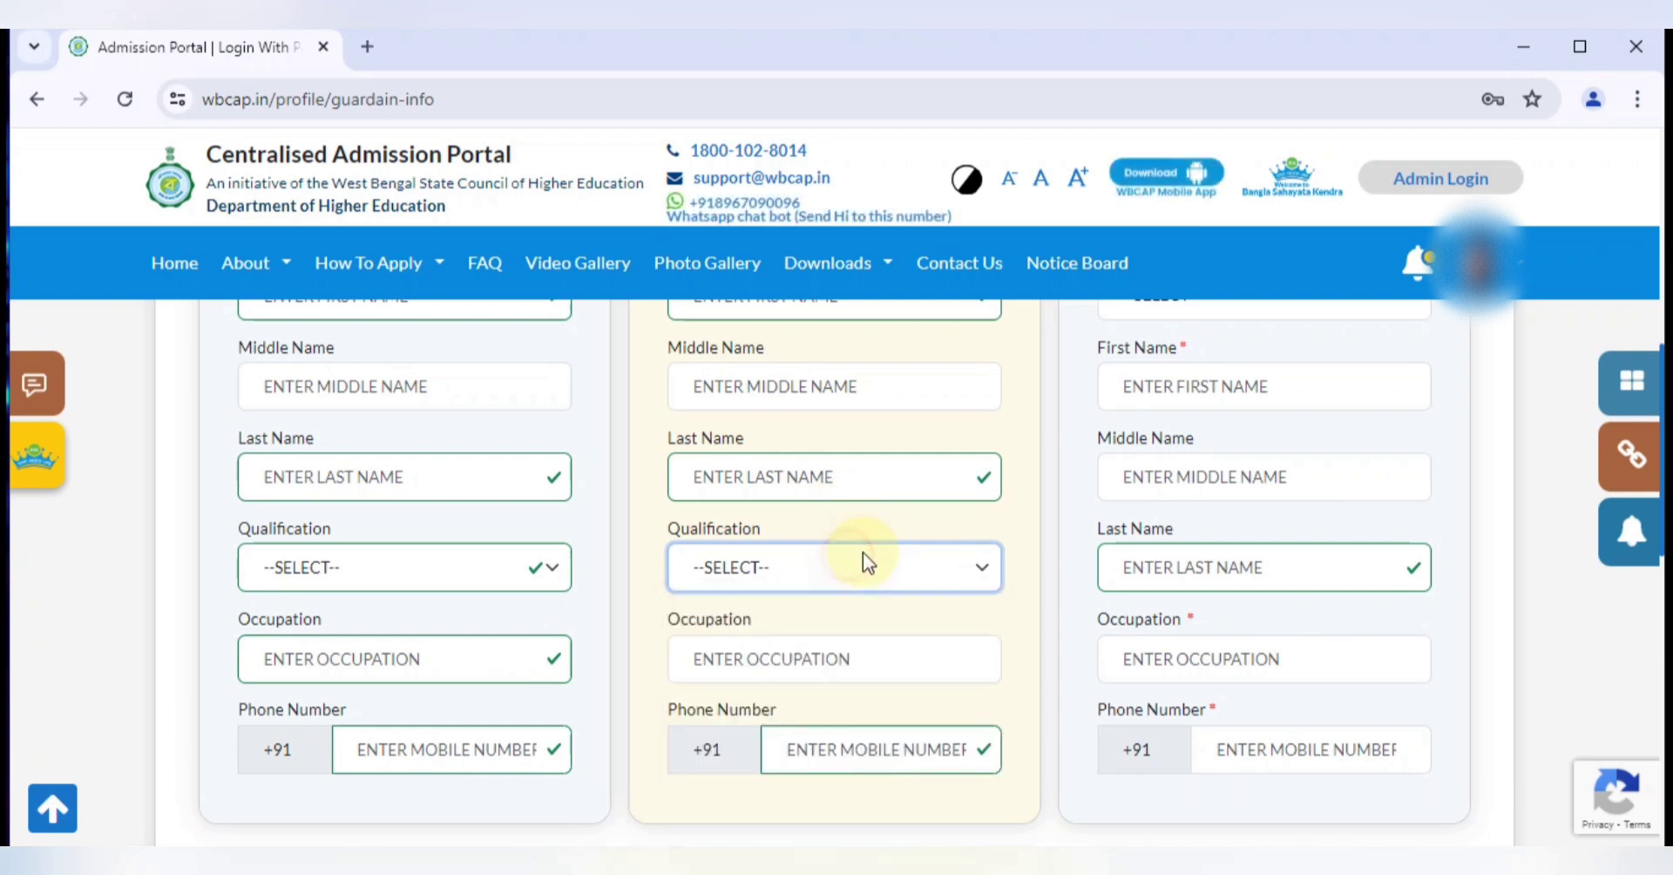
left_click(824, 653)
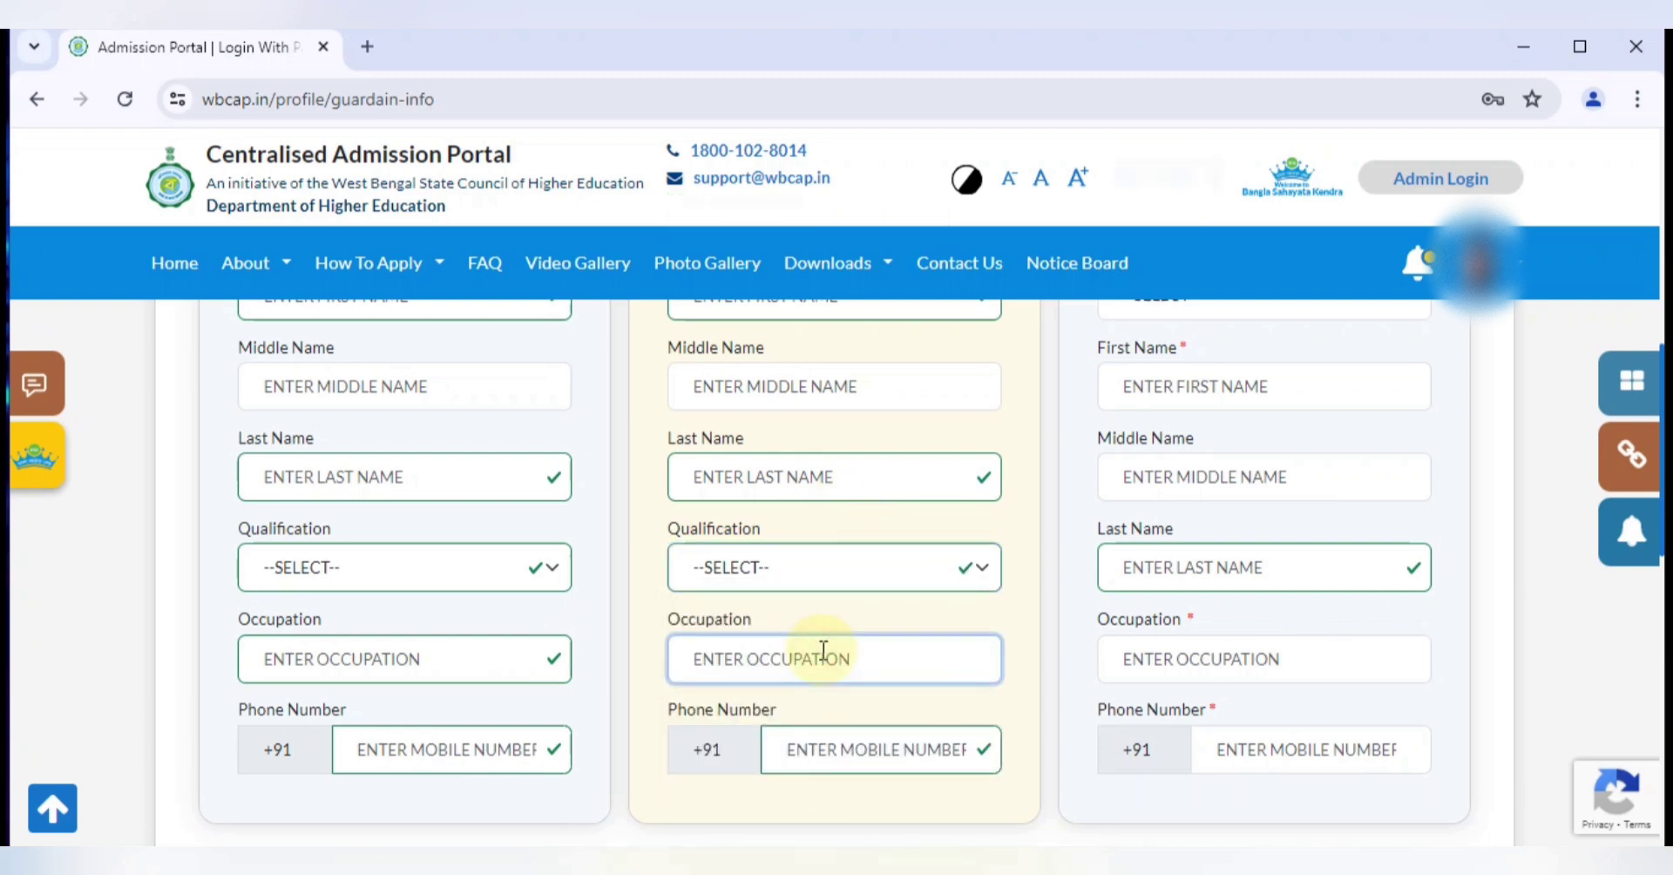
left_click(829, 748)
Step: Set the guardian's relationship to FATHER in the additional information form
scroll(907, 723, "up", 3)
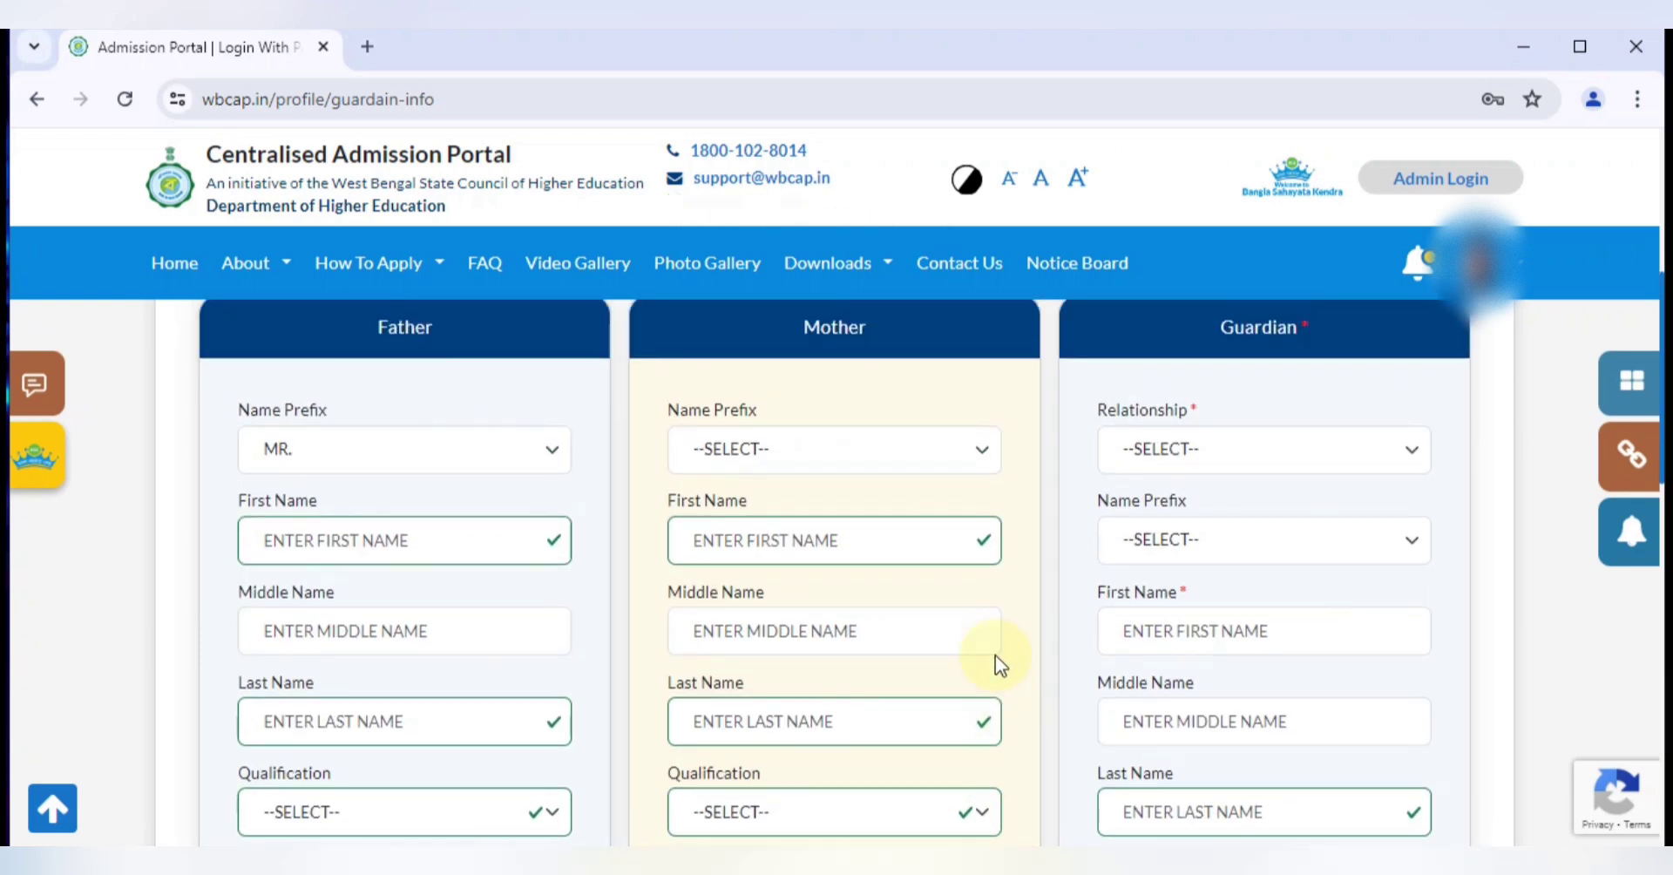
left_click(1177, 463)
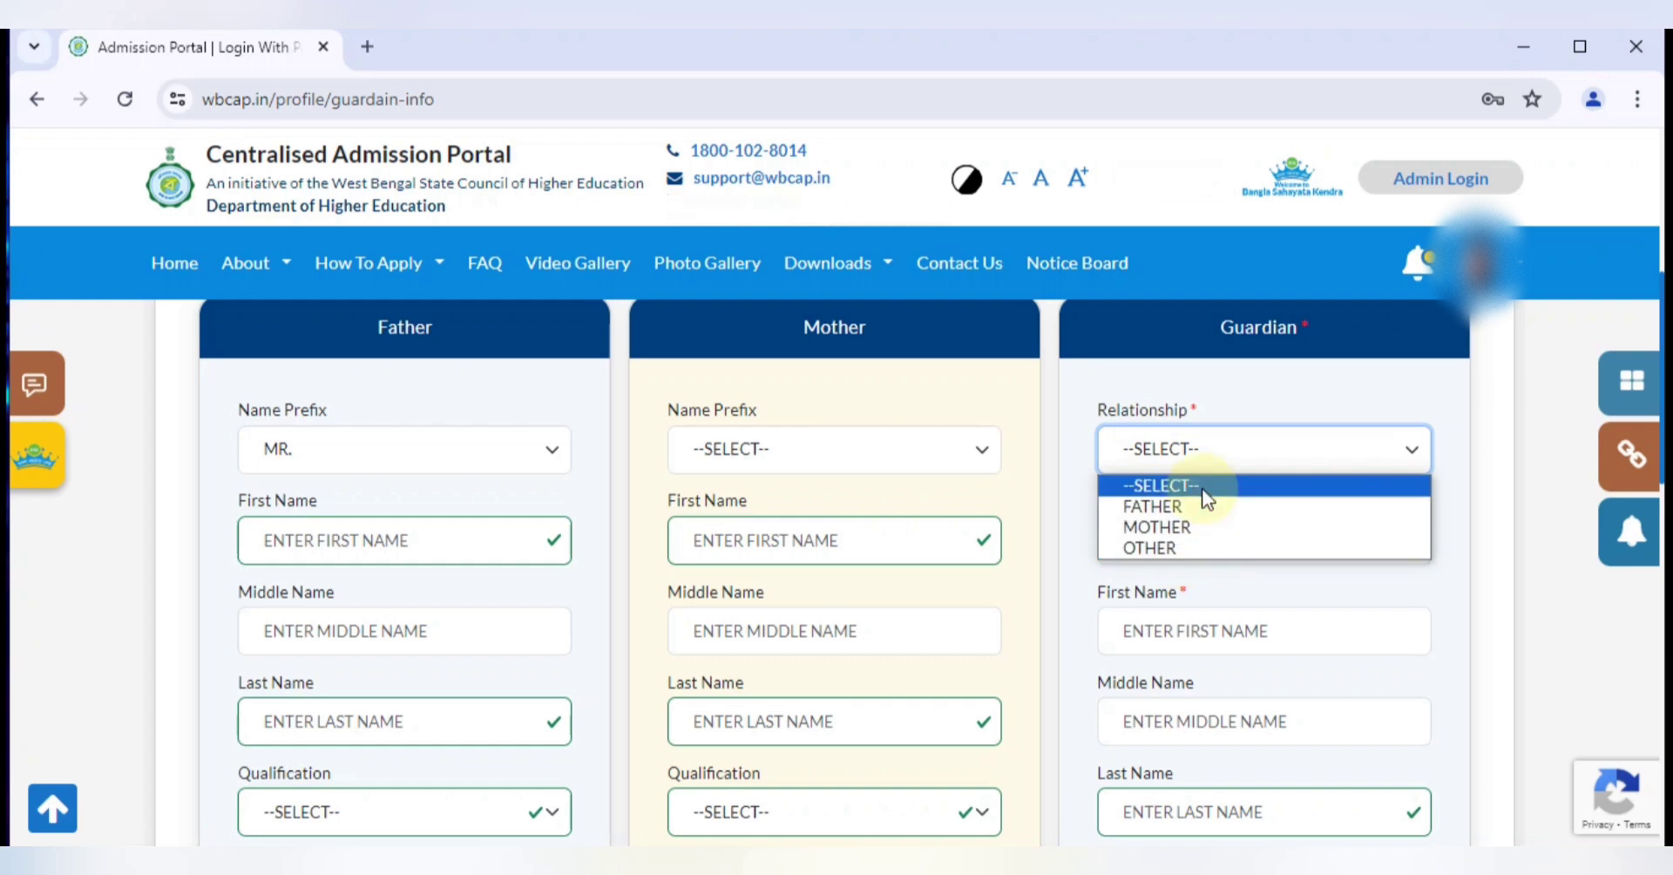
left_click(1190, 507)
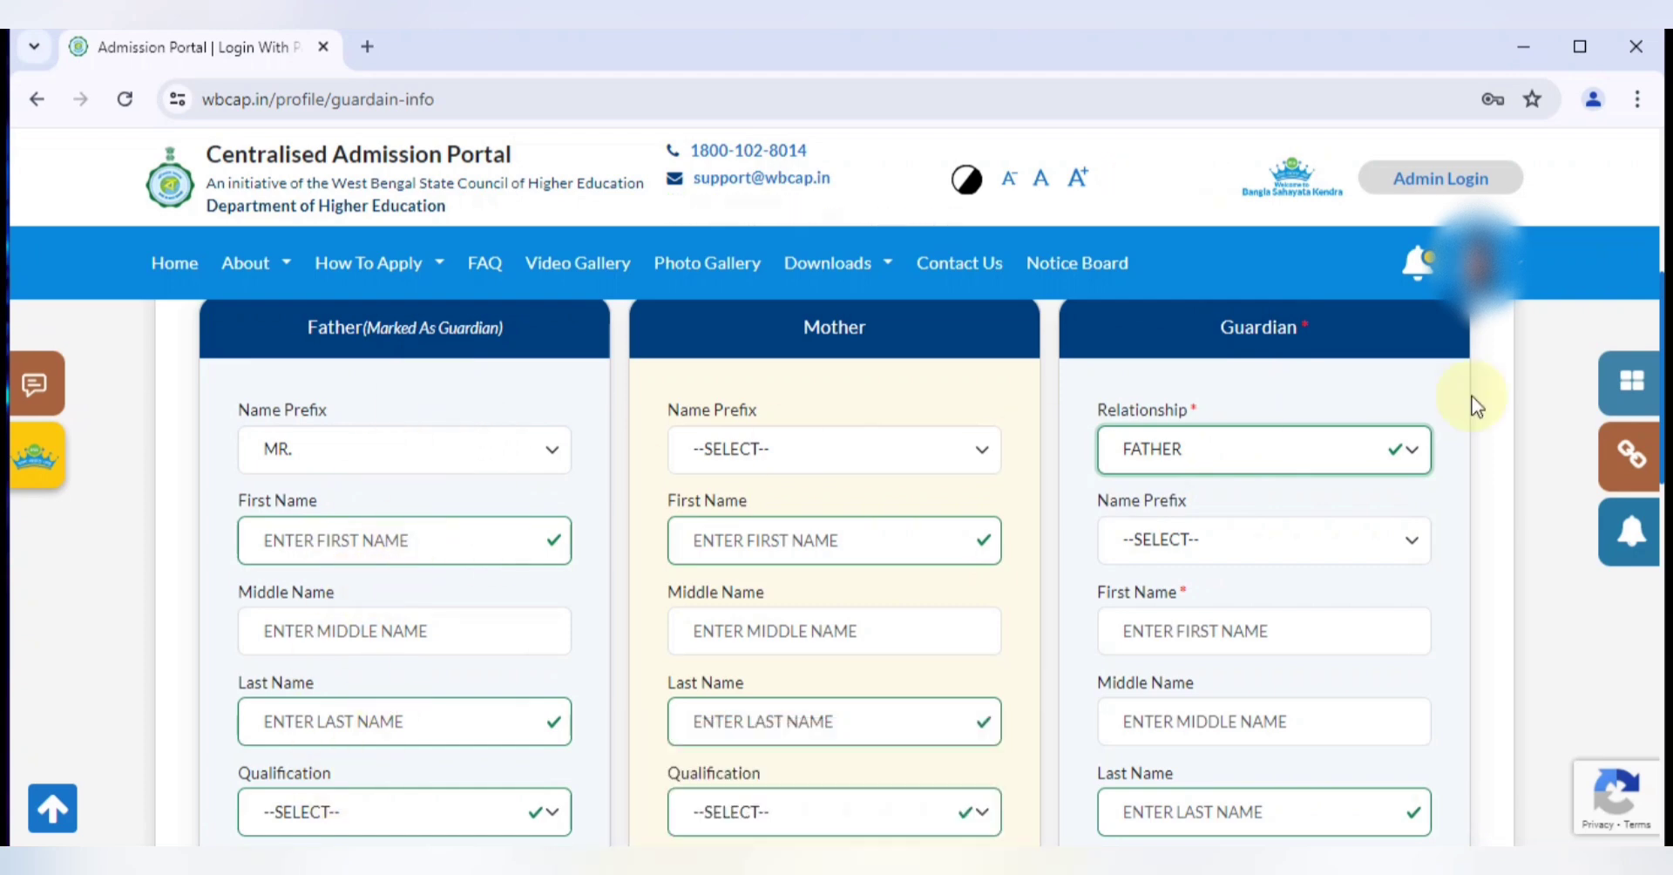
Step: Go through the remaining guardian fields and Annual Income, and submit the additional information form to continue to the Results section
scroll(1259, 514, "down", 4)
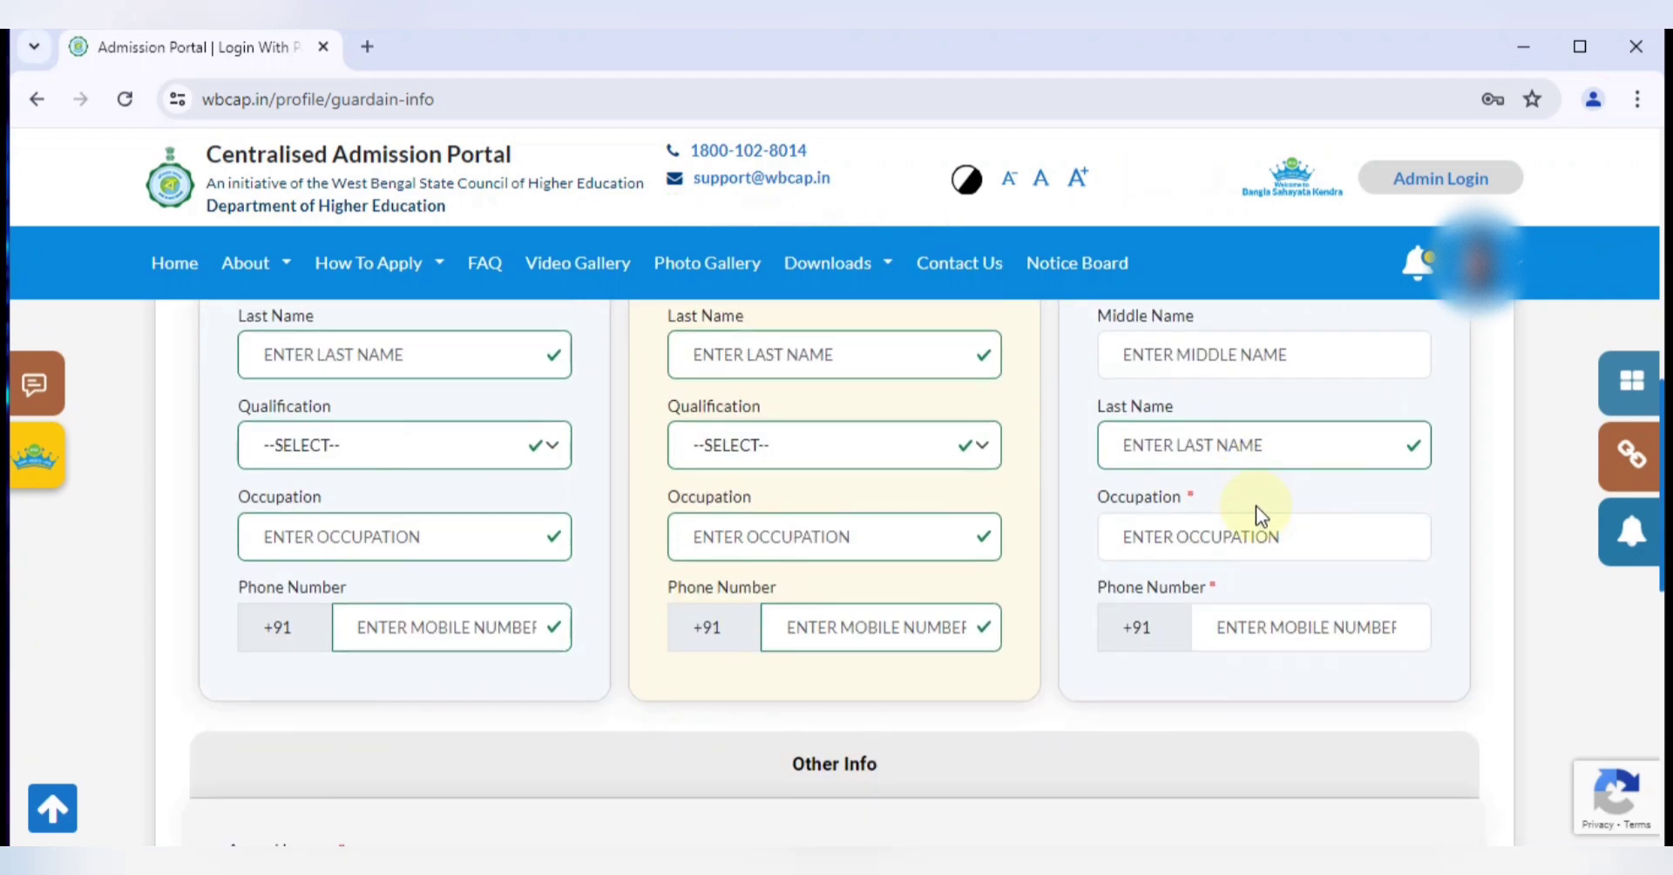
scroll(1258, 505, "down", 1)
scroll(1257, 505, "down", 2)
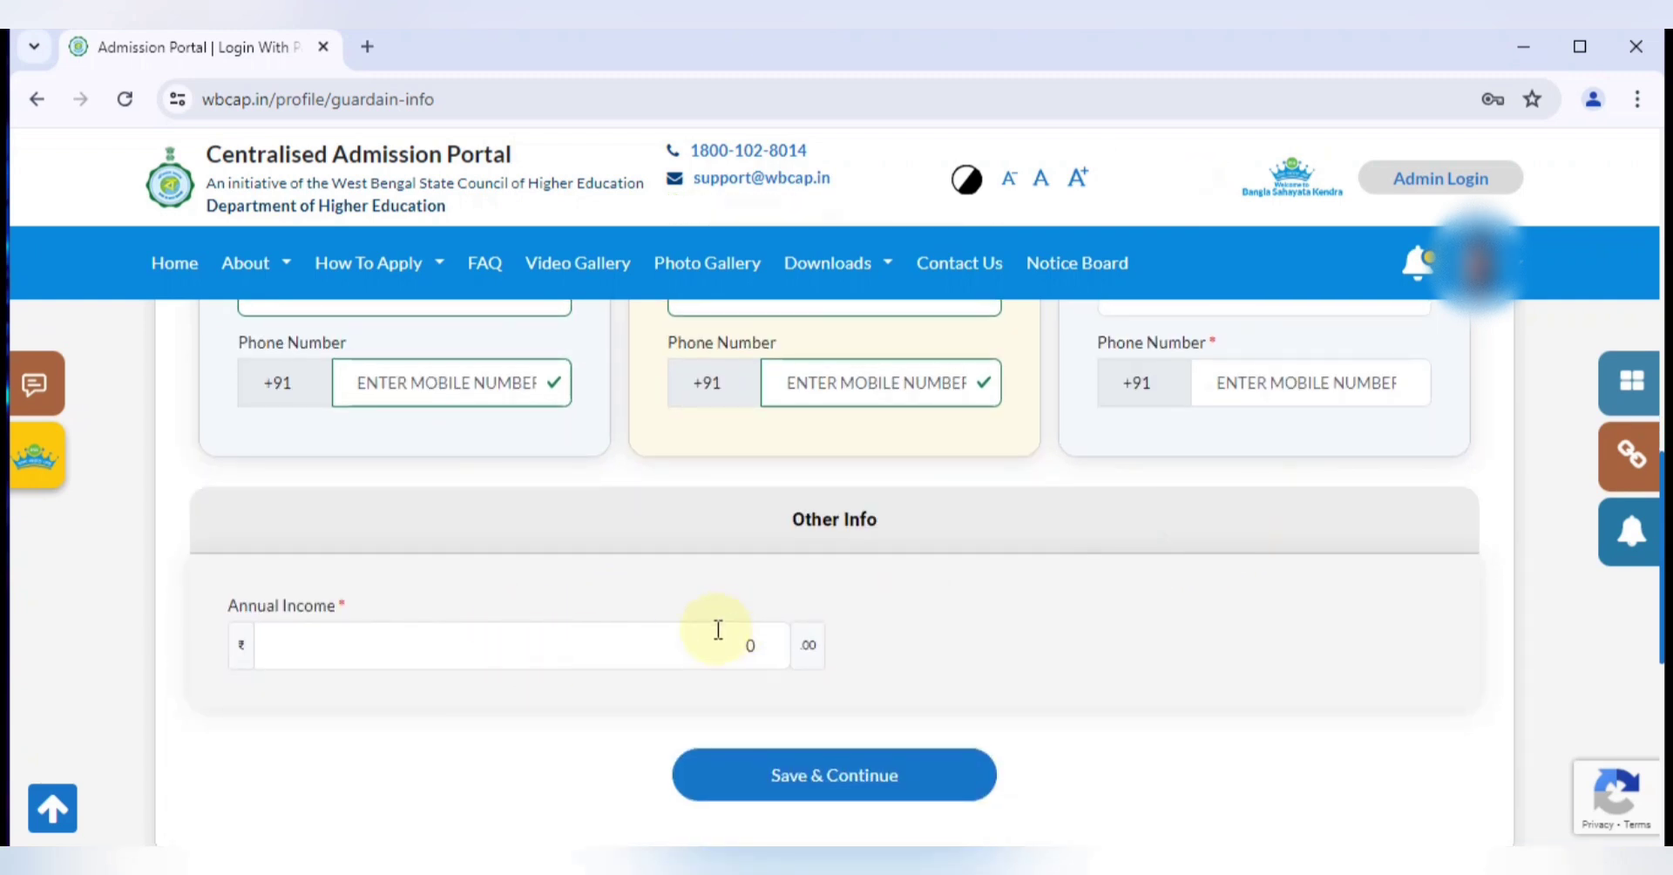
left_click(672, 643)
double_click(760, 646)
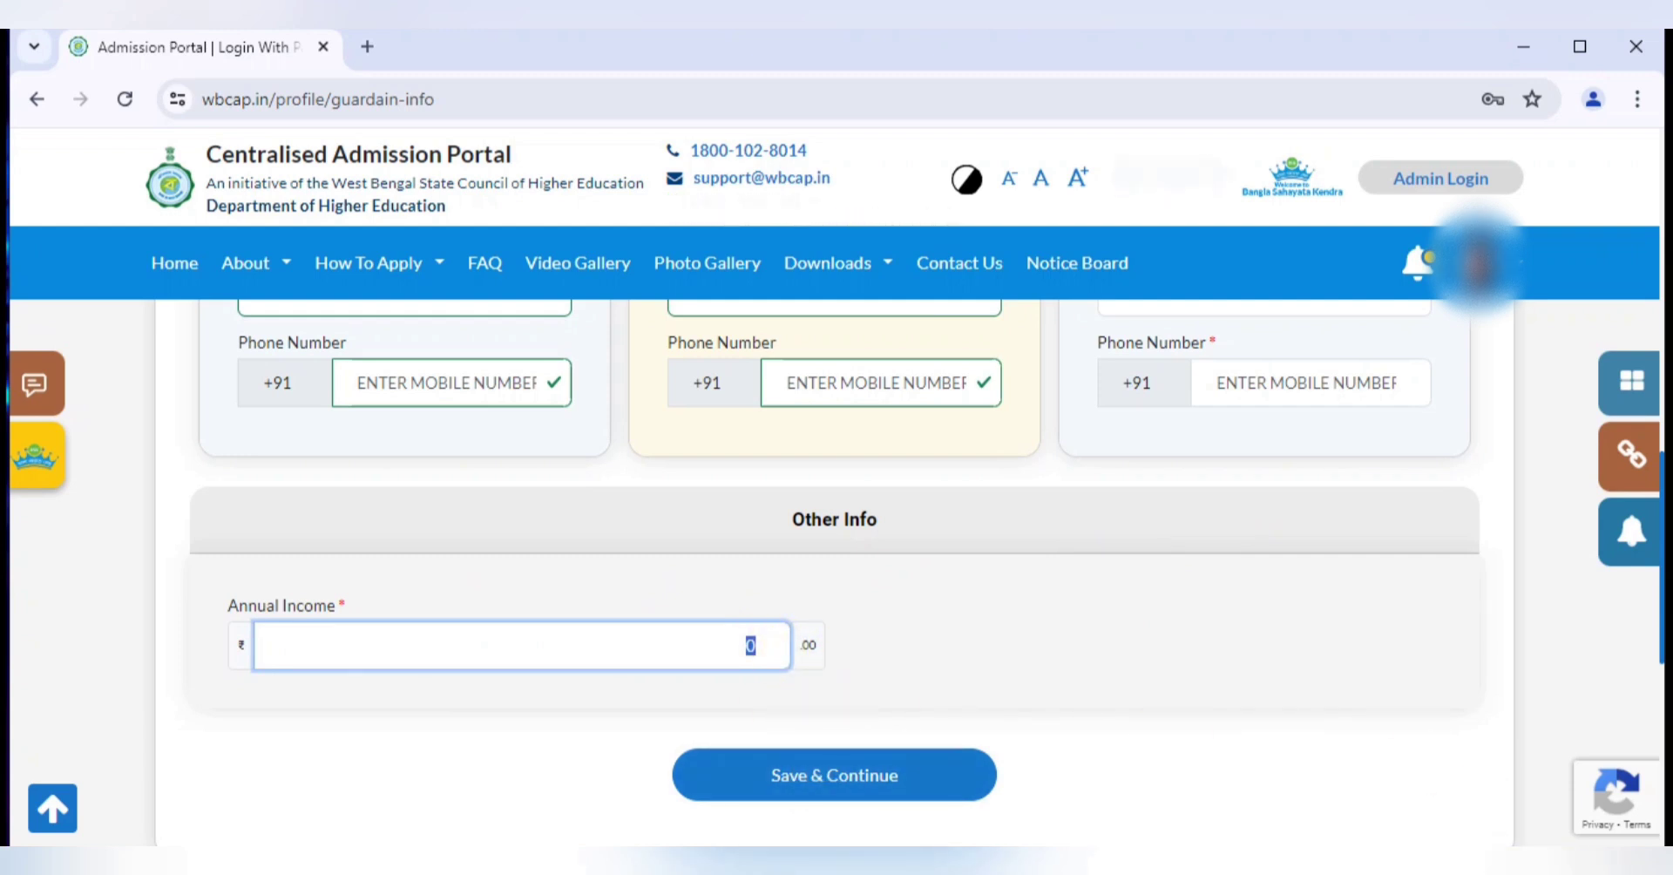
key("Return")
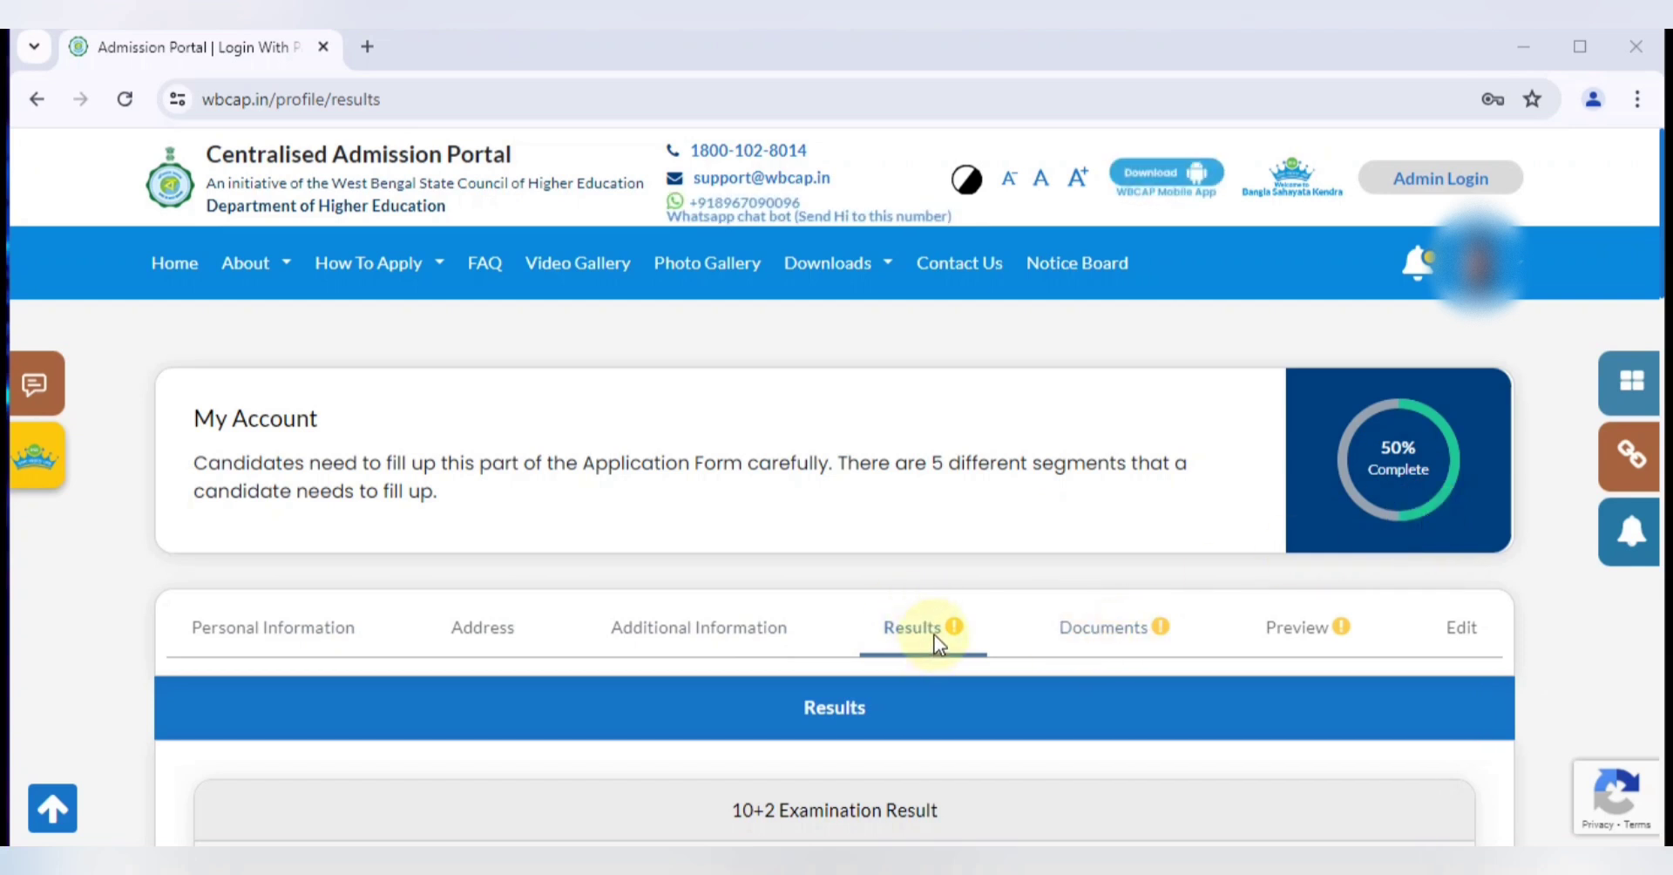
Step: Set the 10+2 examination's medium of instruction to BENGALI and its discipline/stream to ARTS
scroll(935, 645, "down", 2)
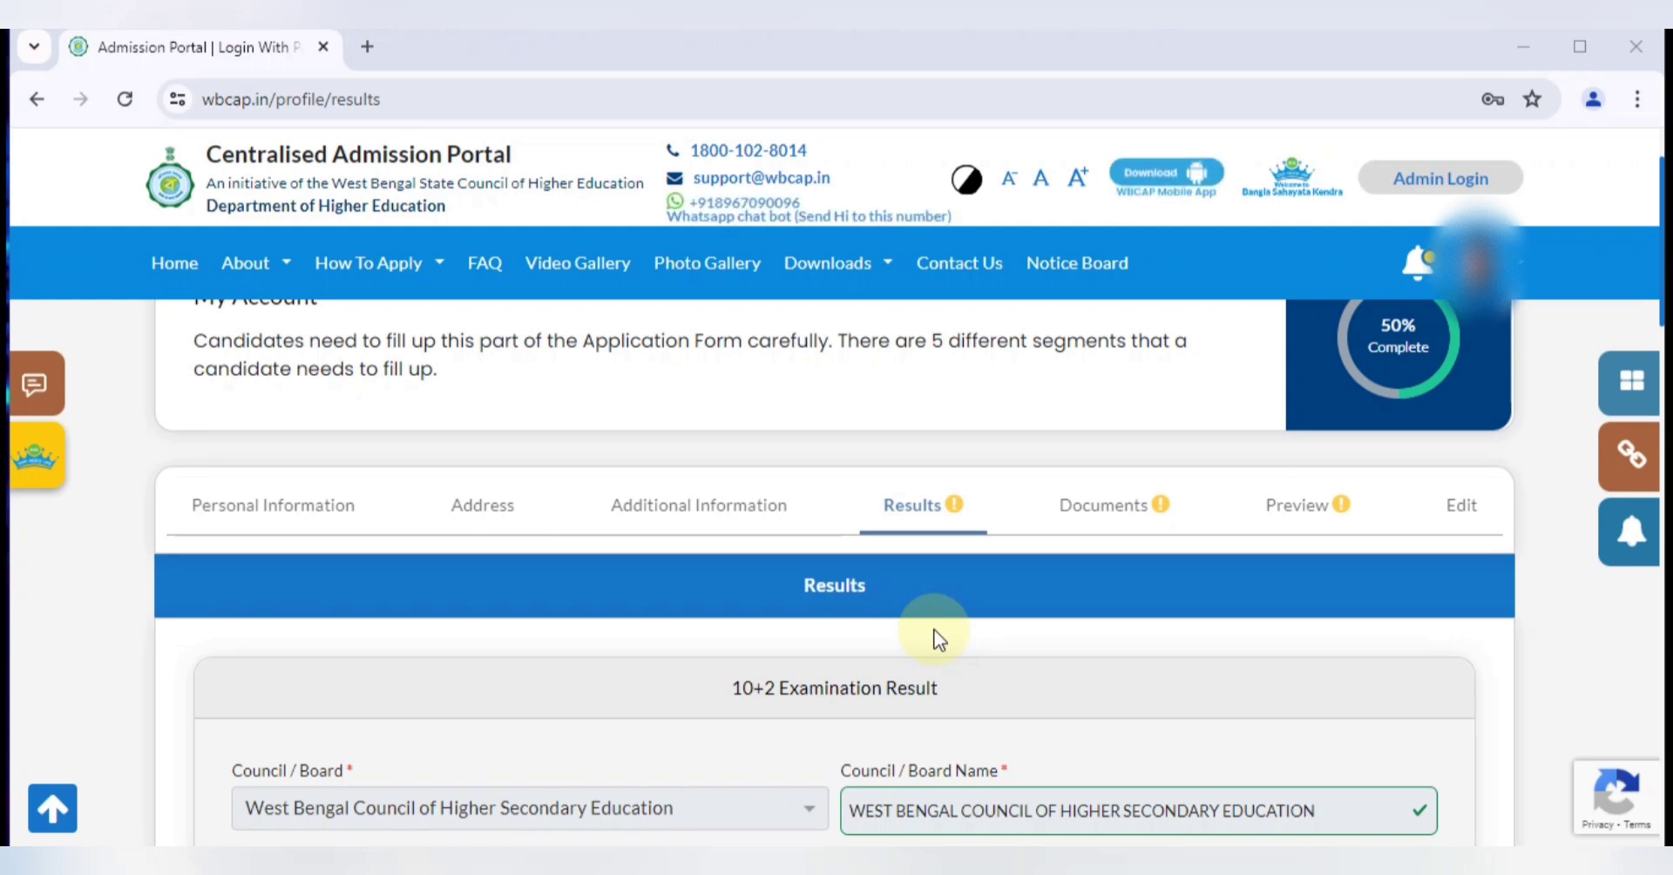
scroll(937, 638, "down", 3)
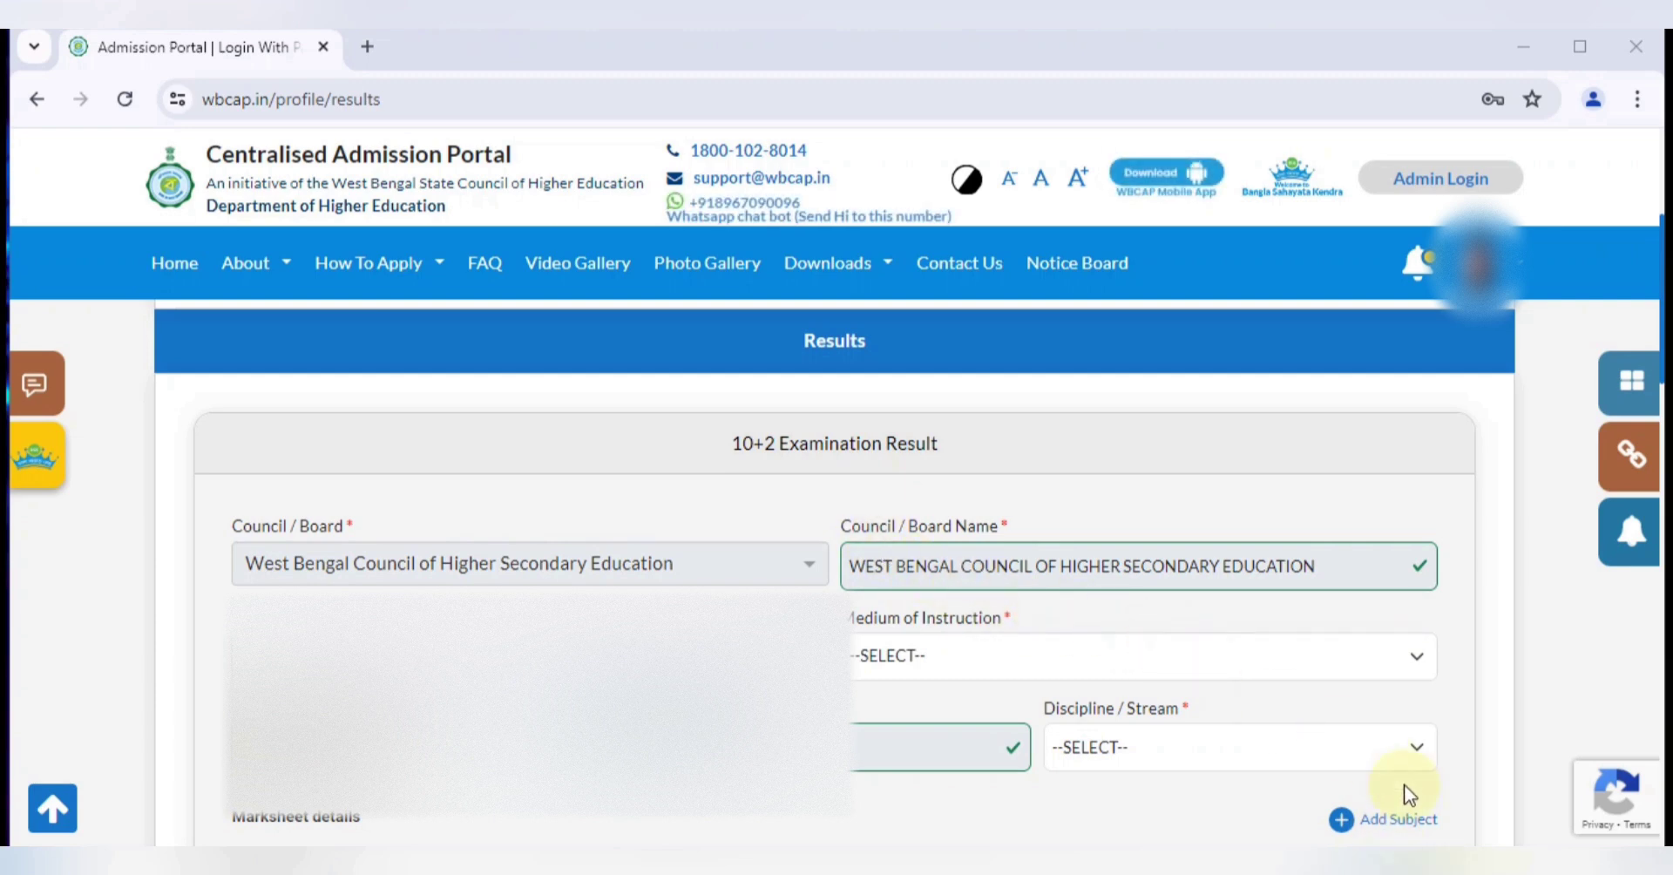
scroll(1173, 672, "down", 2)
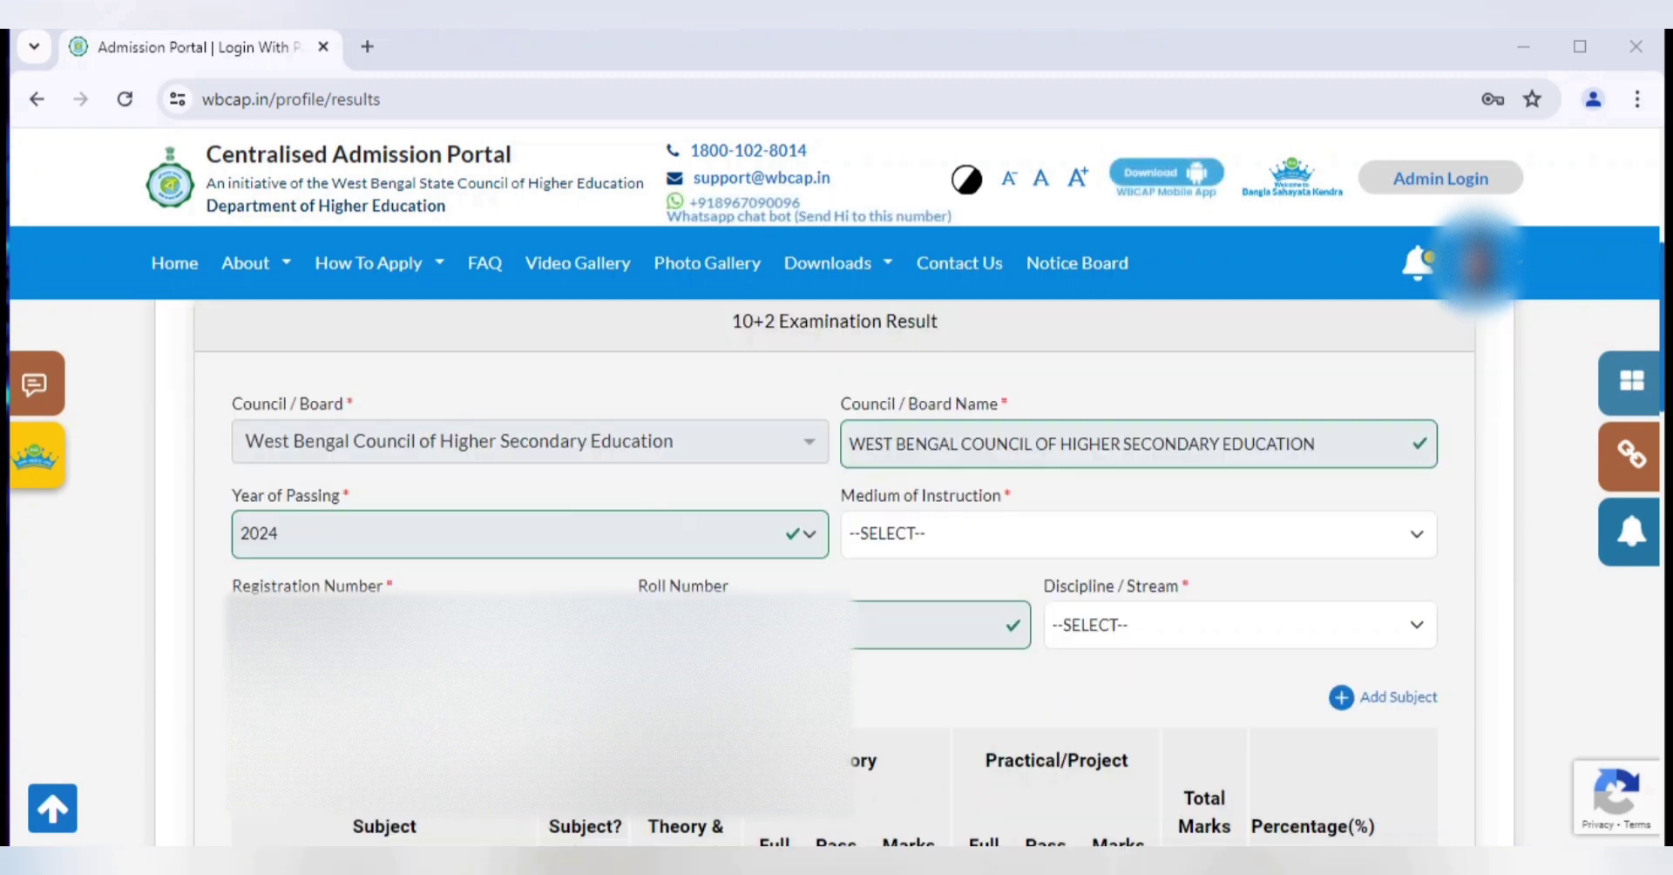
left_click(934, 534)
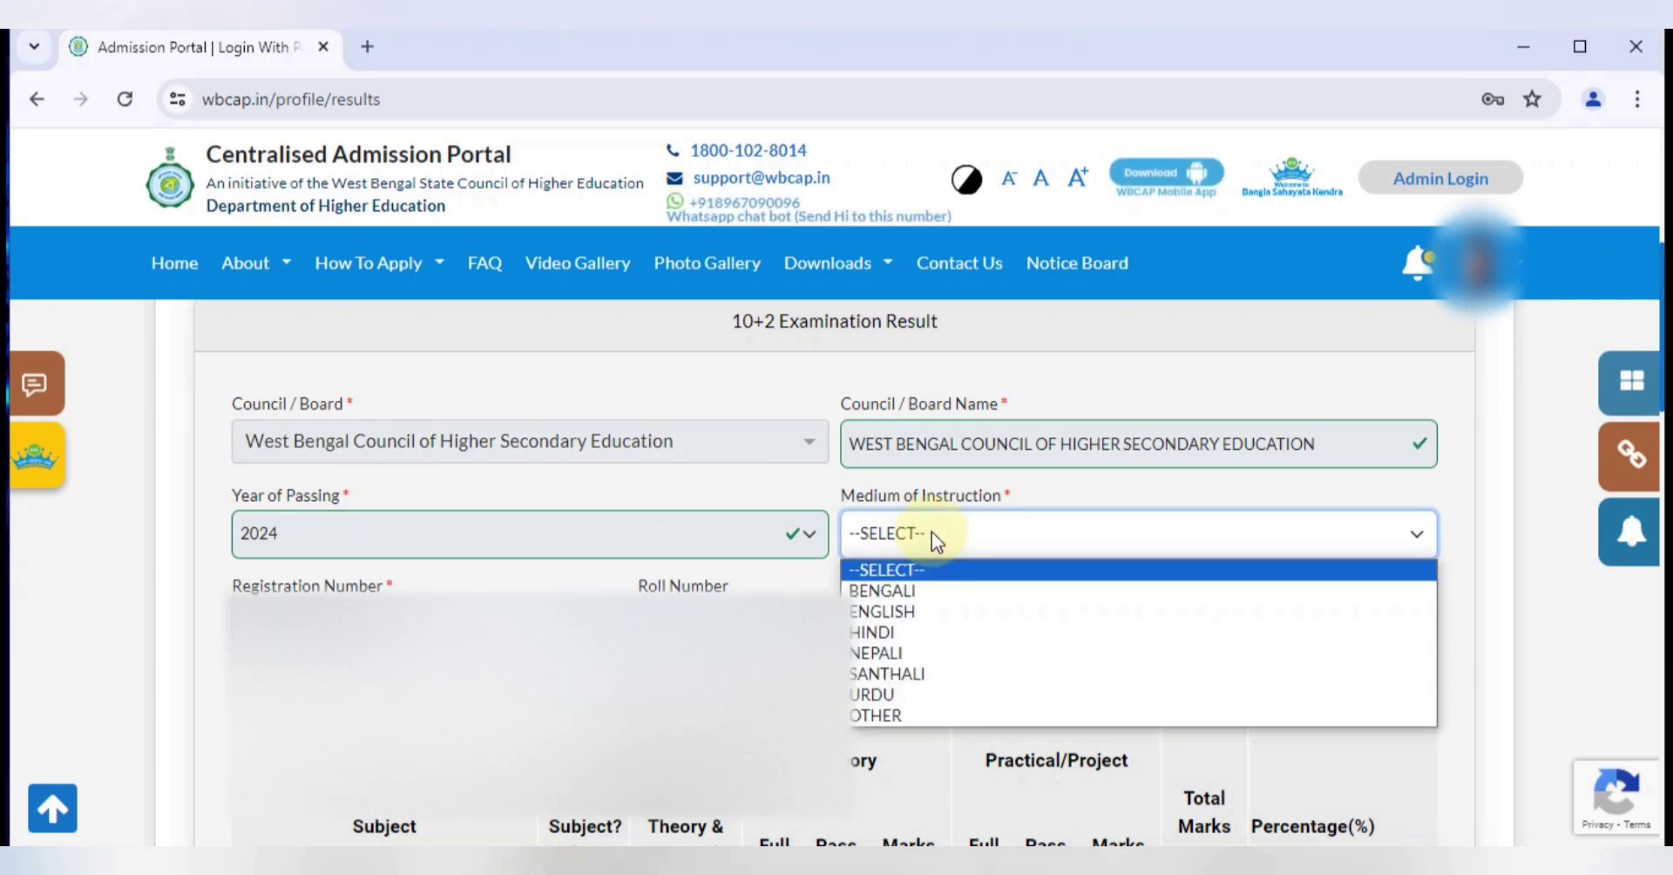
left_click(938, 597)
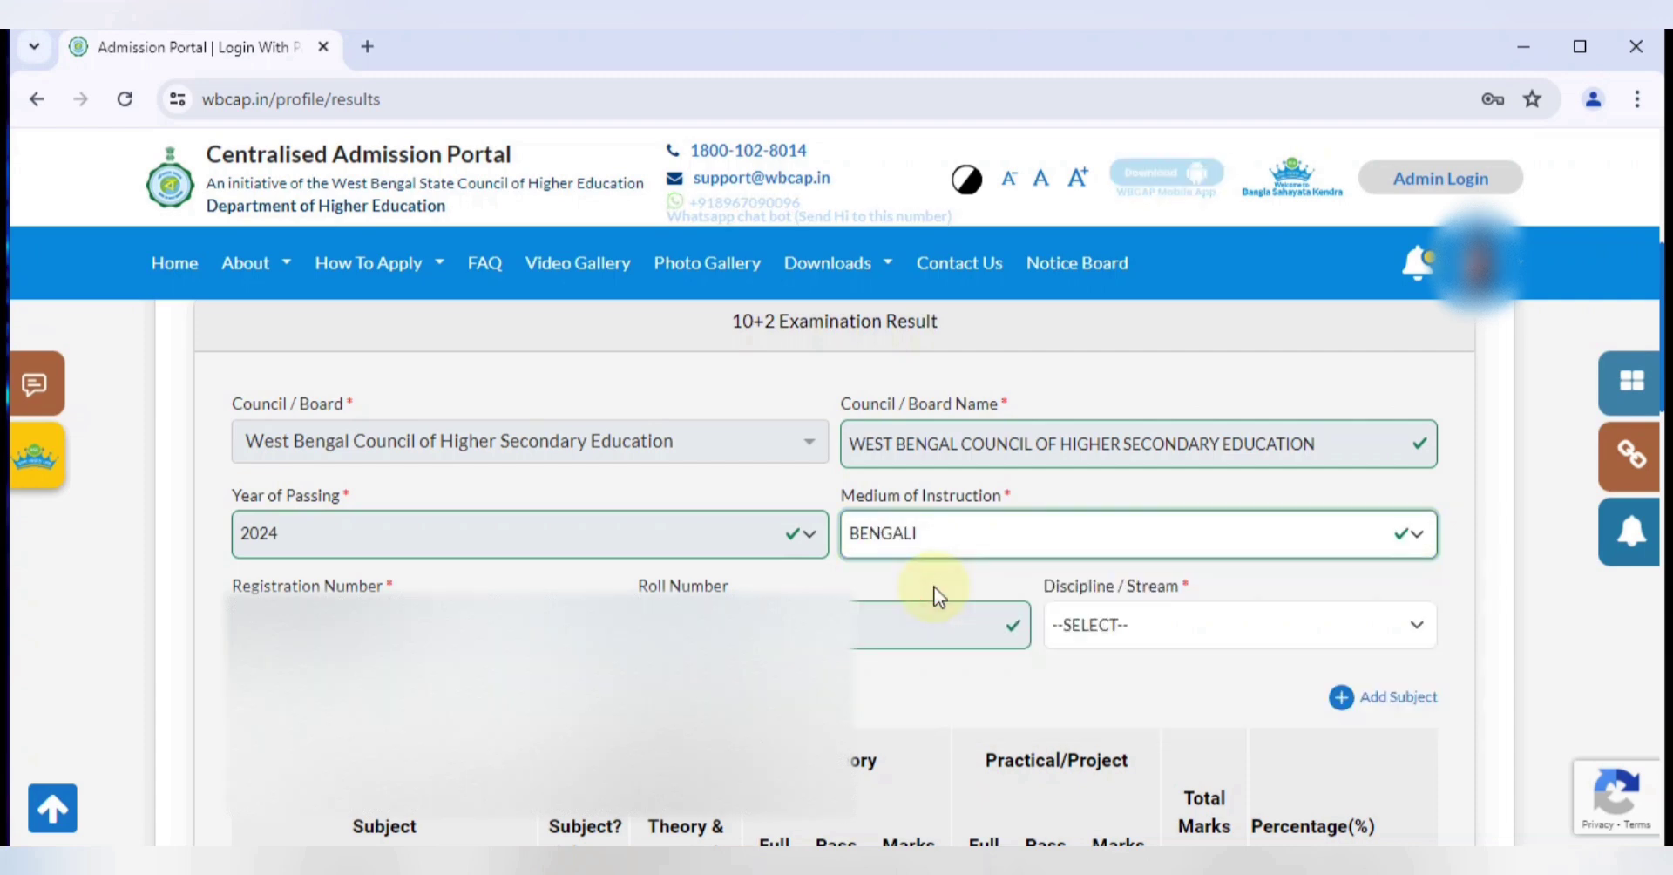
left_click(1115, 627)
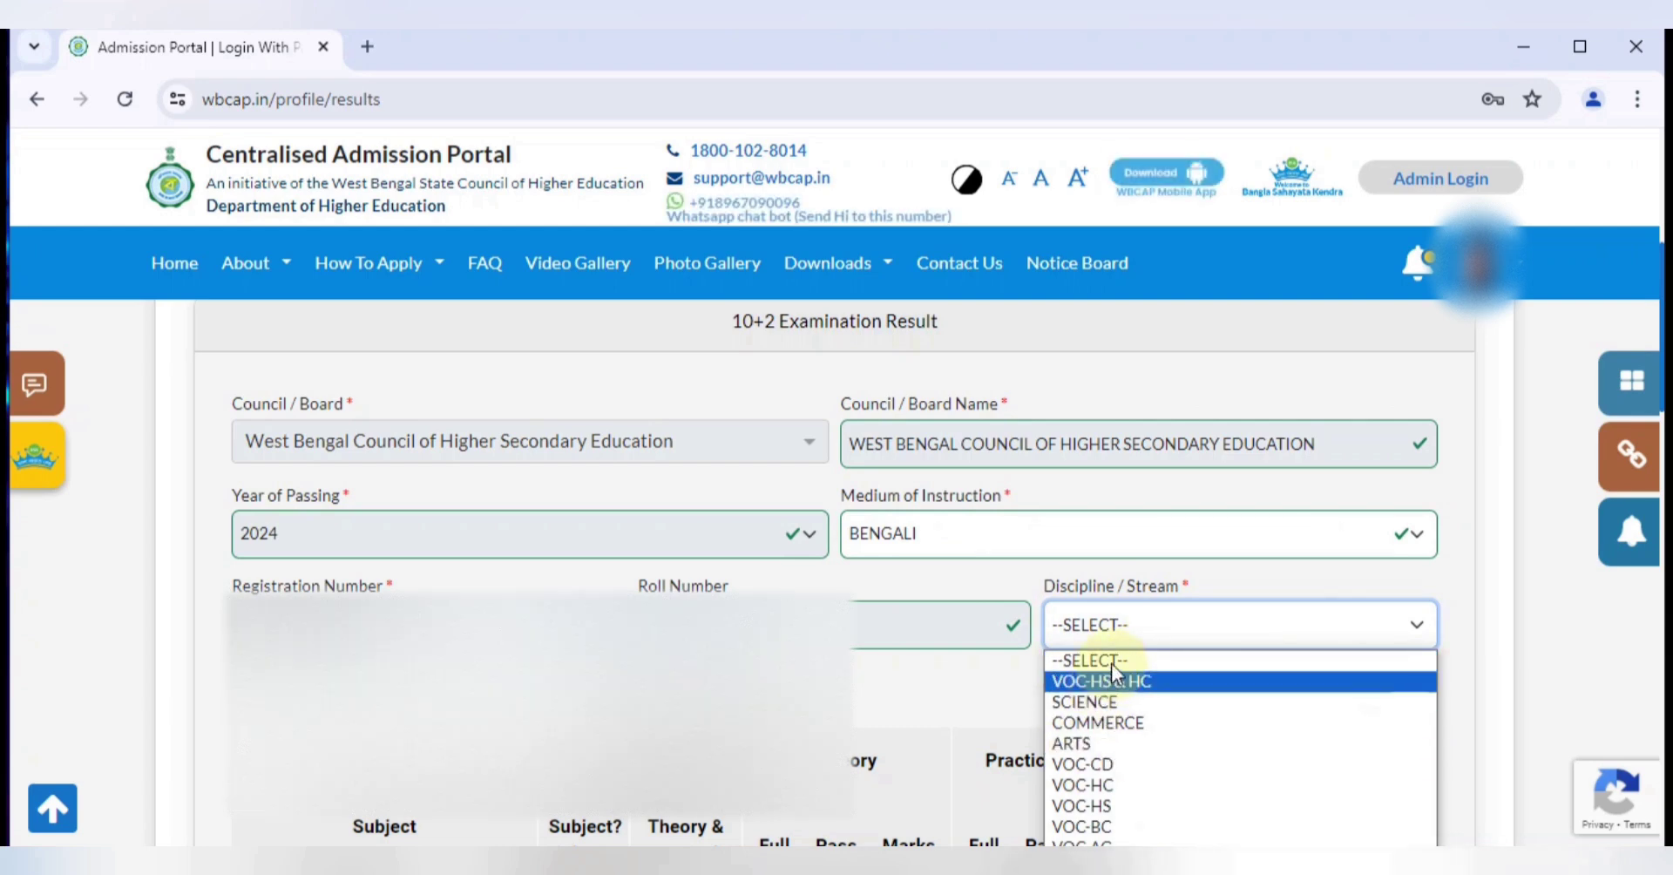
left_click(1079, 745)
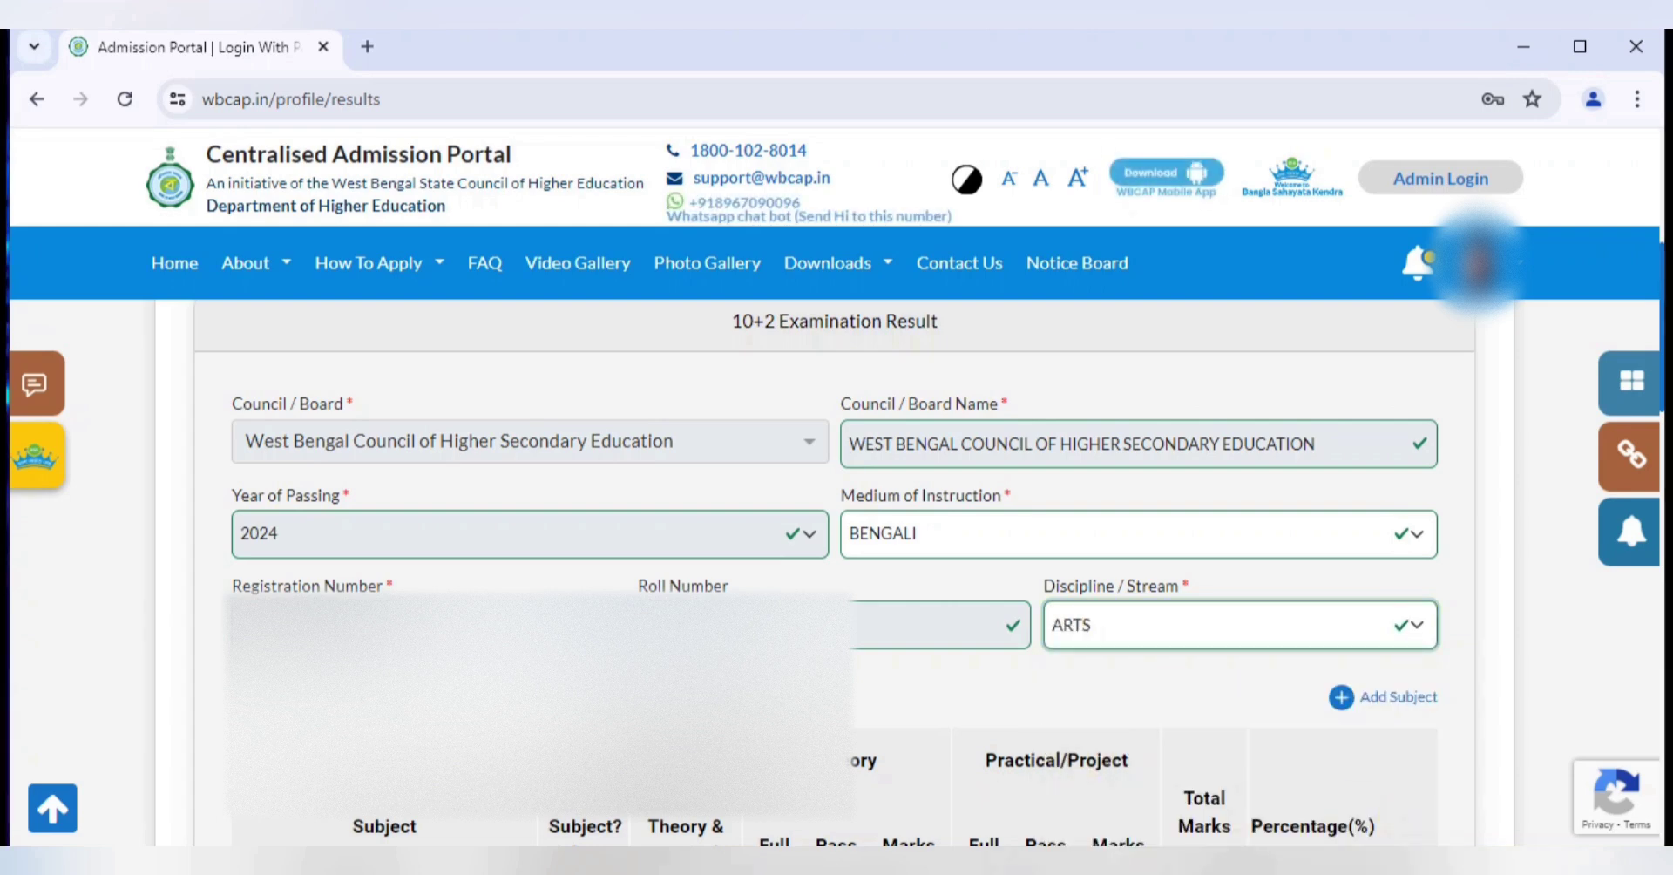
Step: Add a second subject row to the 10+2 marksheet details
scroll(614, 544, "down", 4)
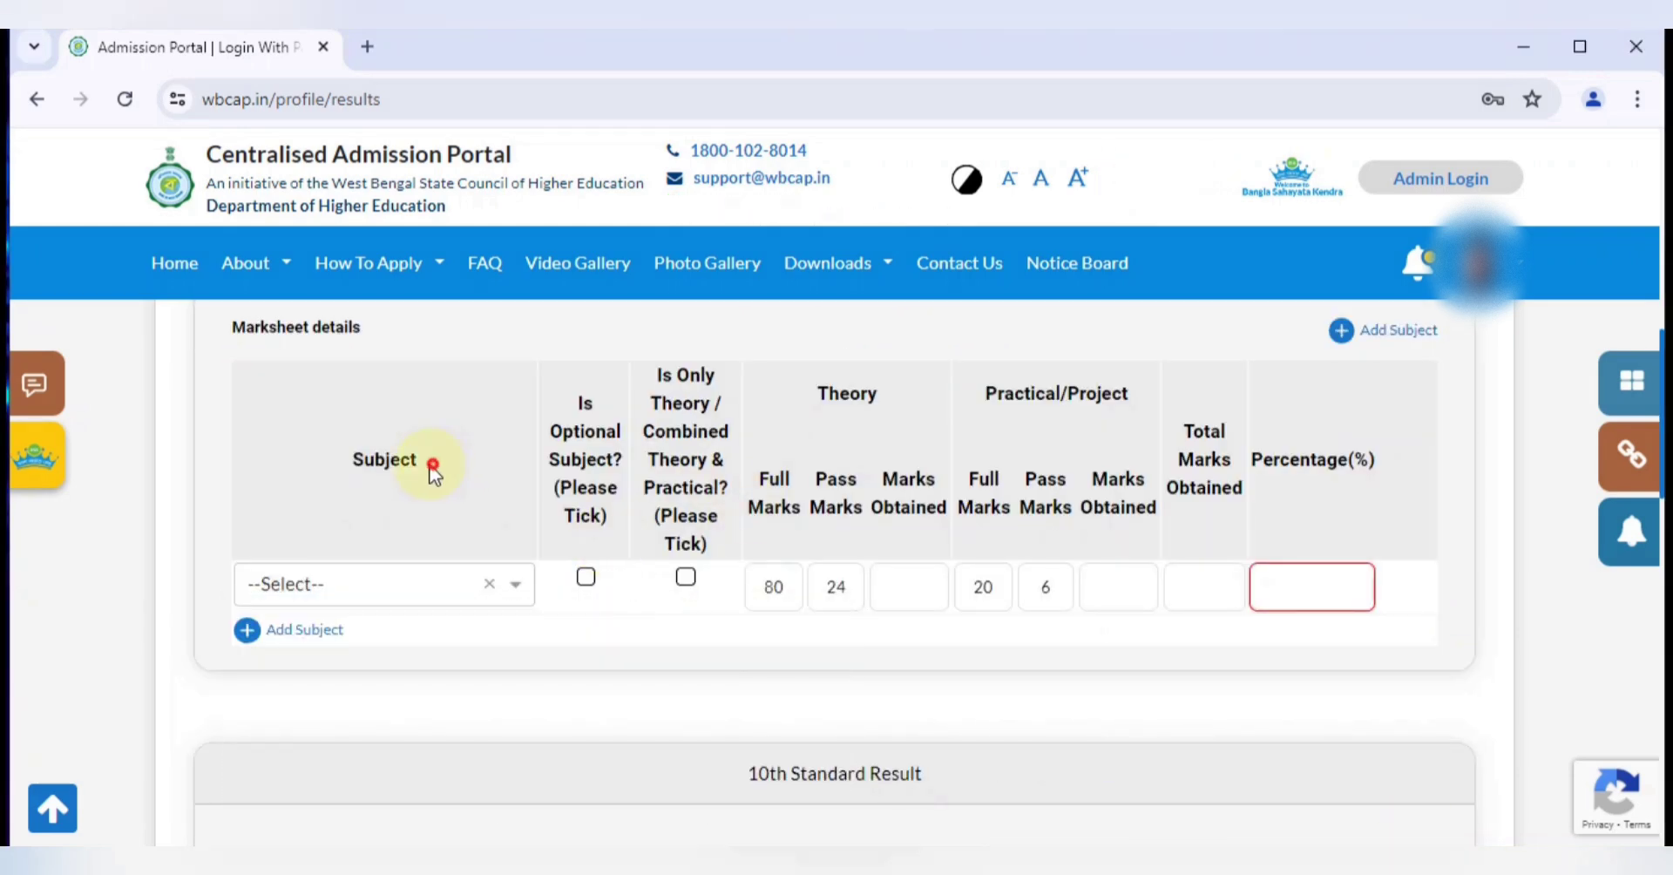
left_click_drag(432, 463, 352, 457)
left_click(385, 457)
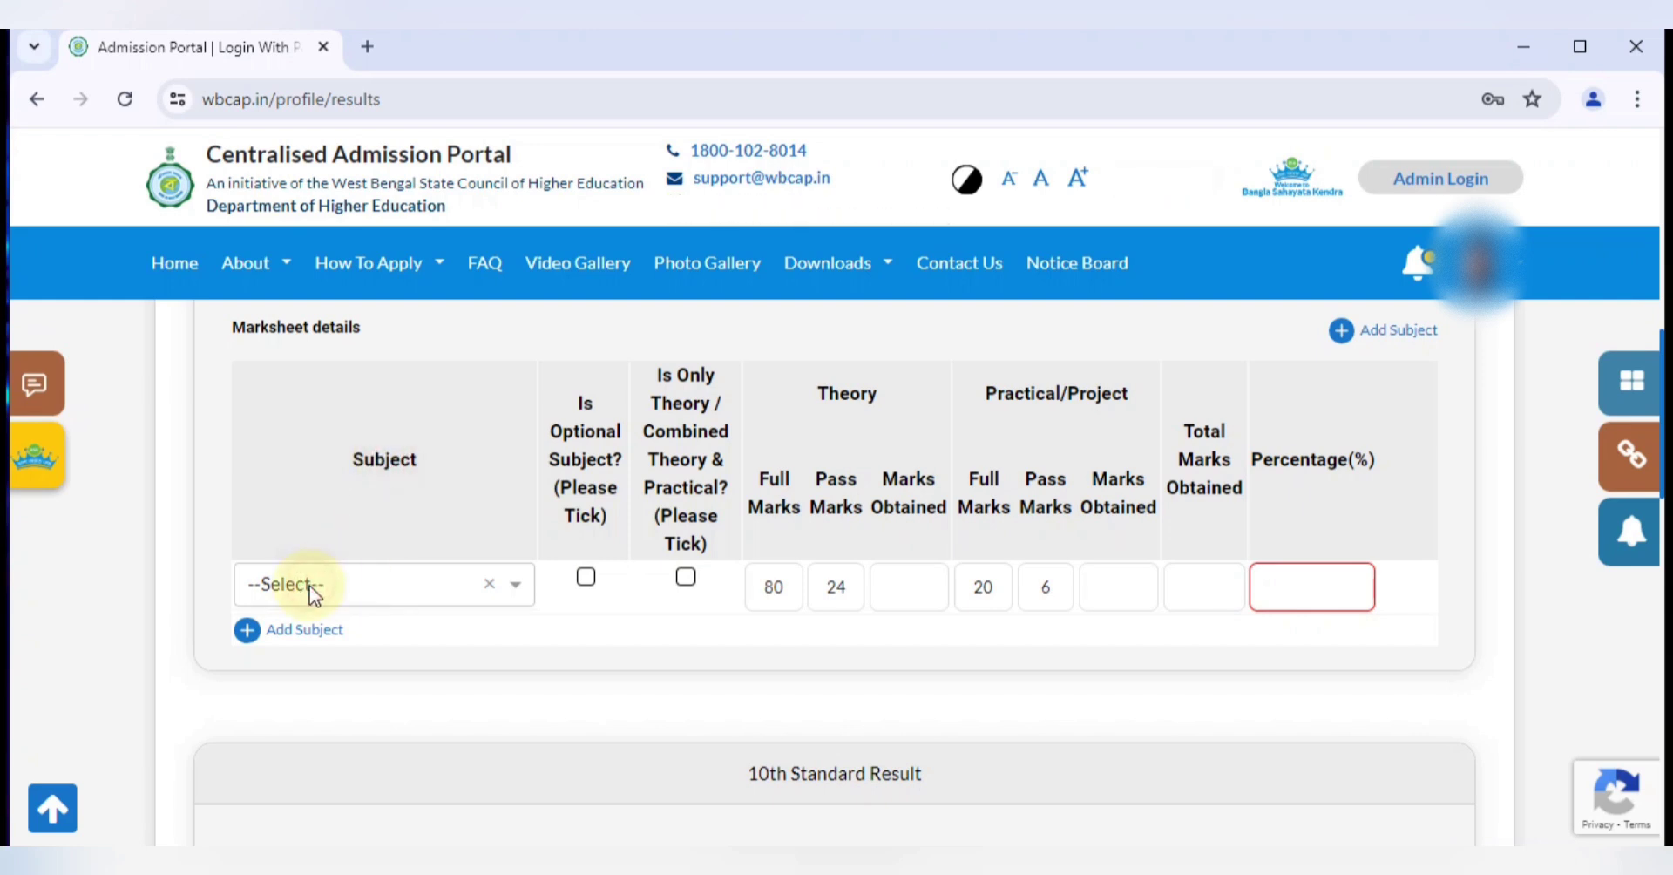
left_click(379, 585)
left_click(574, 621)
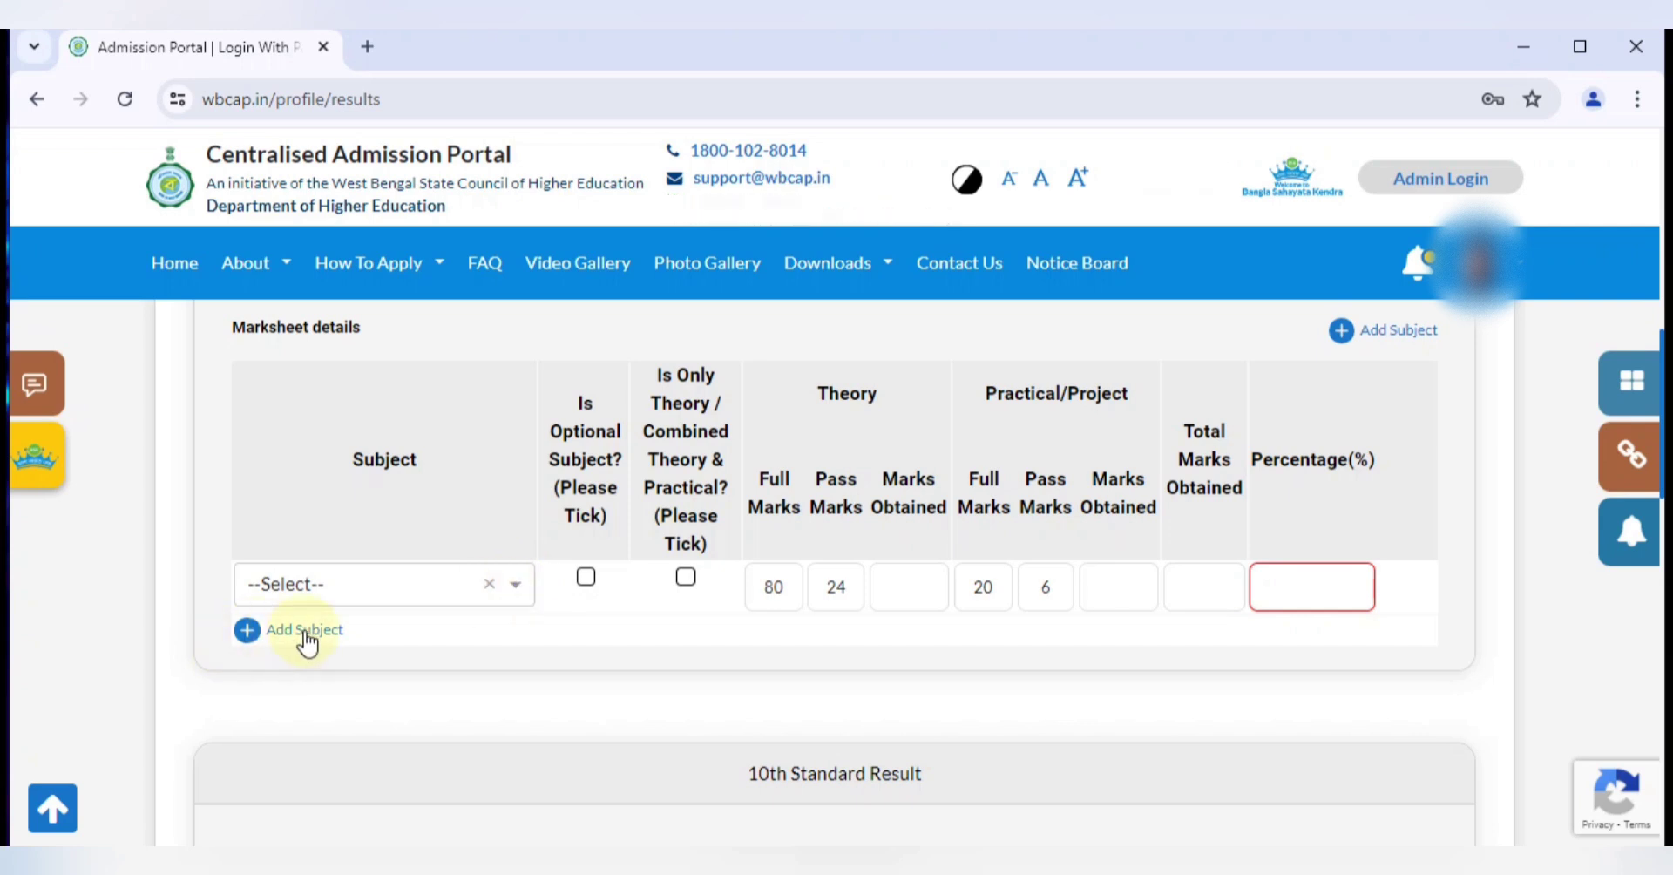
left_click(249, 631)
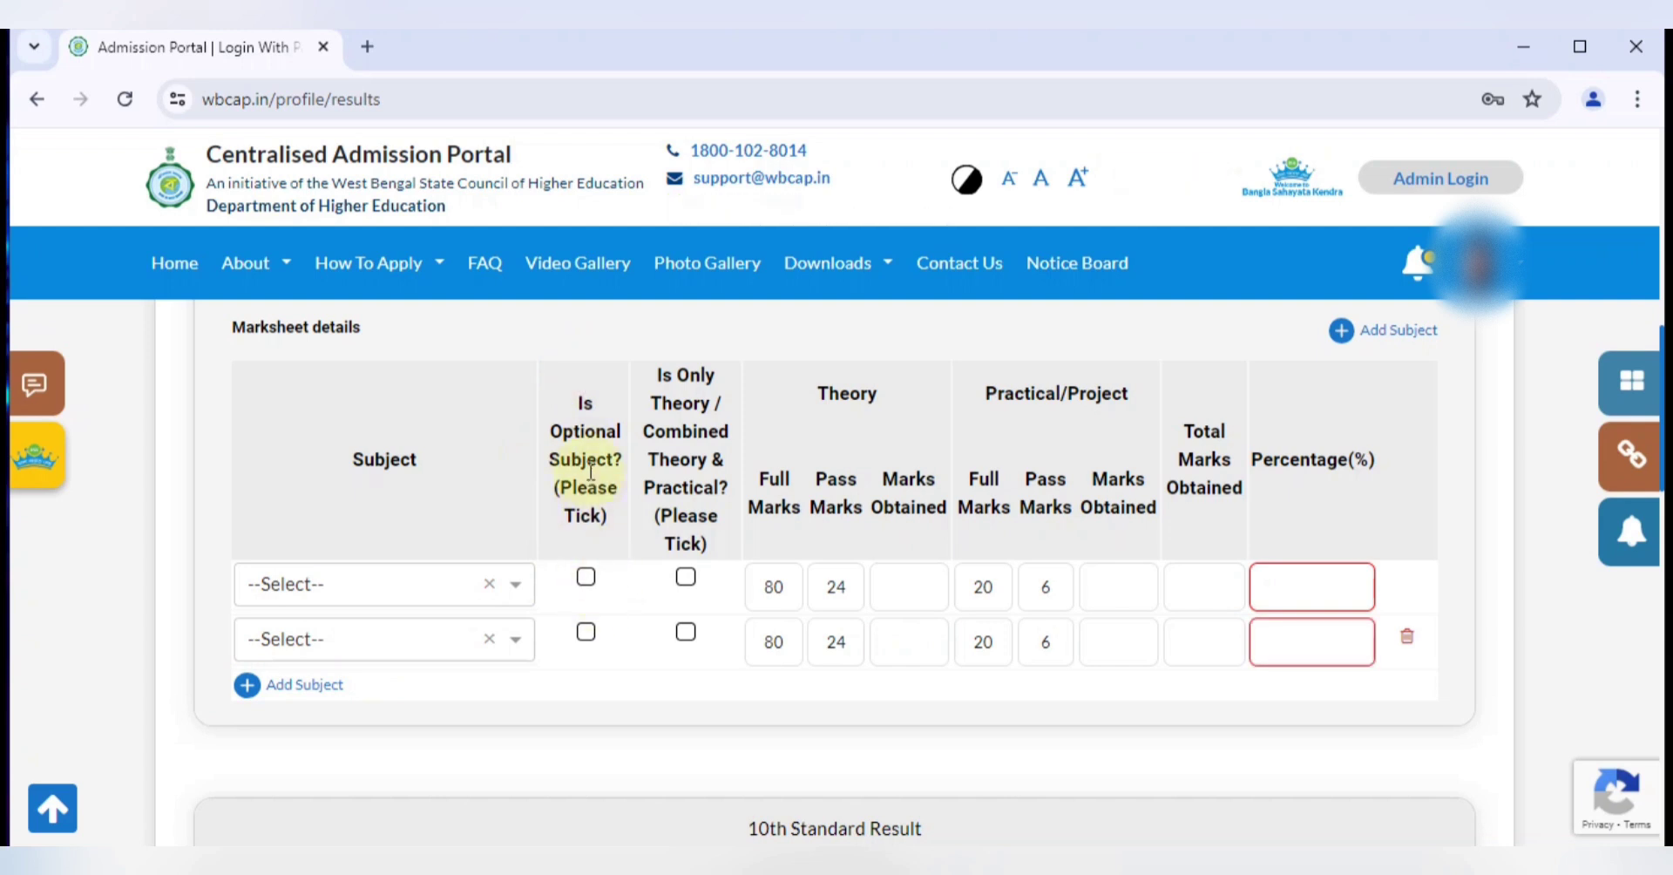
Step: Try the optional subject tick on the first row of the marksheet
left_click(588, 582)
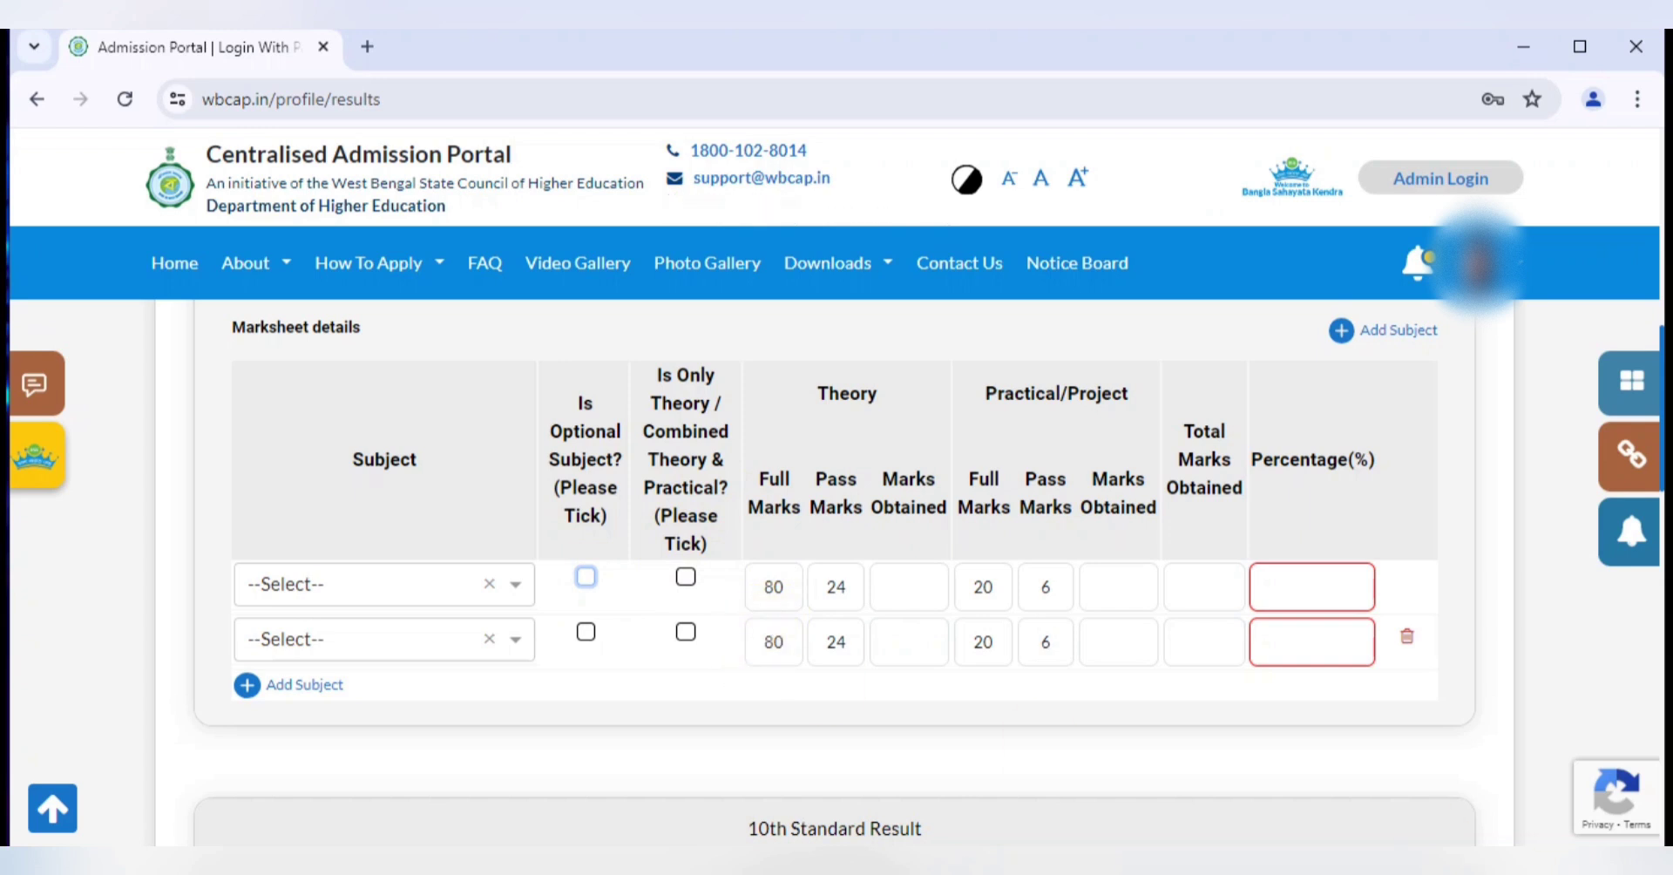
left_click(851, 708)
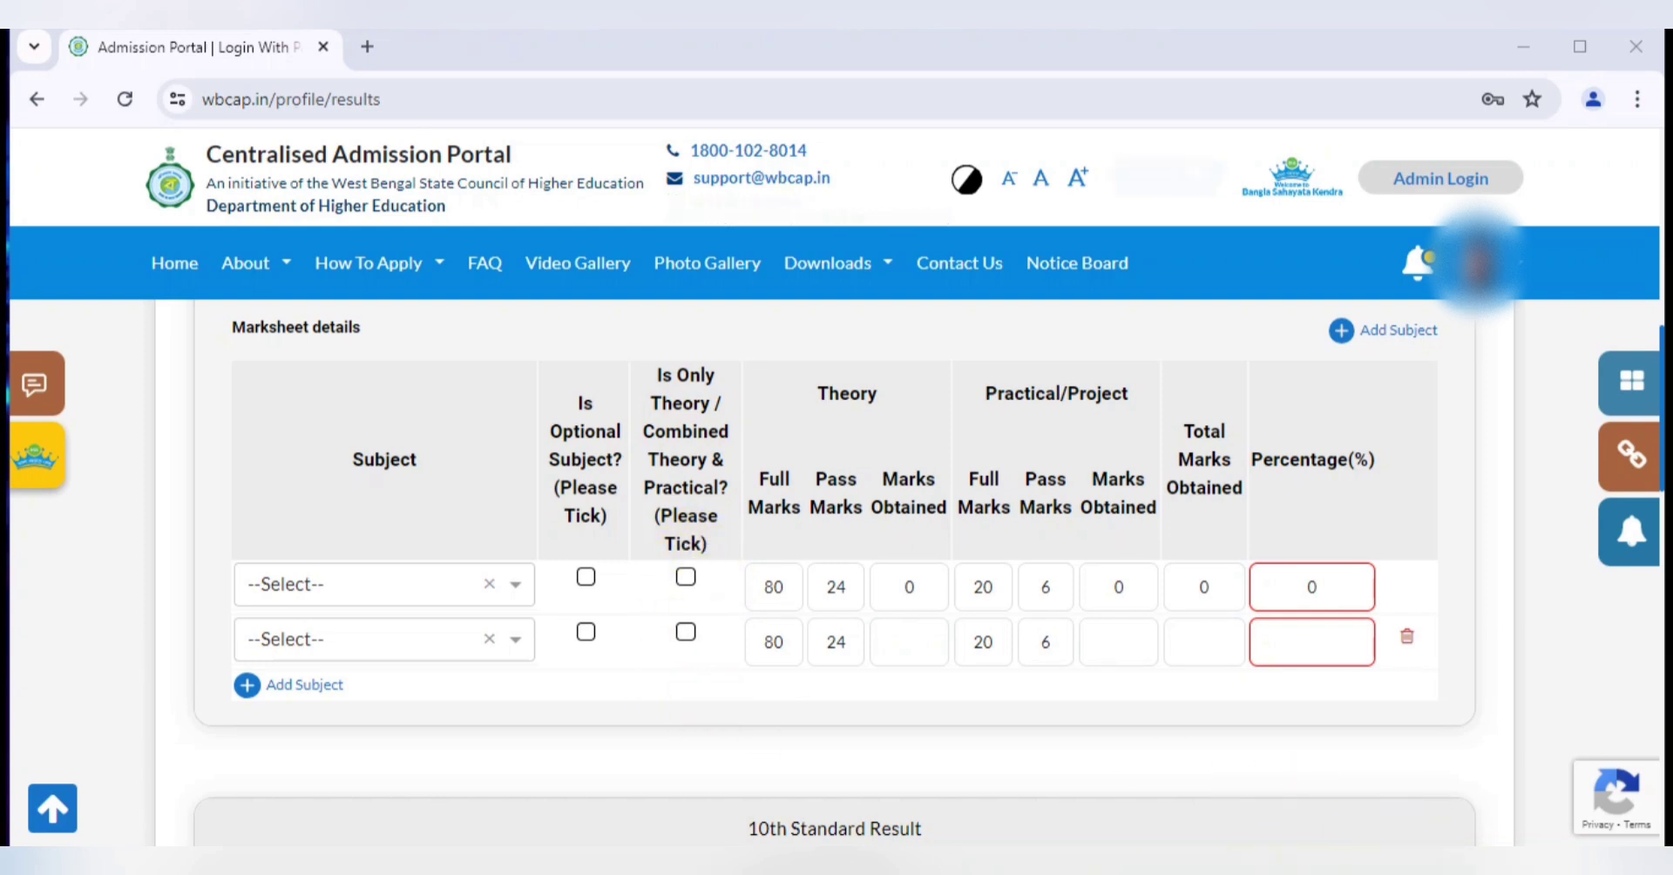
left_click(332, 673)
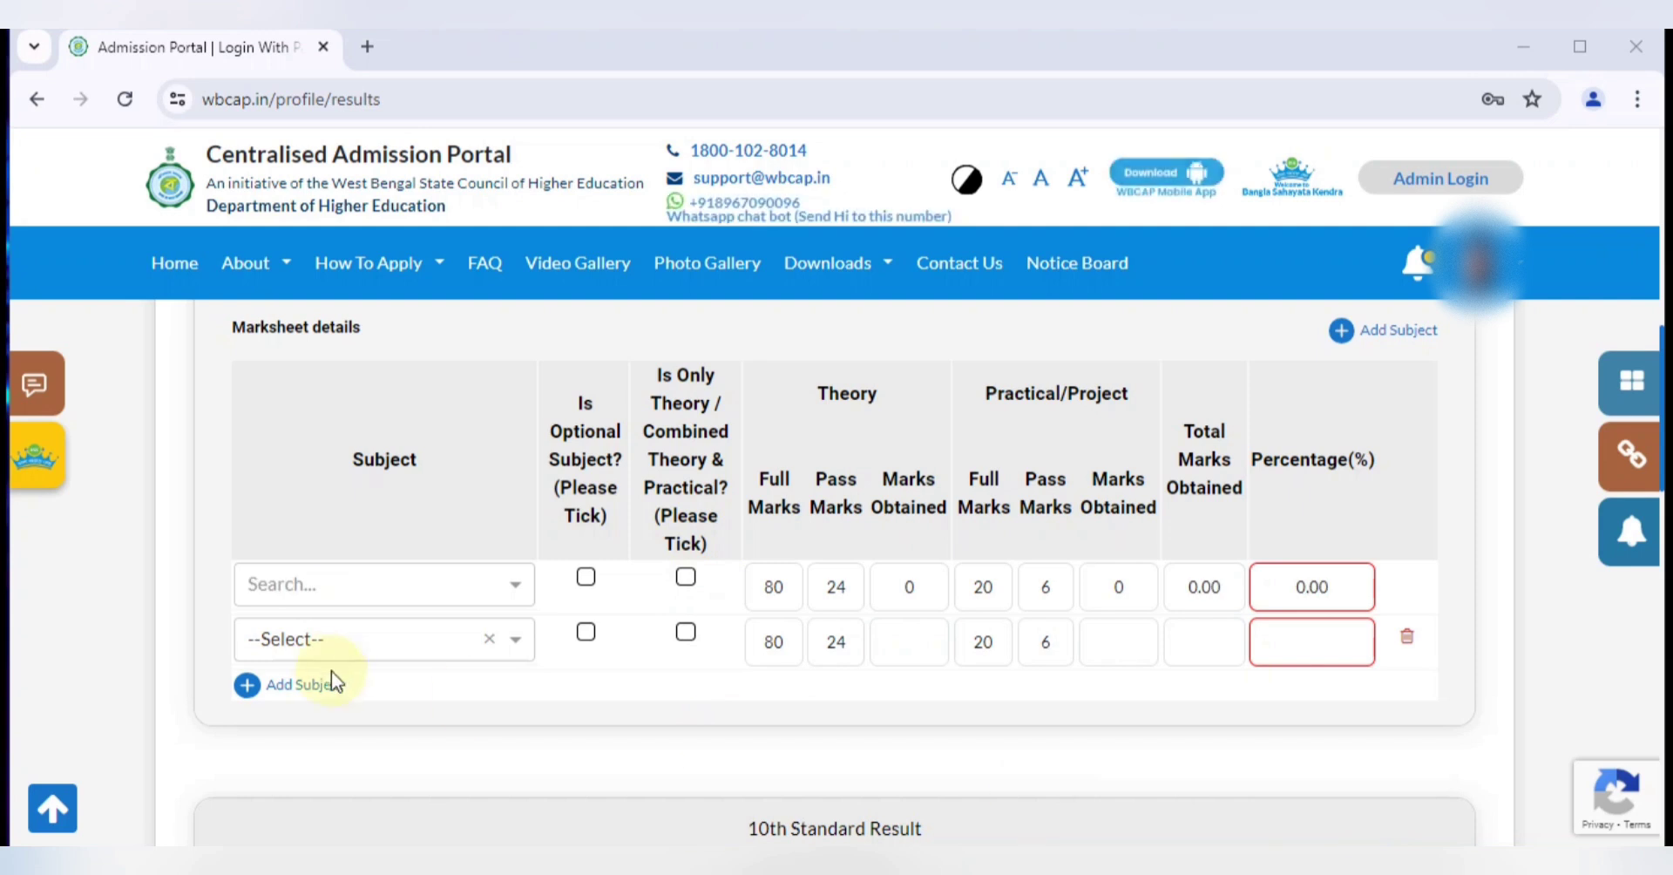
Step: Search for BENGALI in the first marksheet row, choose WB-HS - Bengali as the subject and set its language type to 1st Lang
left_click(494, 582)
left_click(515, 586)
left_click(515, 586)
scroll(348, 435, "down", 3)
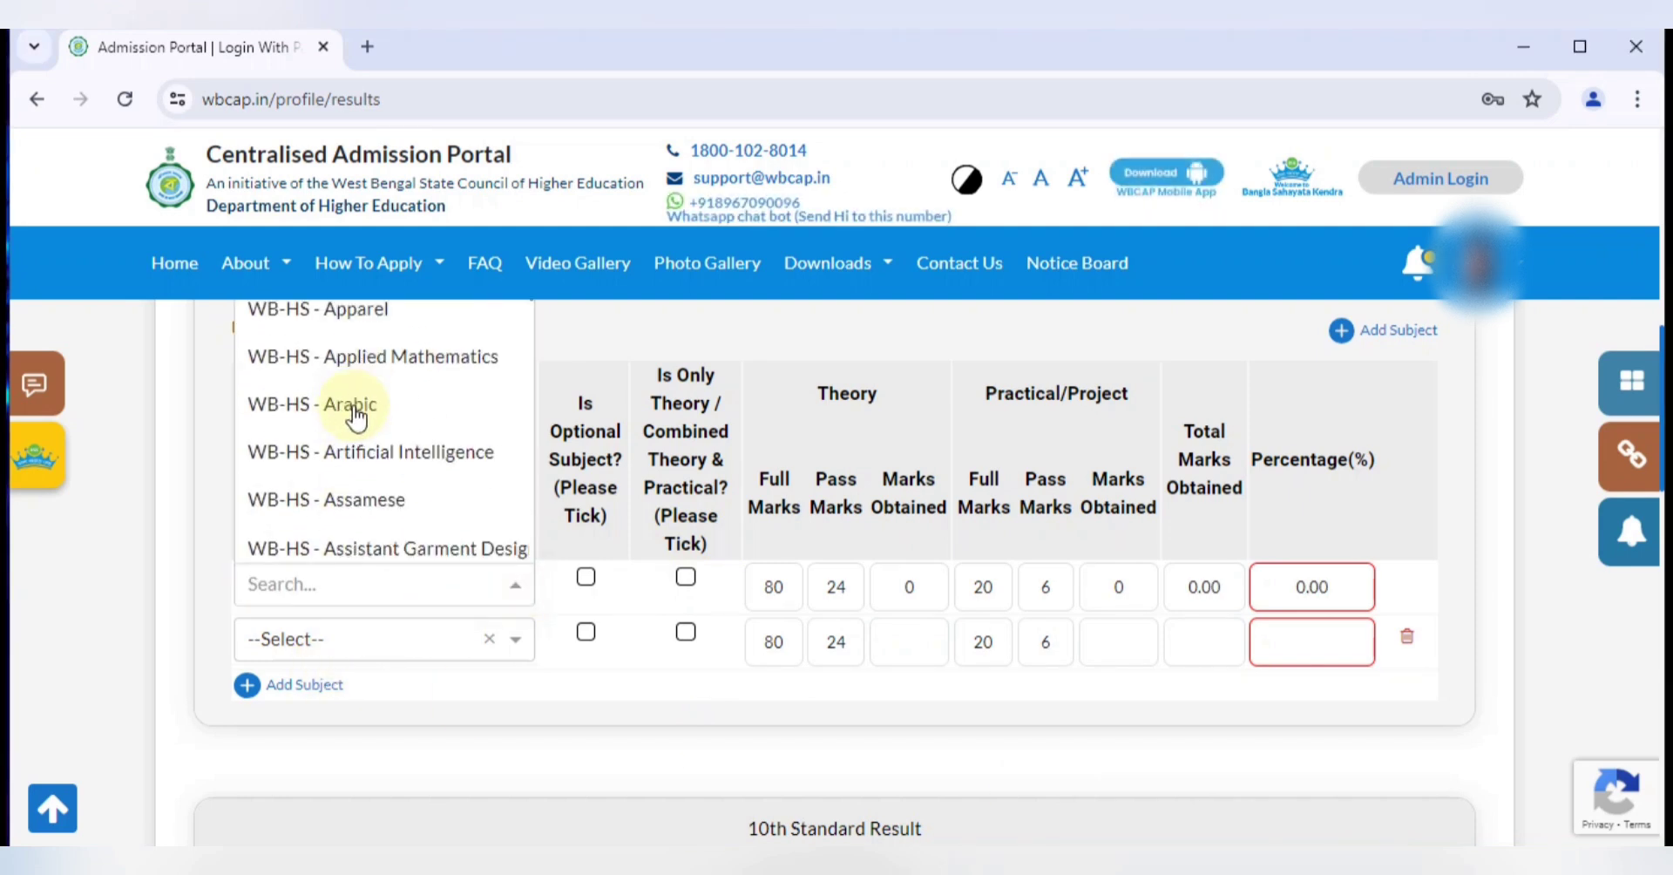
scroll(356, 418, "down", 3)
scroll(356, 422, "up", 6)
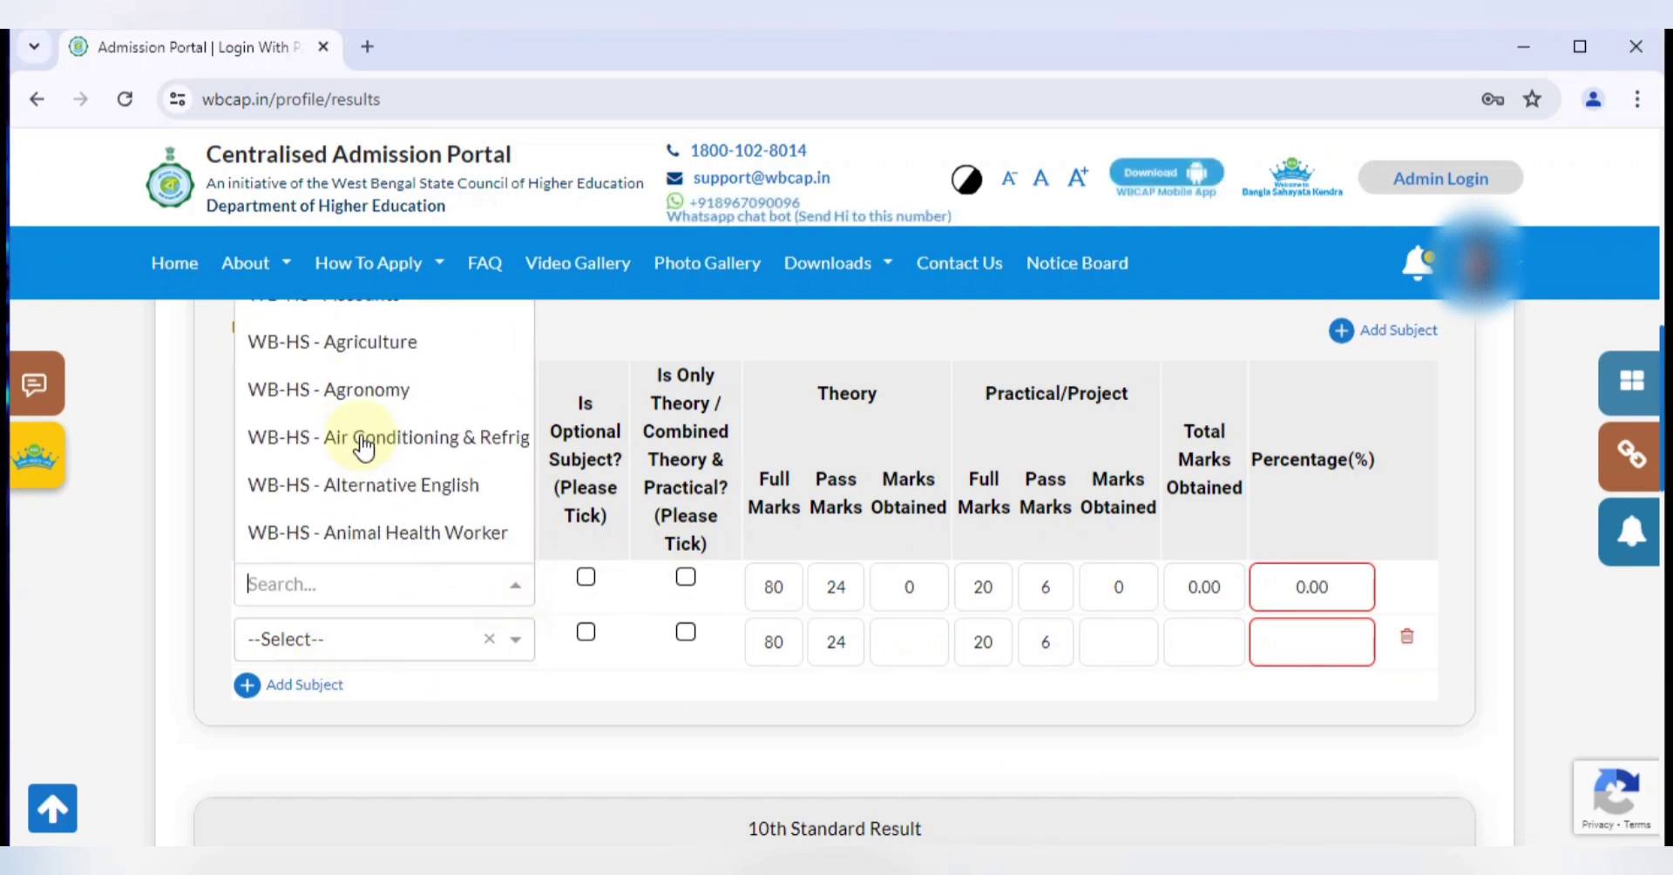
scroll(359, 445, "down", 6)
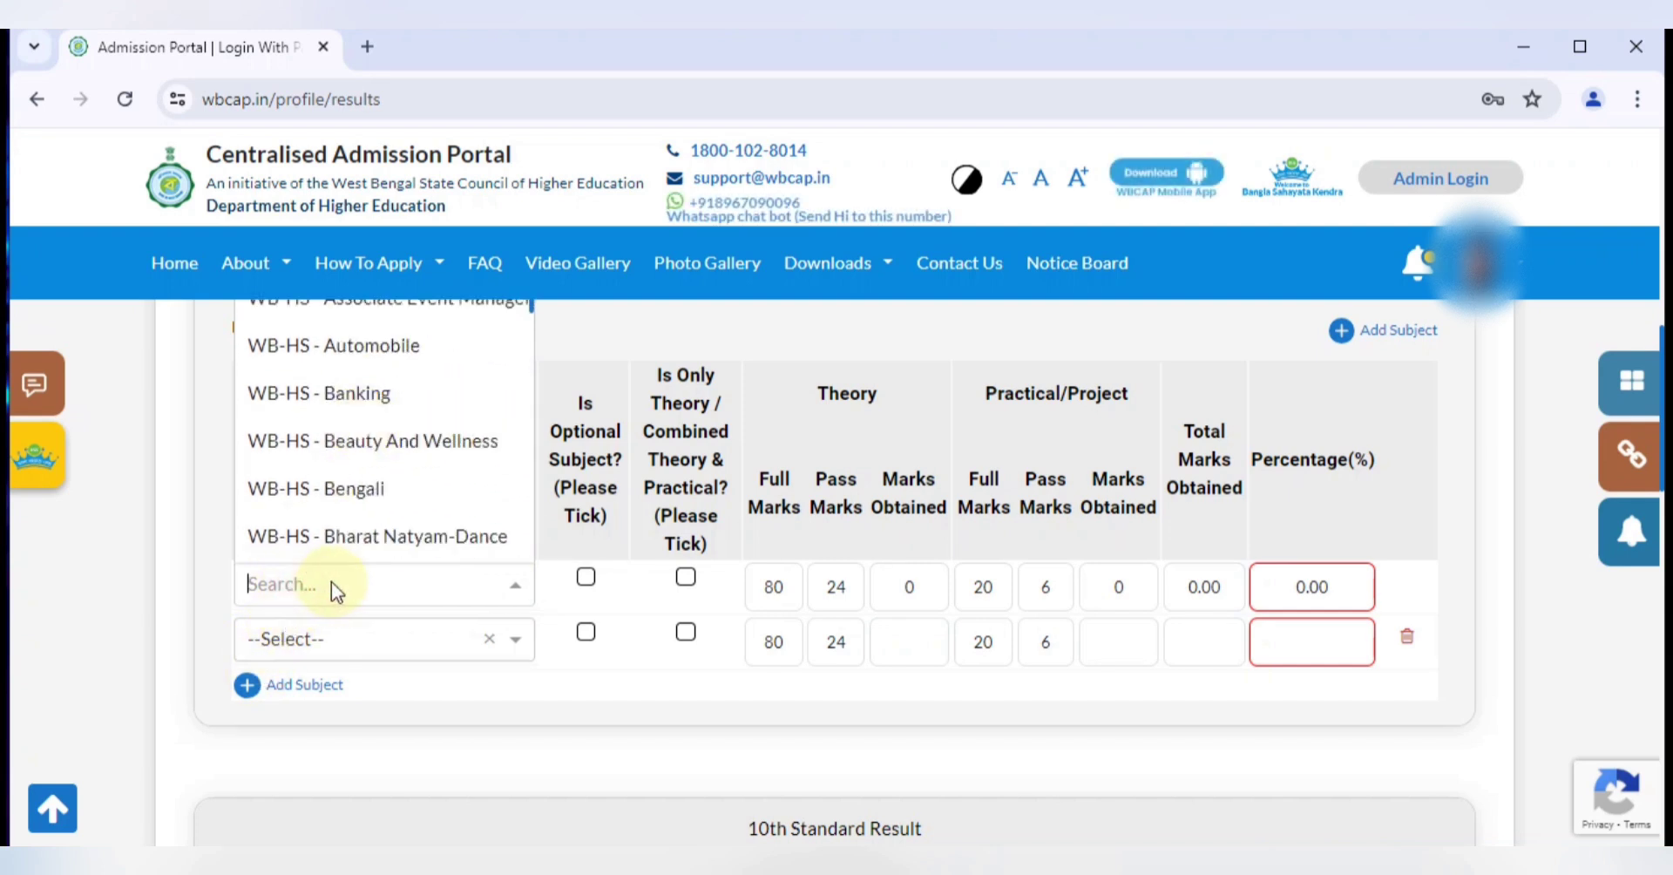
type("BENGALI")
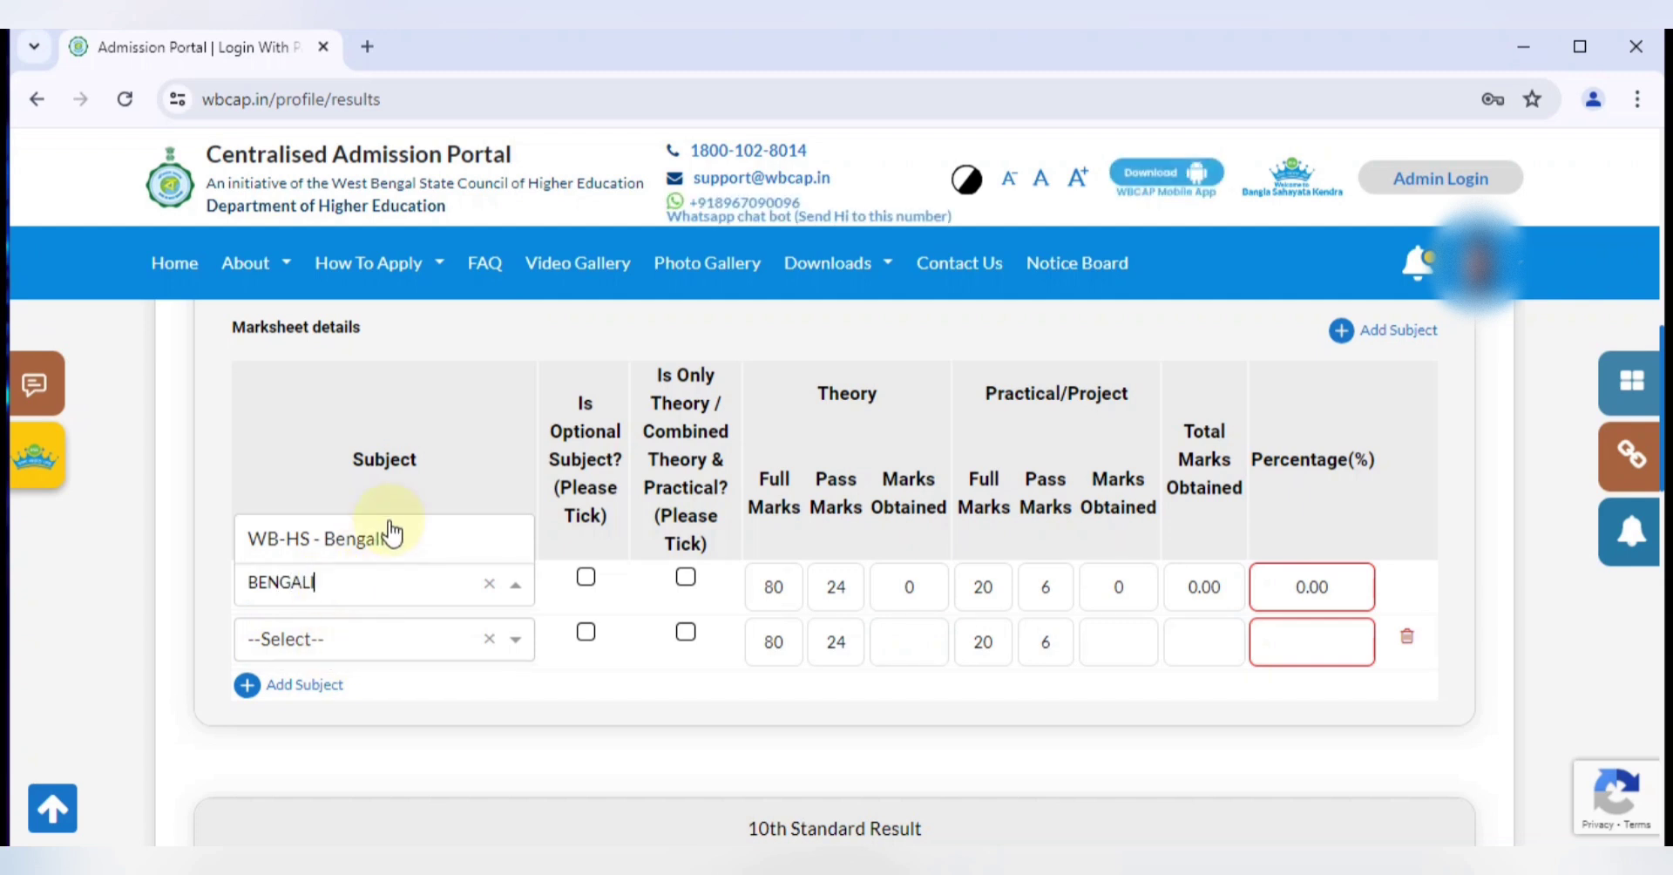
left_click(390, 531)
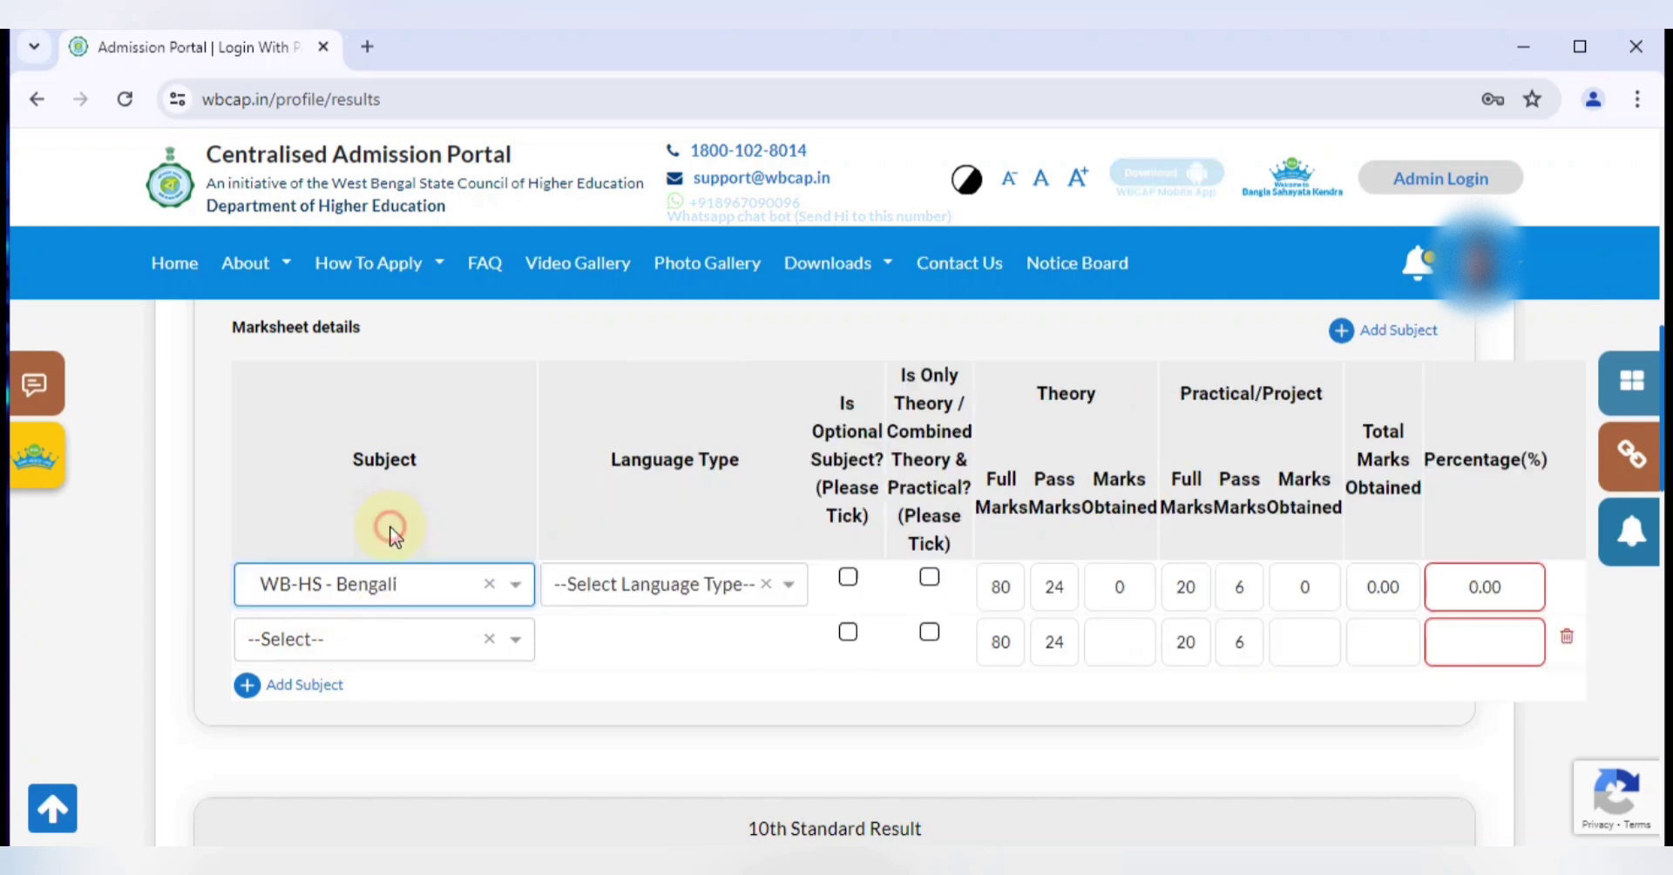
left_click(727, 593)
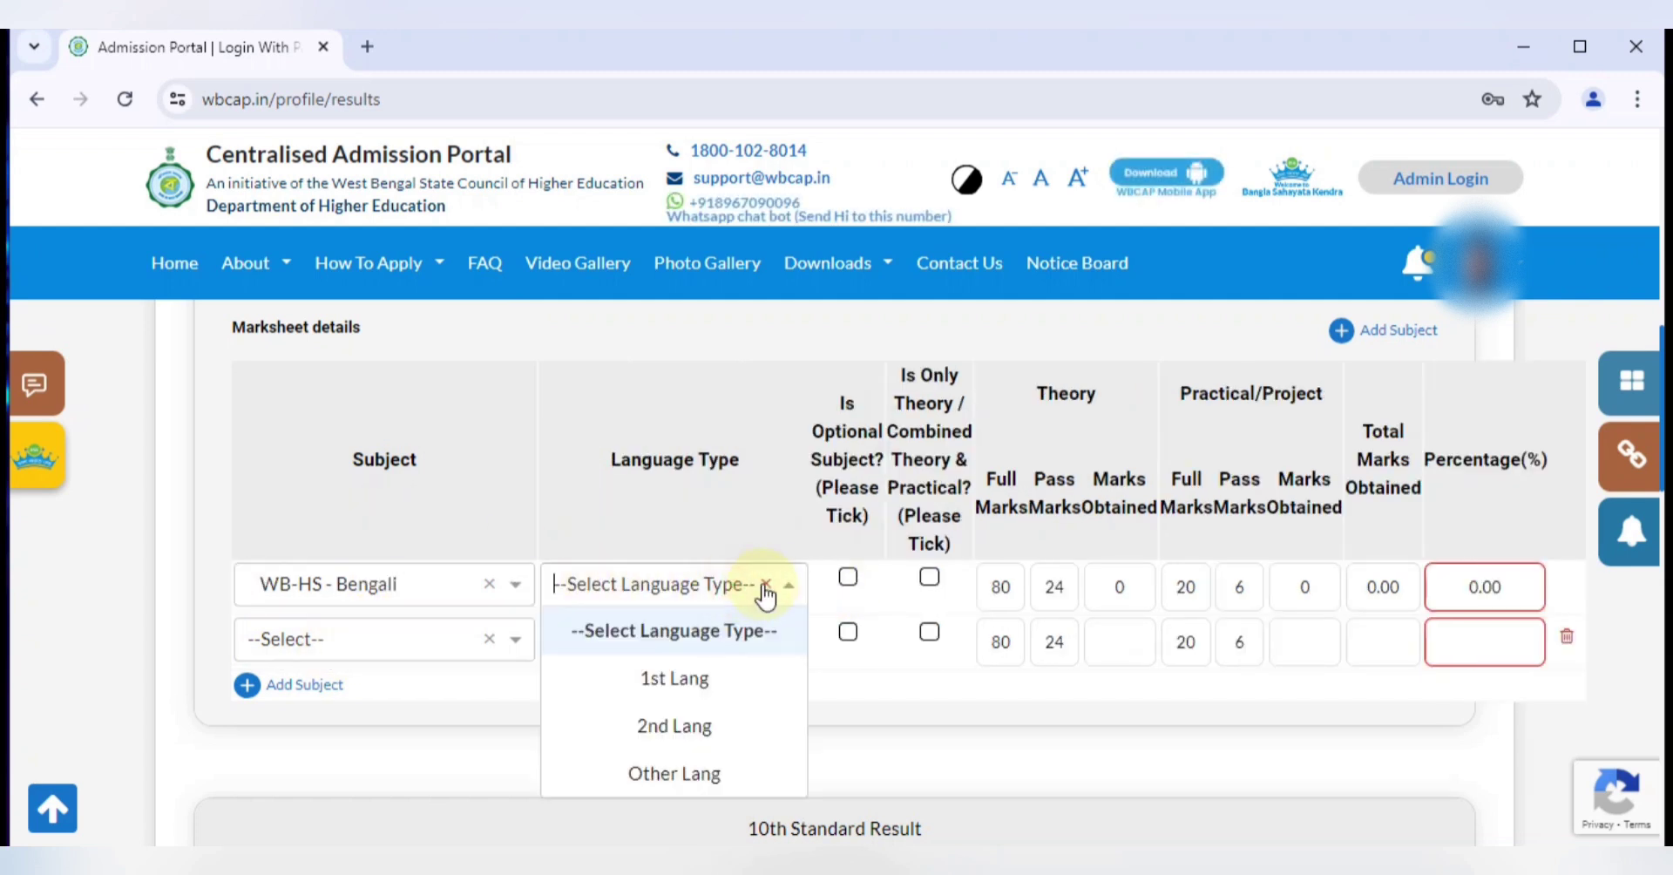
left_click(669, 678)
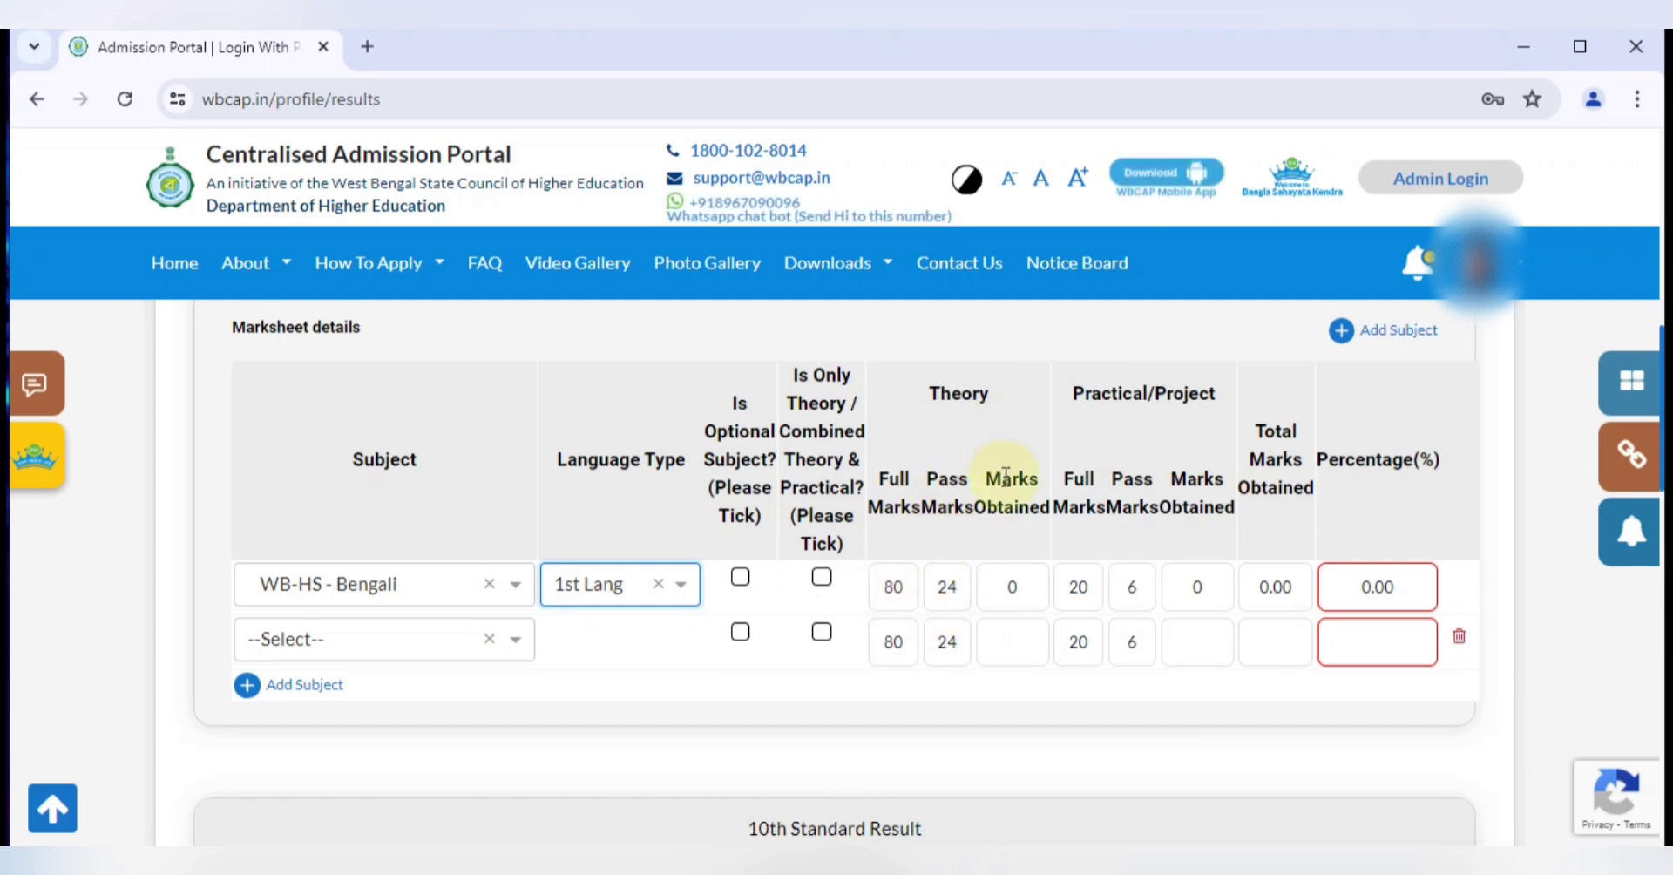
Step: Go through the theory and practical/project marks obtained fields of the Bengali row without entering any marks
left_click(1002, 589)
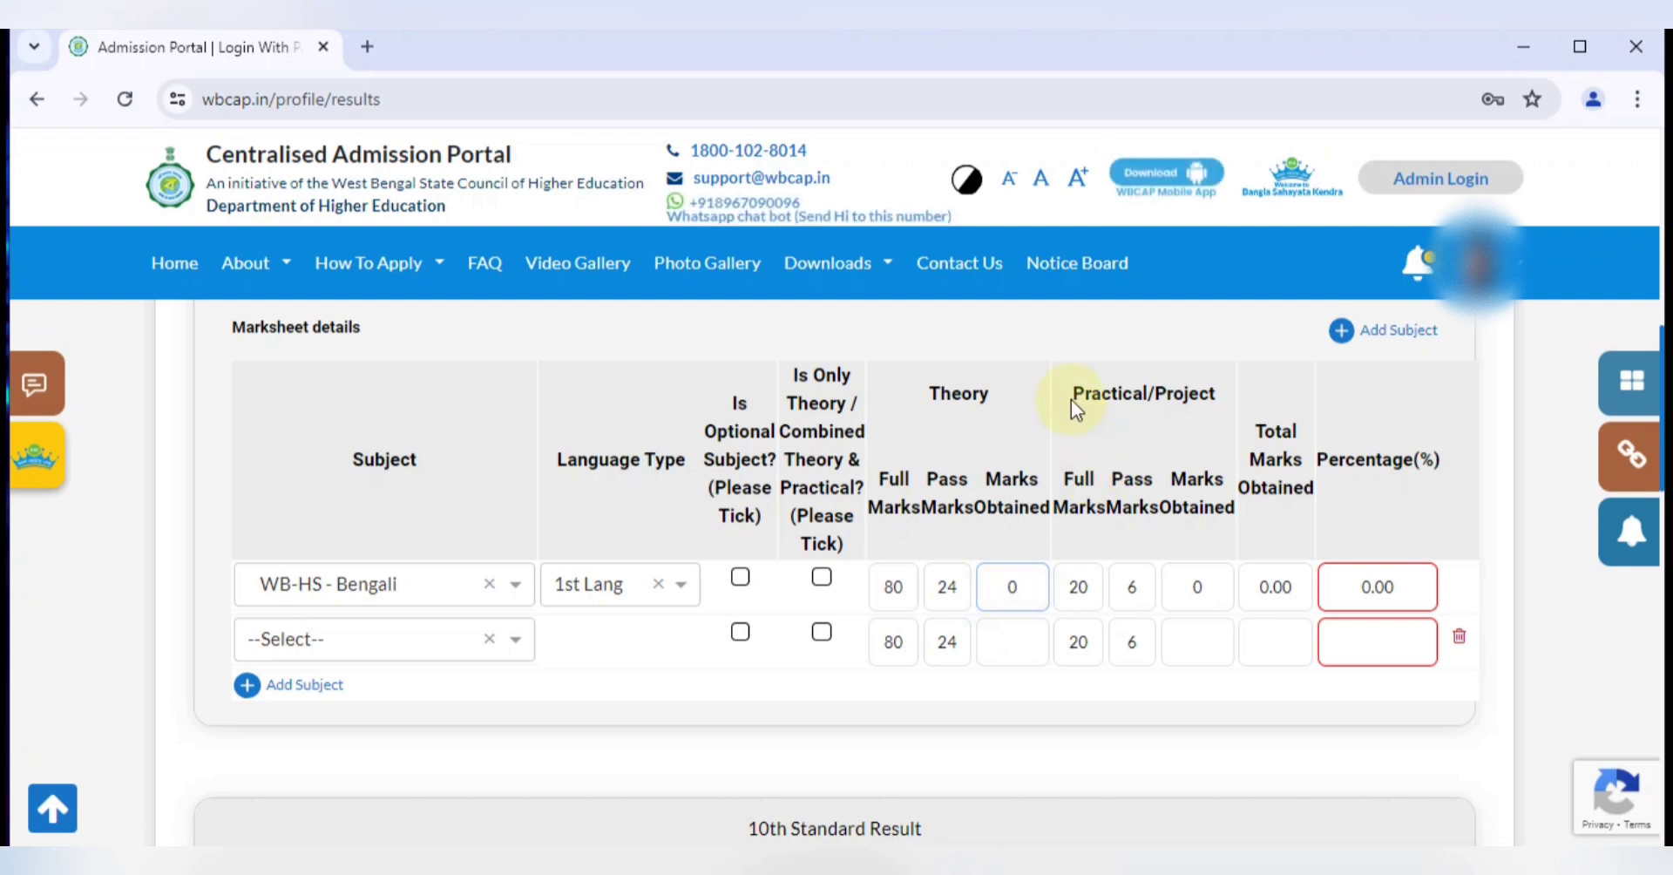
left_click_drag(1072, 394, 1187, 403)
left_click(1187, 402)
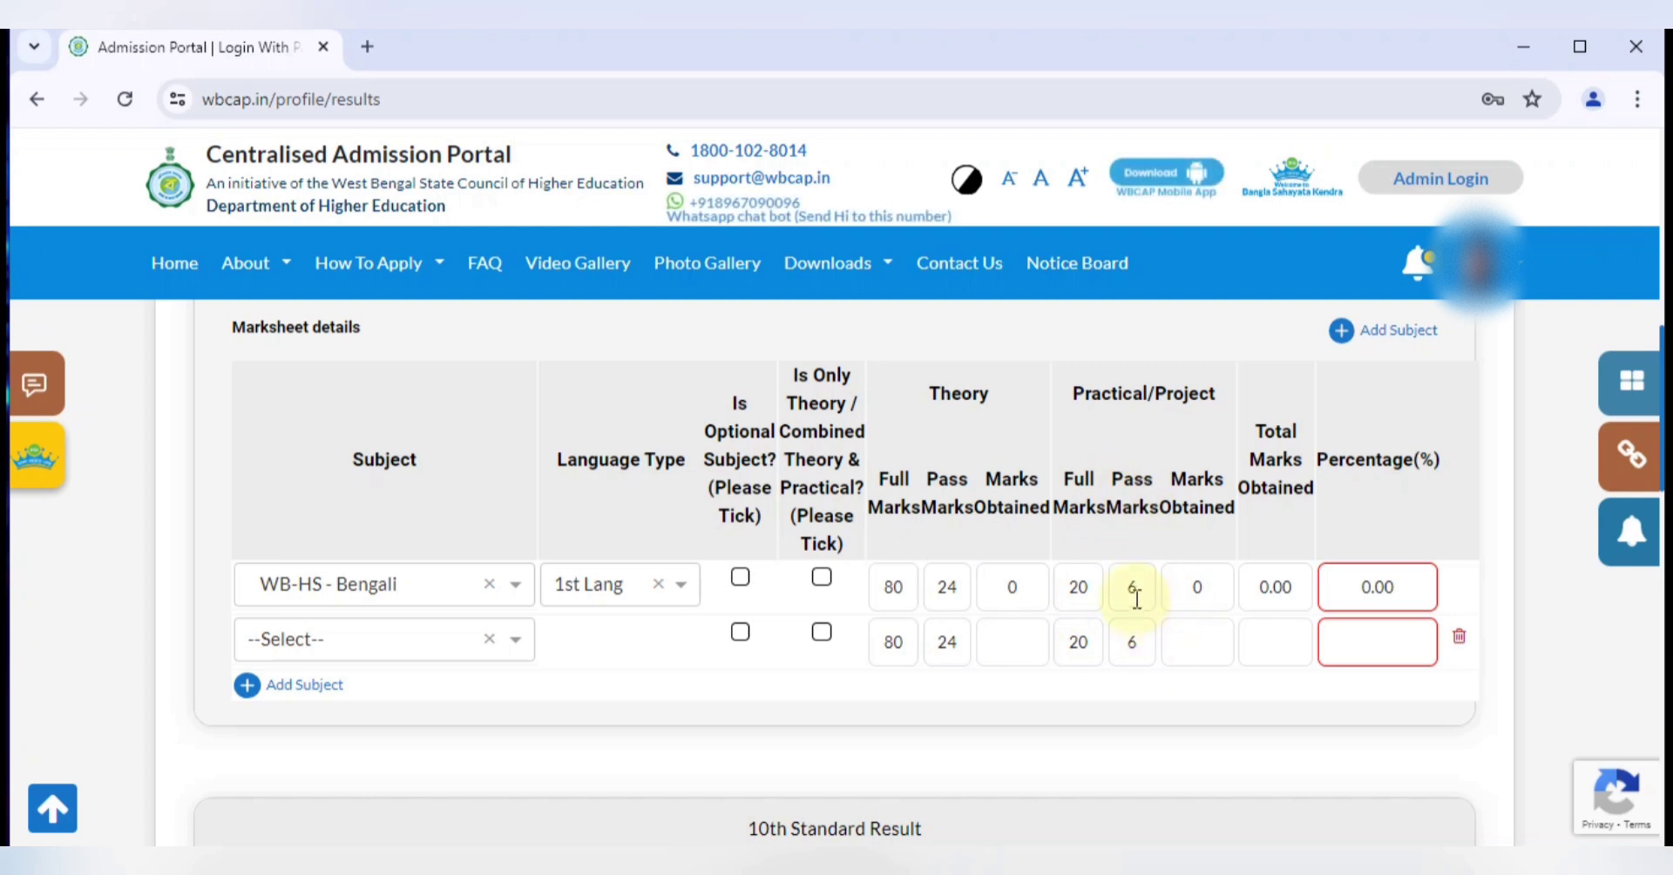
double_click(1208, 596)
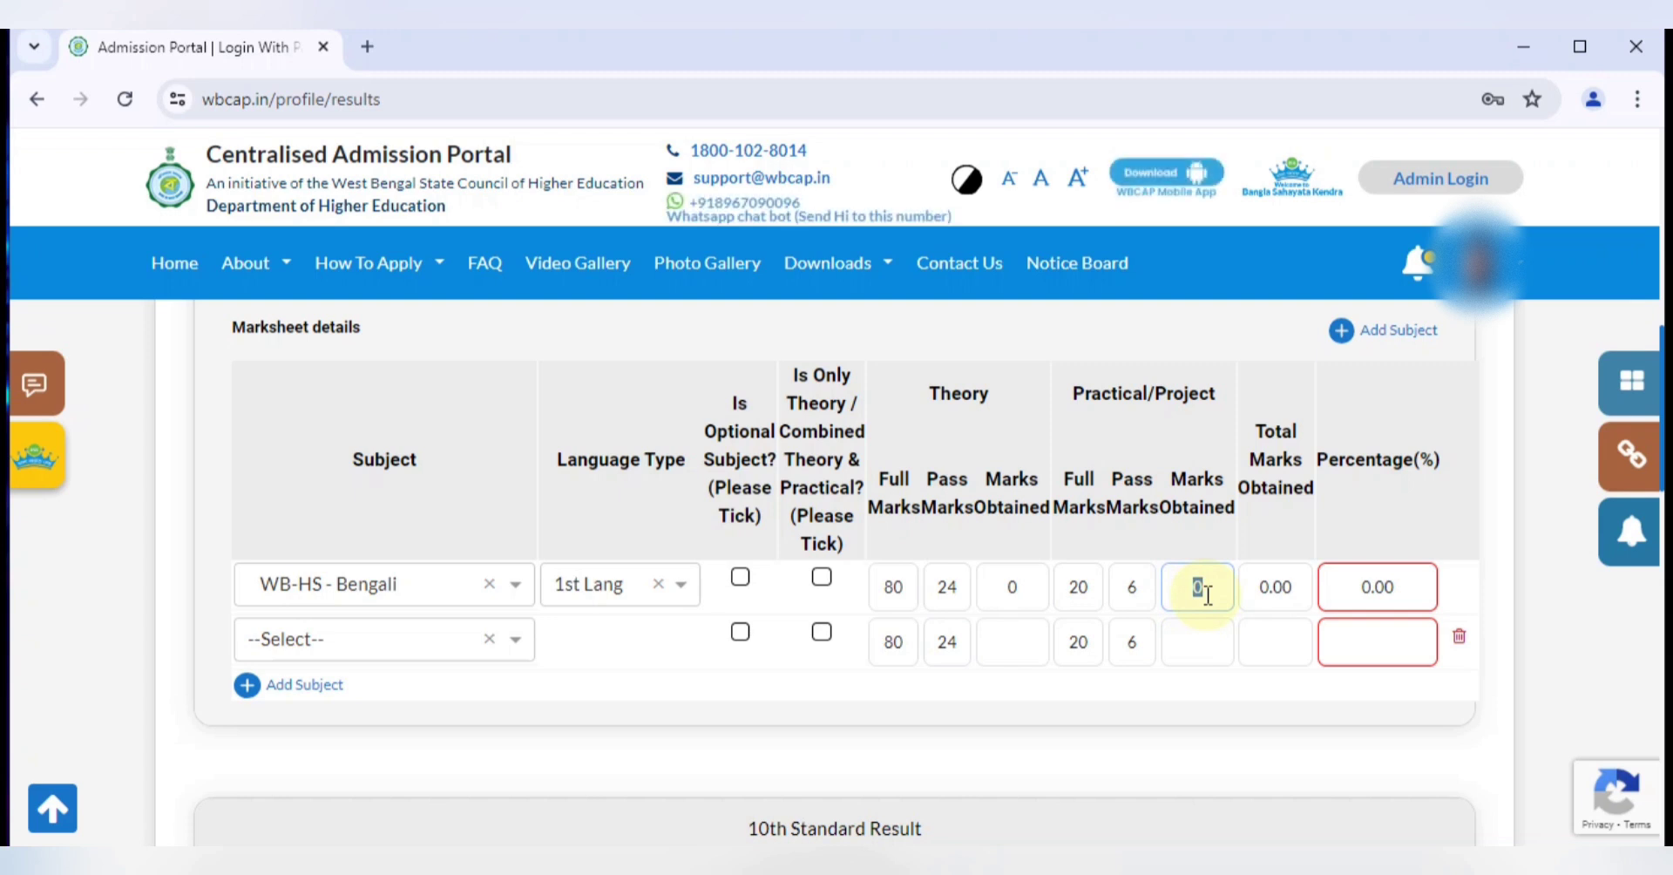
double_click(1015, 588)
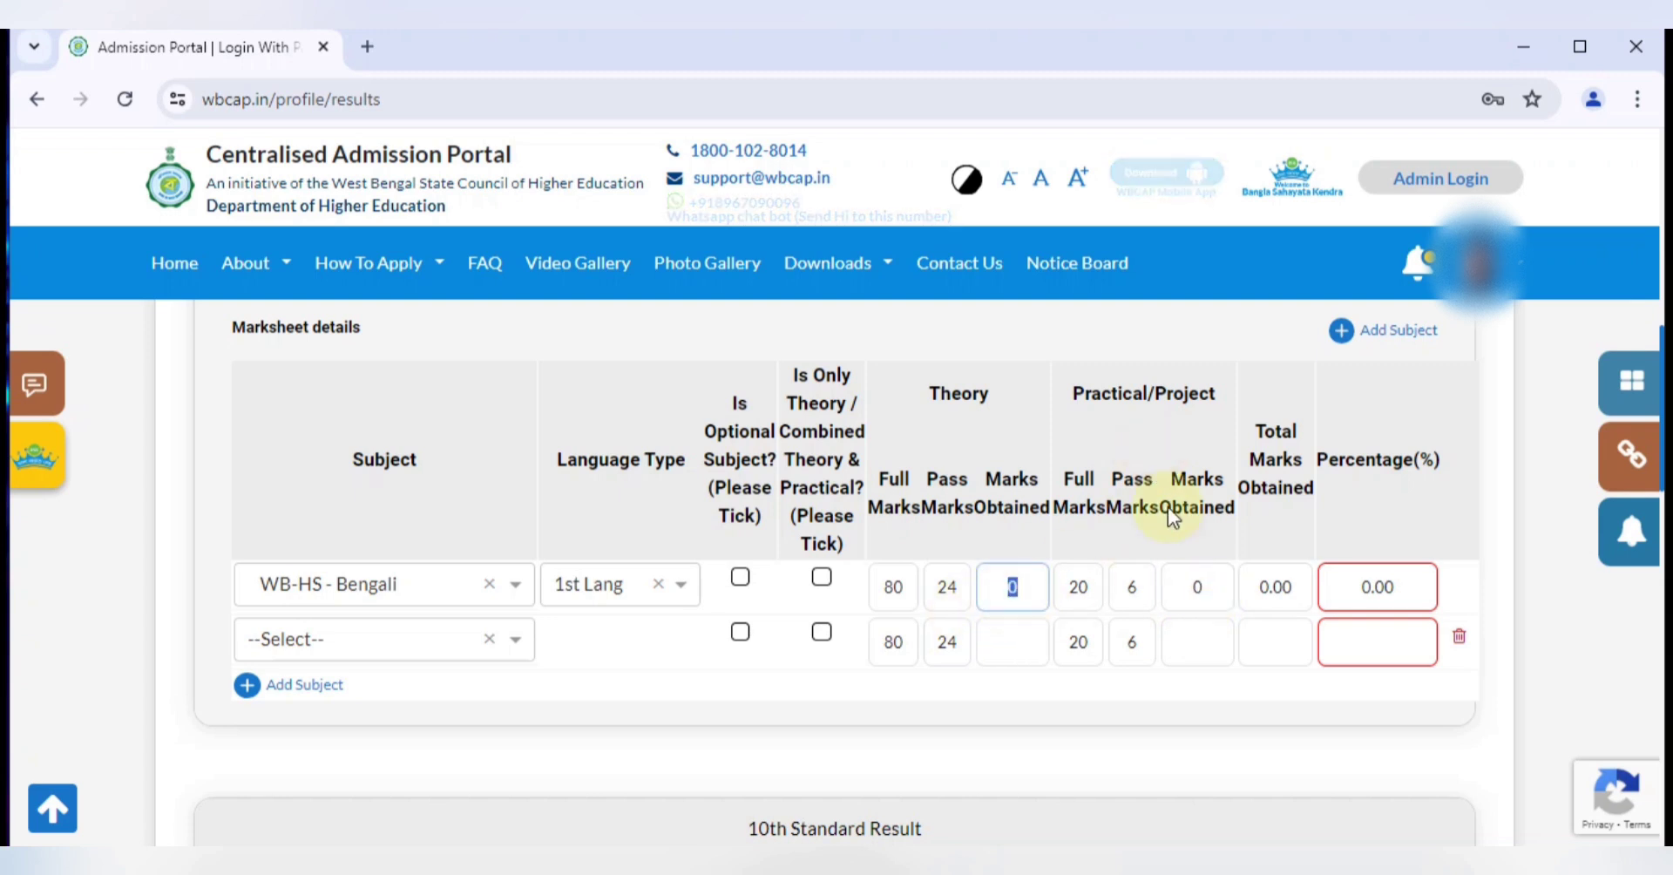
left_click(1199, 588)
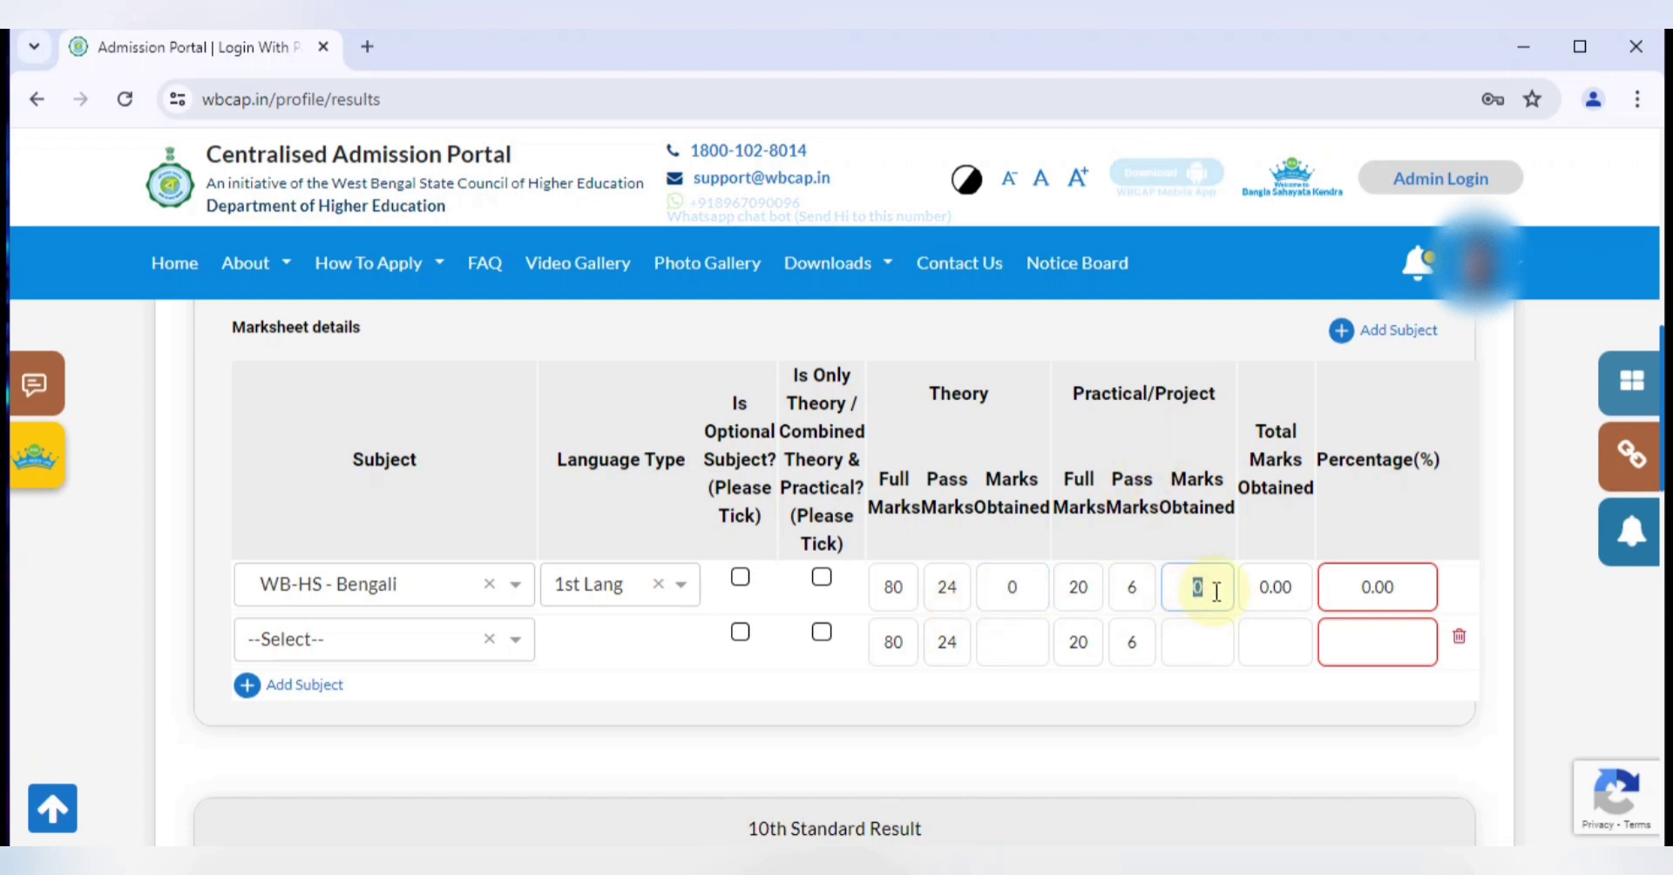
double_click(1014, 589)
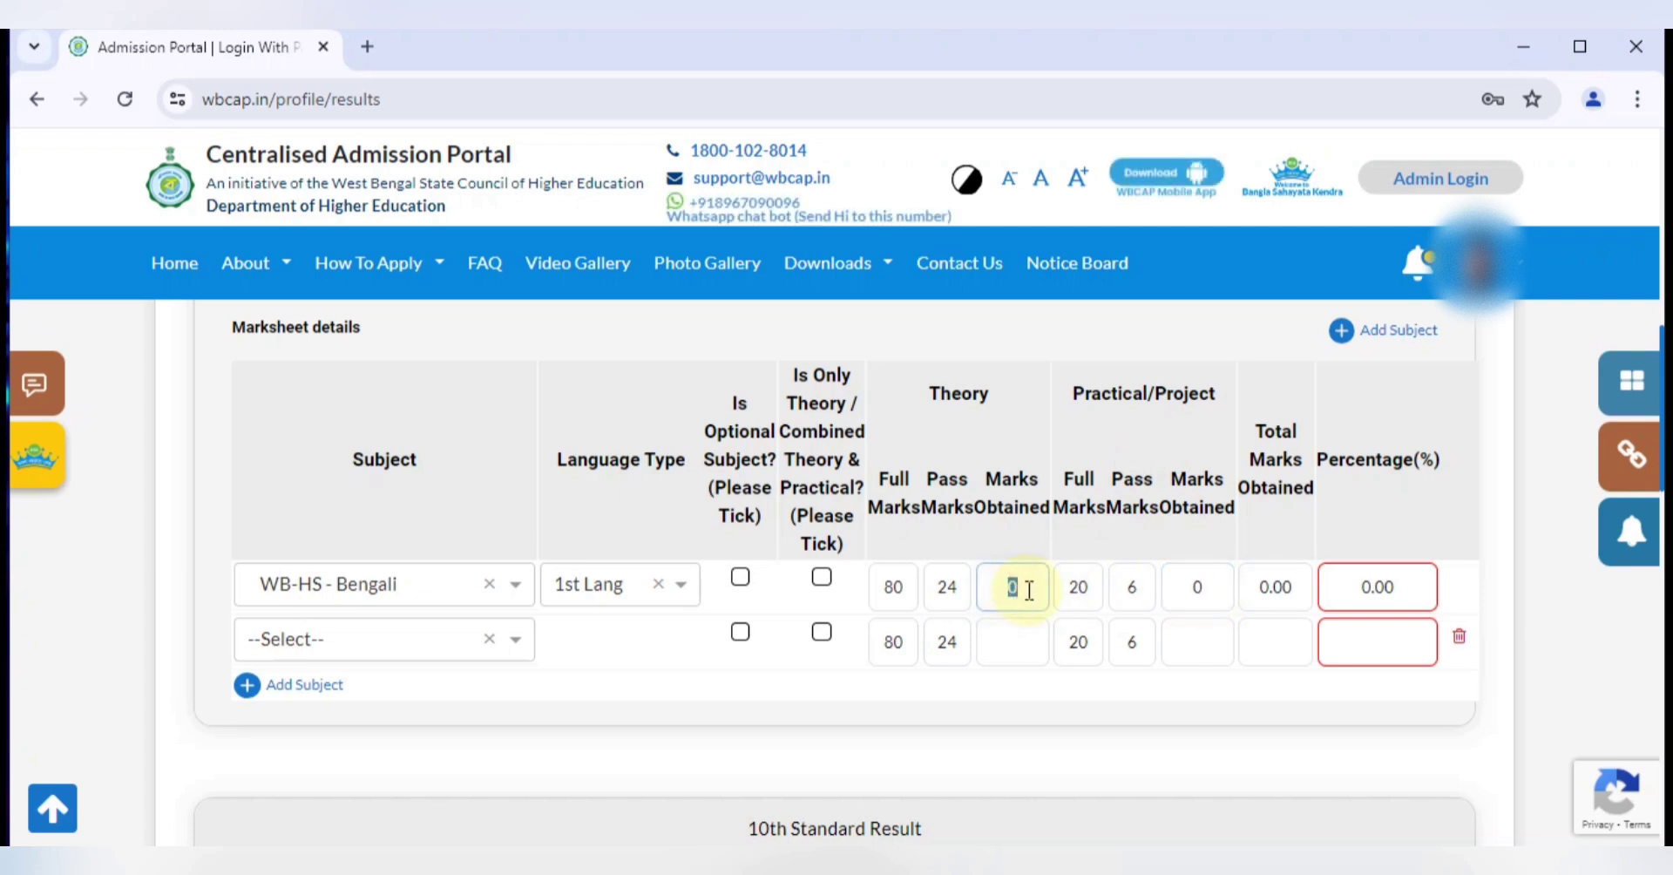
double_click(1197, 588)
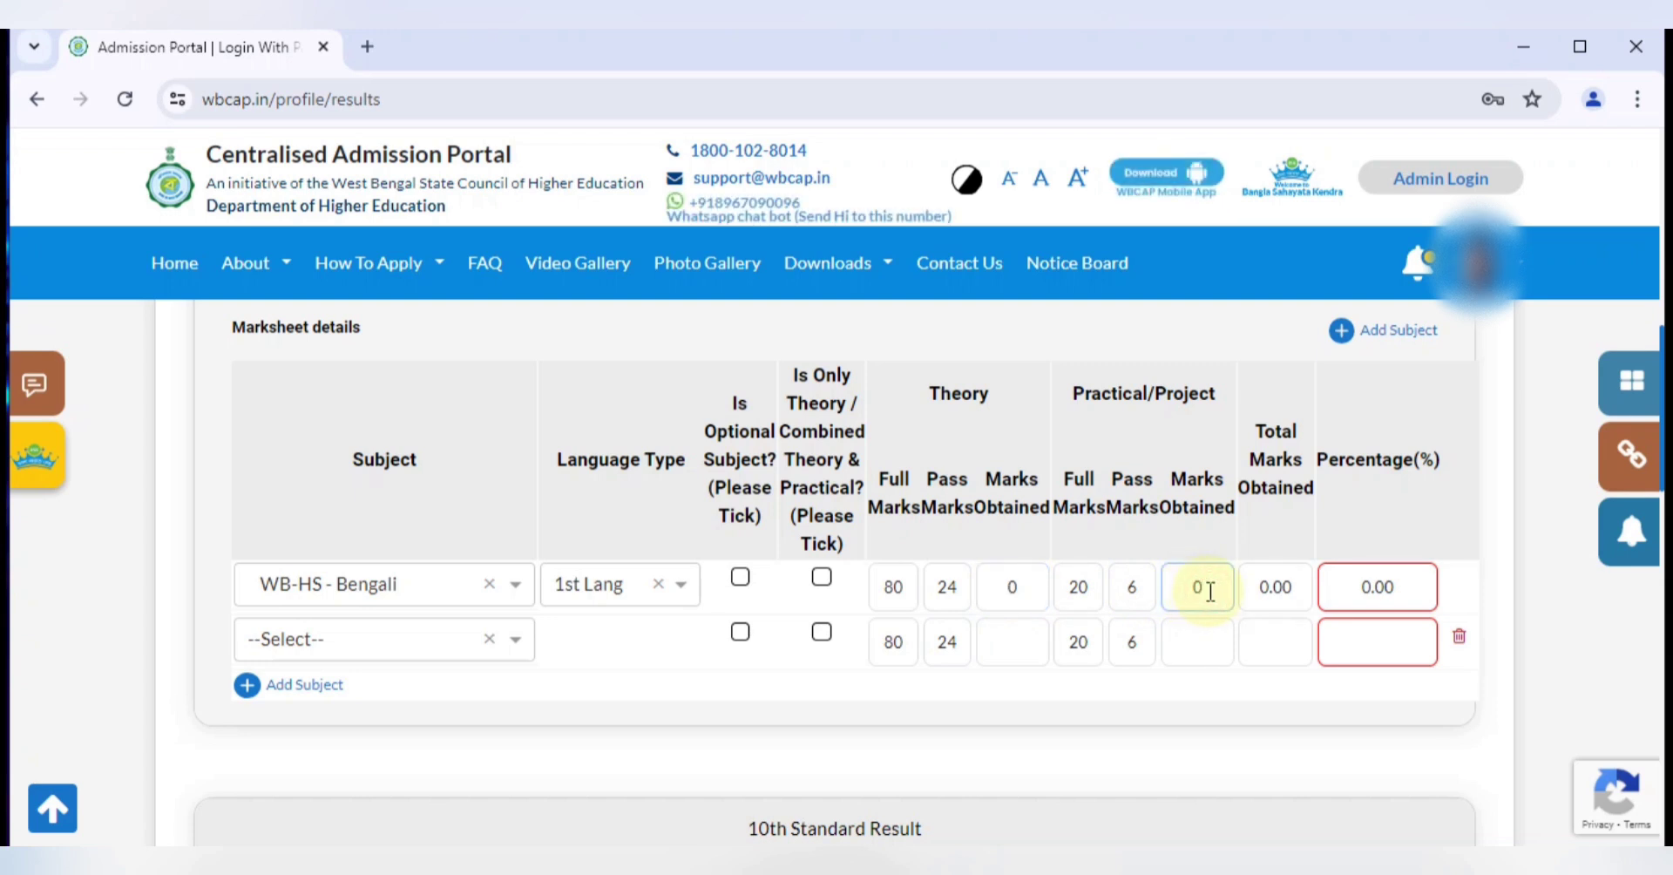
double_click(1017, 587)
double_click(1194, 589)
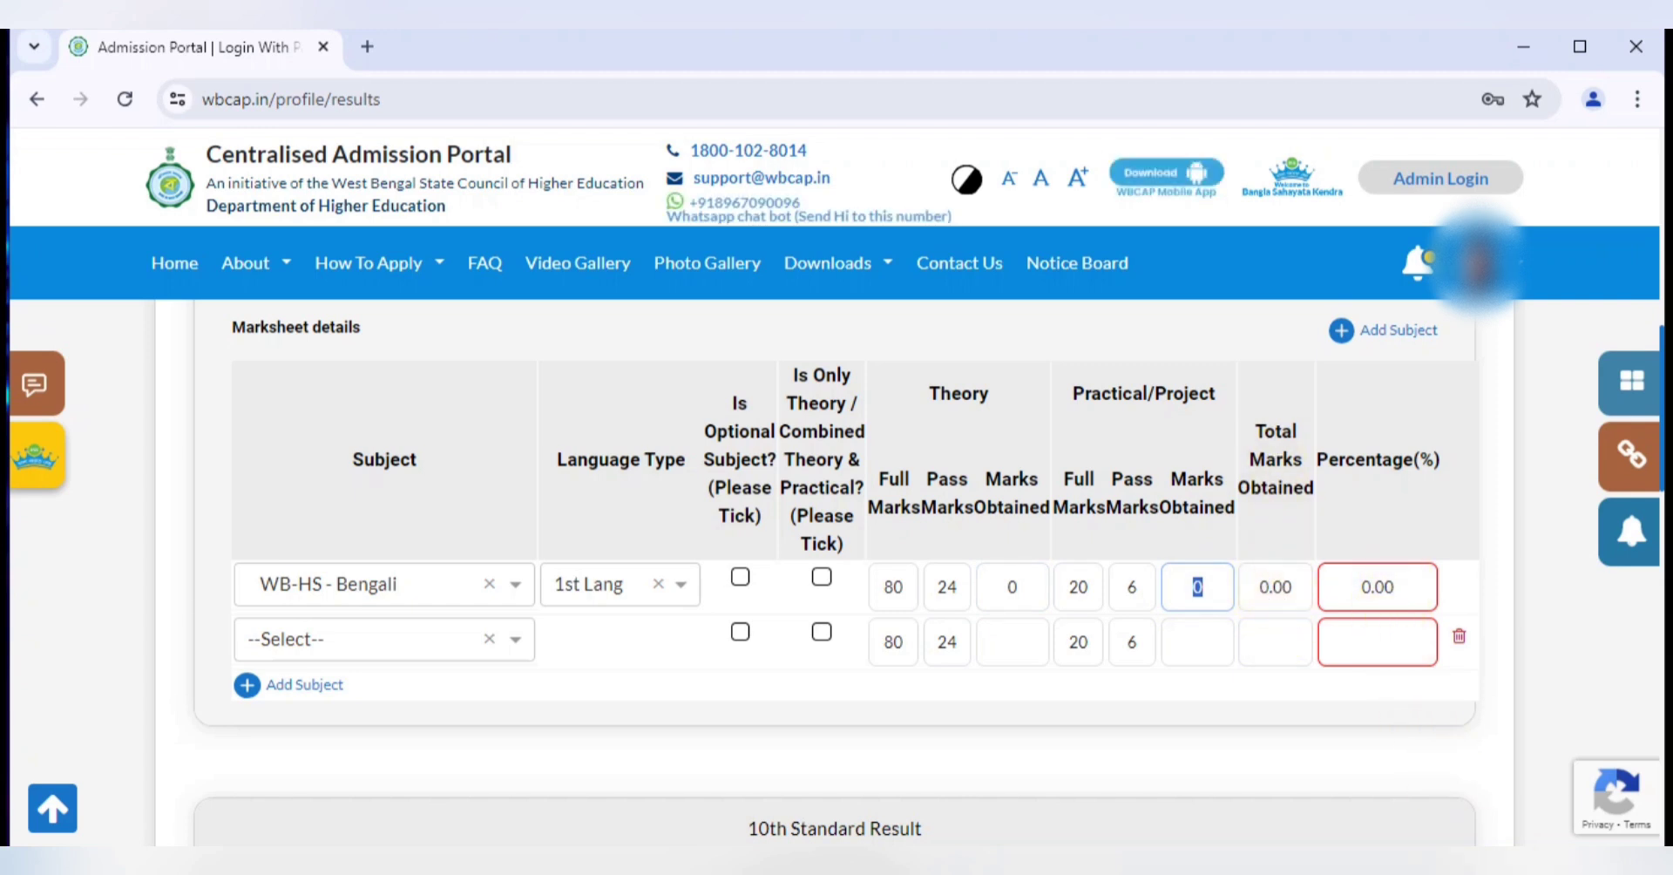
Step: Search for ENGLISH in the second 10+2 marksheet row, choose WB-HS - English and set its language type to 2nd Lang
left_click(468, 641)
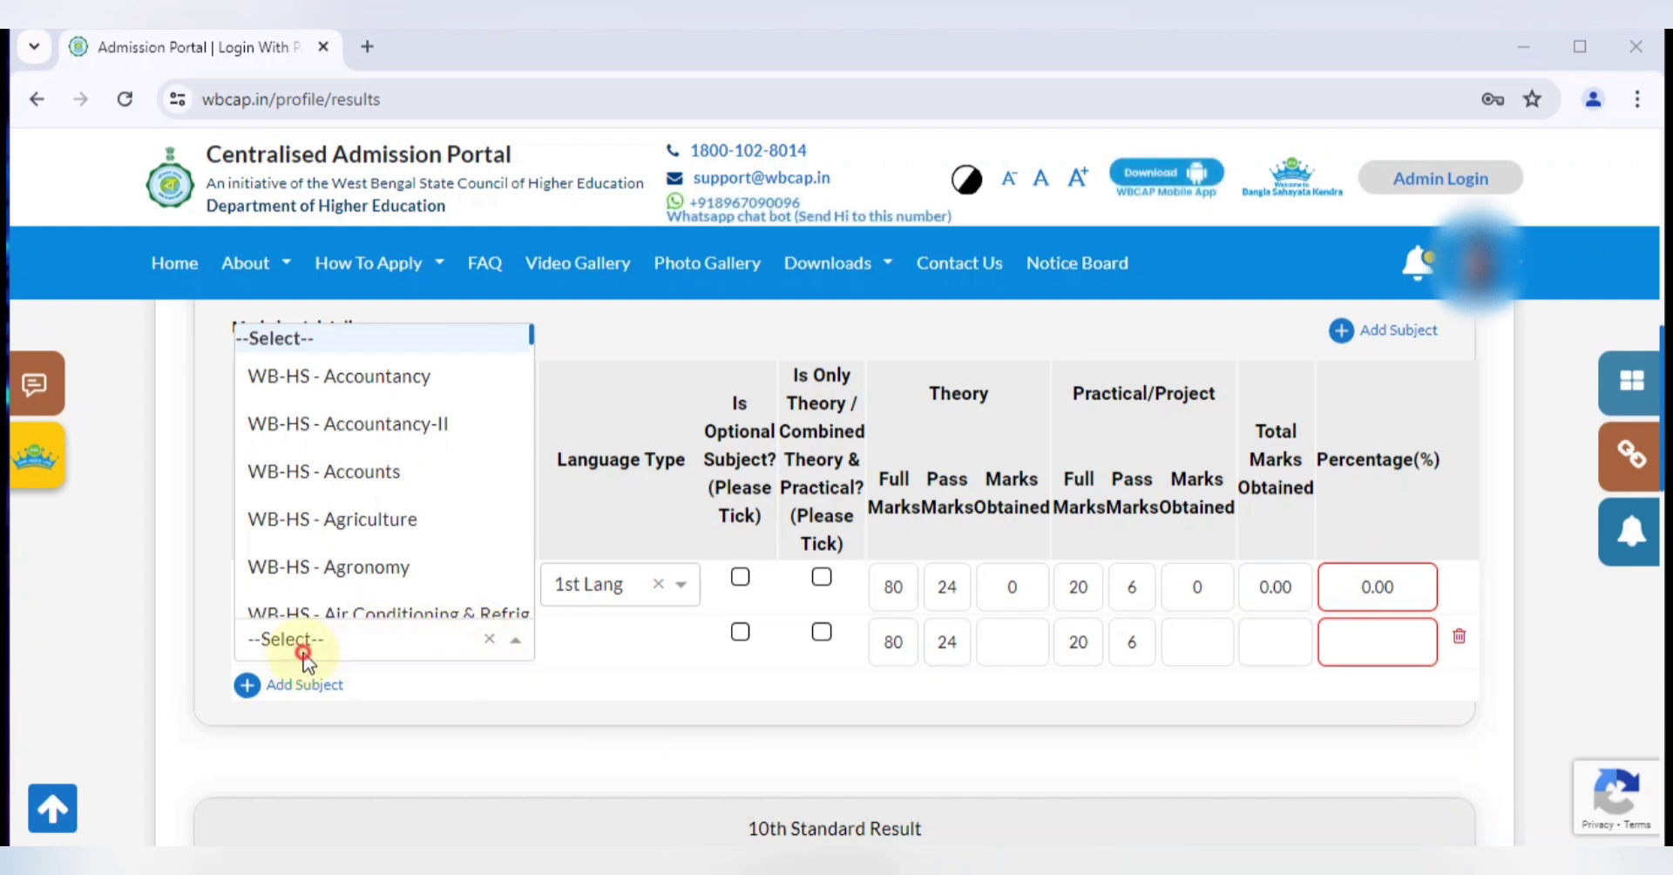
type("EN")
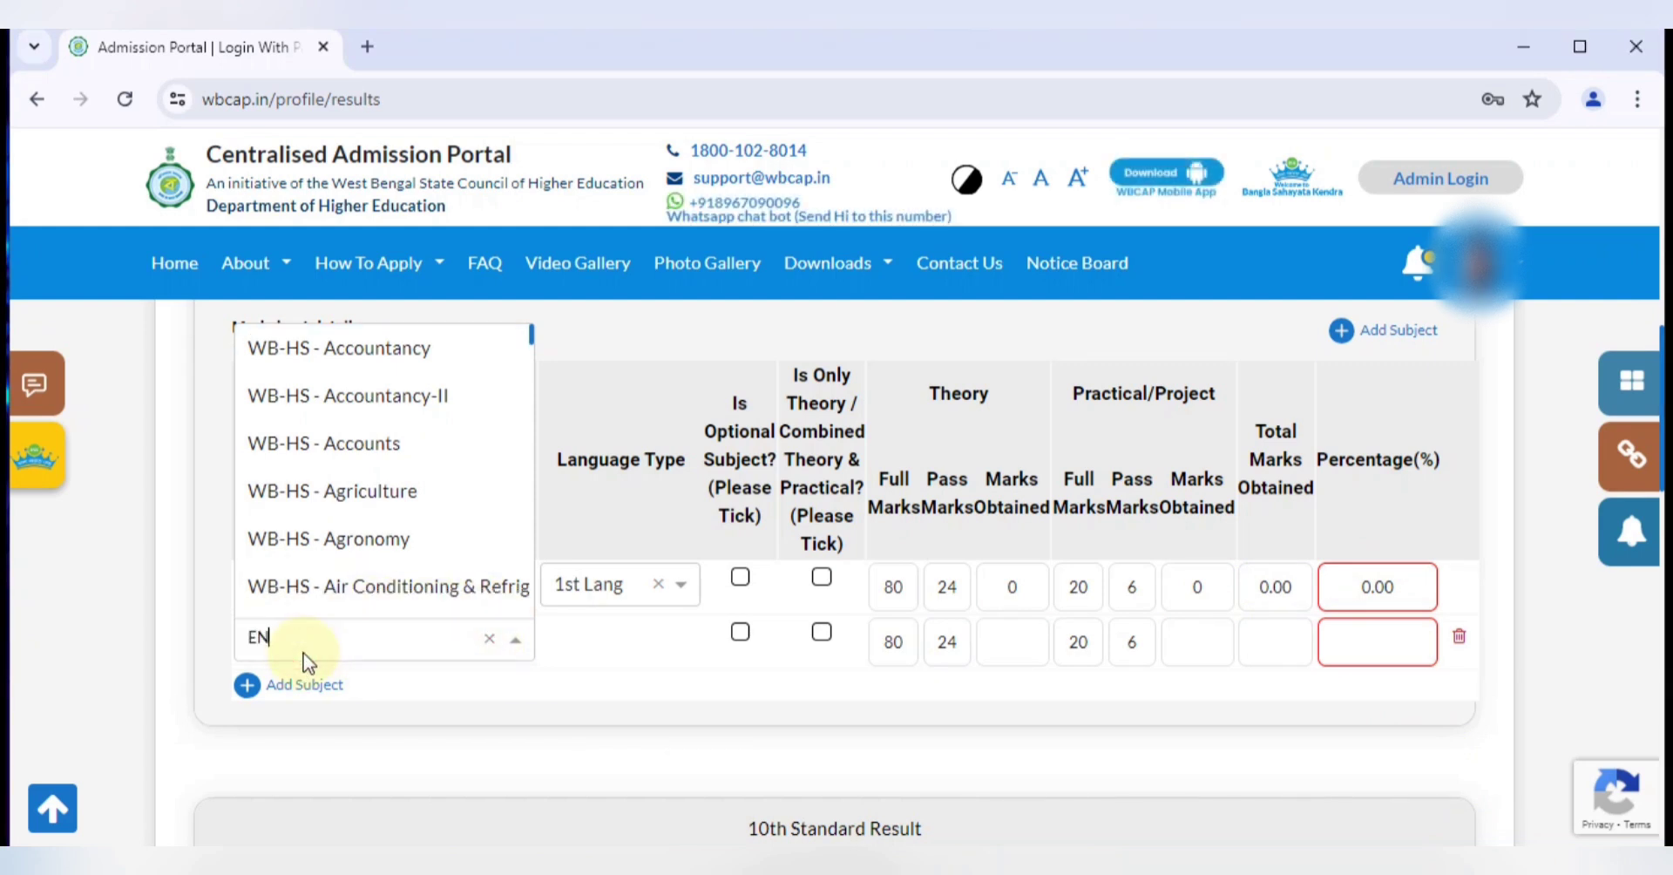
type("GALI")
key("BackSpace")
key("BackSpace")
key("BackSpace")
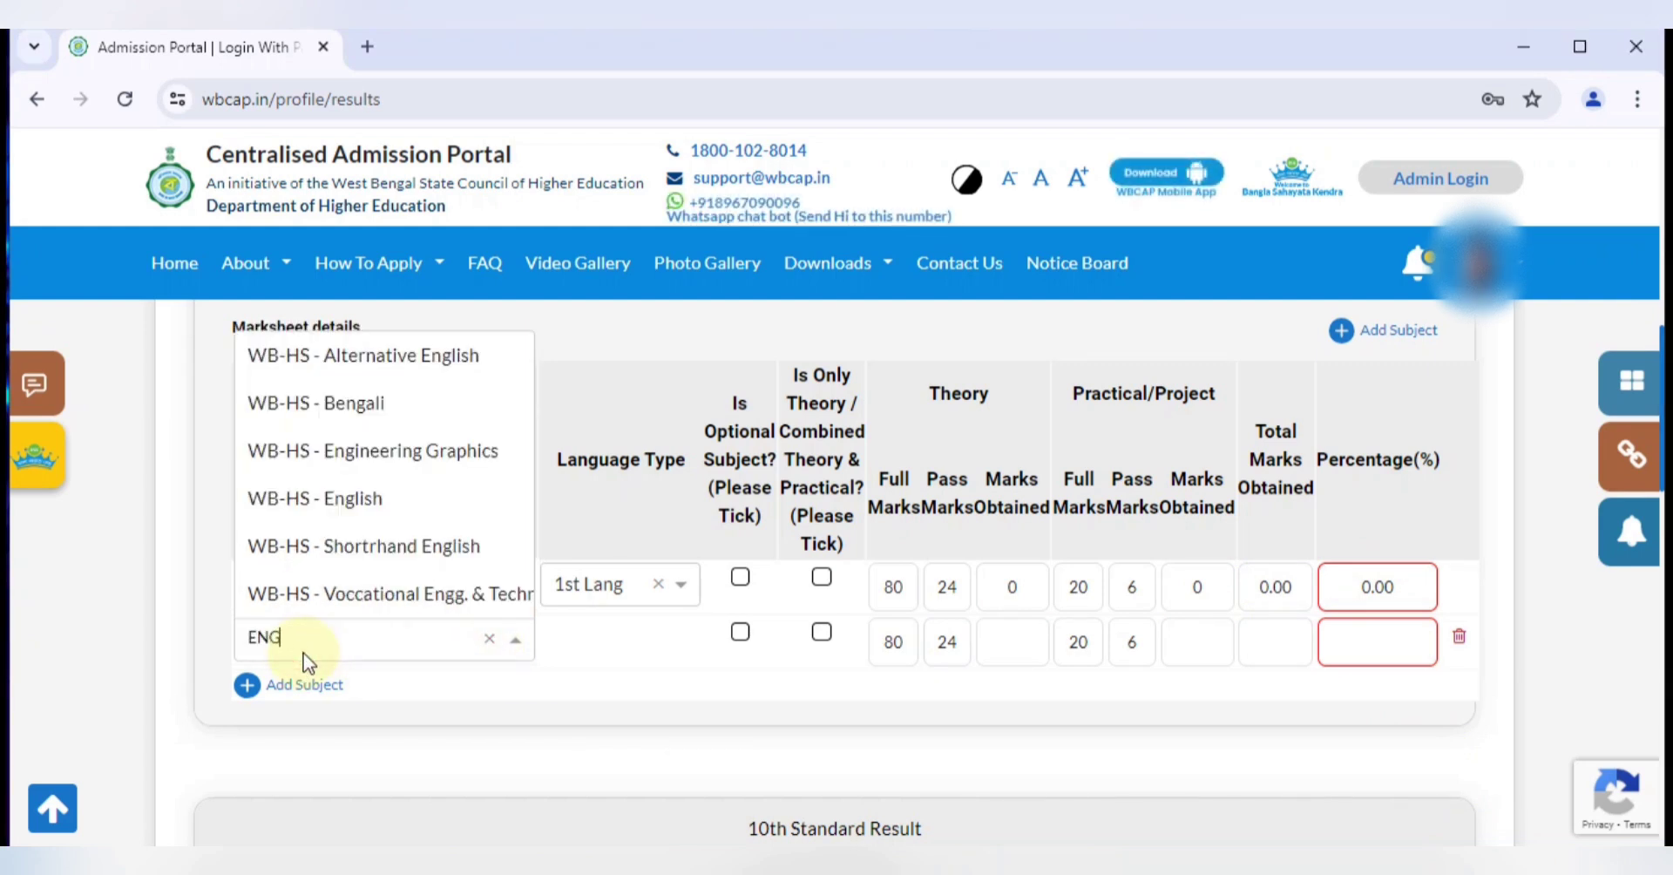
type("LISH")
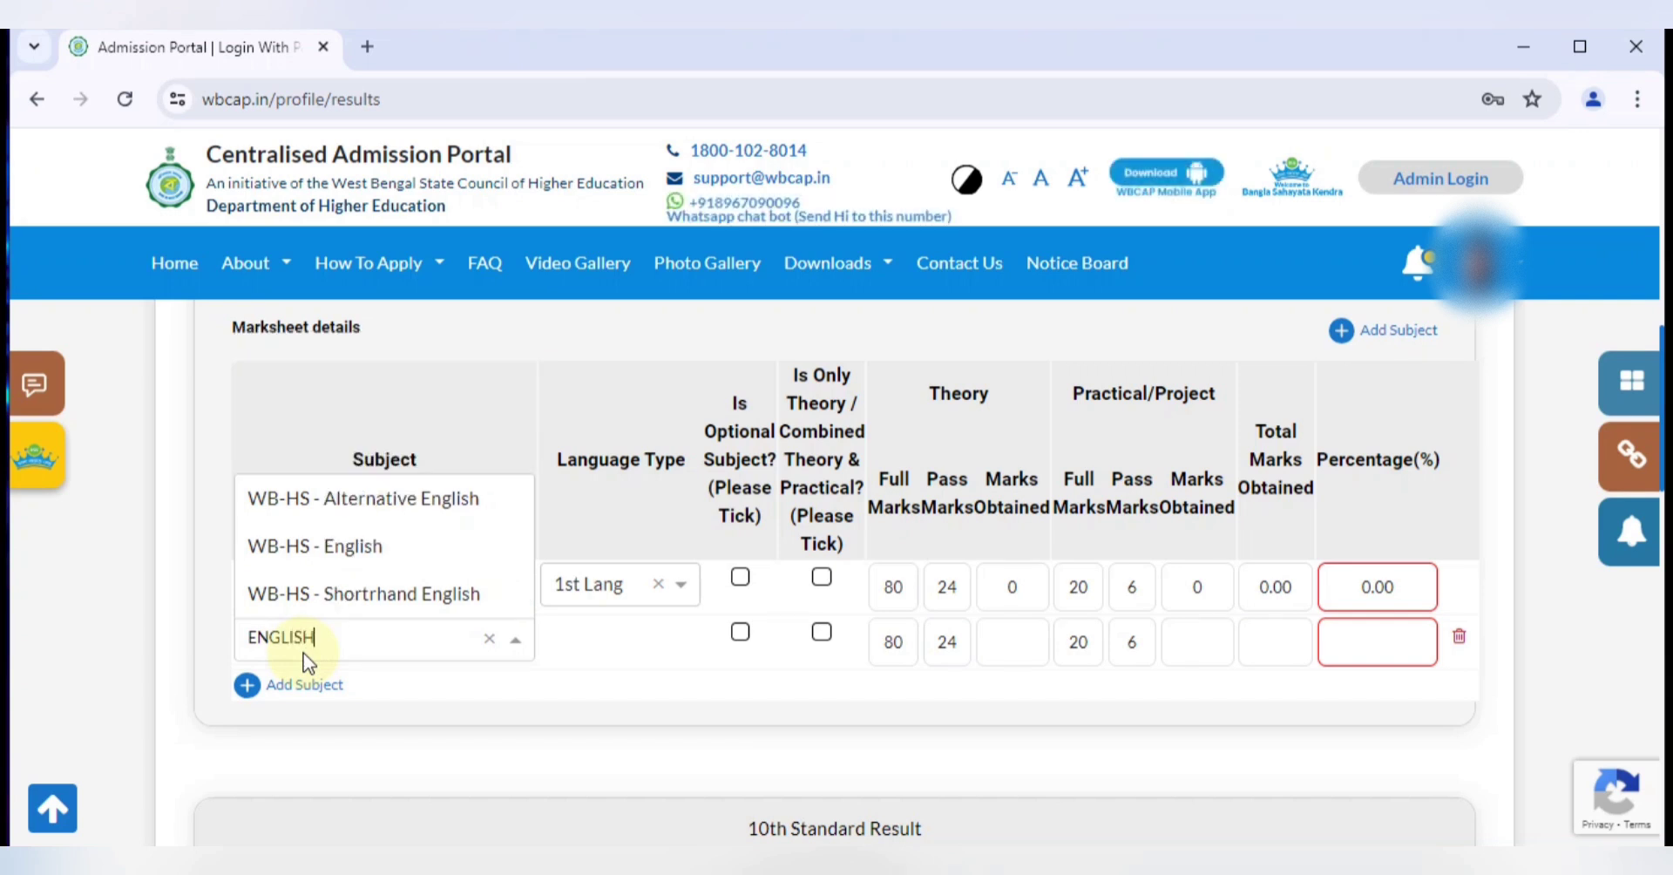
left_click(323, 549)
left_click(657, 638)
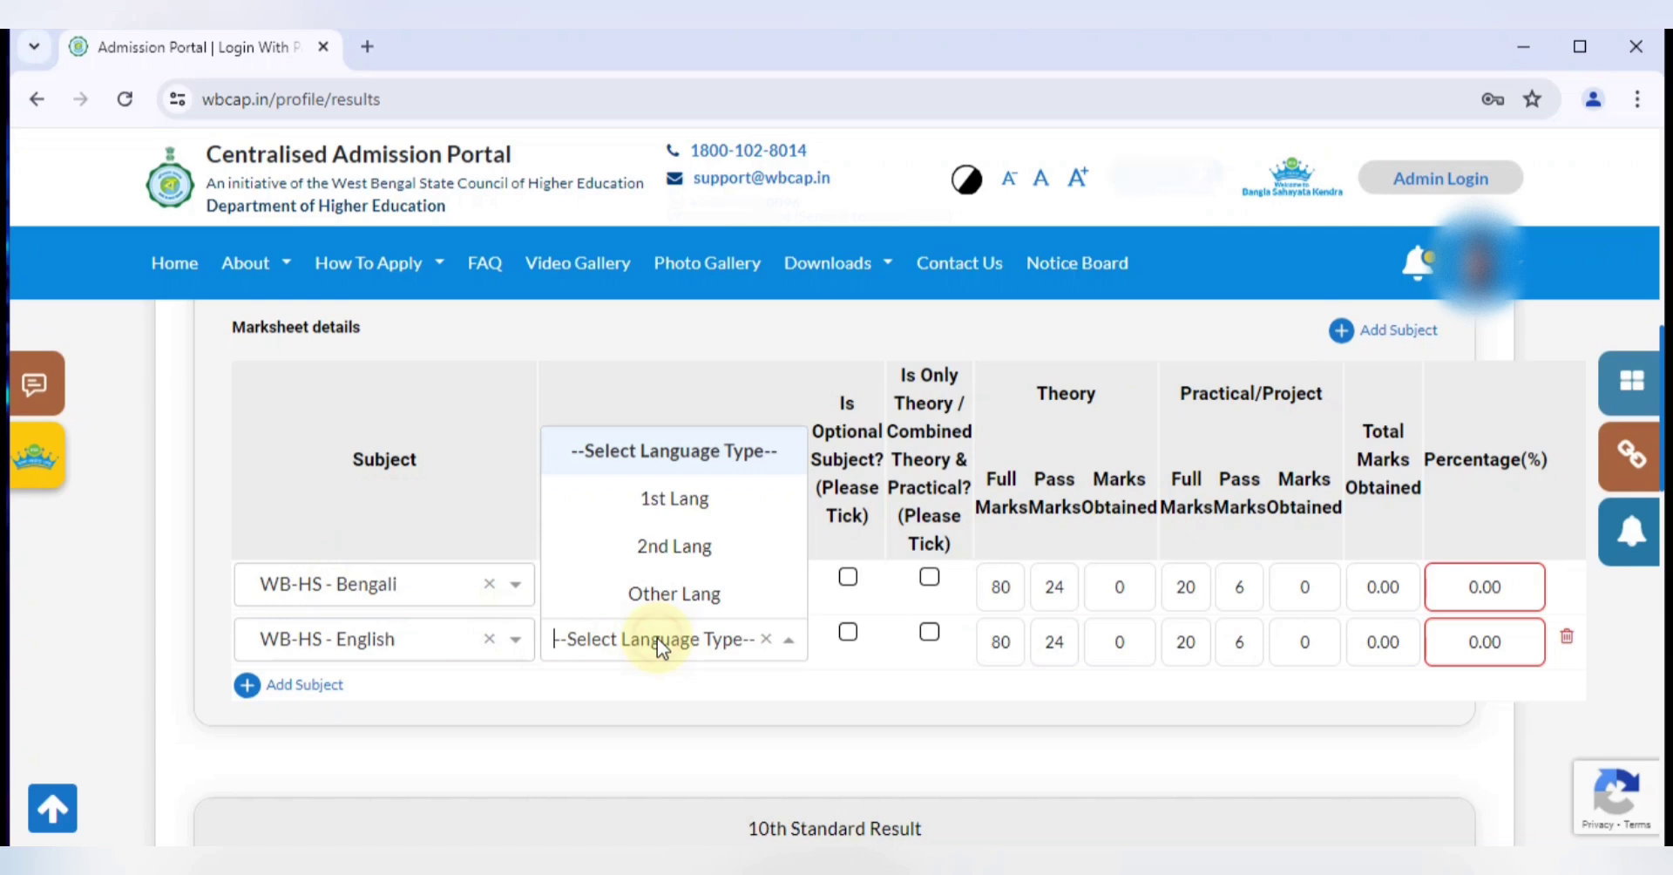
left_click(667, 549)
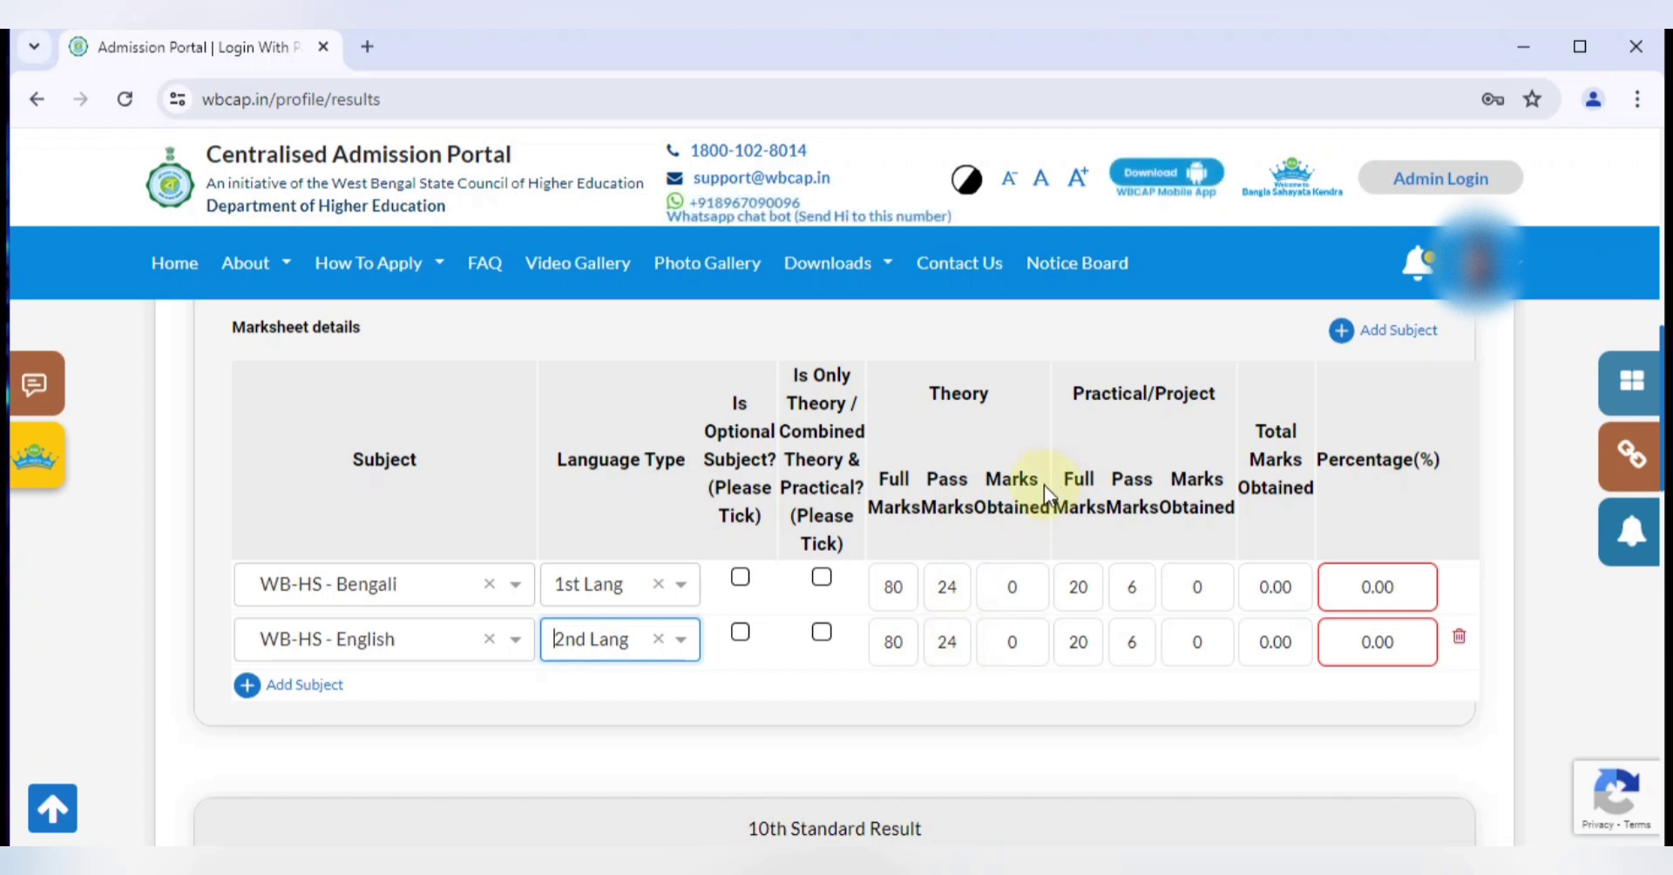
Step: Go through the theory, practical/project and total marks fields of the English row without entering any marks
left_click(1030, 647)
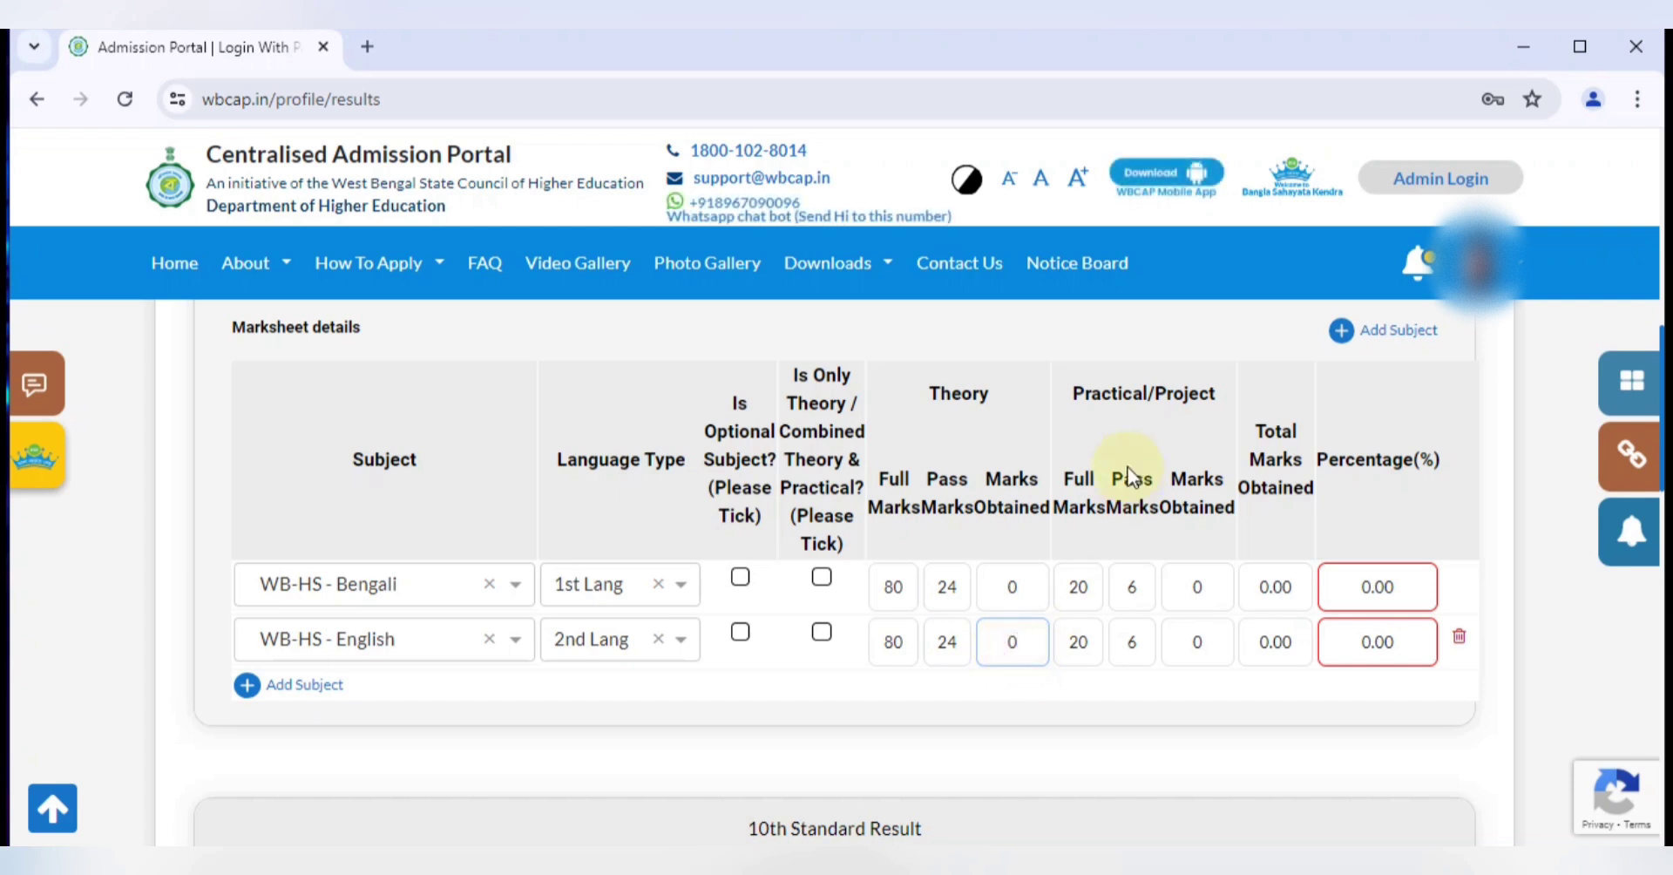
left_click(1083, 643)
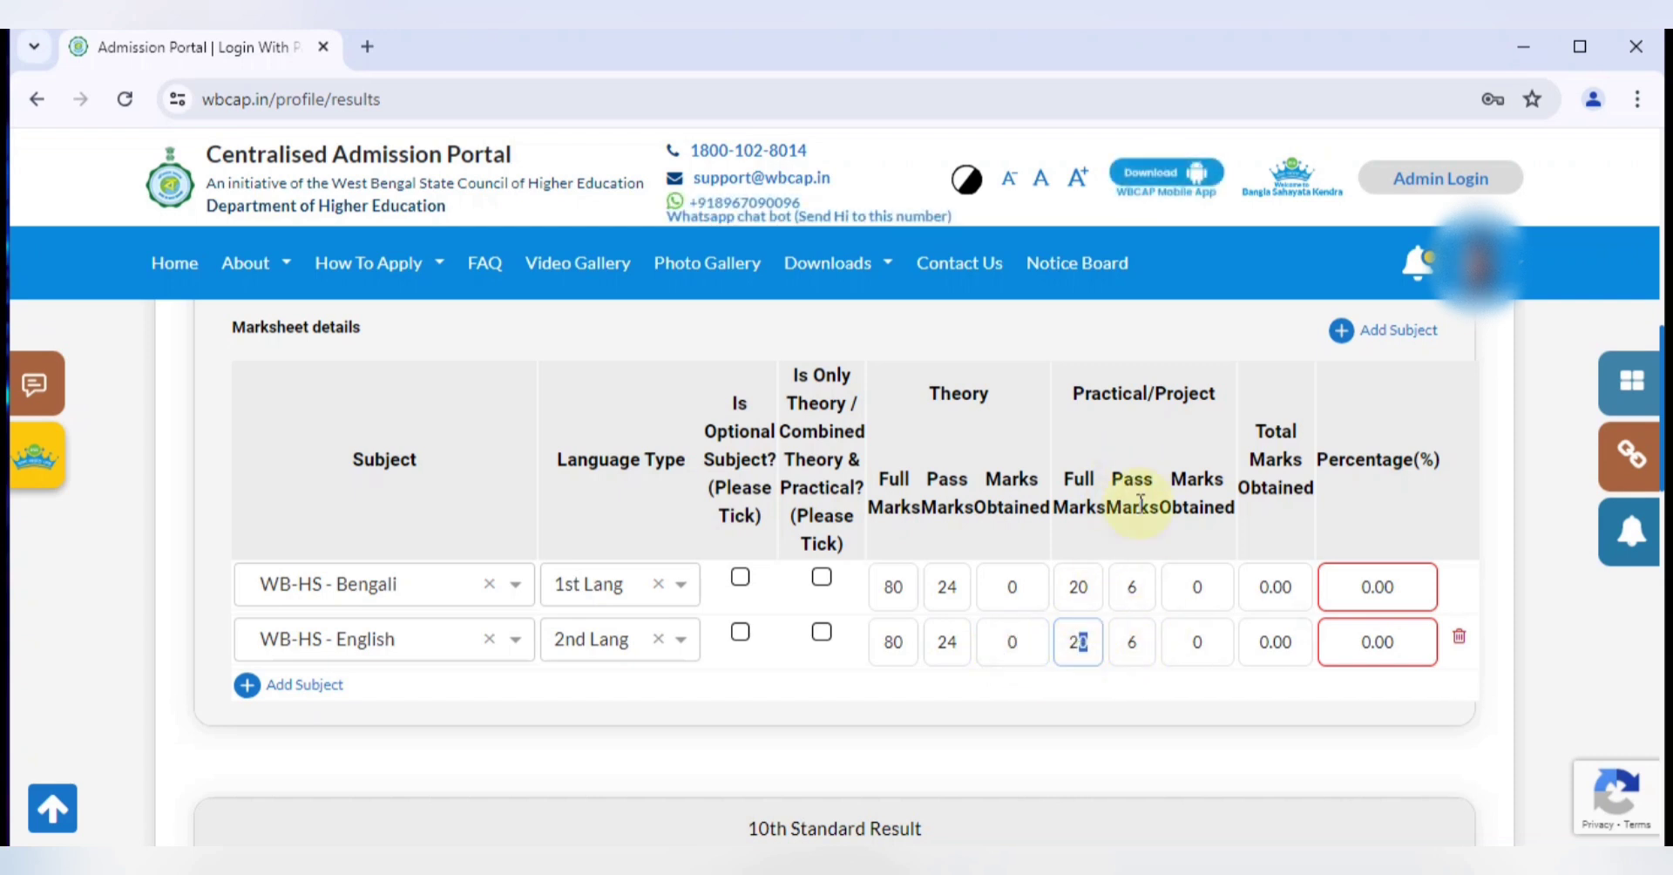
left_click(1136, 643)
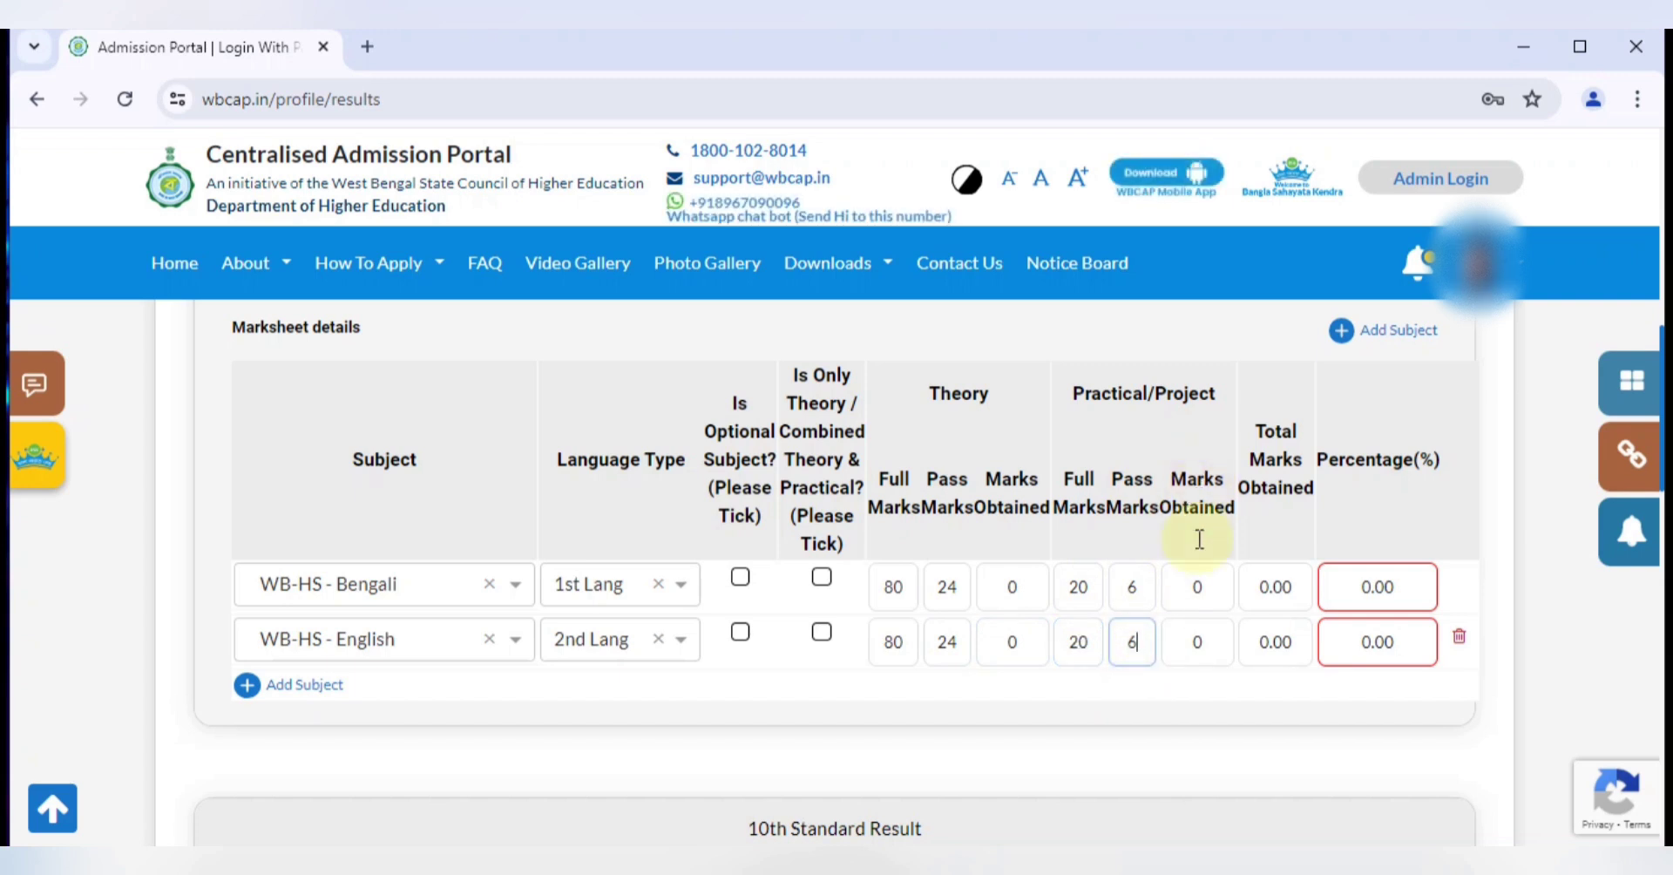
double_click(1202, 647)
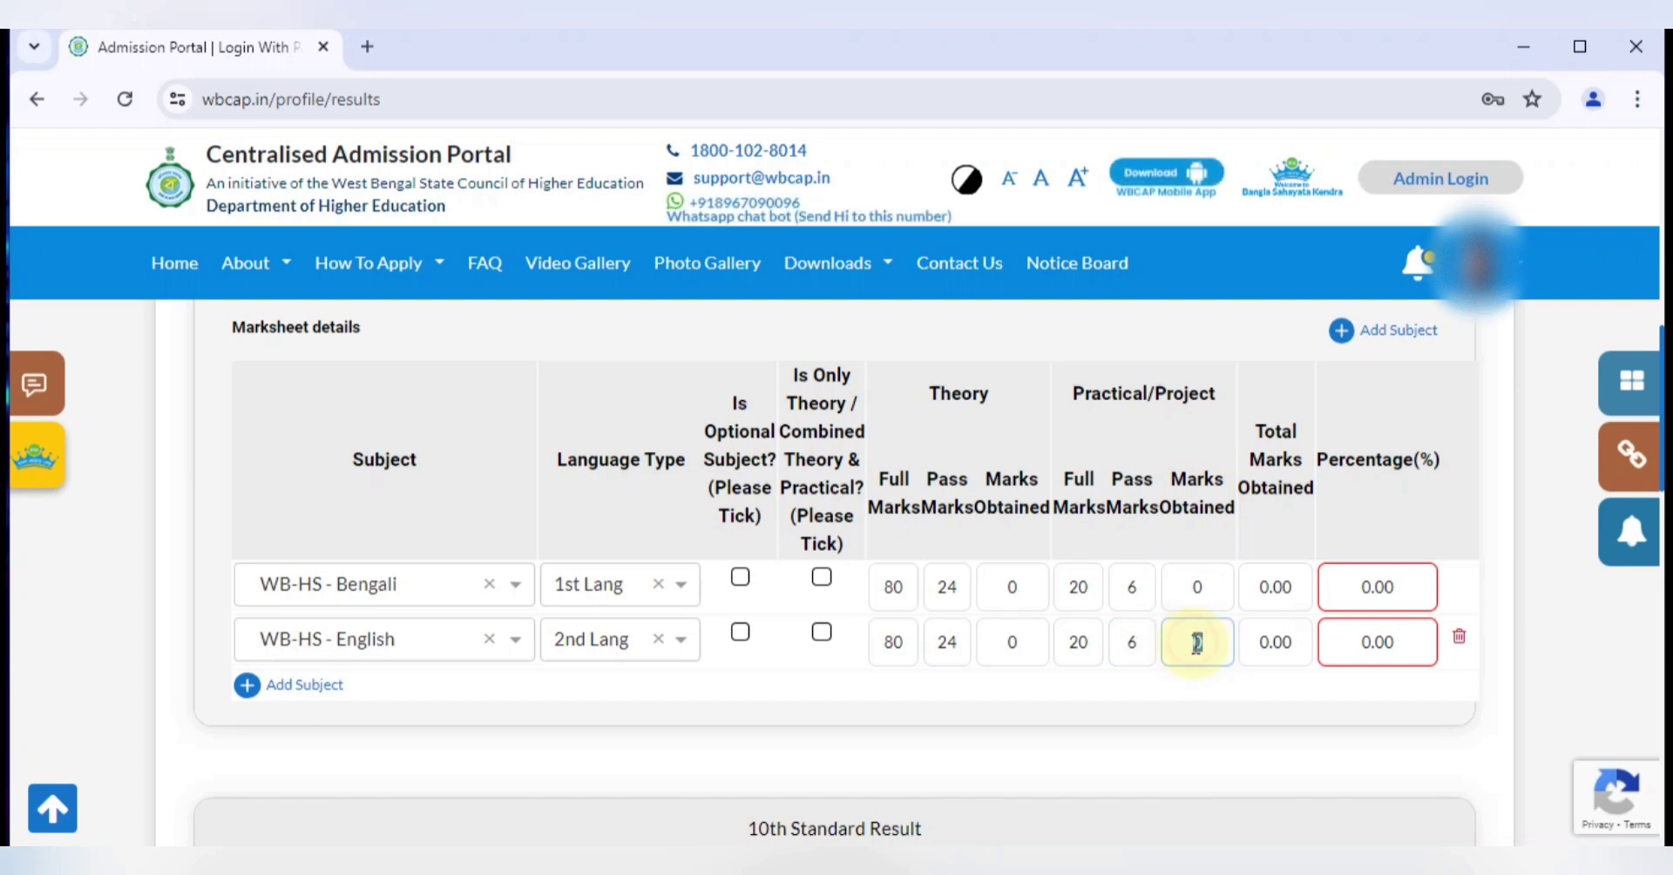
left_click(1206, 645)
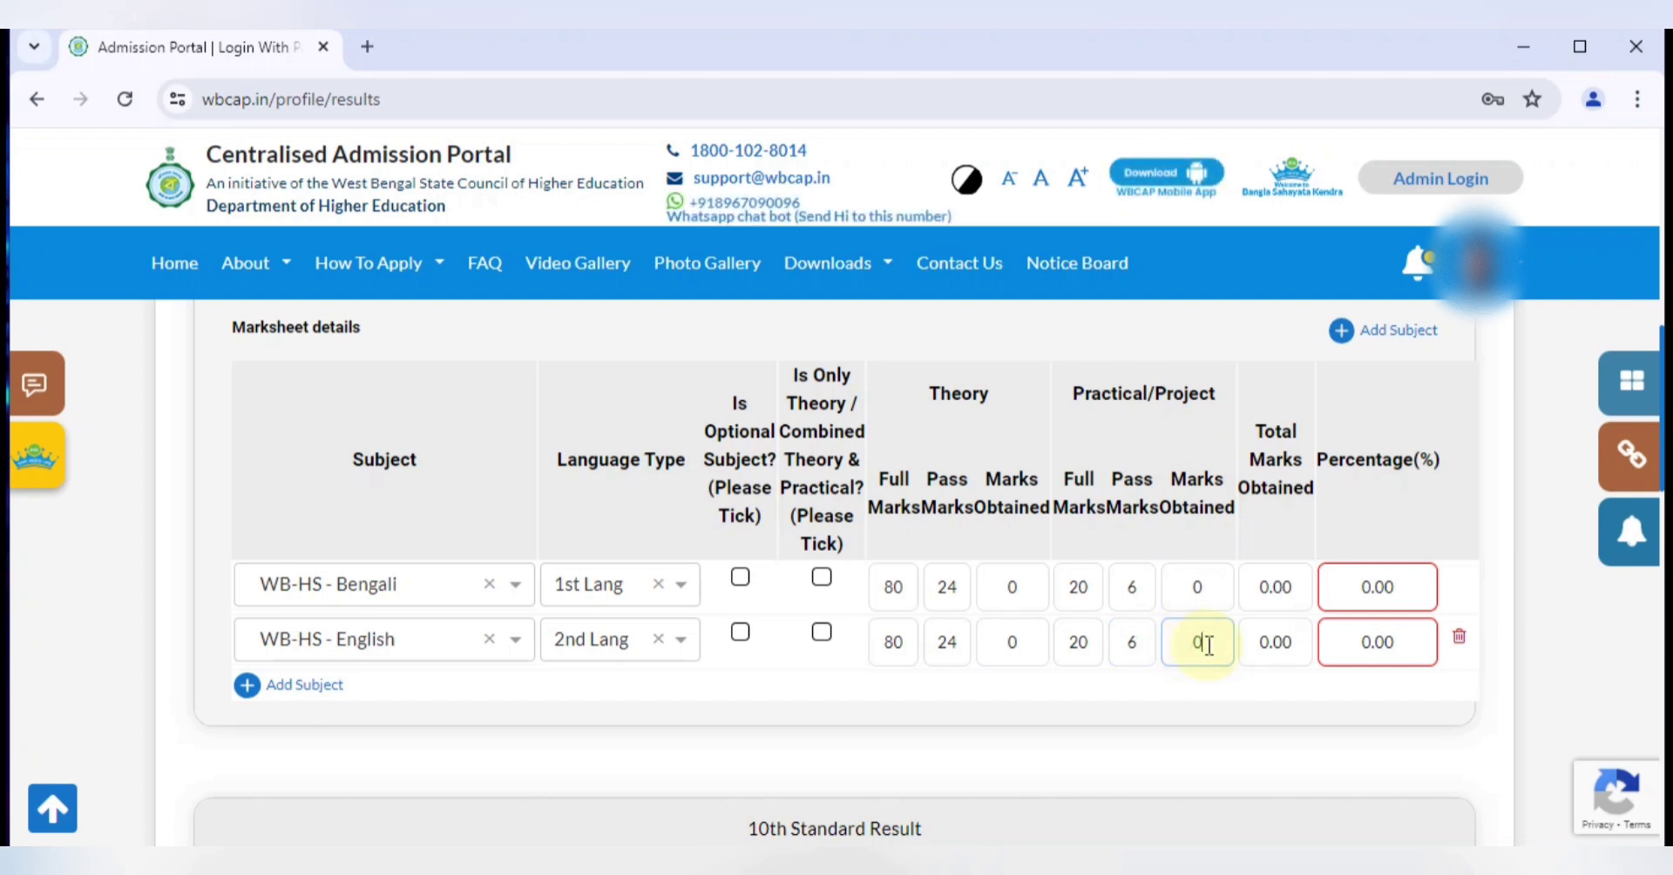
left_click(1030, 641)
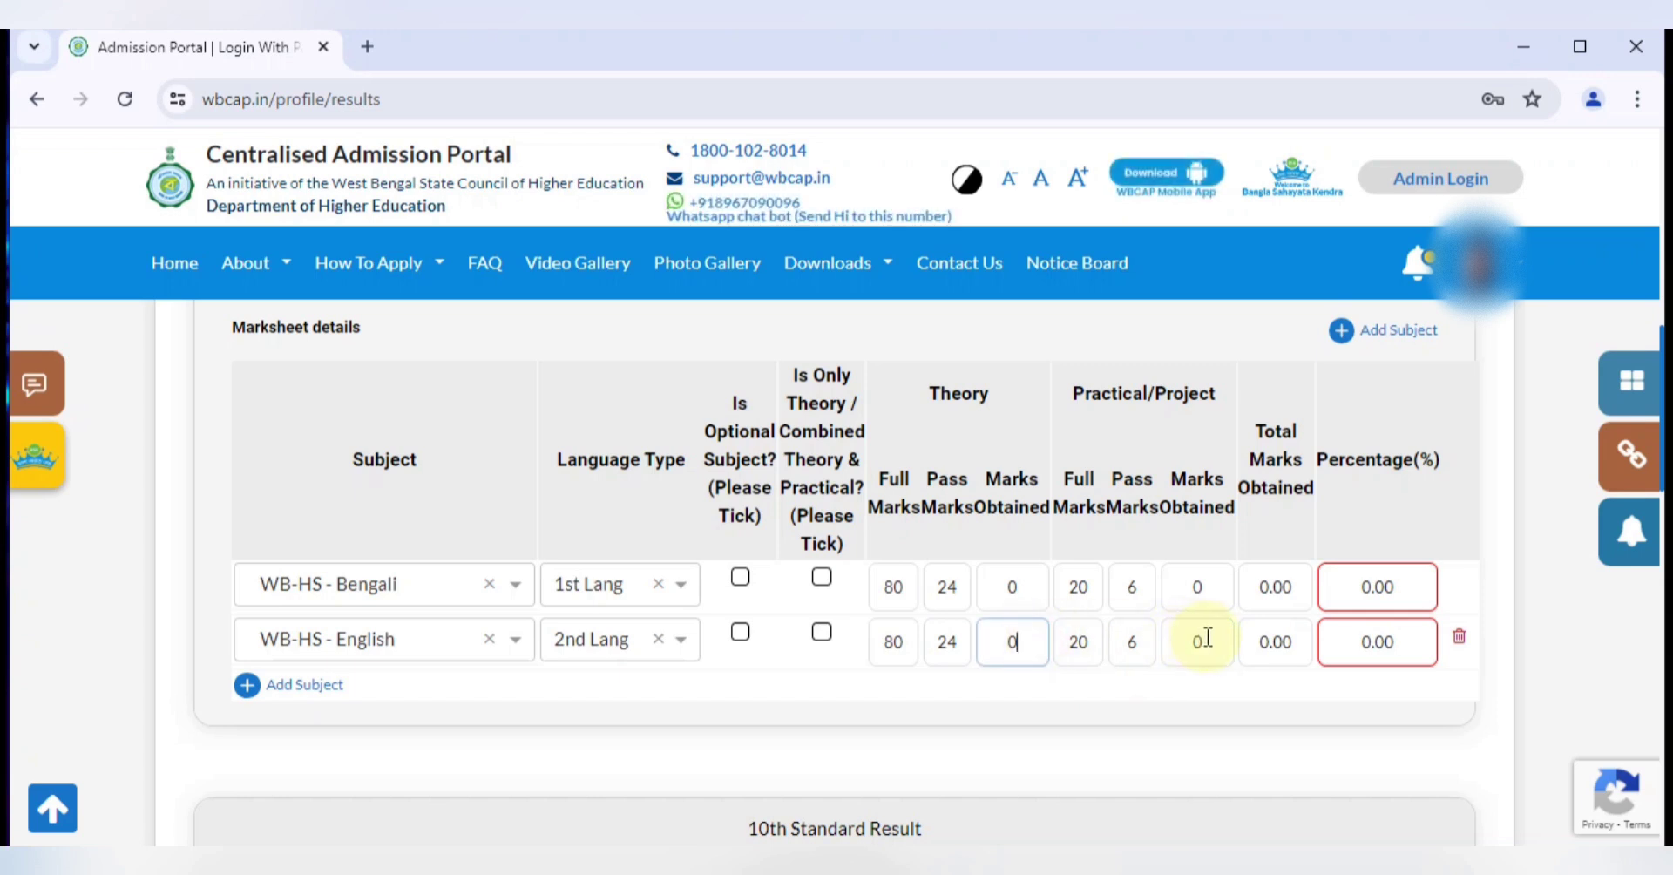
left_click(1205, 640)
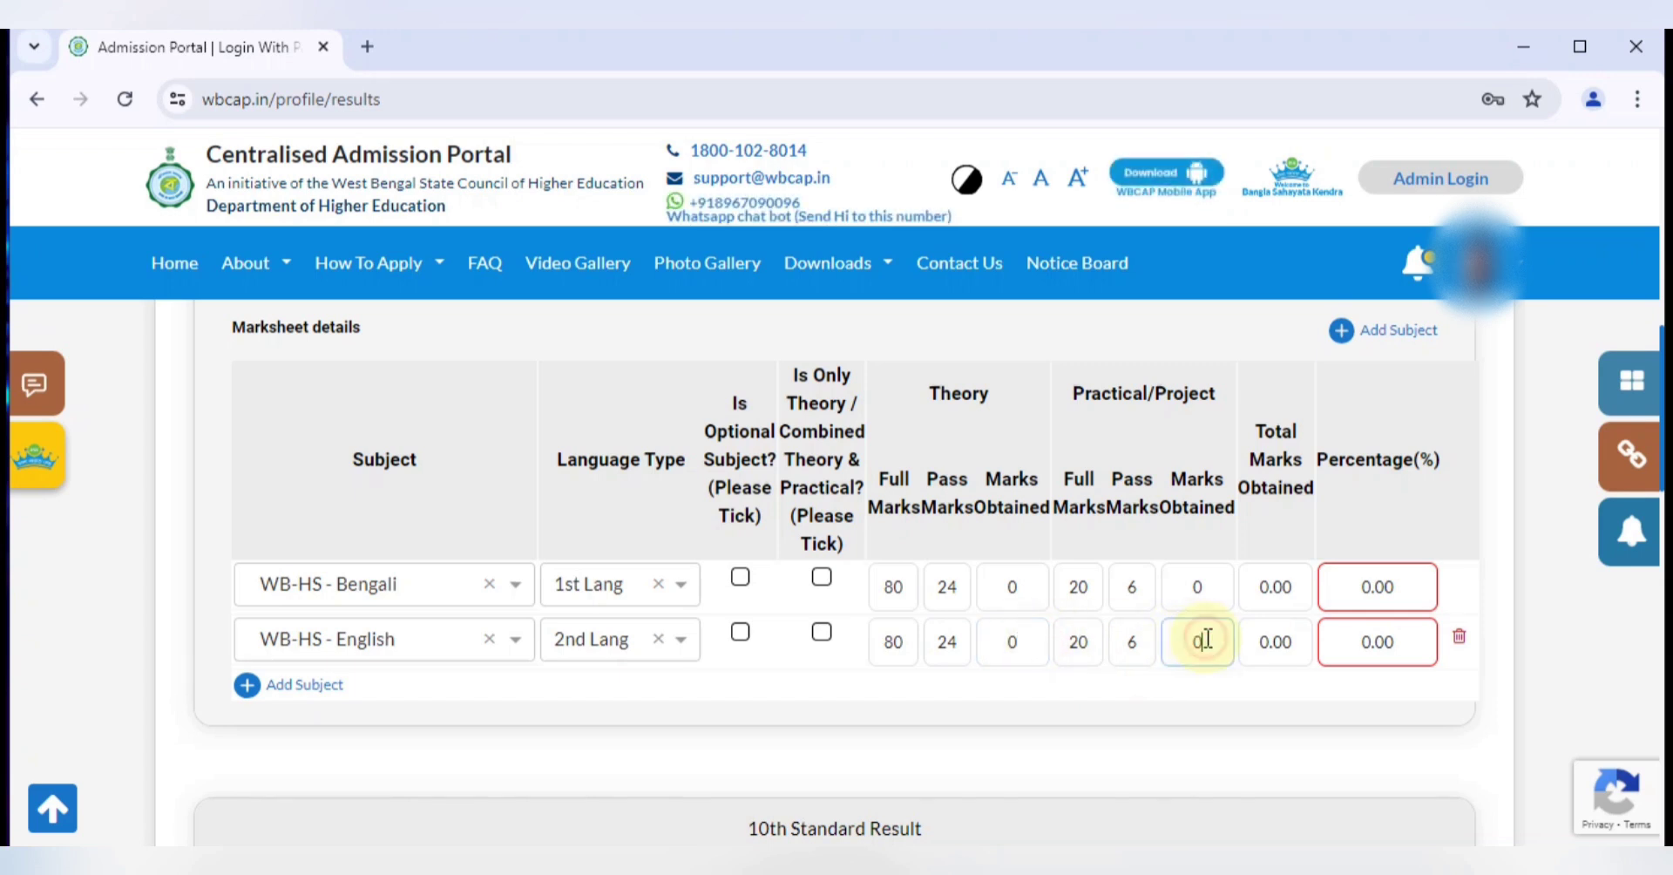
double_click(1289, 645)
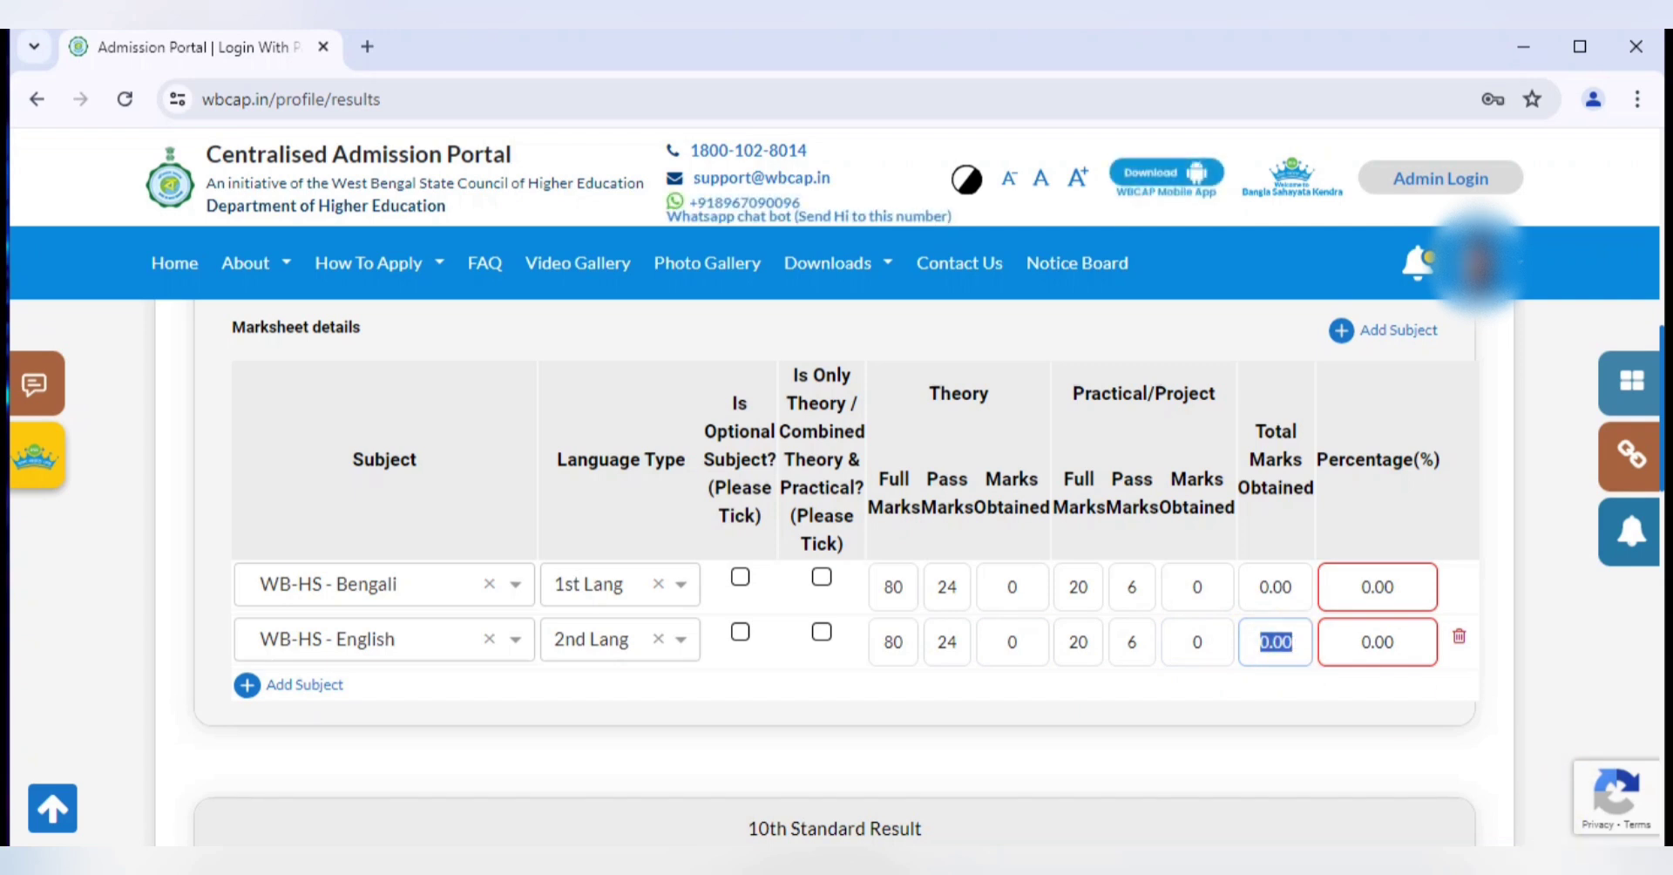
Step: Enter 75 theory marks and 20 practical/project marks obtained for WB-HS - English
double_click(1030, 649)
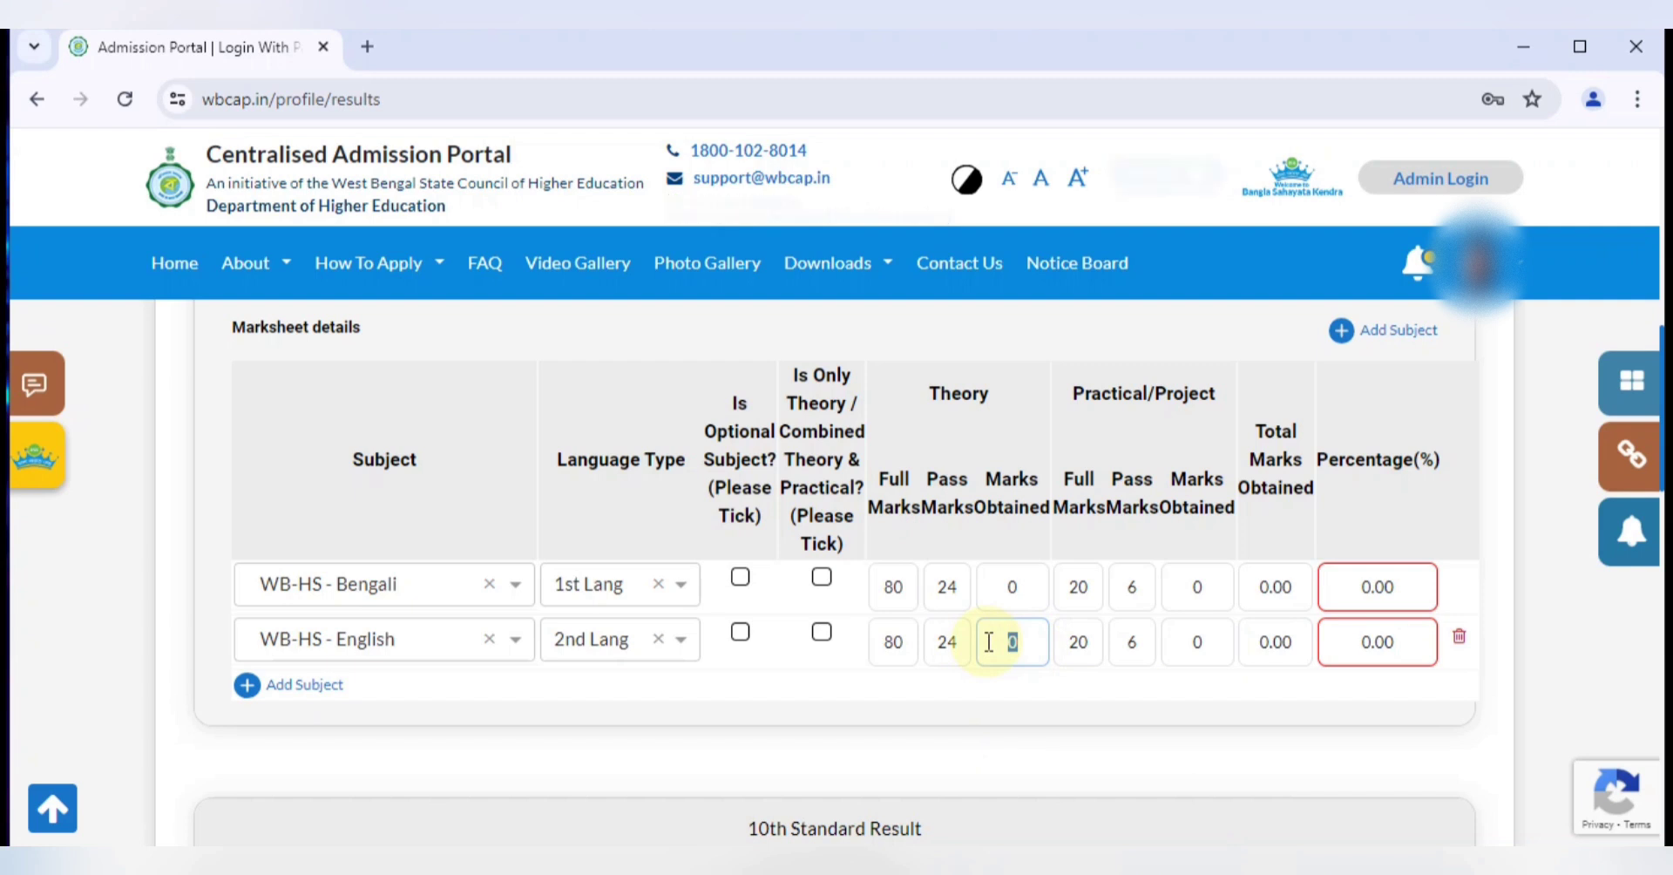
type("75")
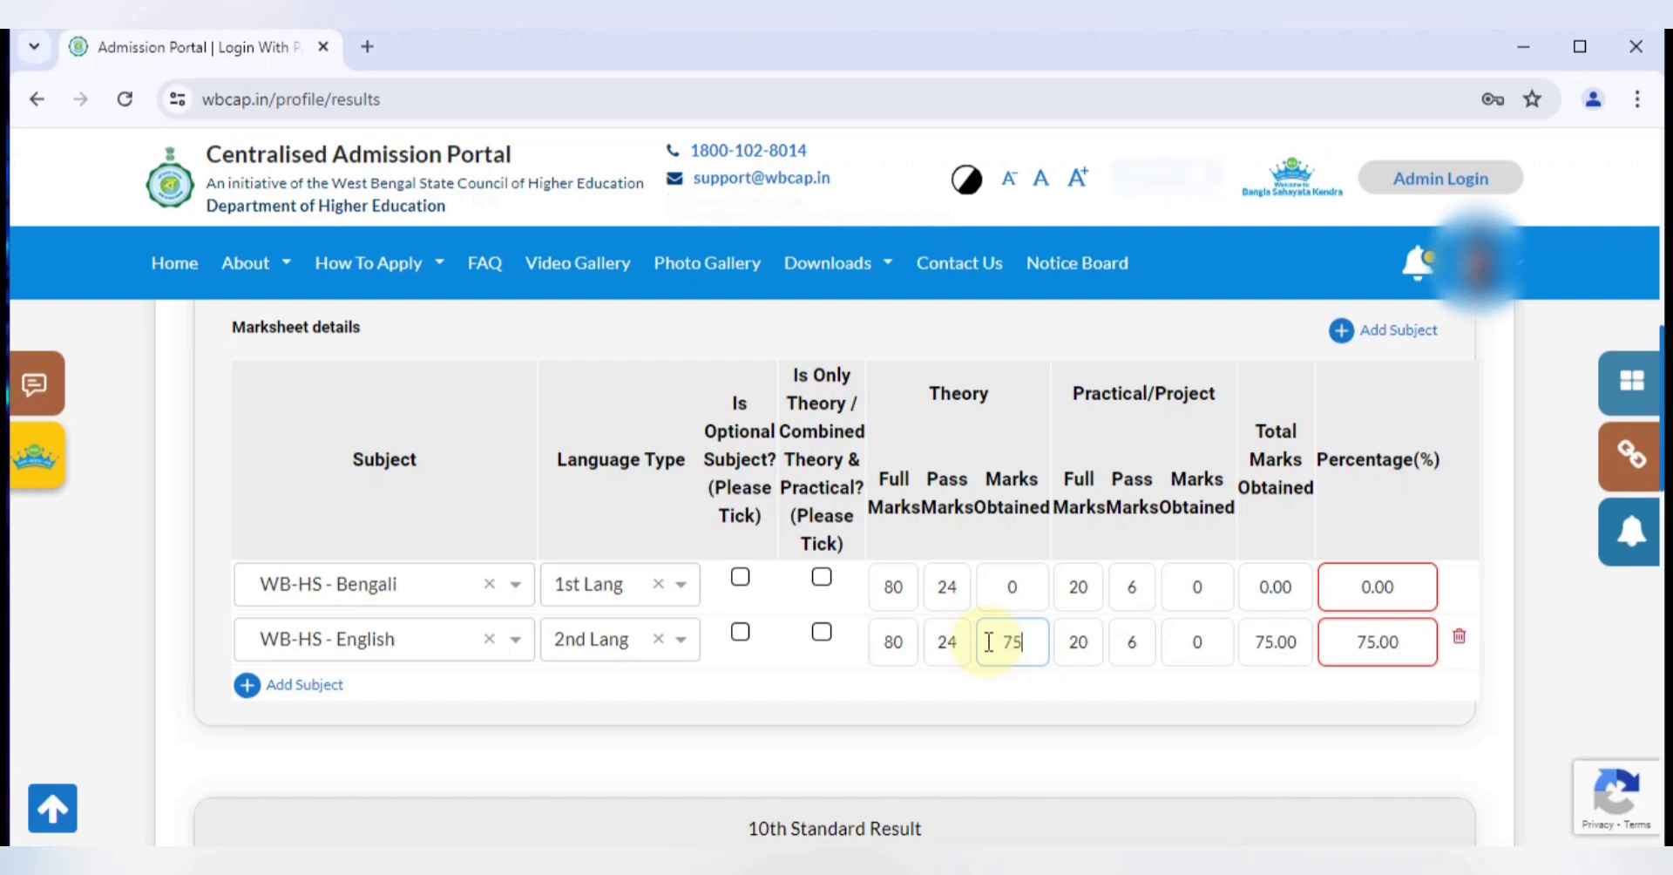
left_click(1222, 641)
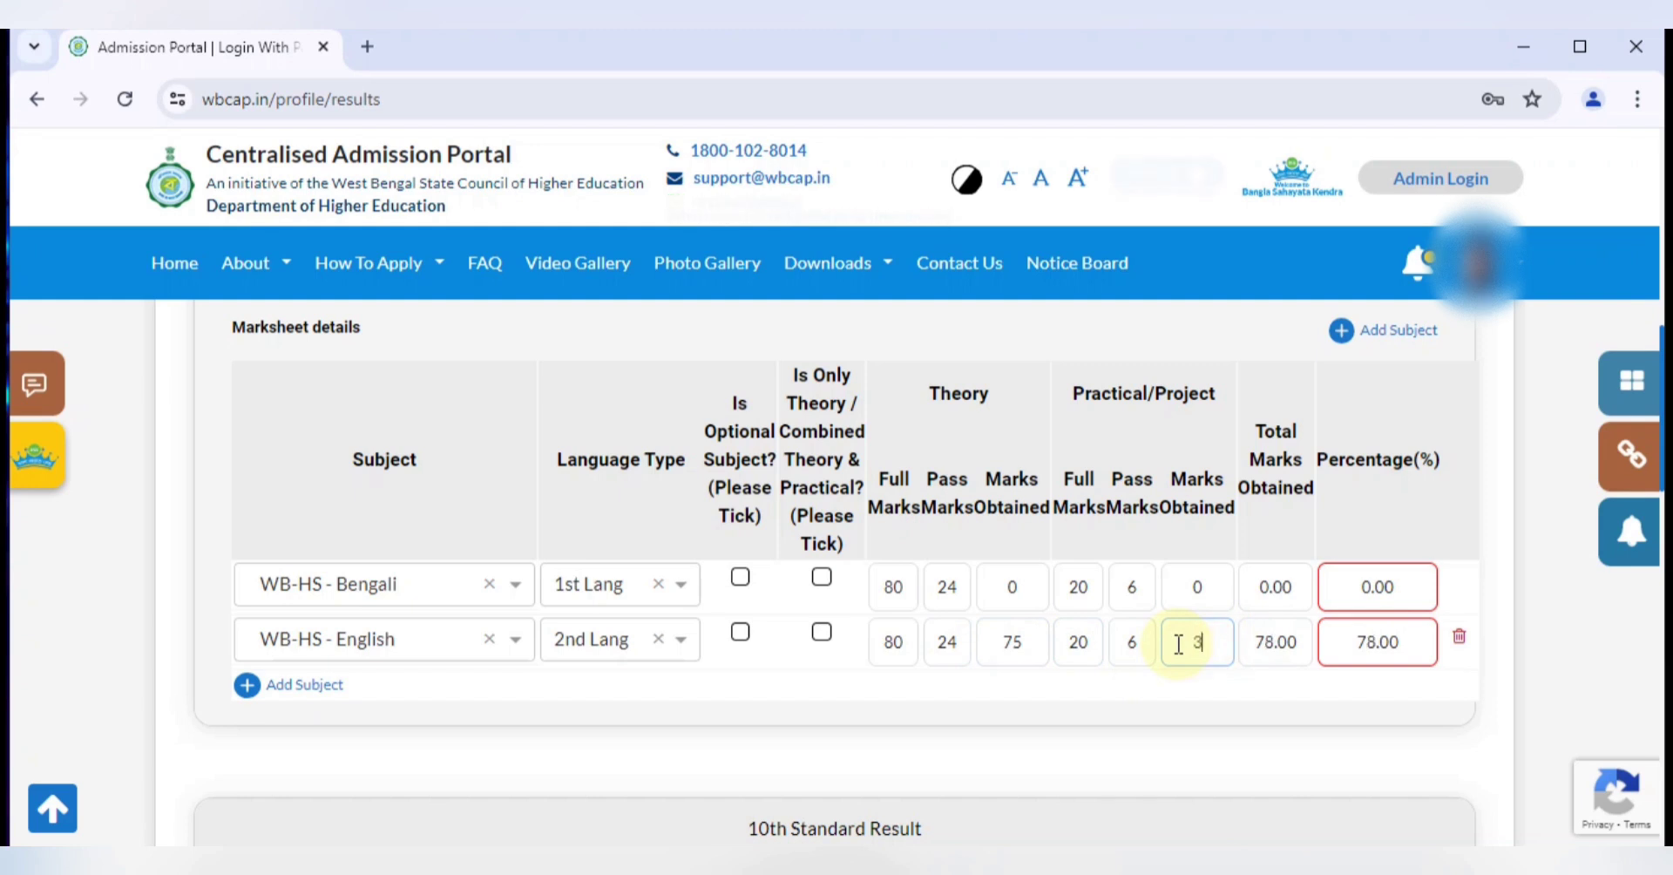
key("BackSpace")
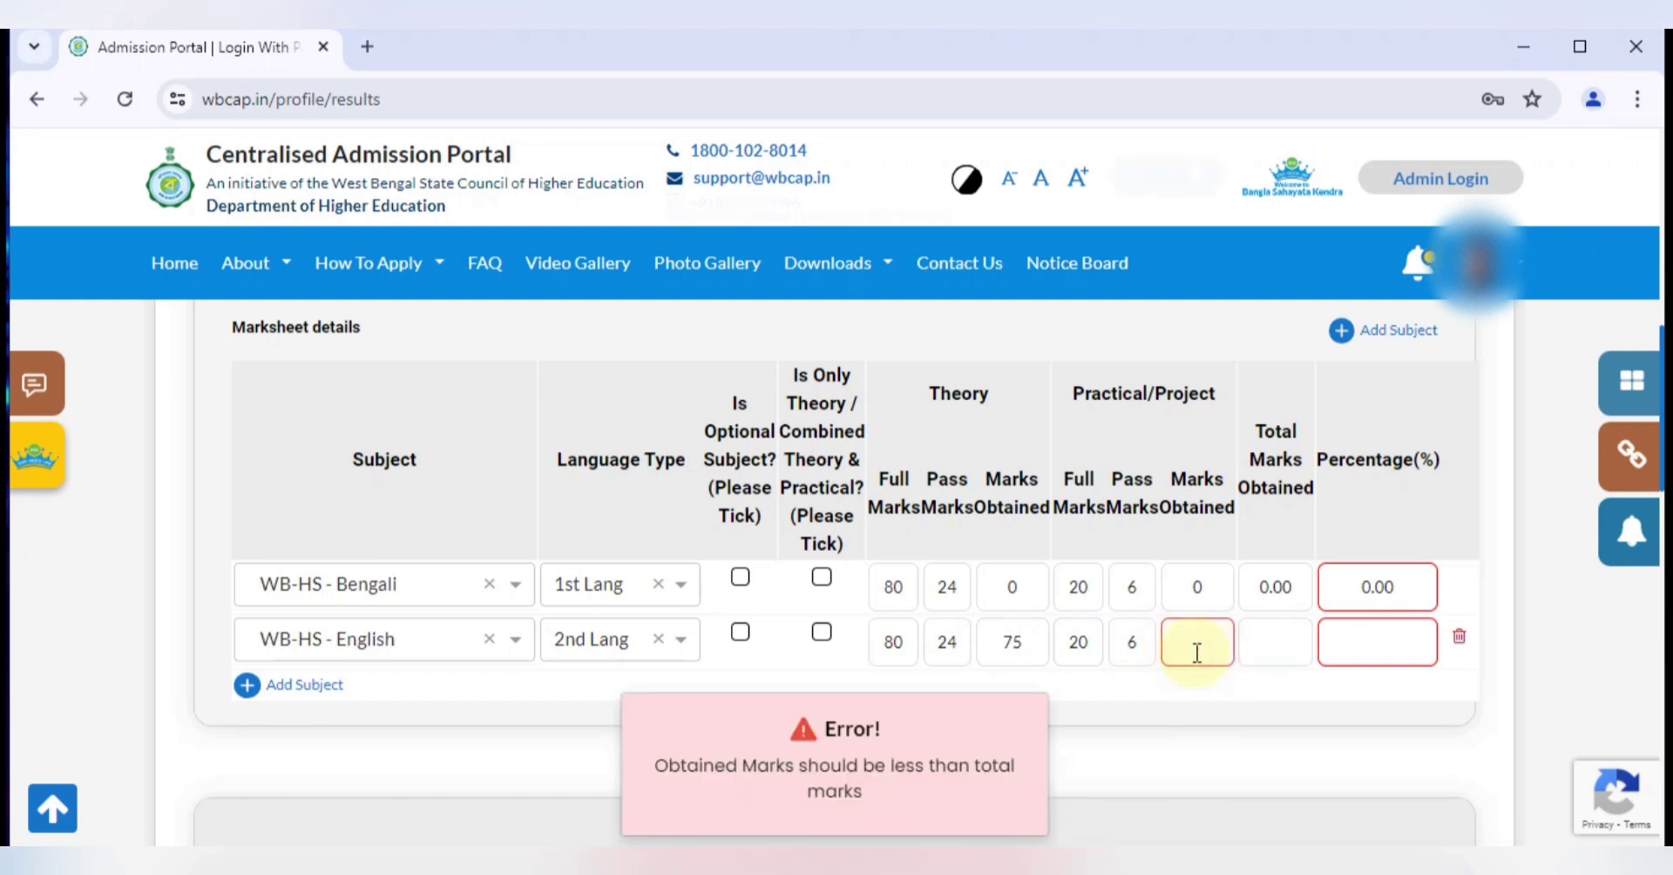
type("20")
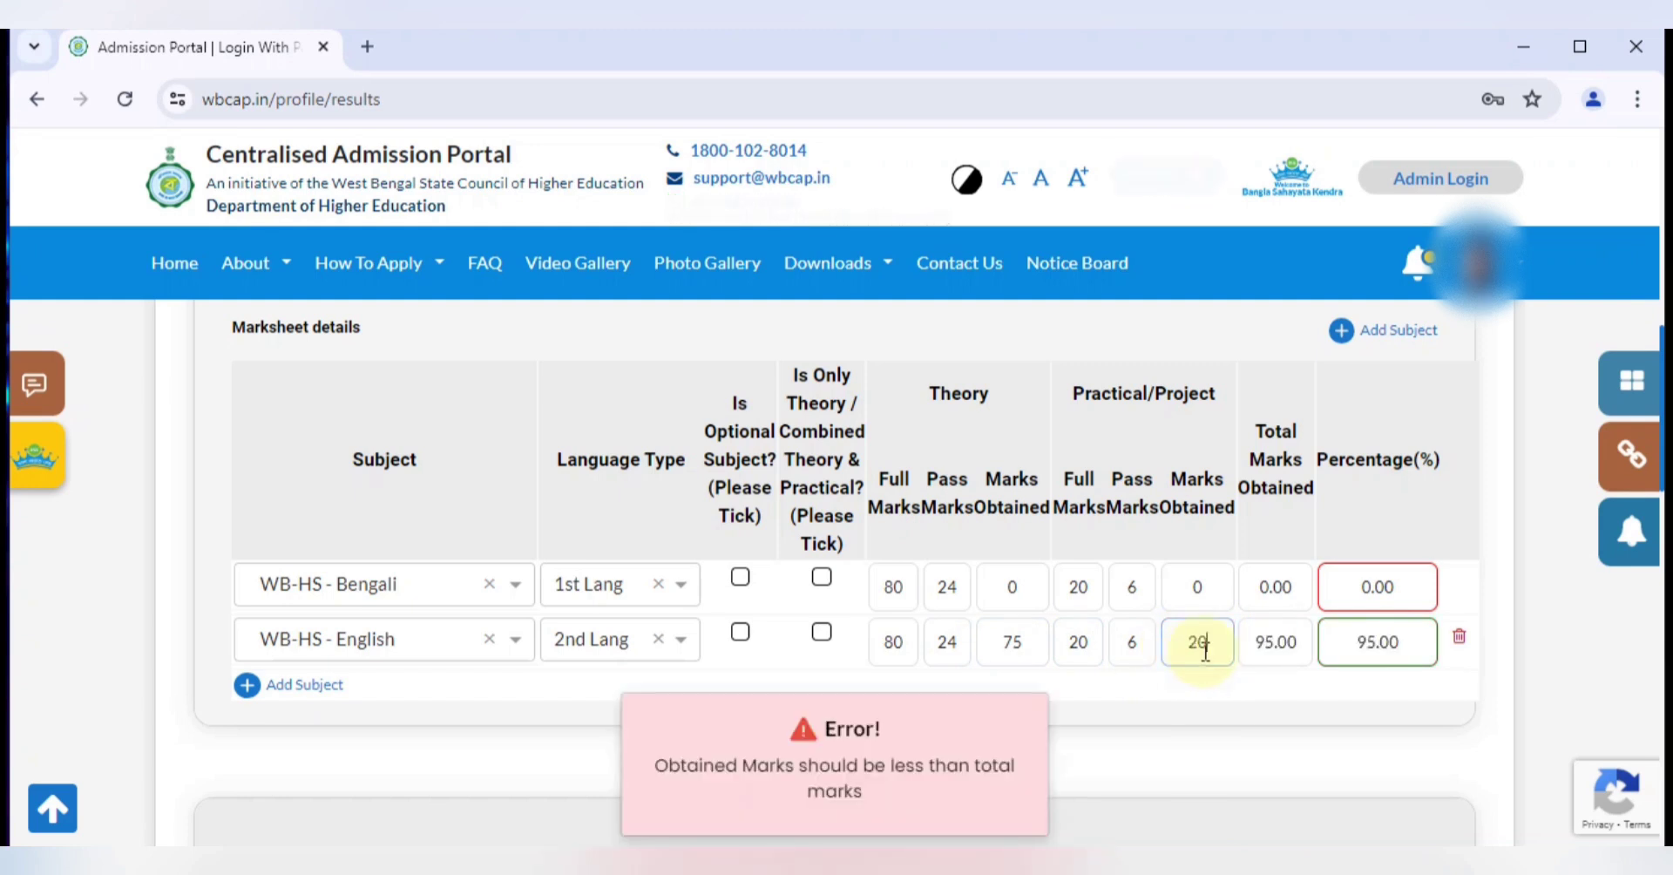
left_click(1394, 636)
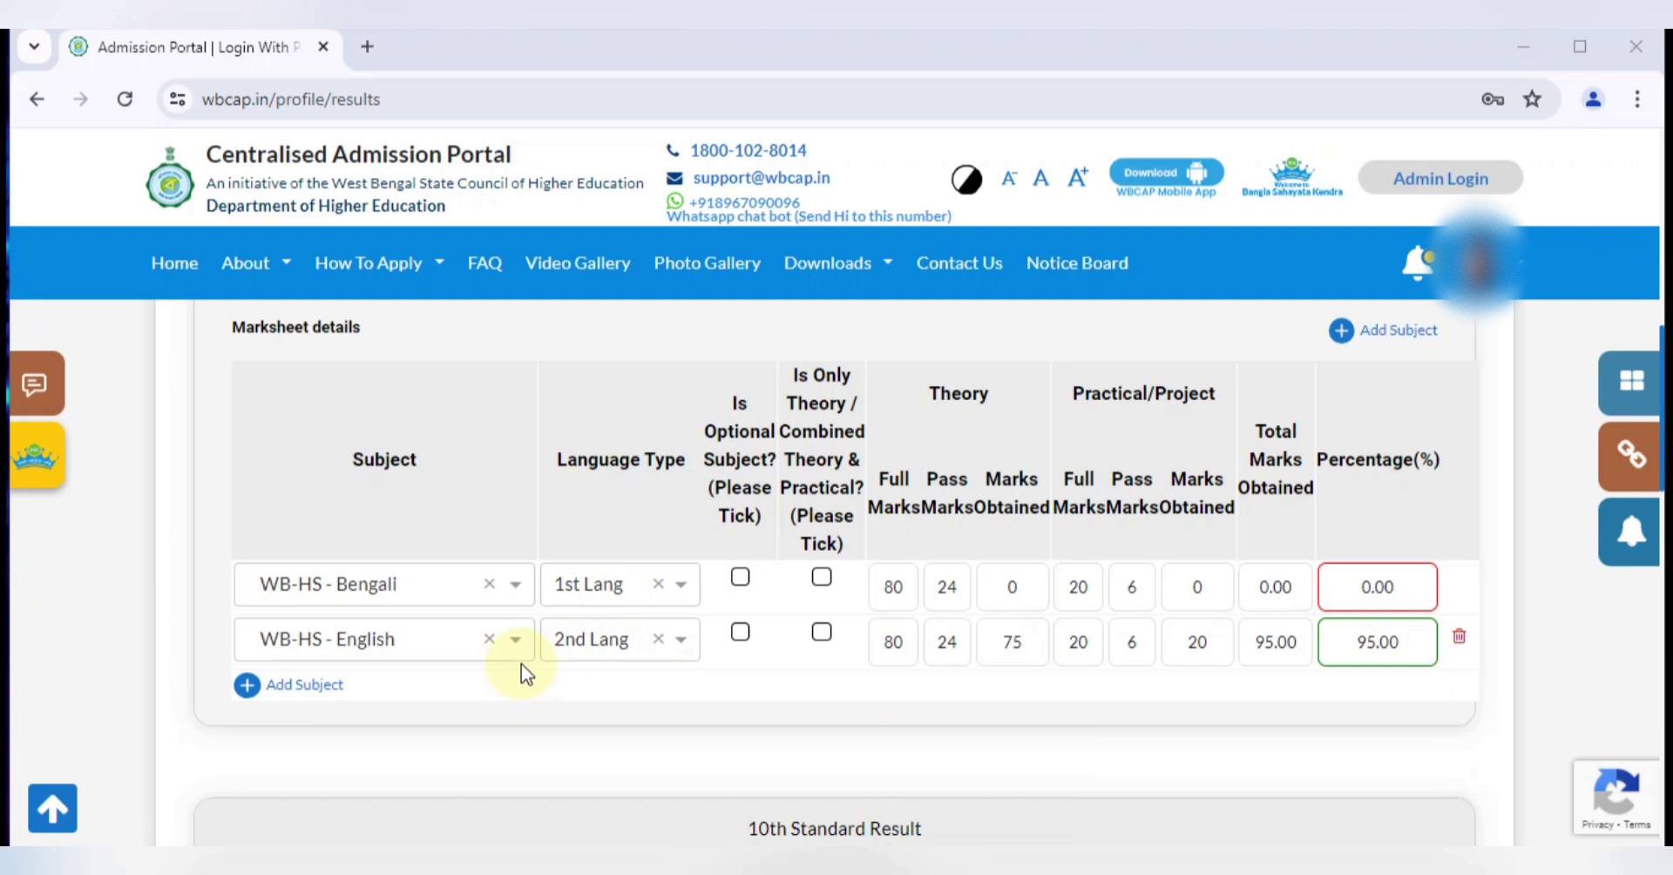
Step: Add a third and a fourth subject row to the 10+2 marksheet details
left_click(299, 685)
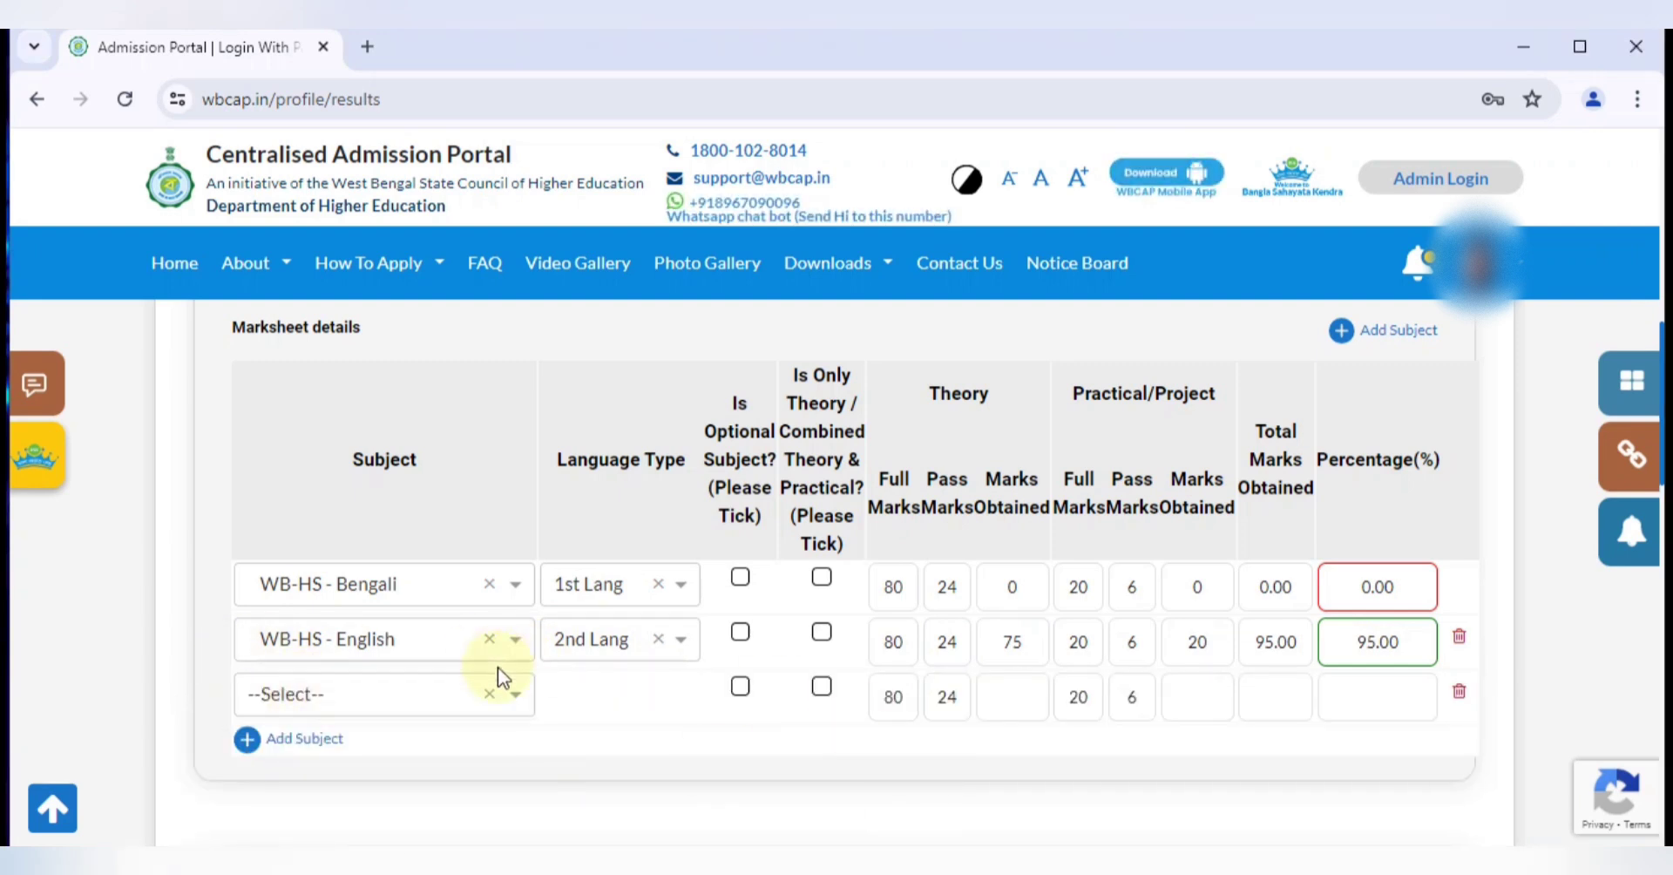
scroll(372, 664, "down", 1)
left_click(335, 619)
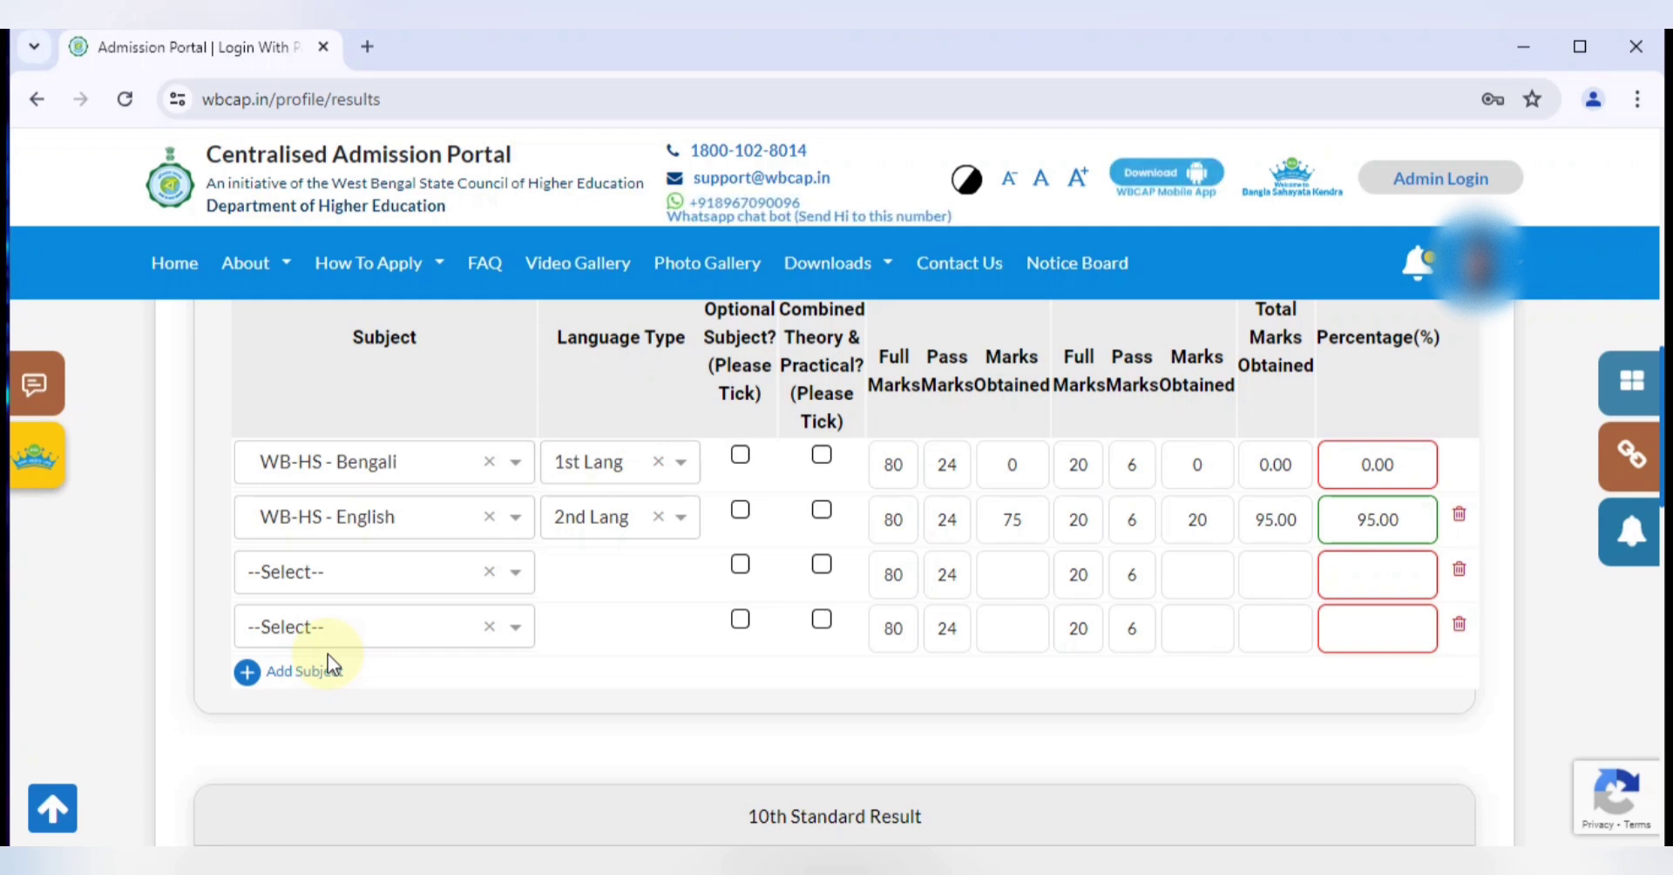
Step: Try the optional subject tick on the fourth row of the 10+2 marksheet
left_click(740, 619)
left_click(740, 619)
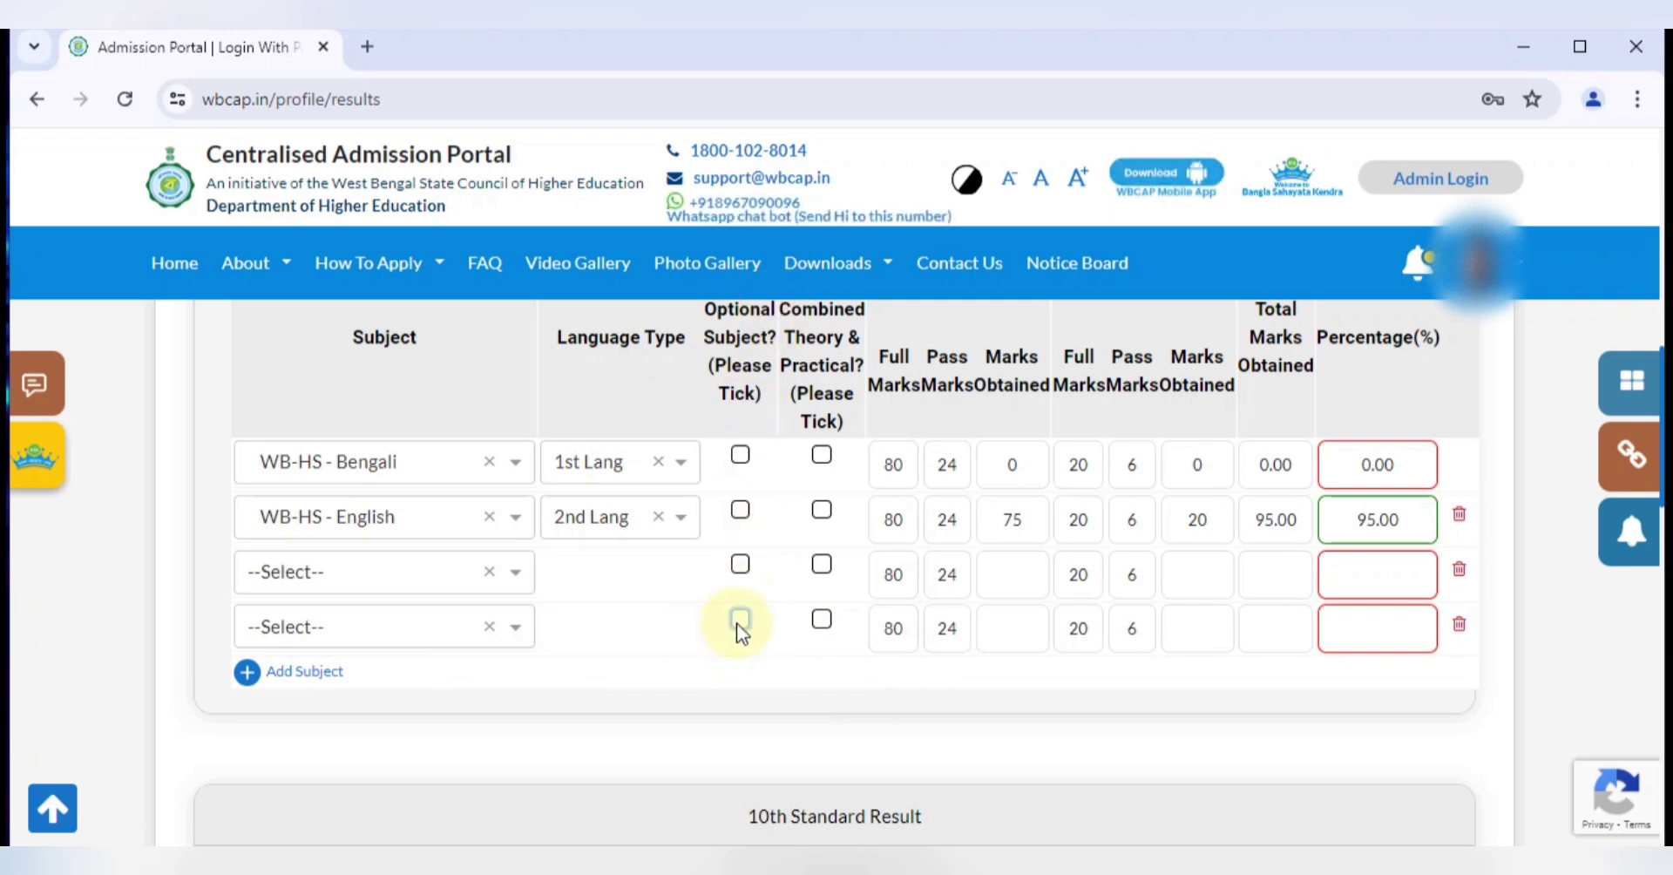
left_click(740, 619)
left_click(741, 621)
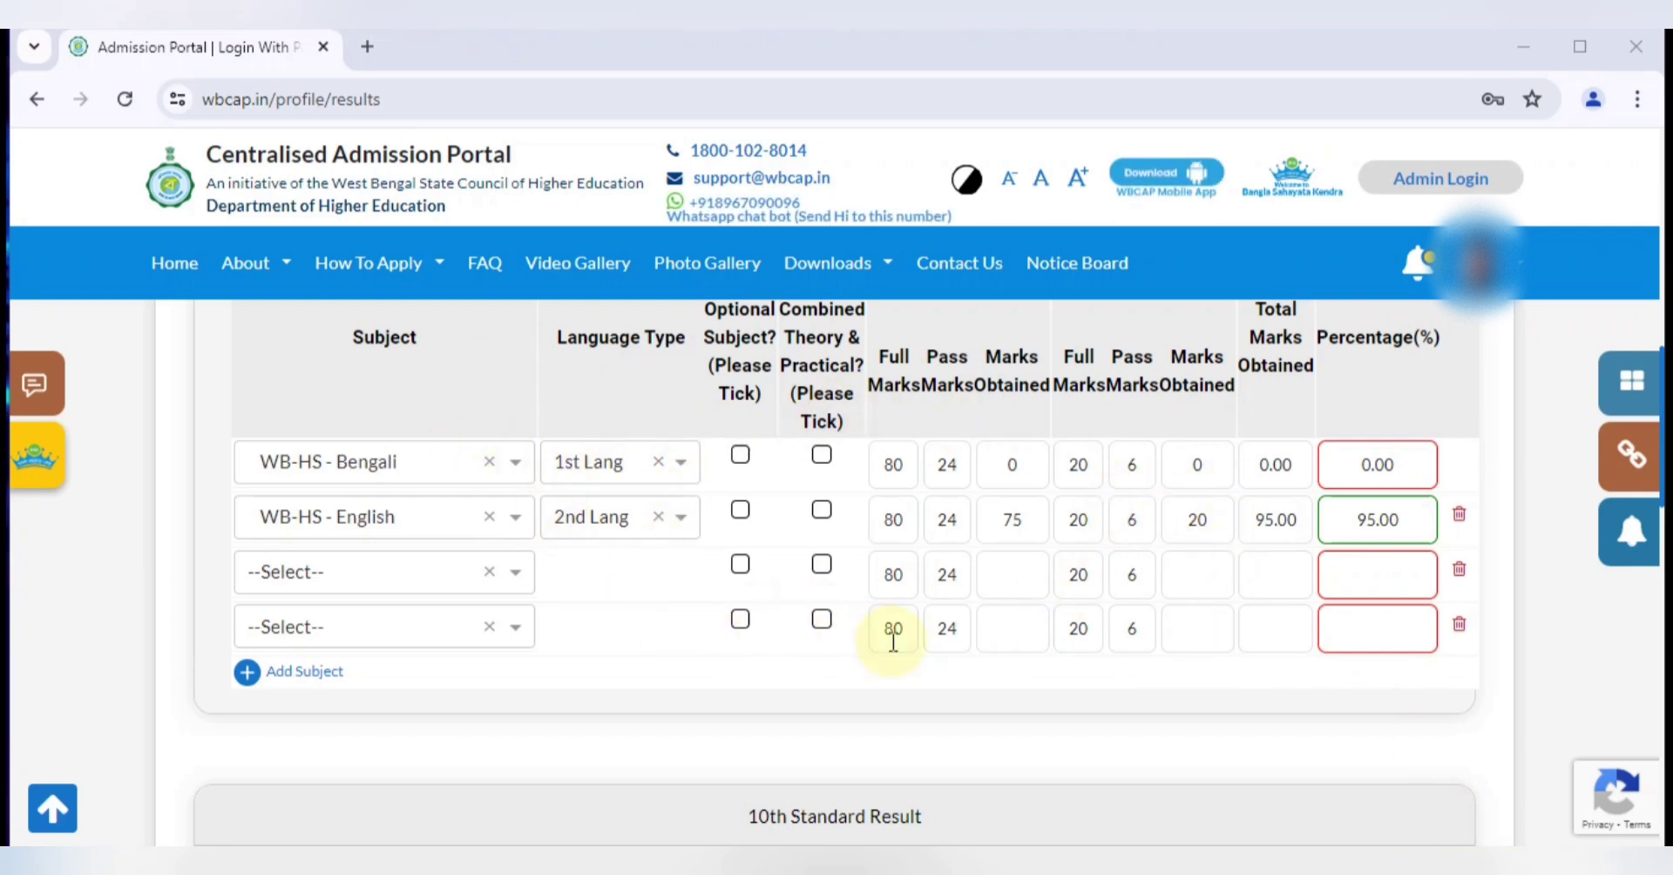
Step: Look over the 10th Standard Result section, checking the board options and the registration number and roll number fields
scroll(893, 641, "down", 5)
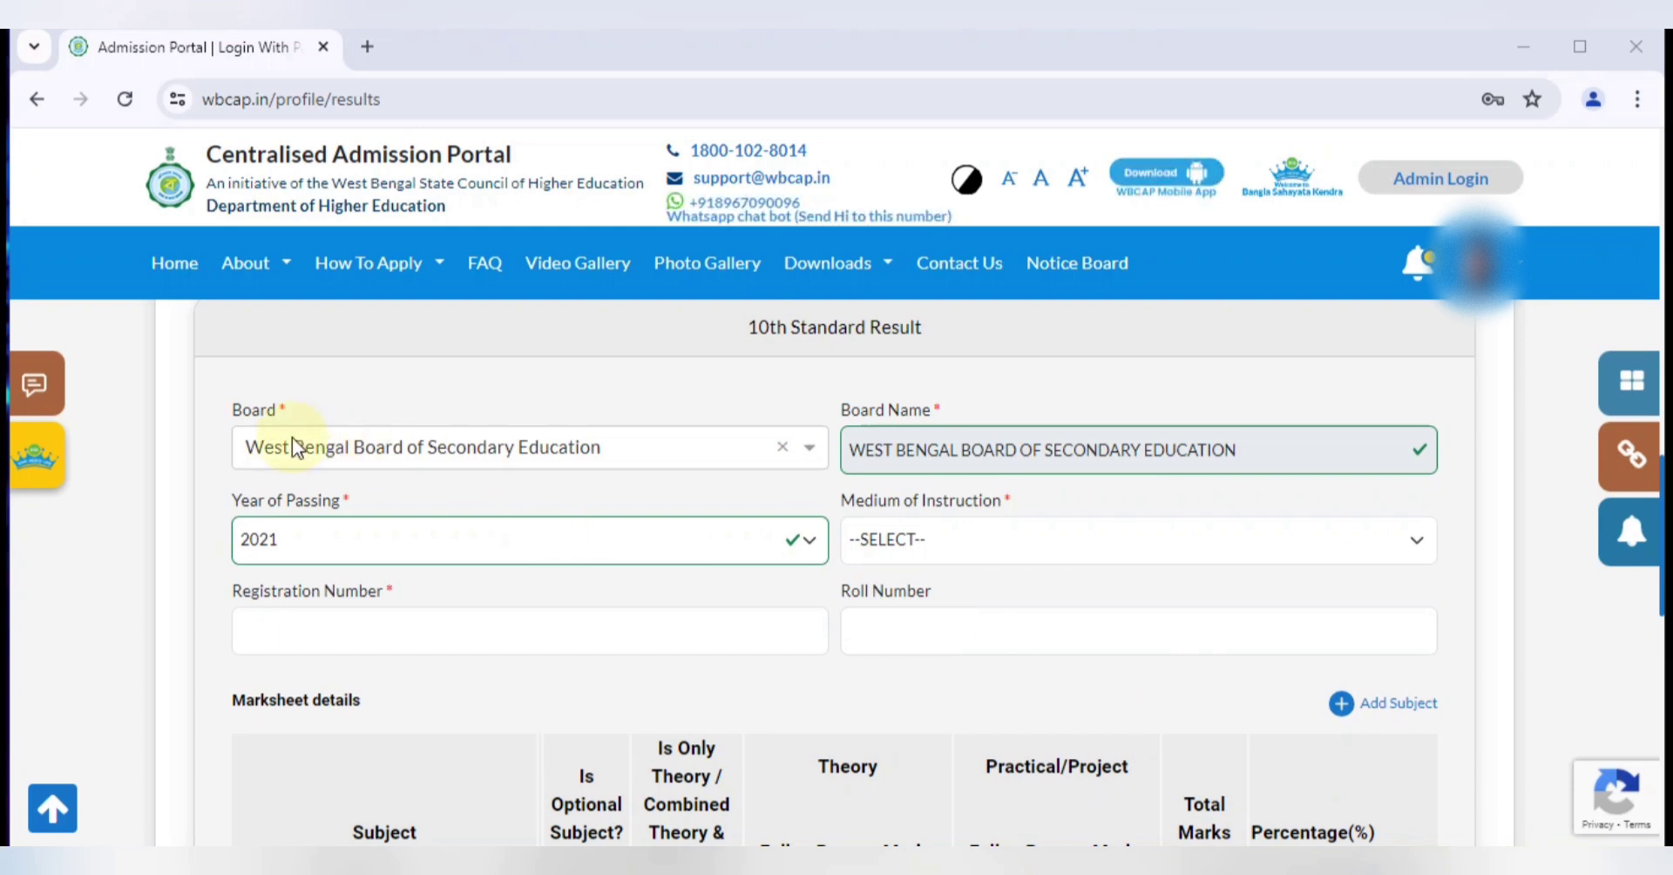
left_click(802, 449)
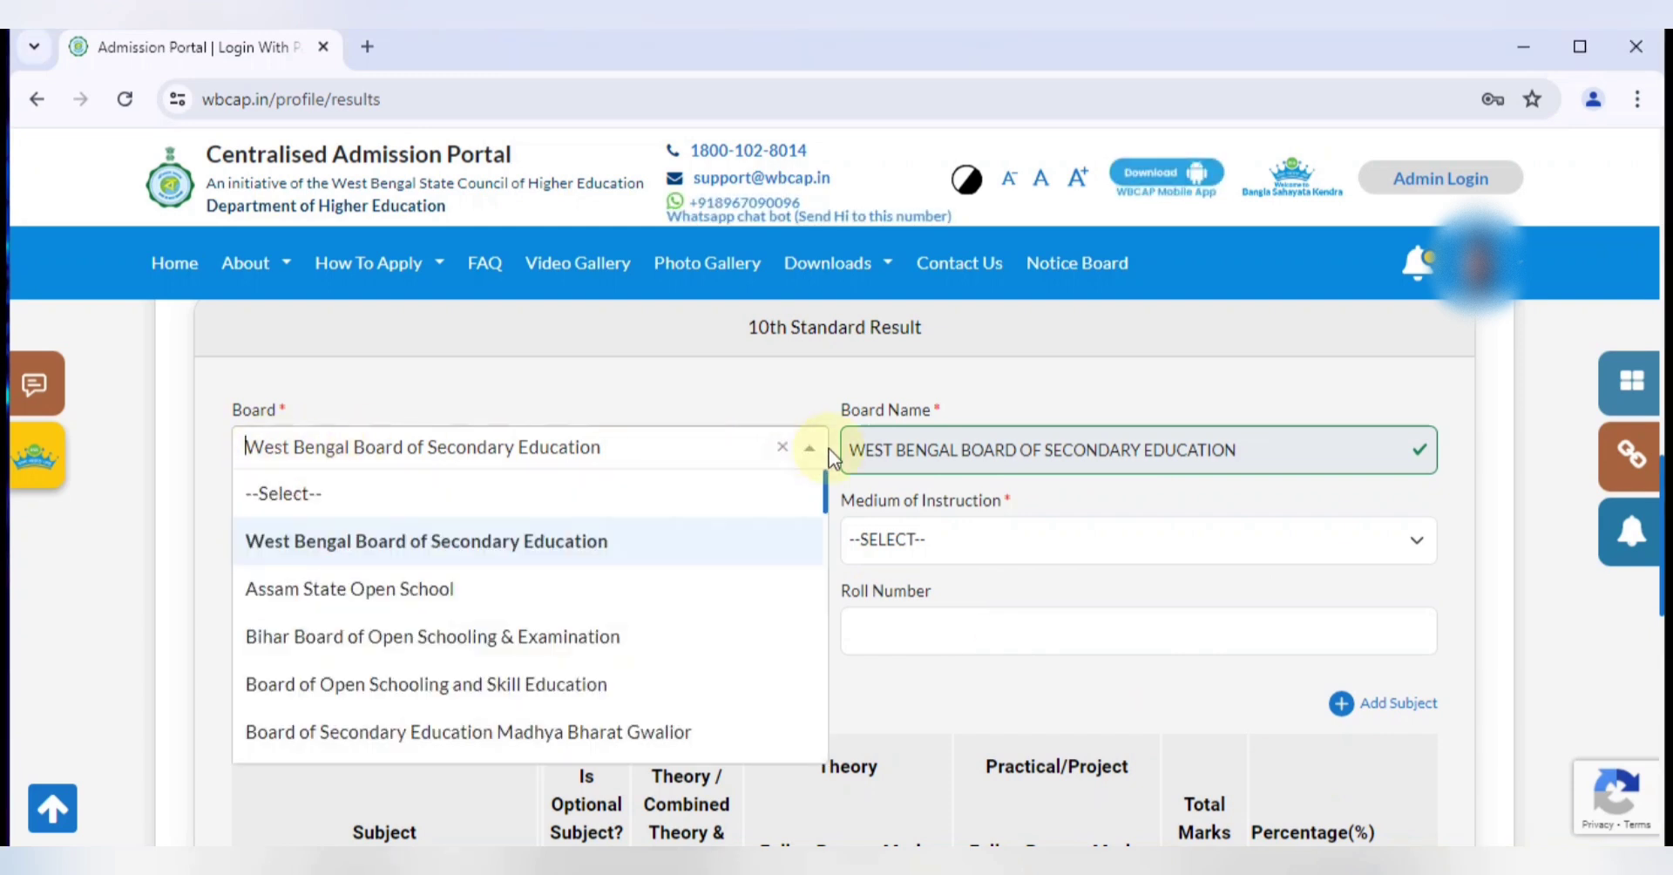
left_click(811, 453)
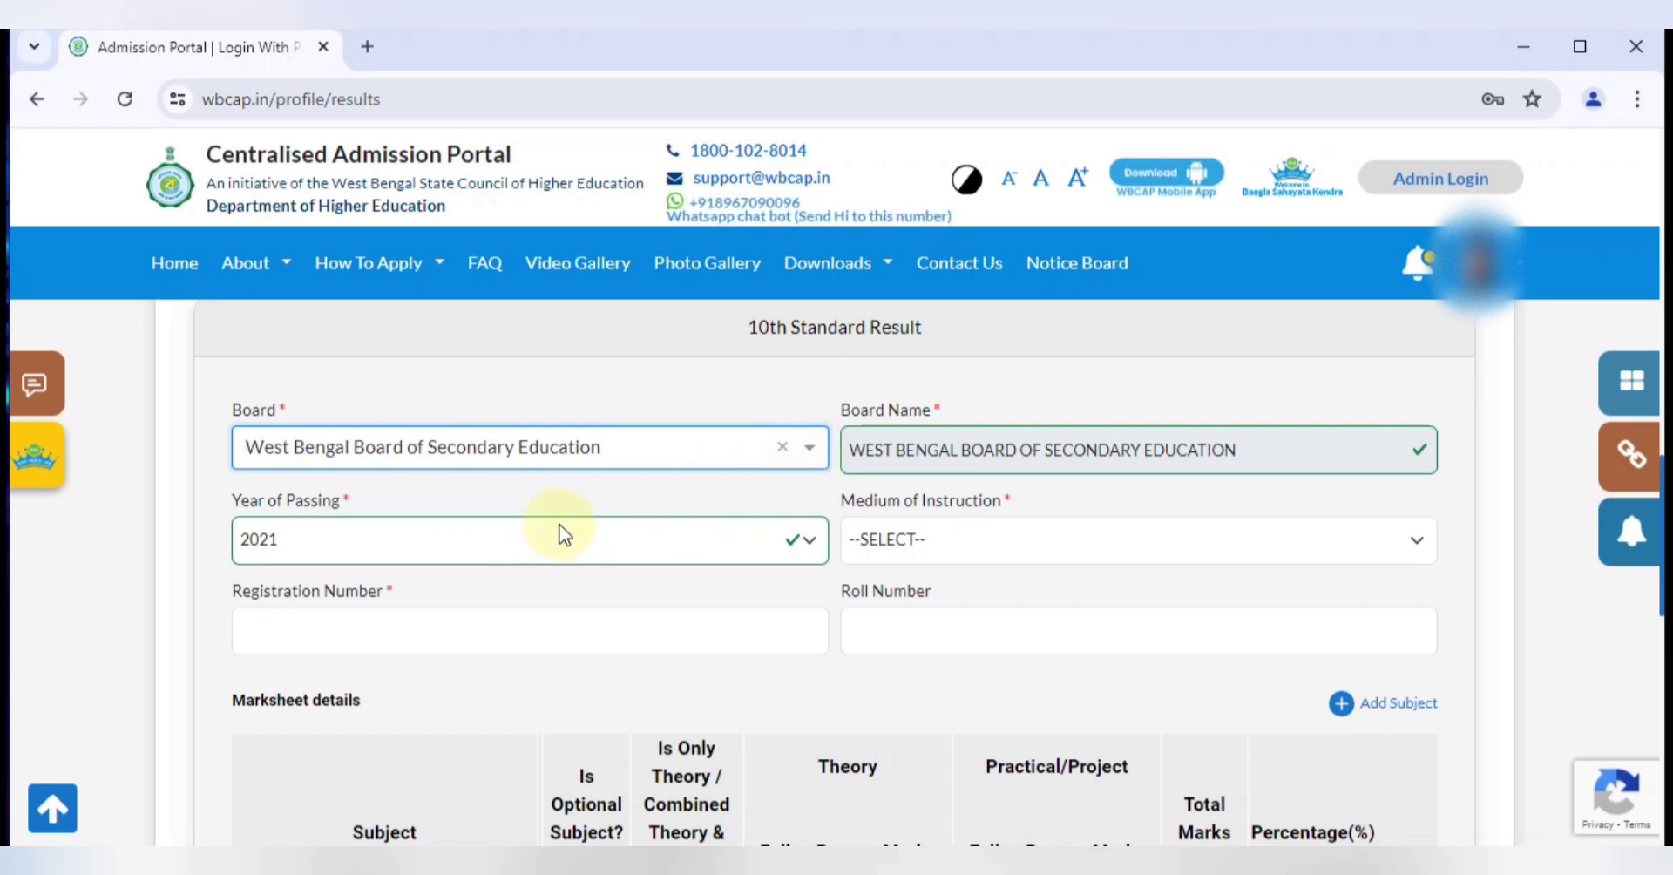
scroll(1019, 551, "down", 1)
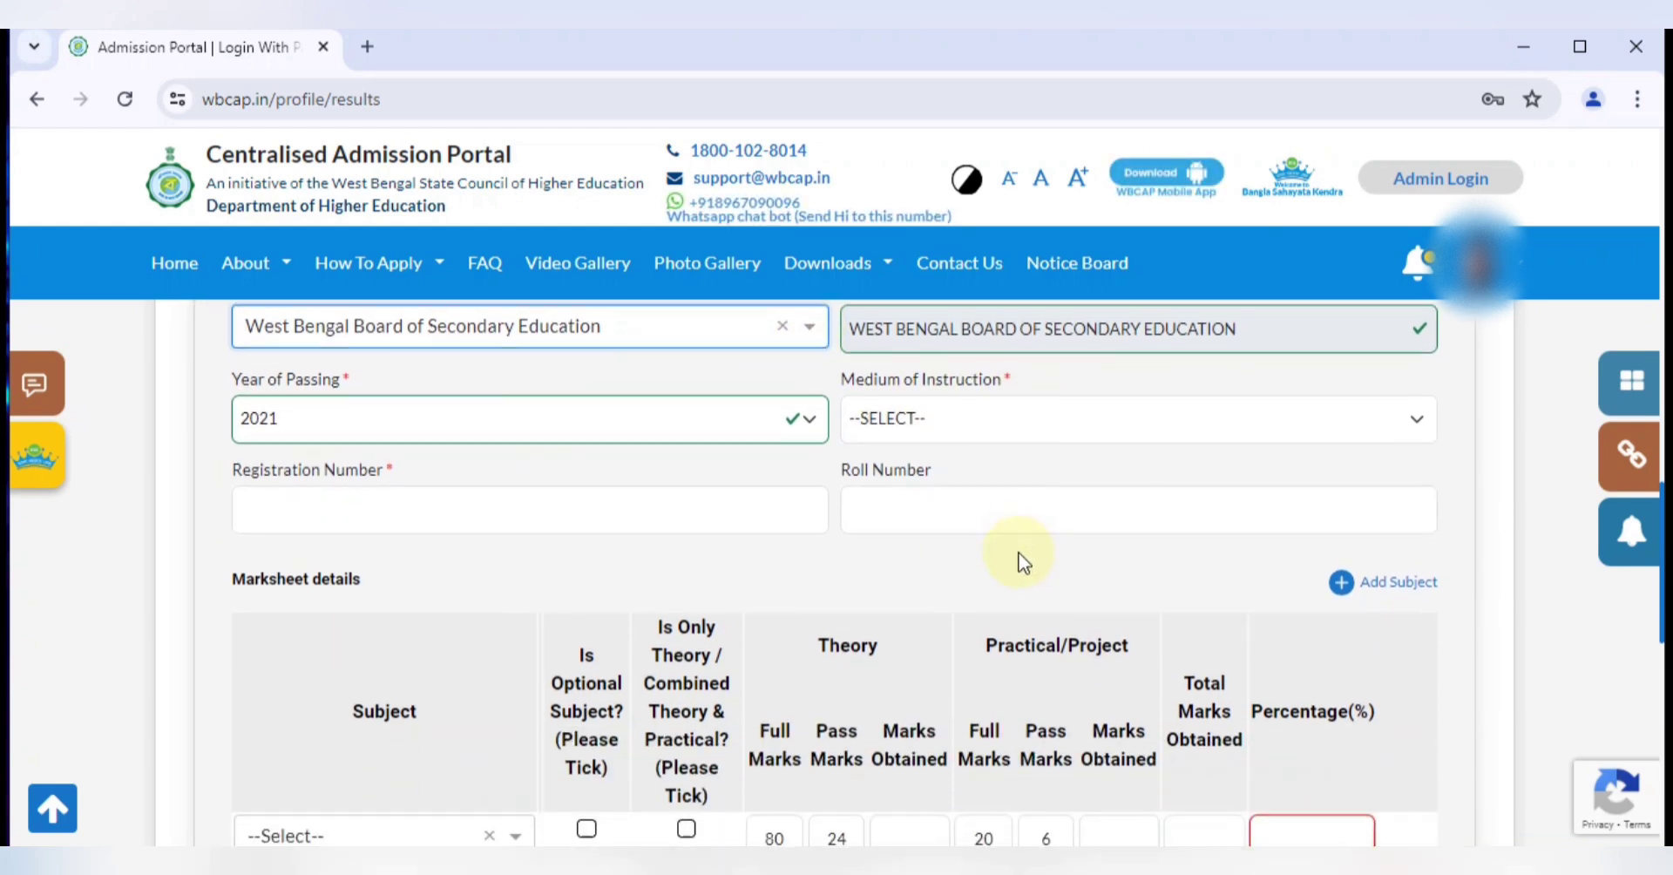
left_click(505, 501)
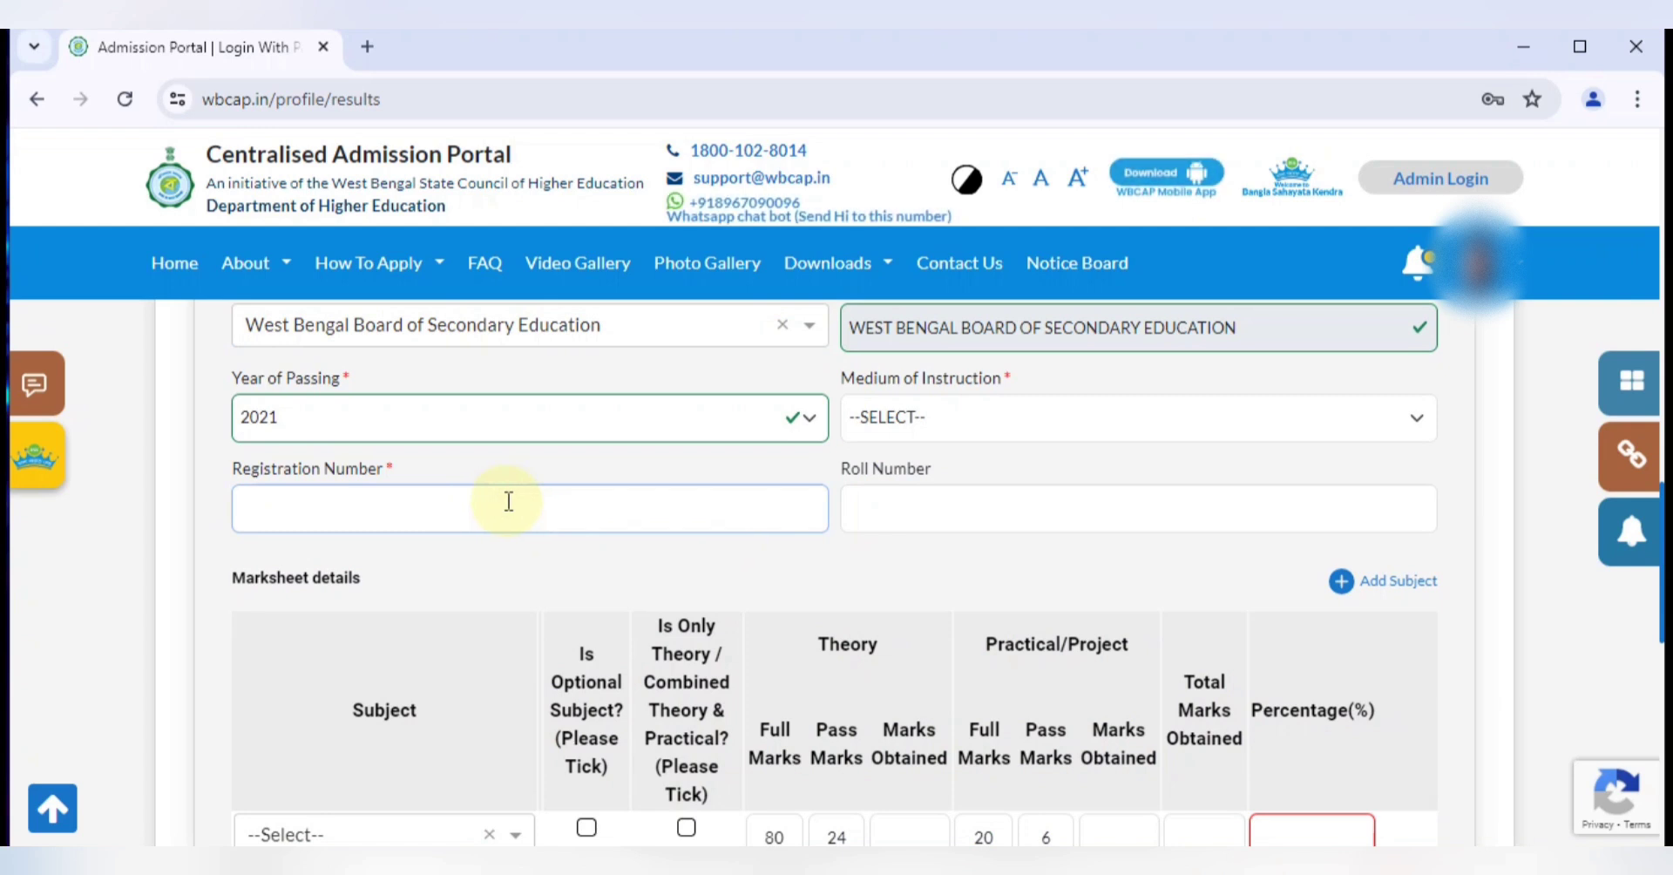
left_click(967, 503)
Step: Search for BE in the 10th standard marksheet row, choose WB-SE - Bengali and set its language type to 1st Lang
scroll(972, 502, "down", 2)
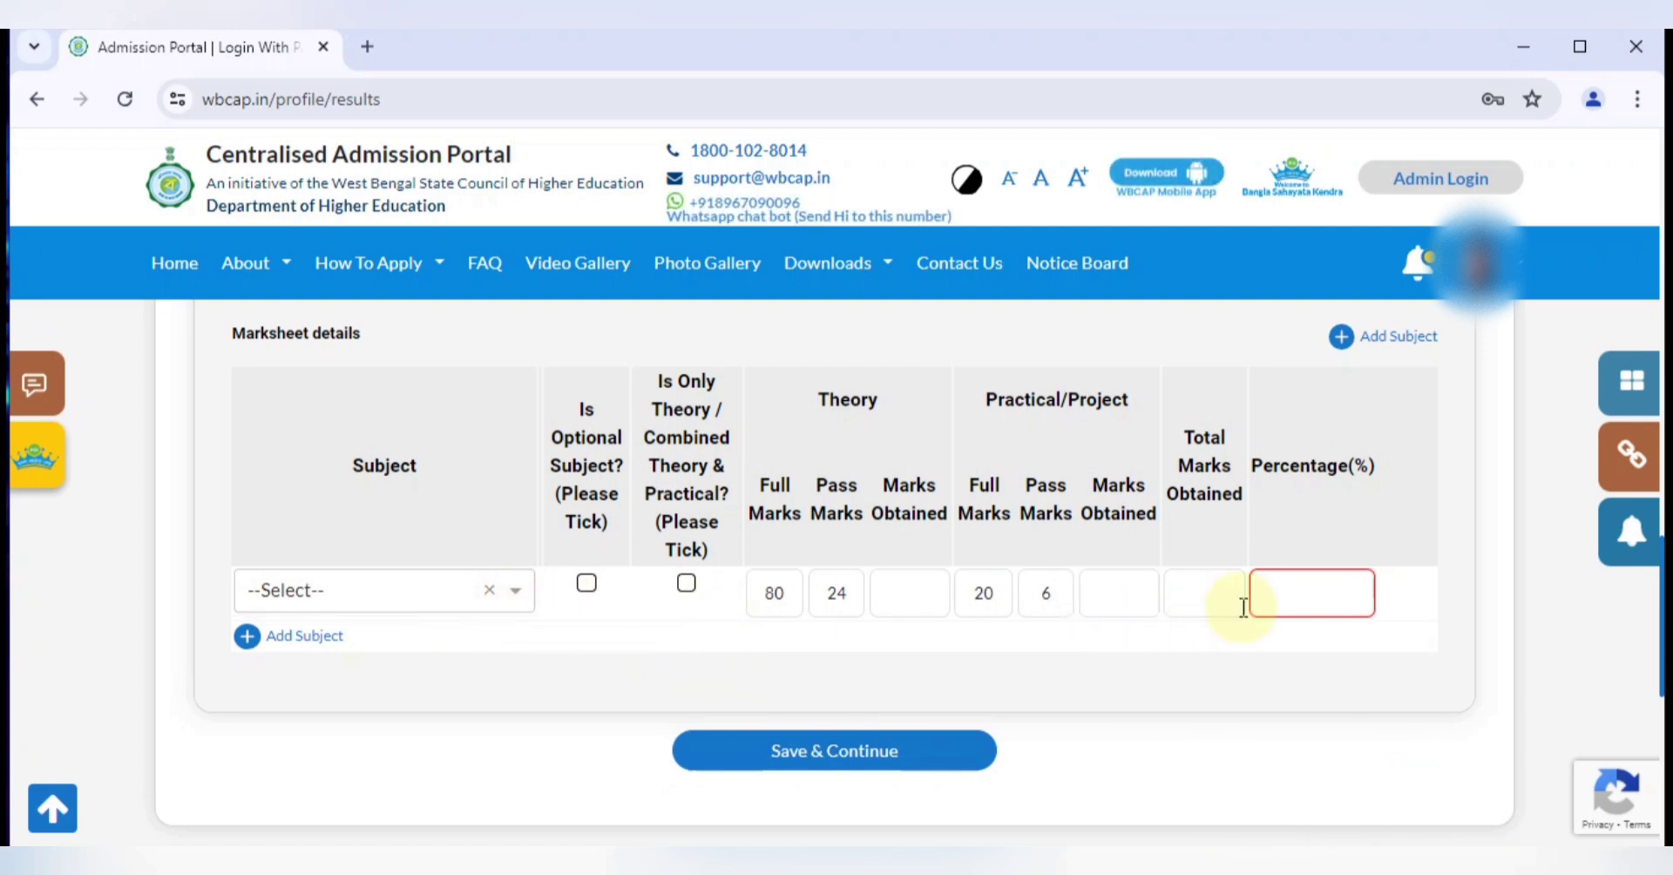
left_click(348, 591)
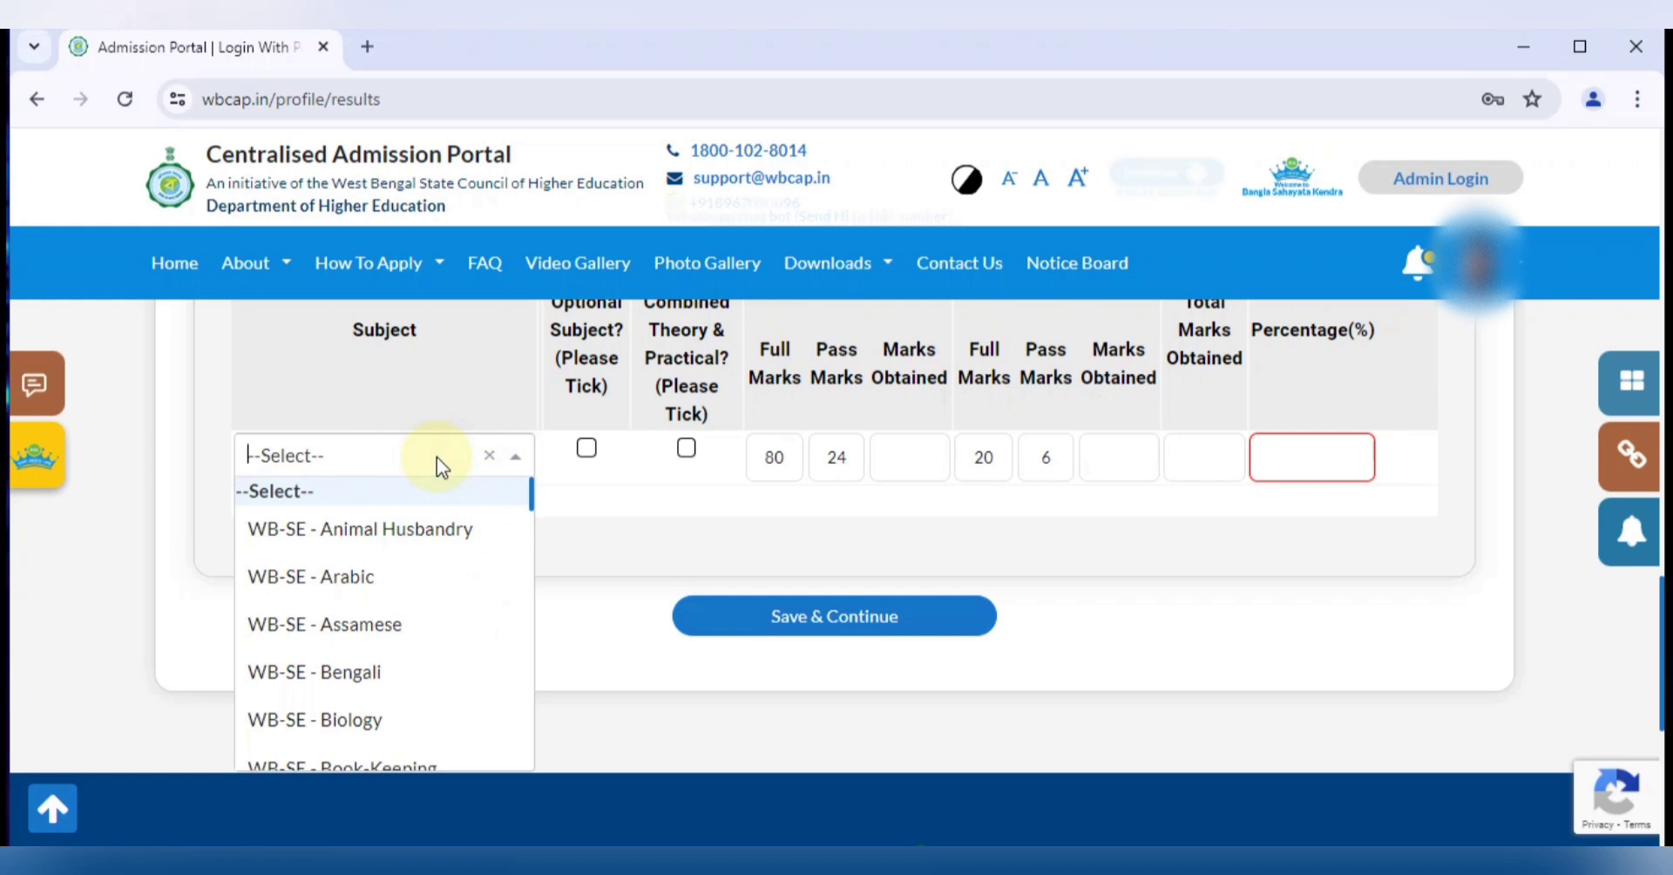
type("BE")
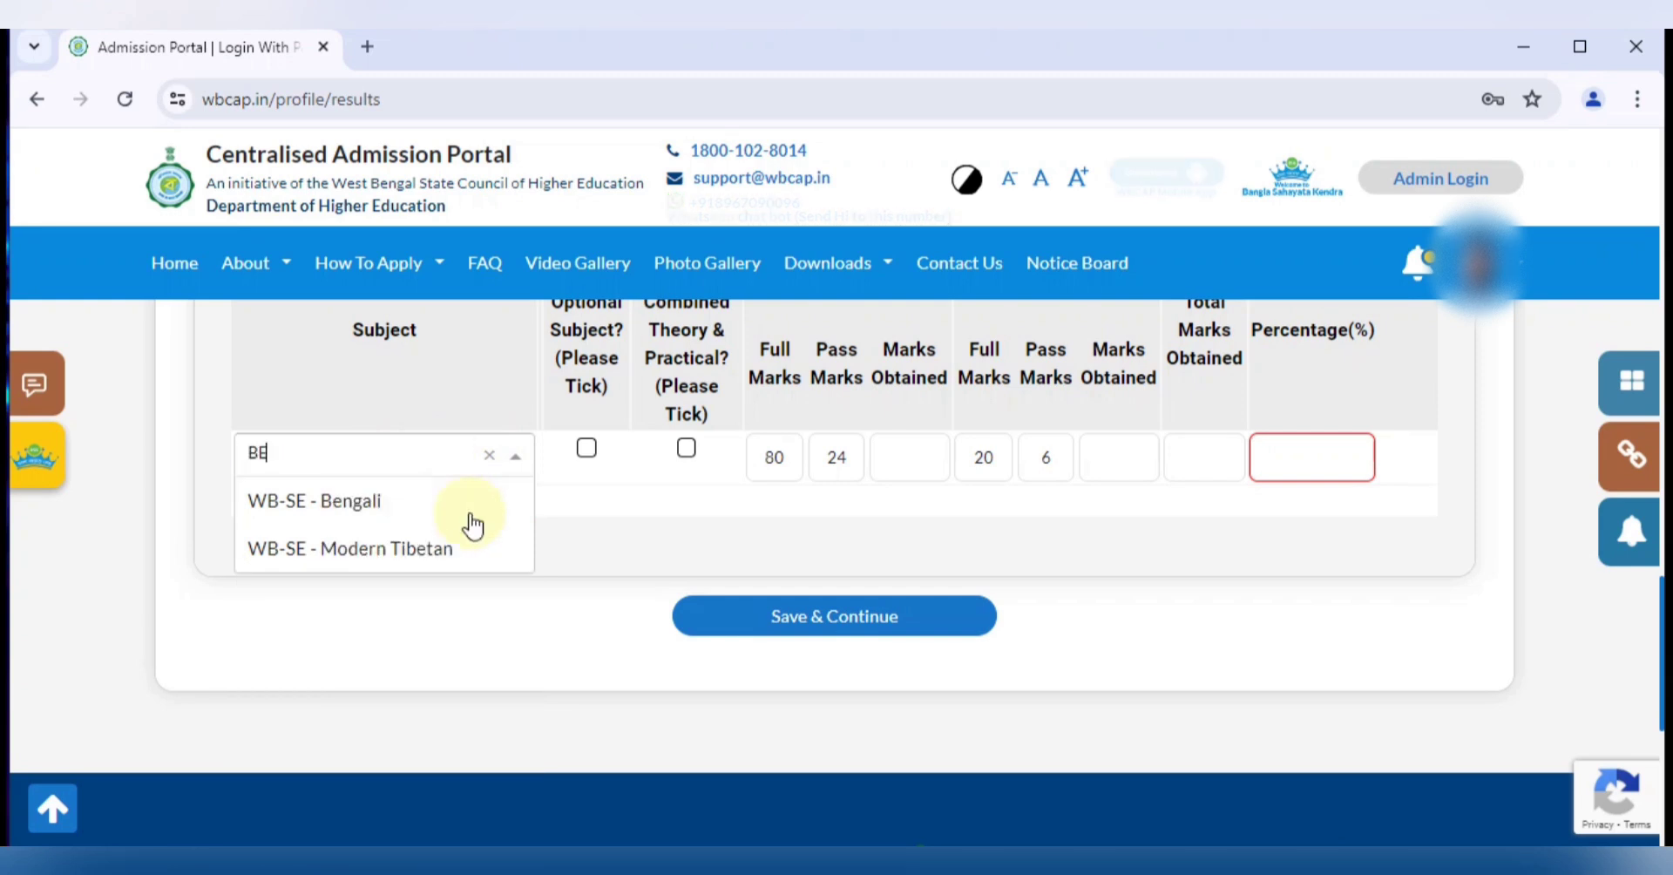
left_click(345, 508)
left_click(711, 455)
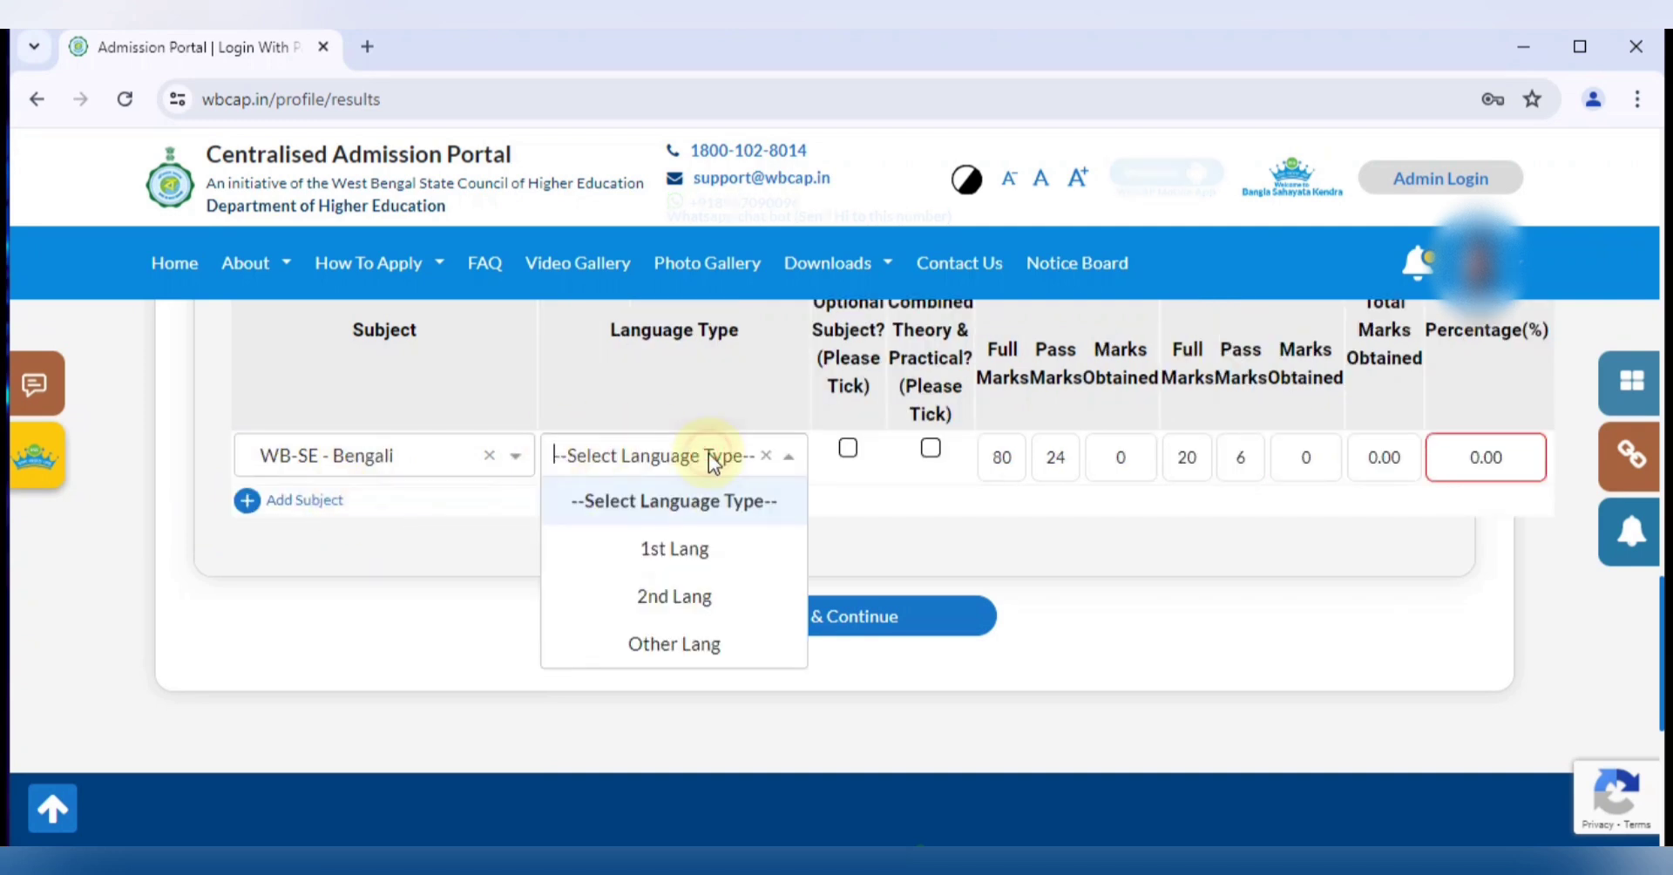
left_click(667, 549)
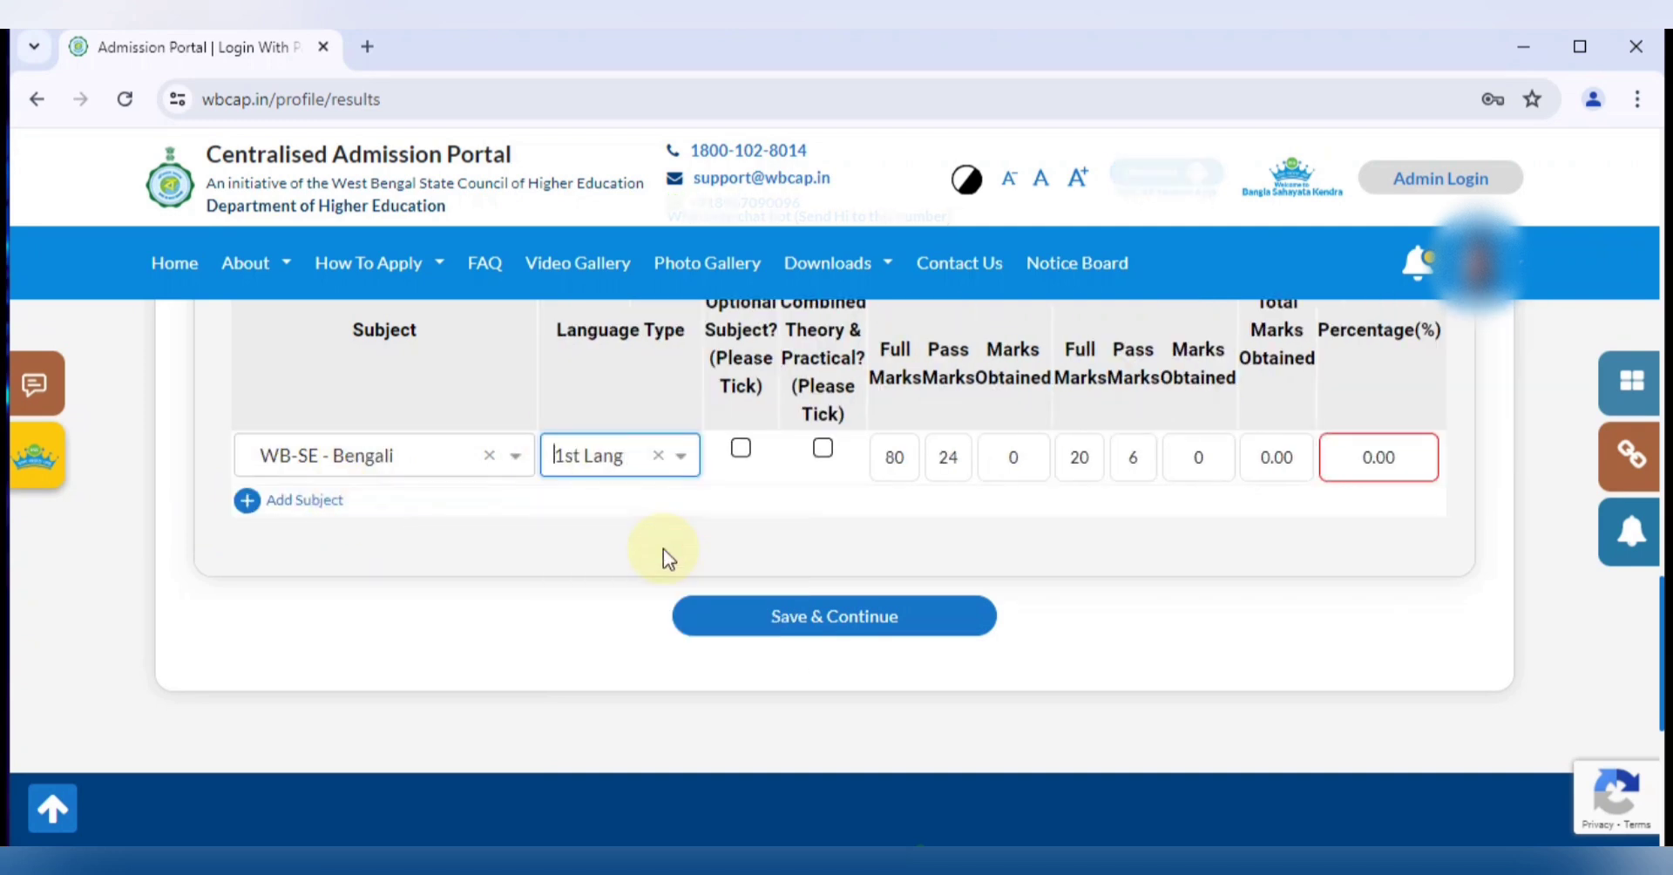
Step: Set the theory full marks to 90 and the theory pass marks to 15 in the 10th standard Bengali row
scroll(663, 547, "up", 1)
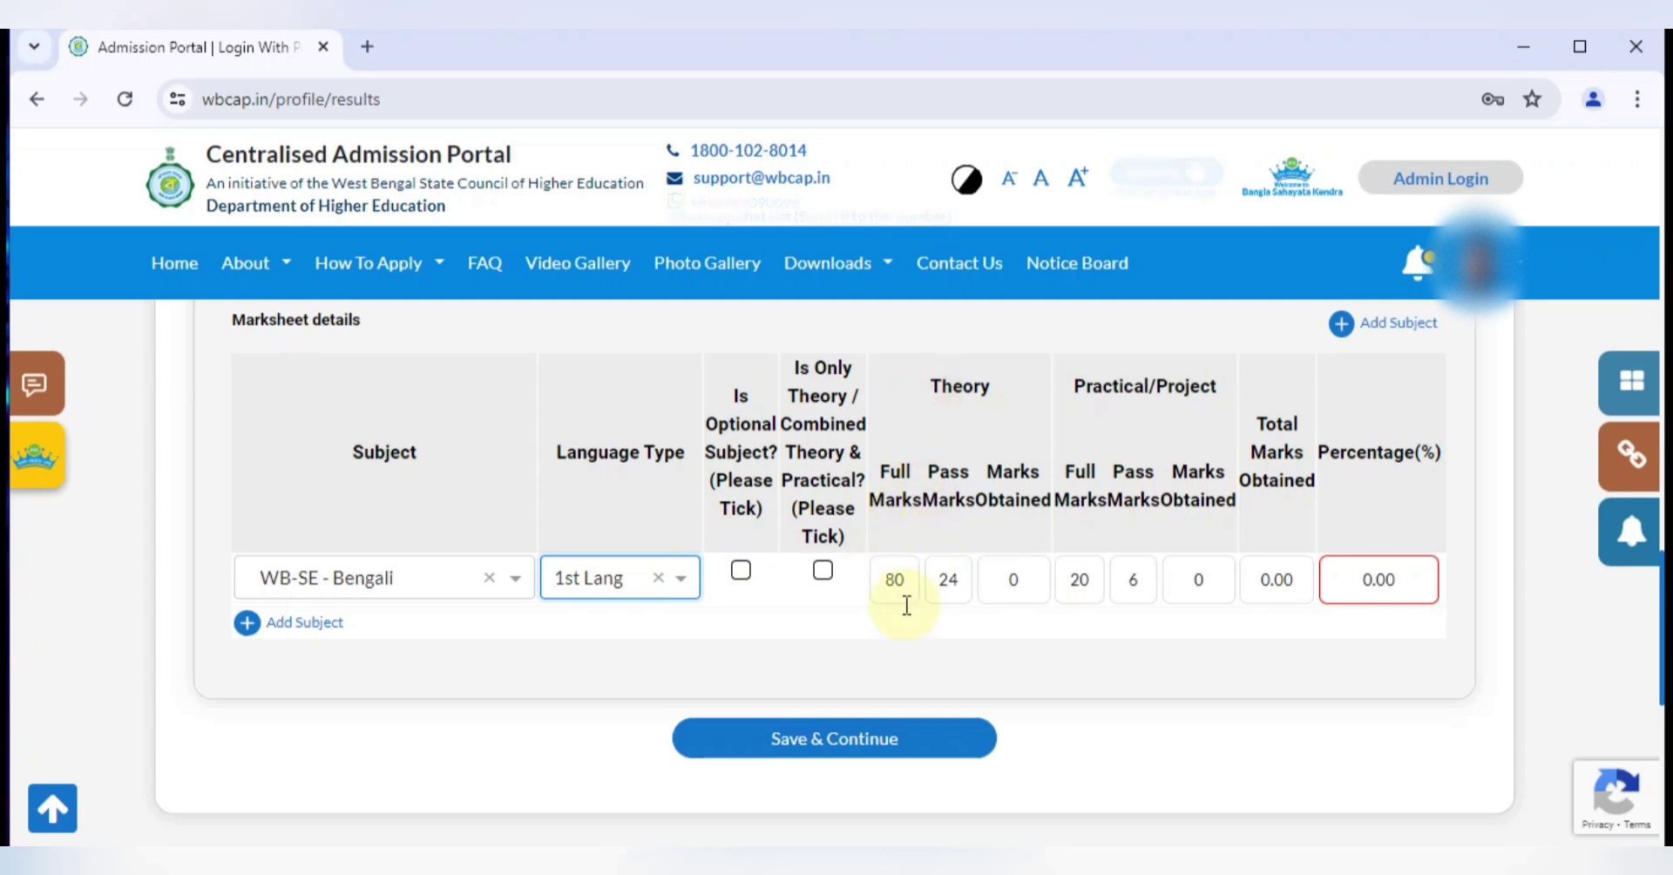
left_click_drag(881, 585, 911, 585)
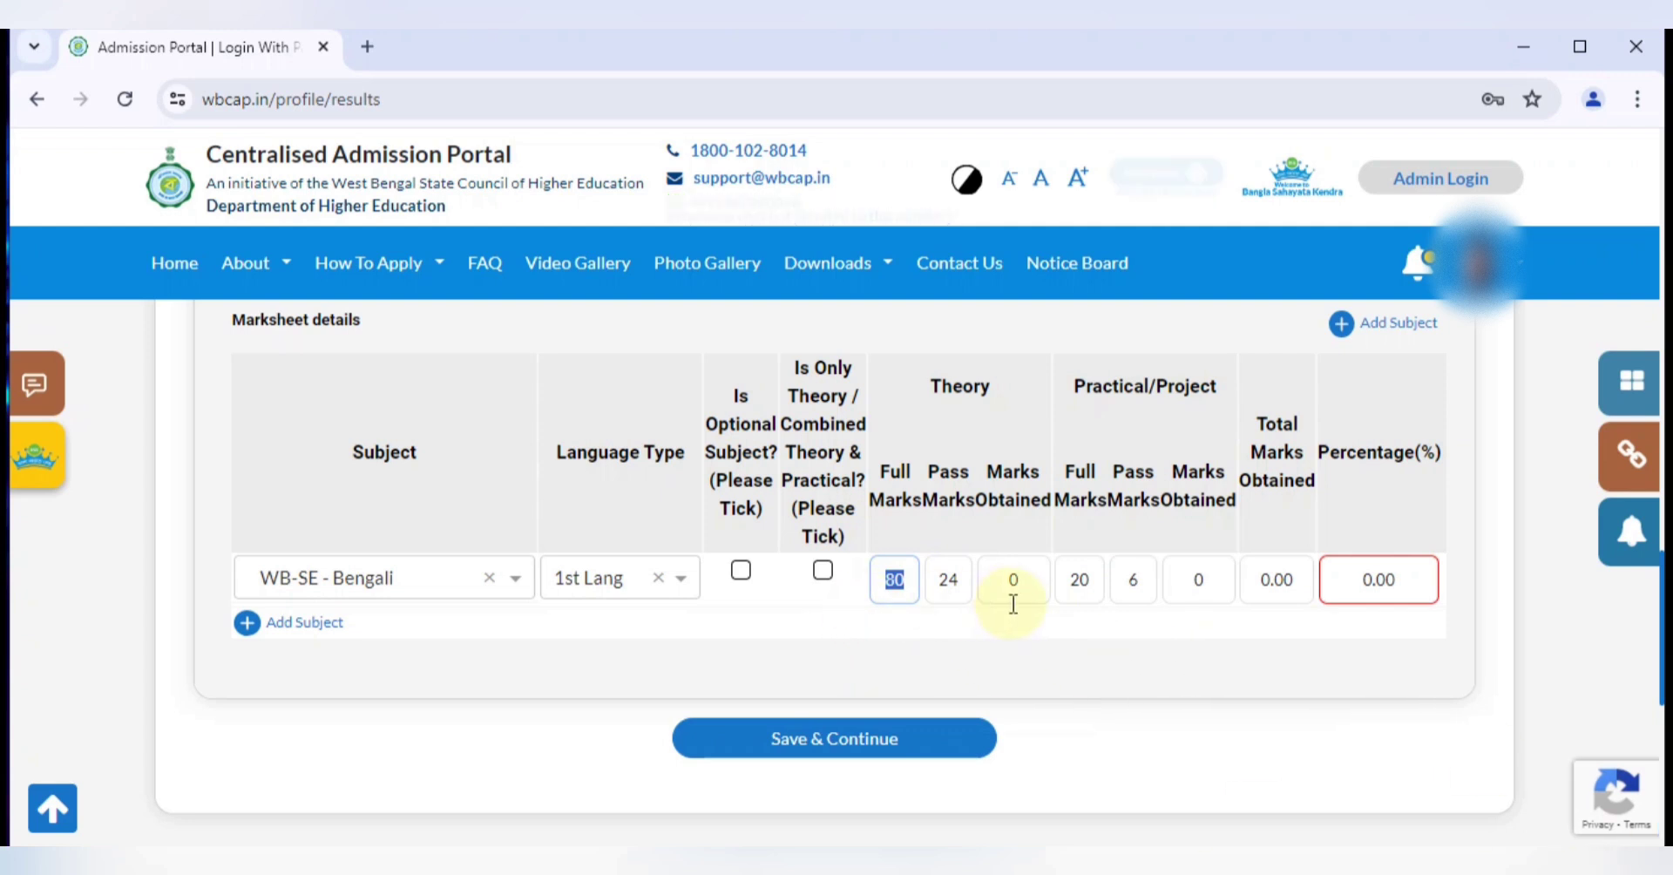
type("90")
left_click_drag(944, 582, 964, 585)
type("15")
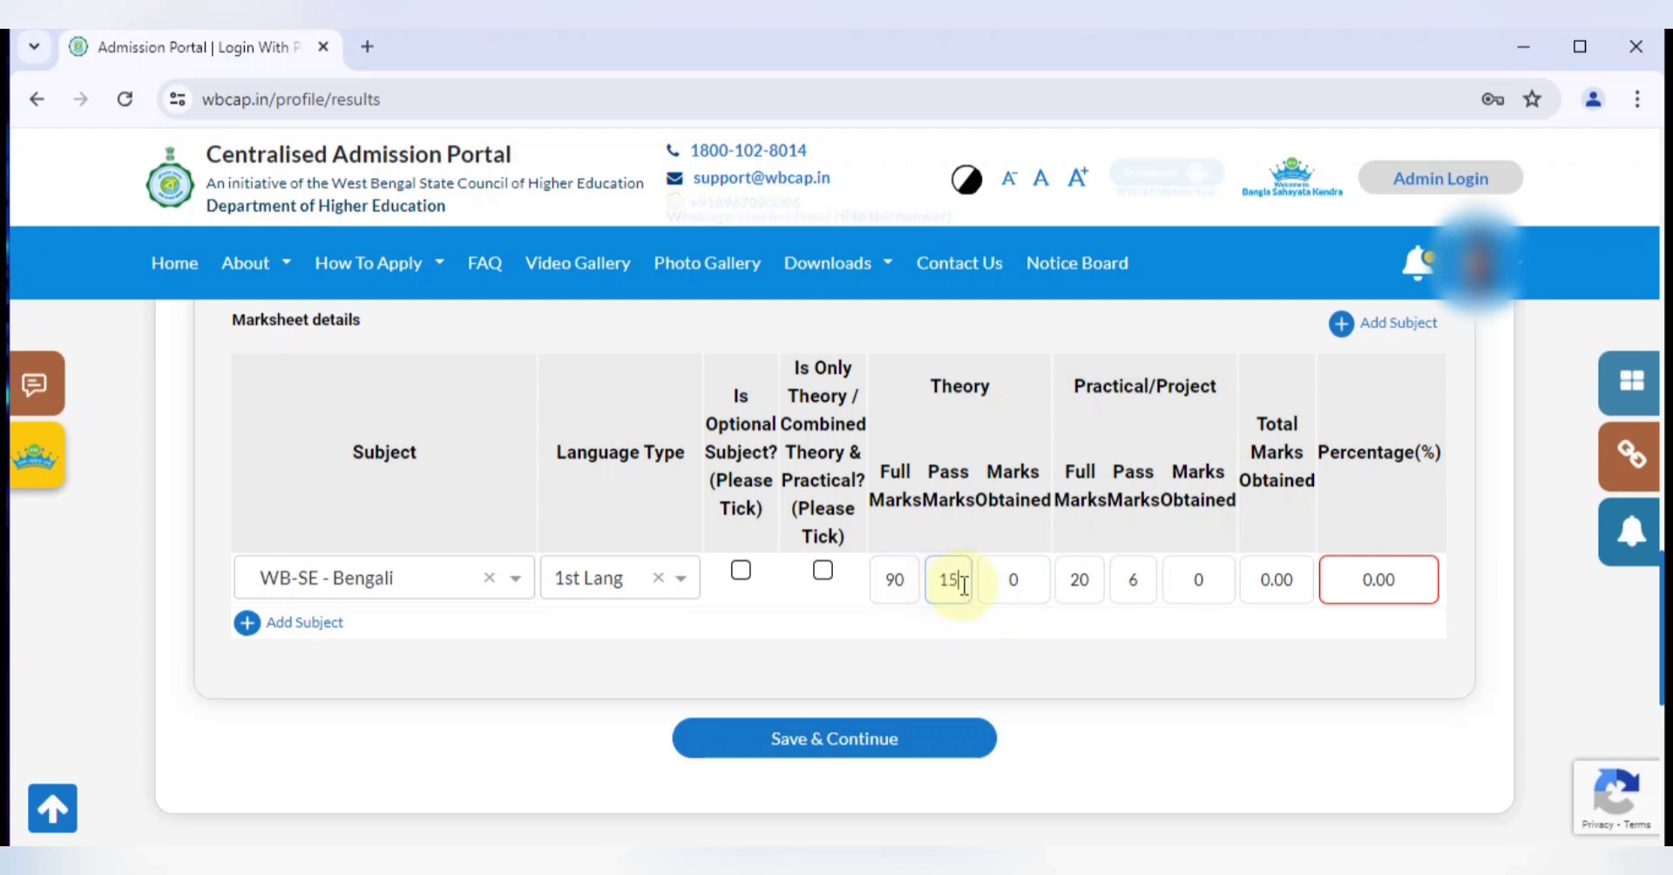
left_click(1026, 640)
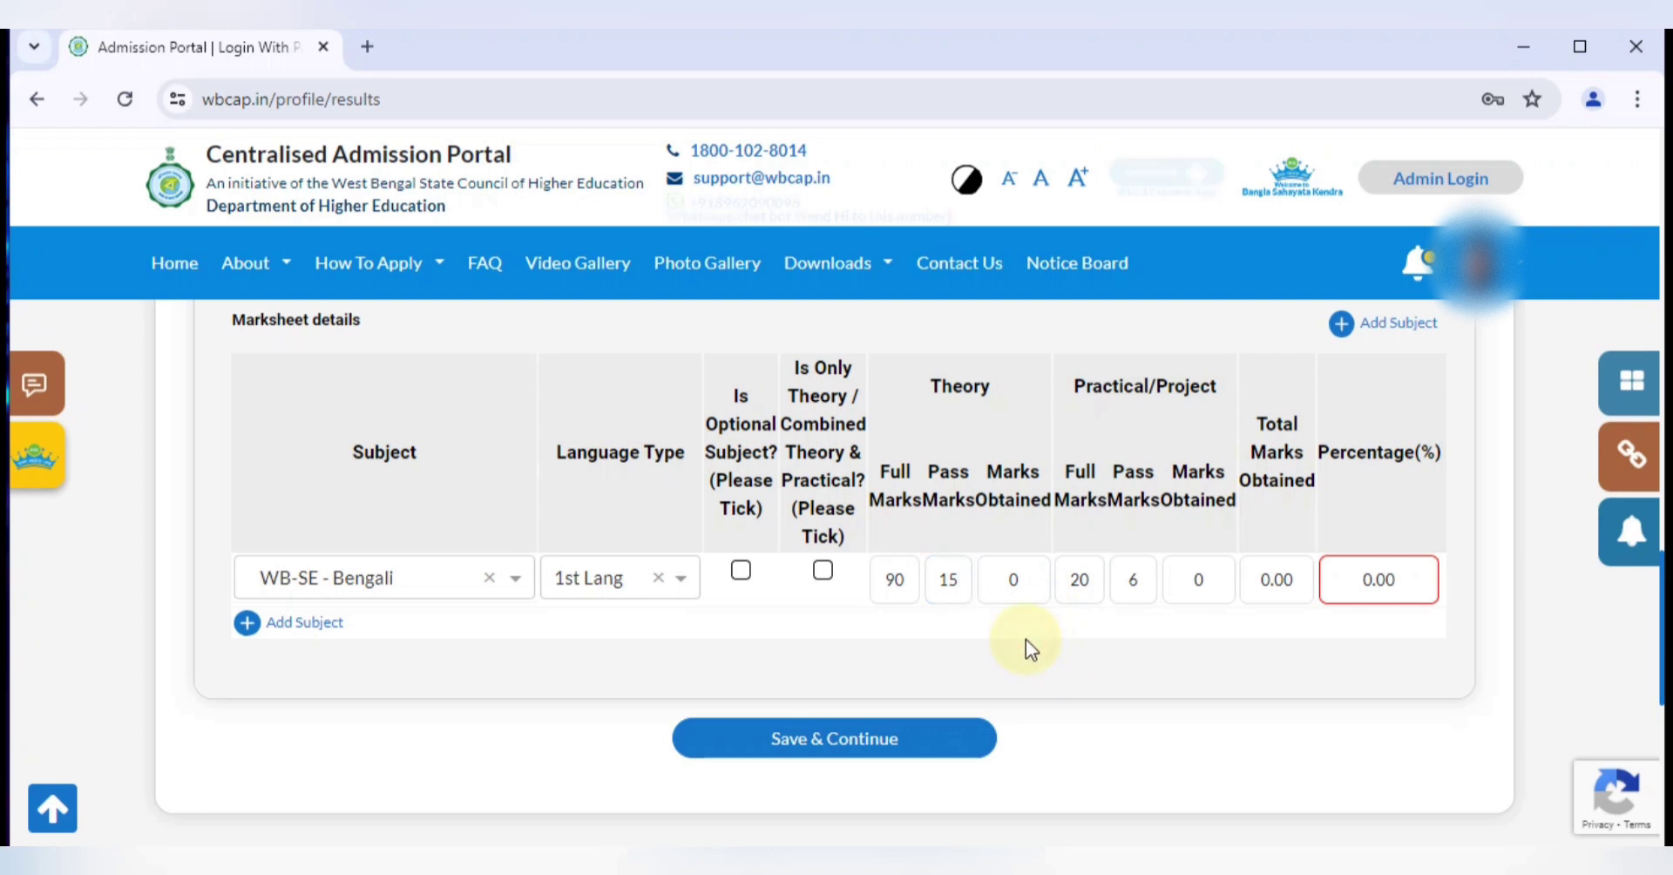
left_click(962, 577)
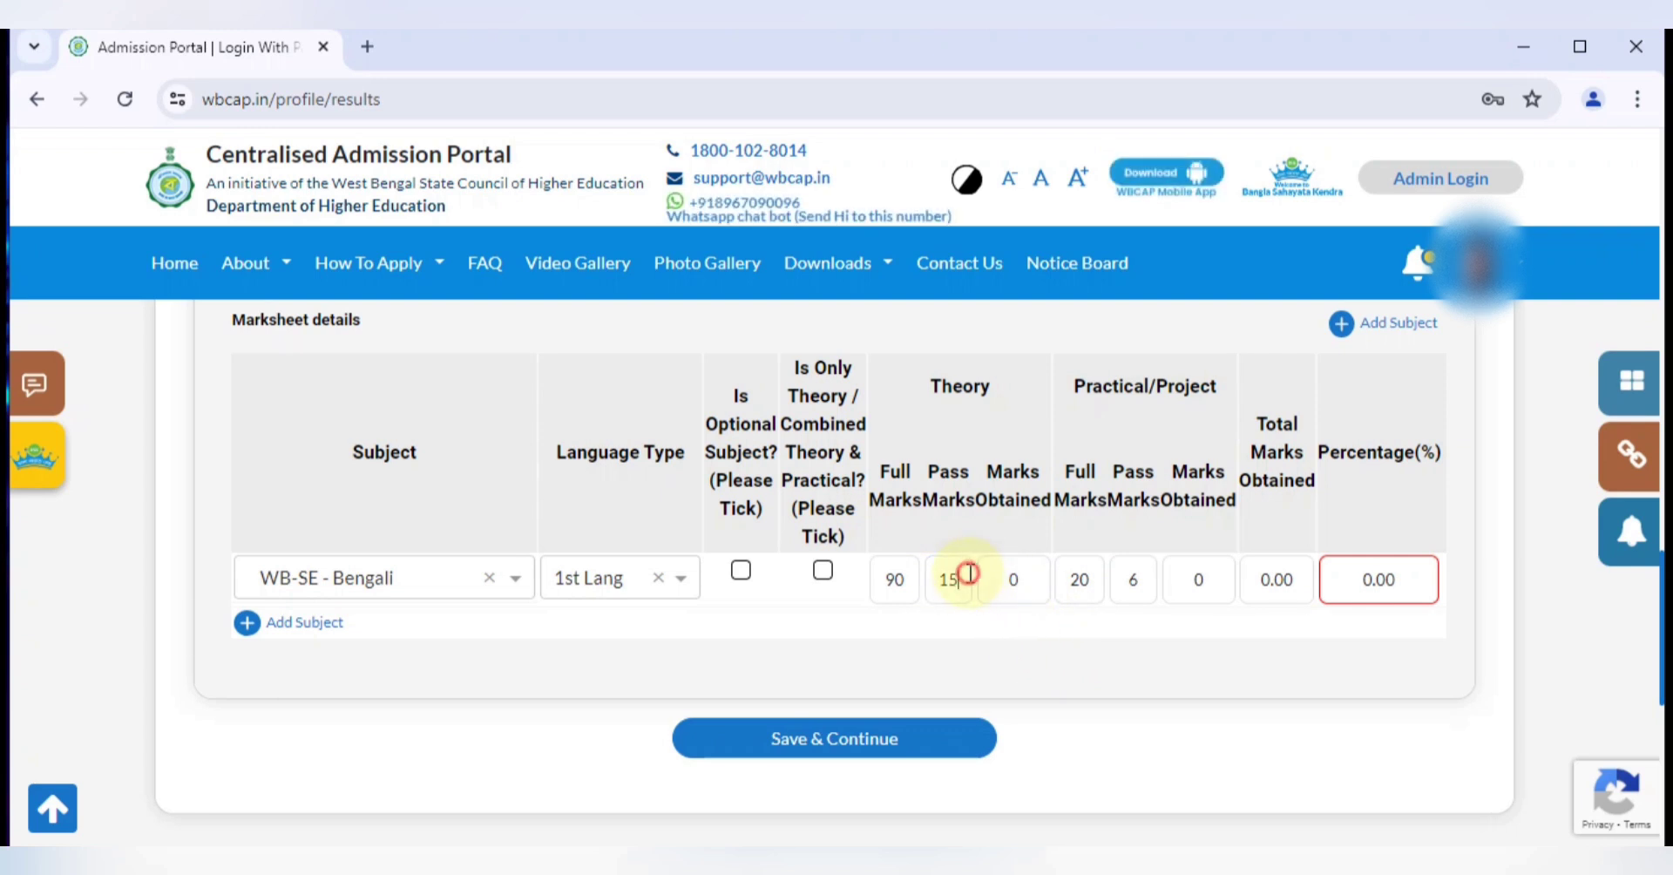
left_click(1019, 579)
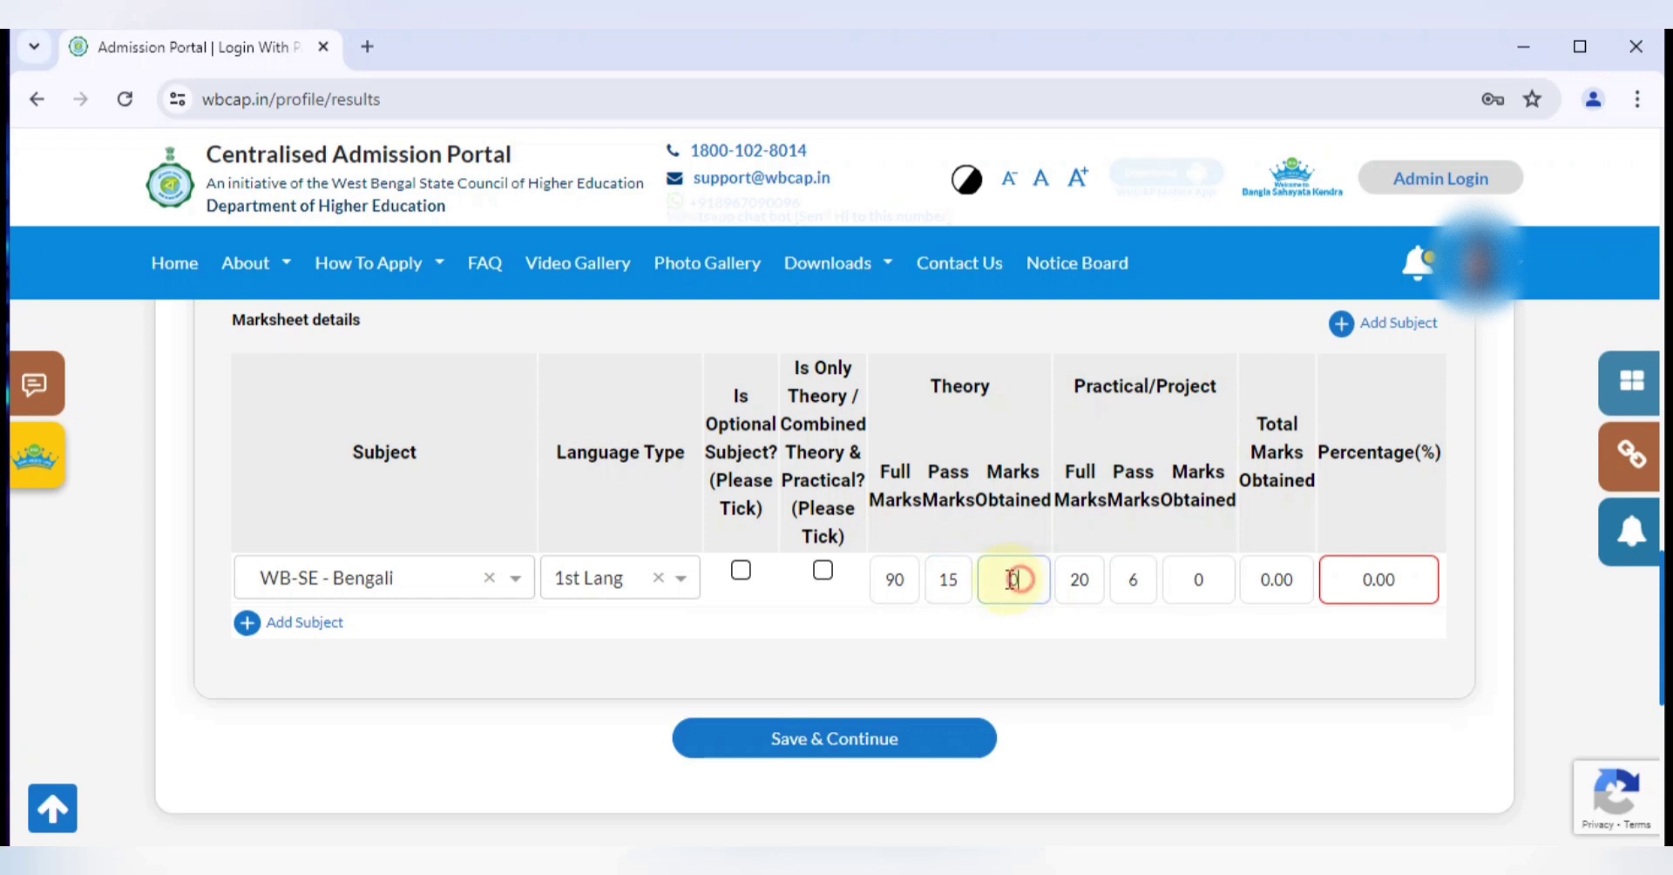
double_click(1021, 578)
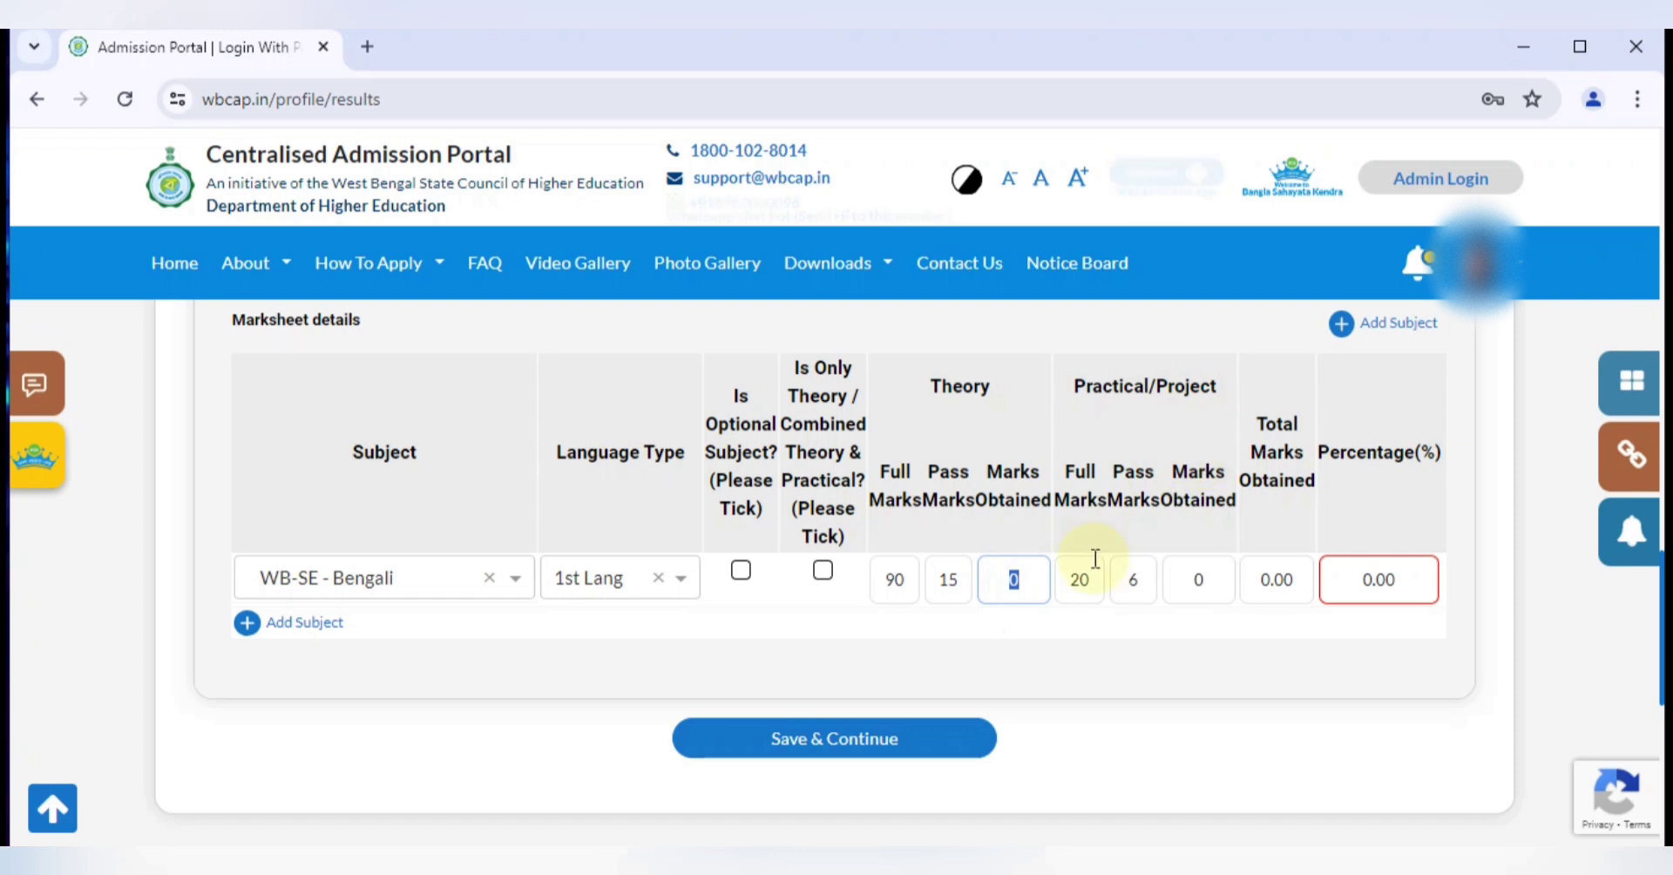
Step: Set the practical/project full marks of the Bengali row to 10
double_click(1073, 580)
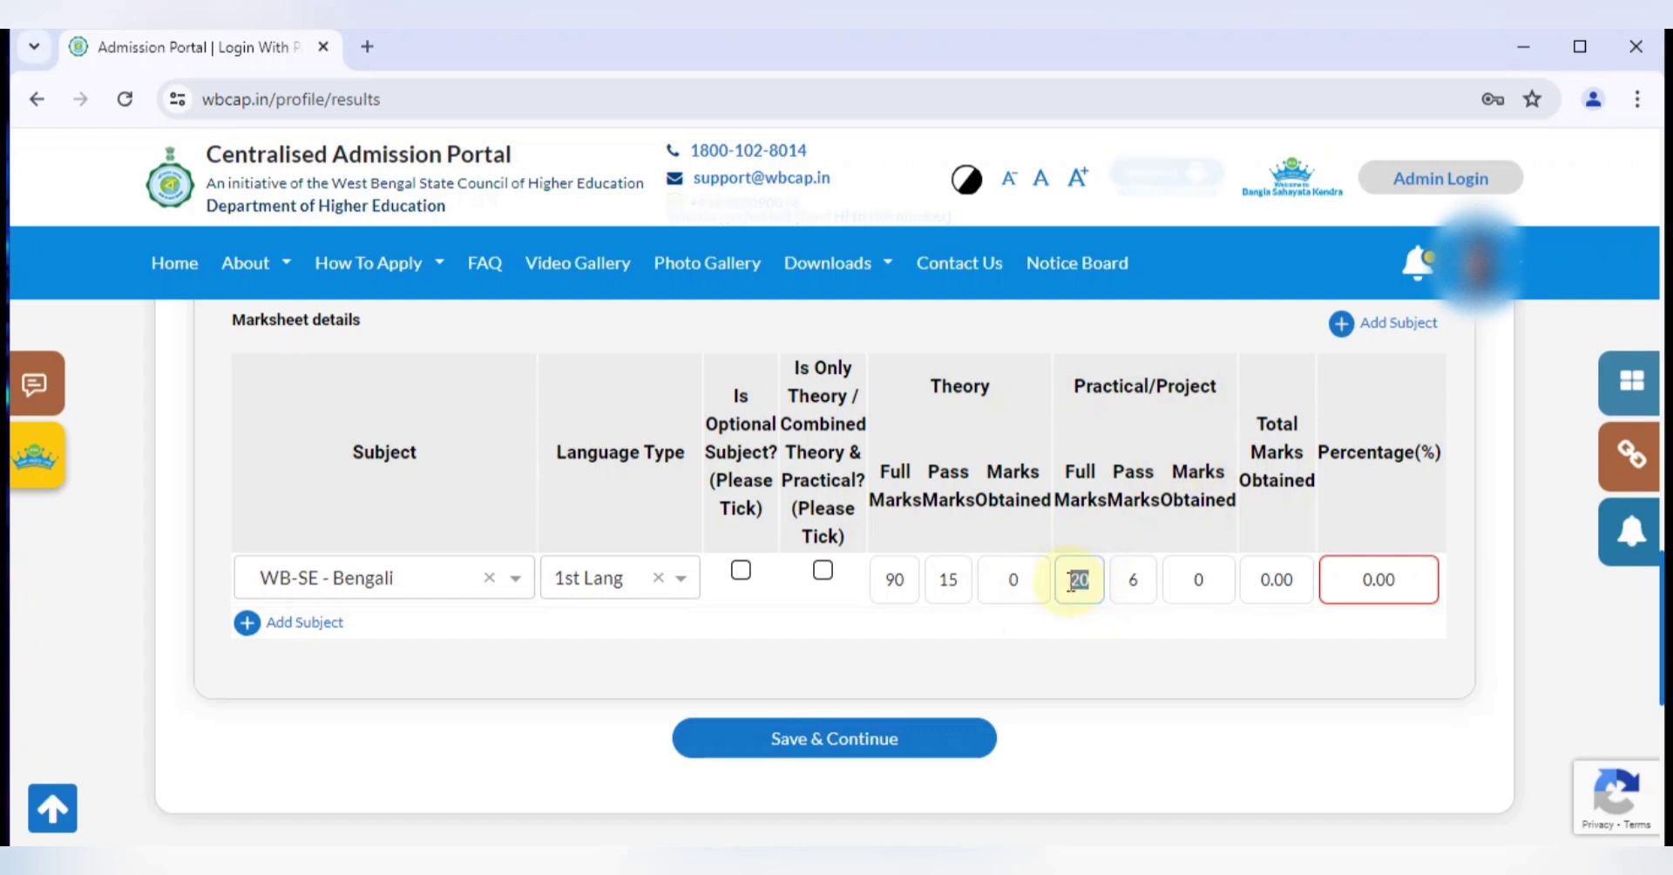
type("200")
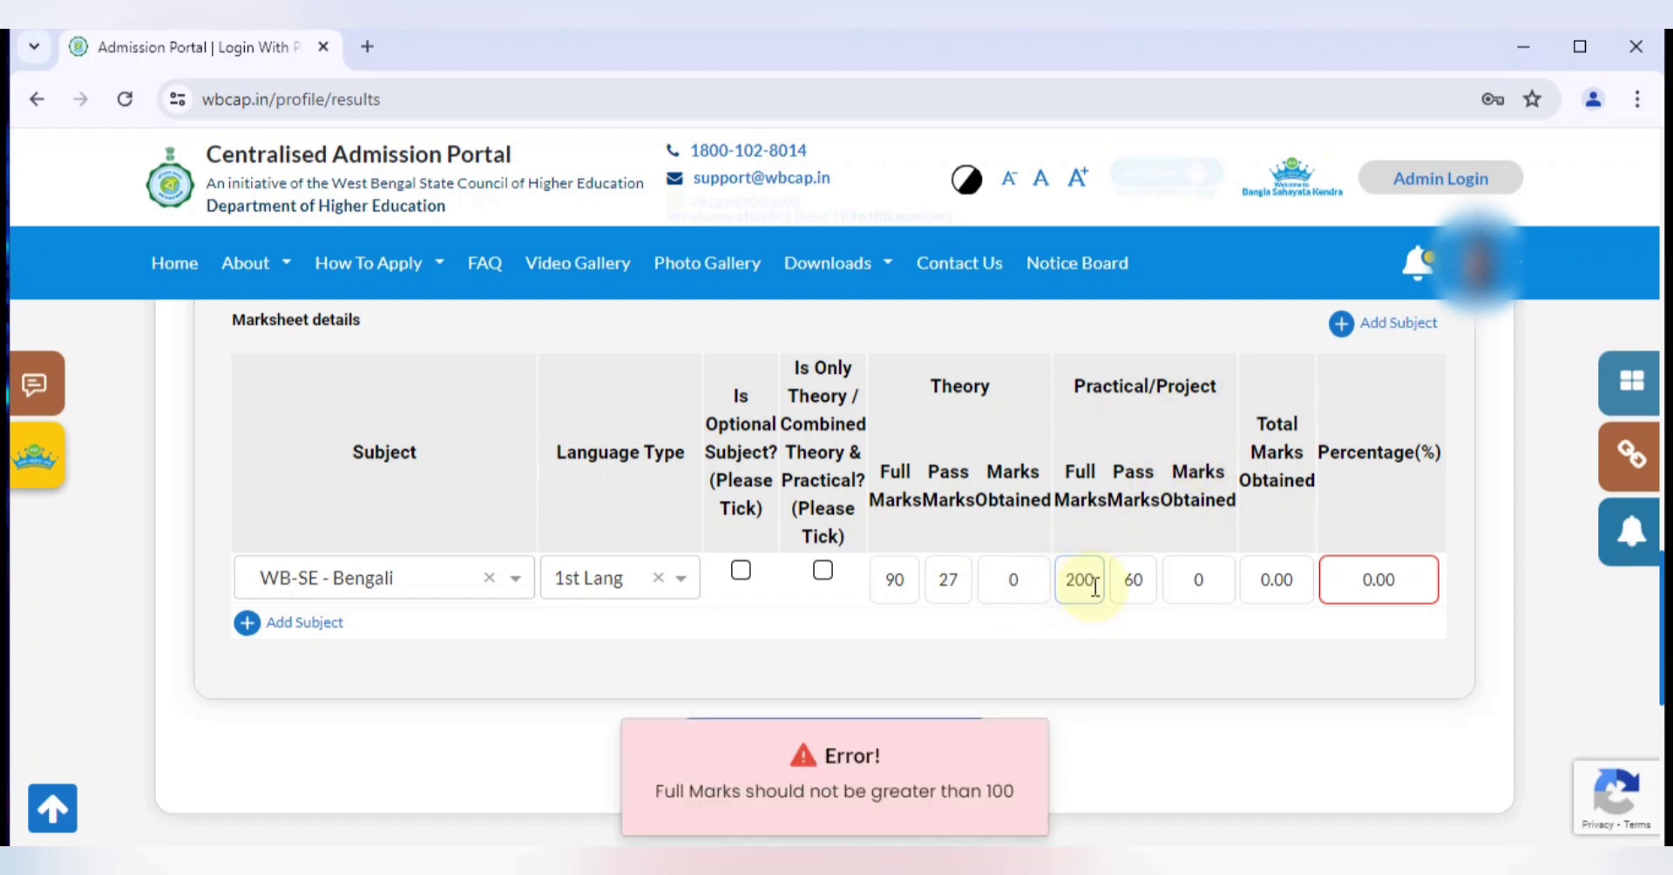
double_click(1079, 581)
type("10")
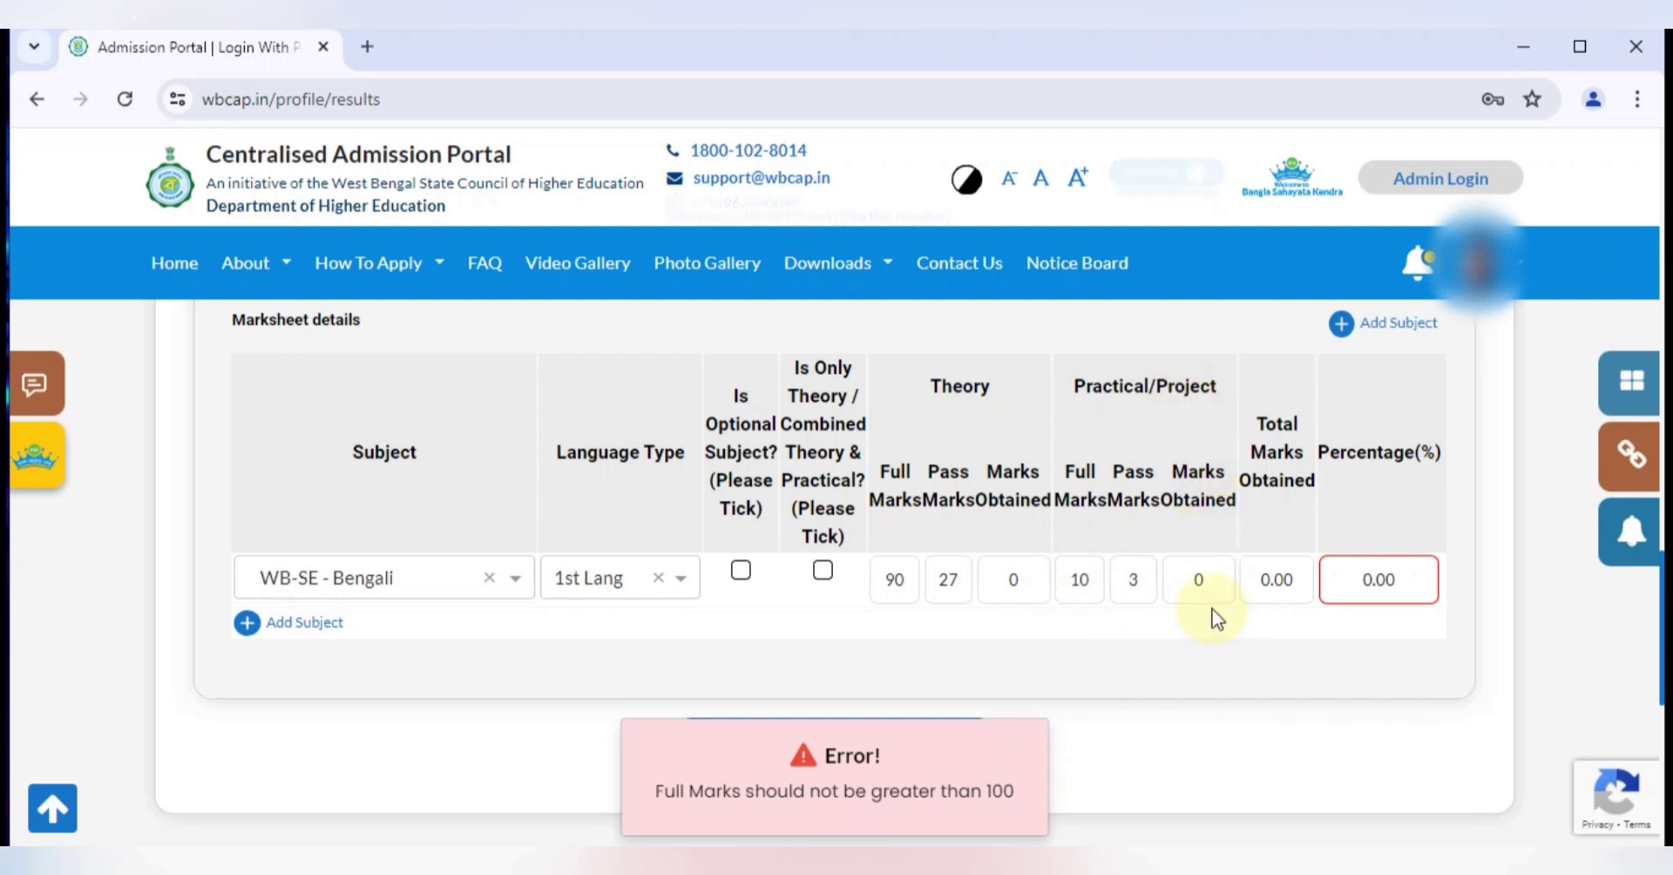
left_click(1210, 582)
double_click(1206, 581)
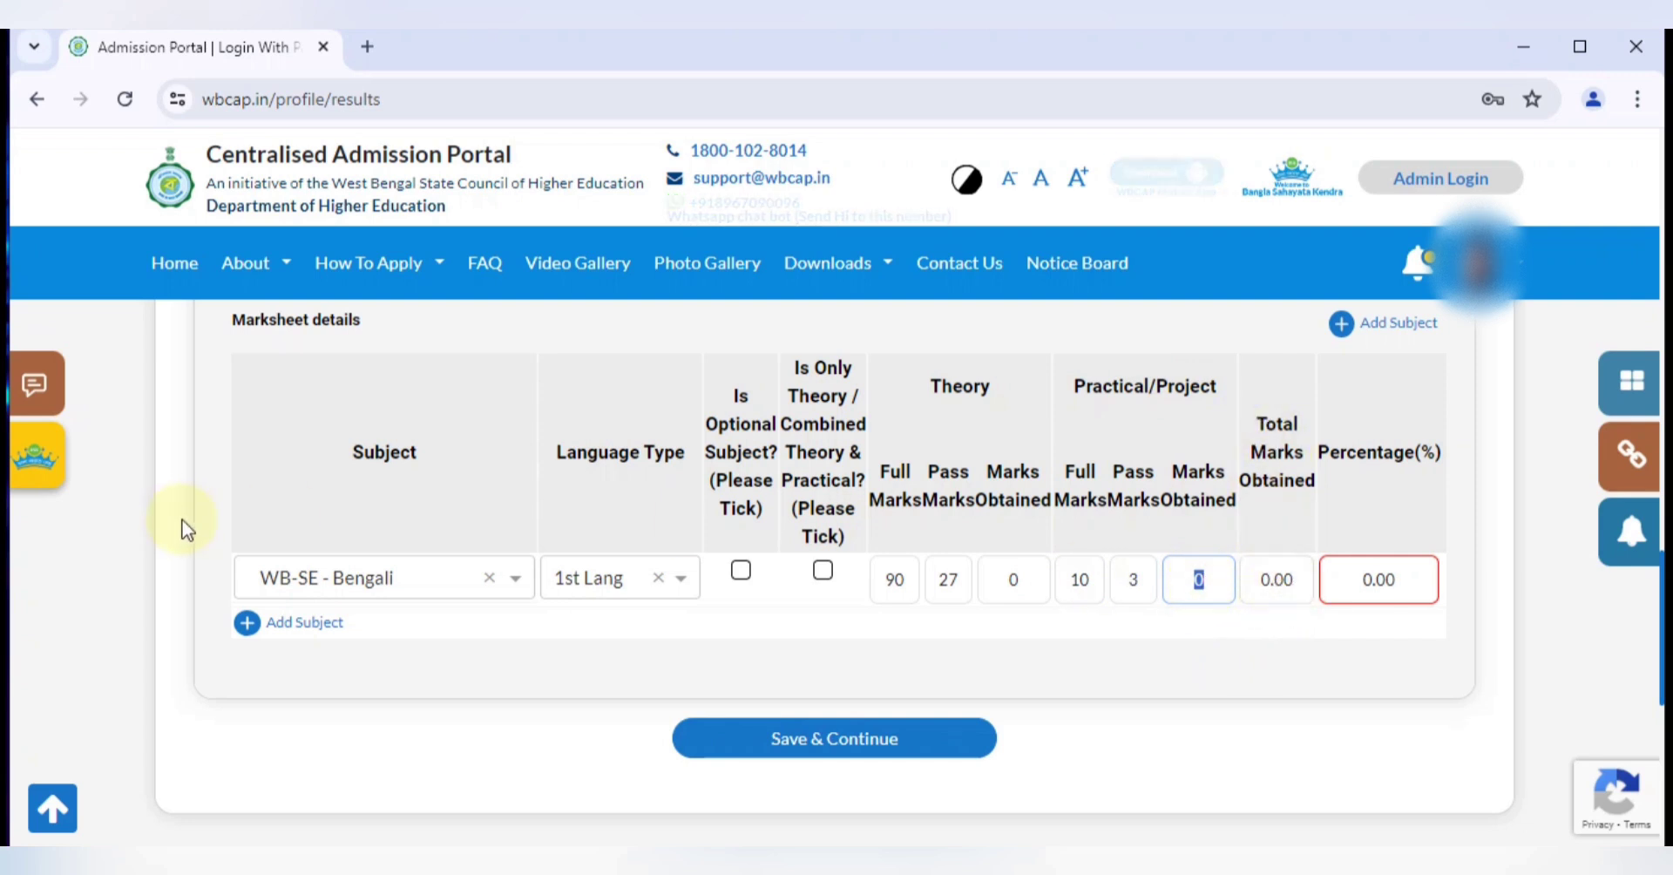
Step: Add a second subject row to the 10th standard marksheet, choose WB-SE - English and set its language type to 2nd Lang
scroll(640, 598, "down", 1)
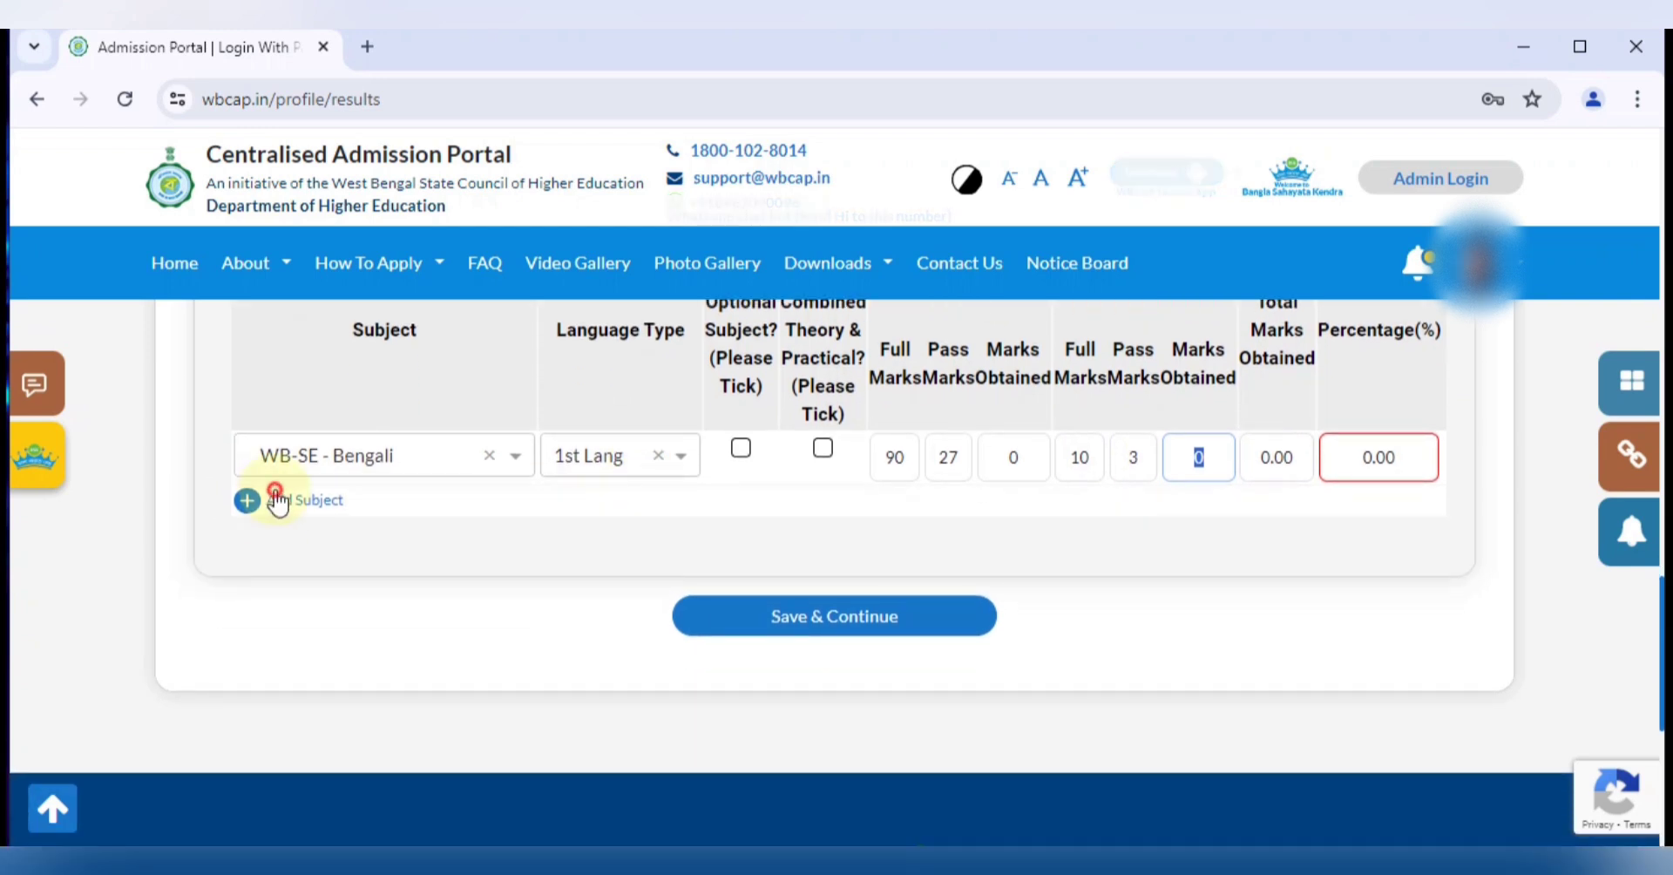
left_click(266, 499)
left_click(481, 517)
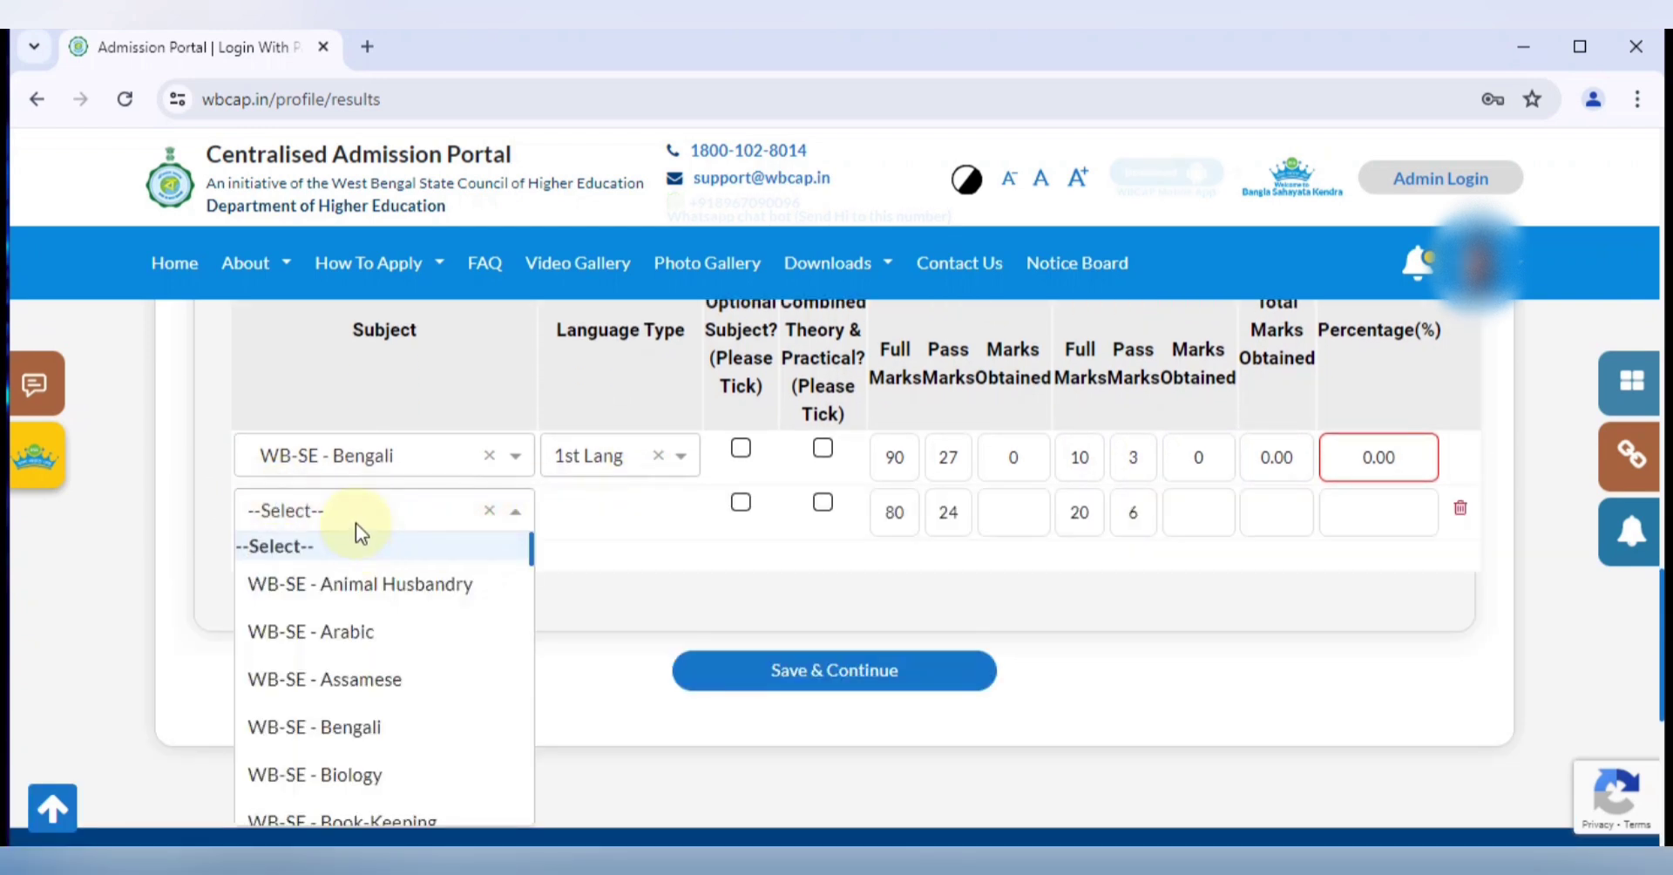
type("B")
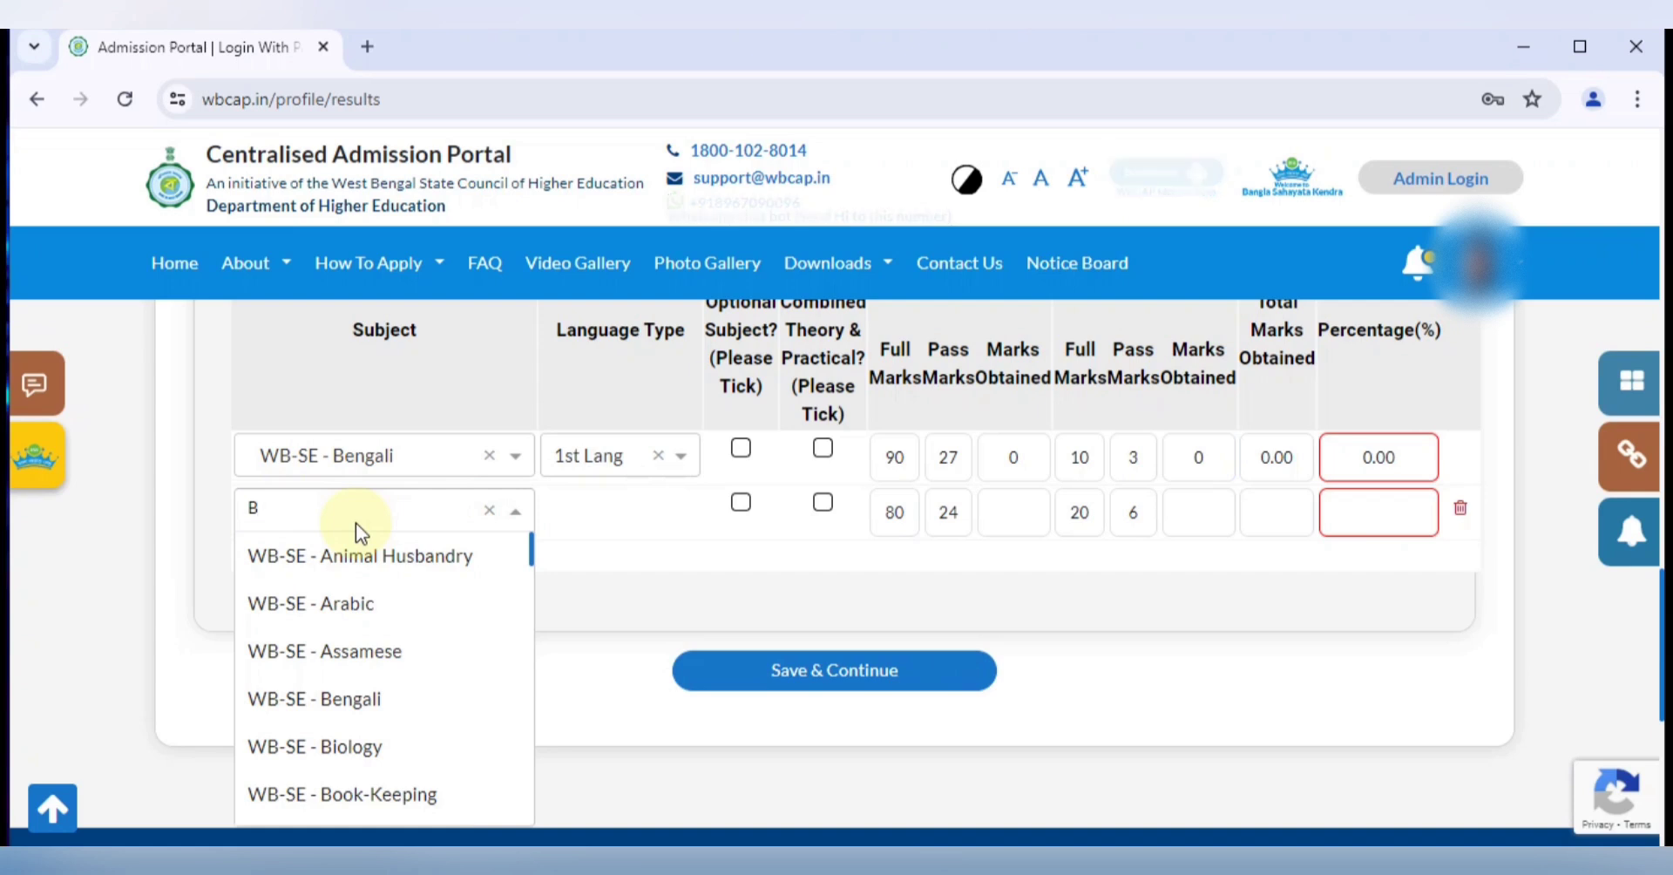
key("BackSpace")
type("ENGLISH")
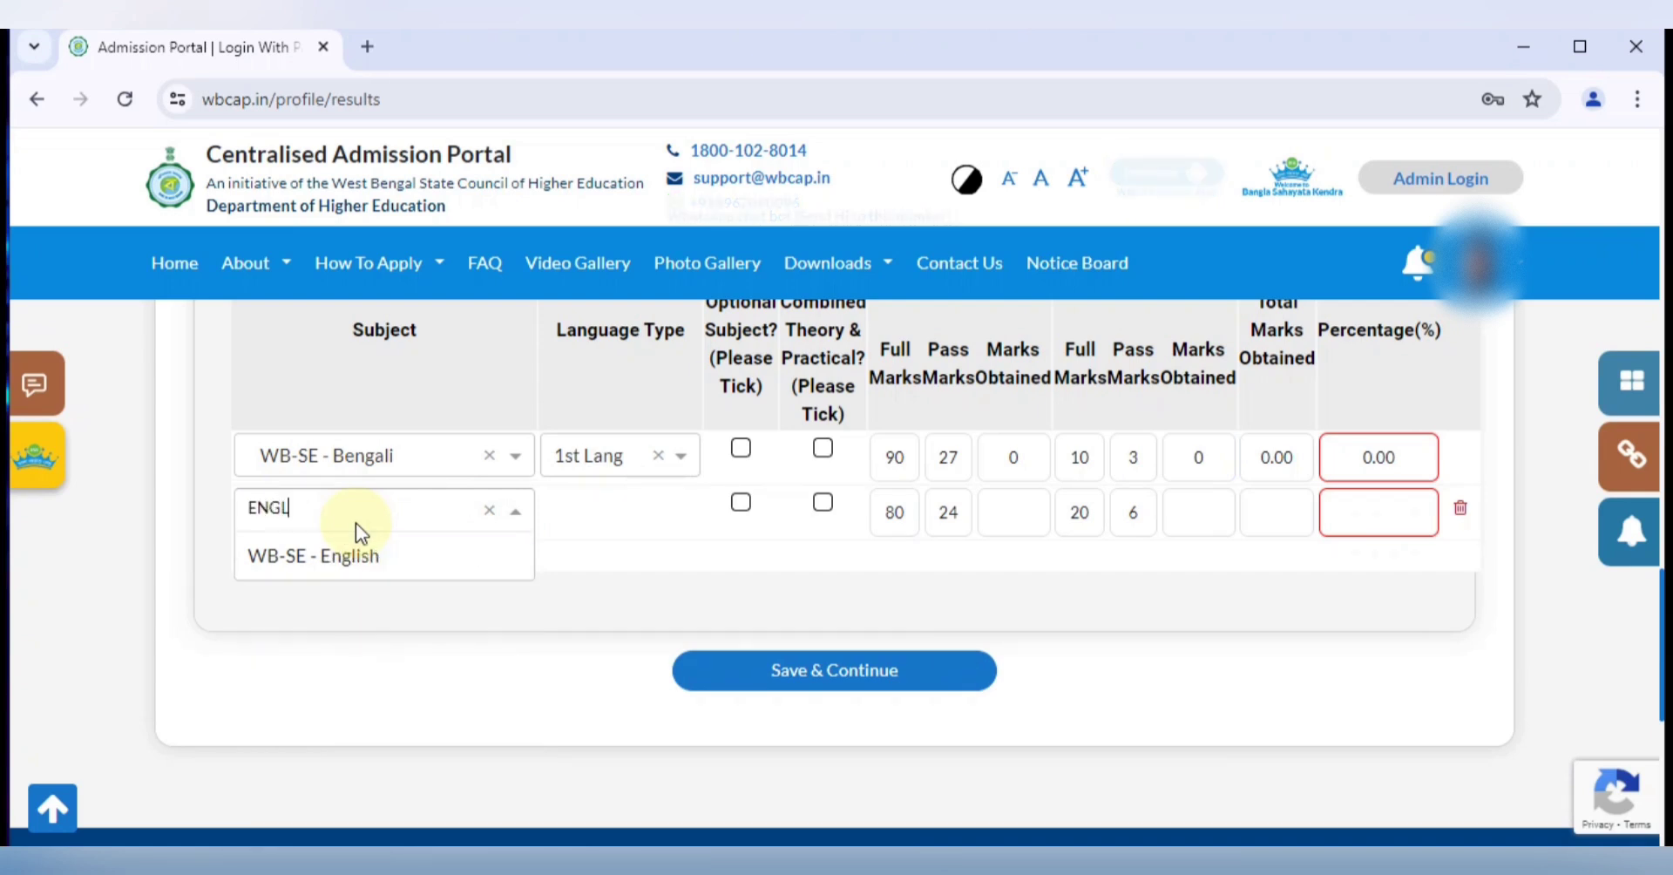
left_click(362, 562)
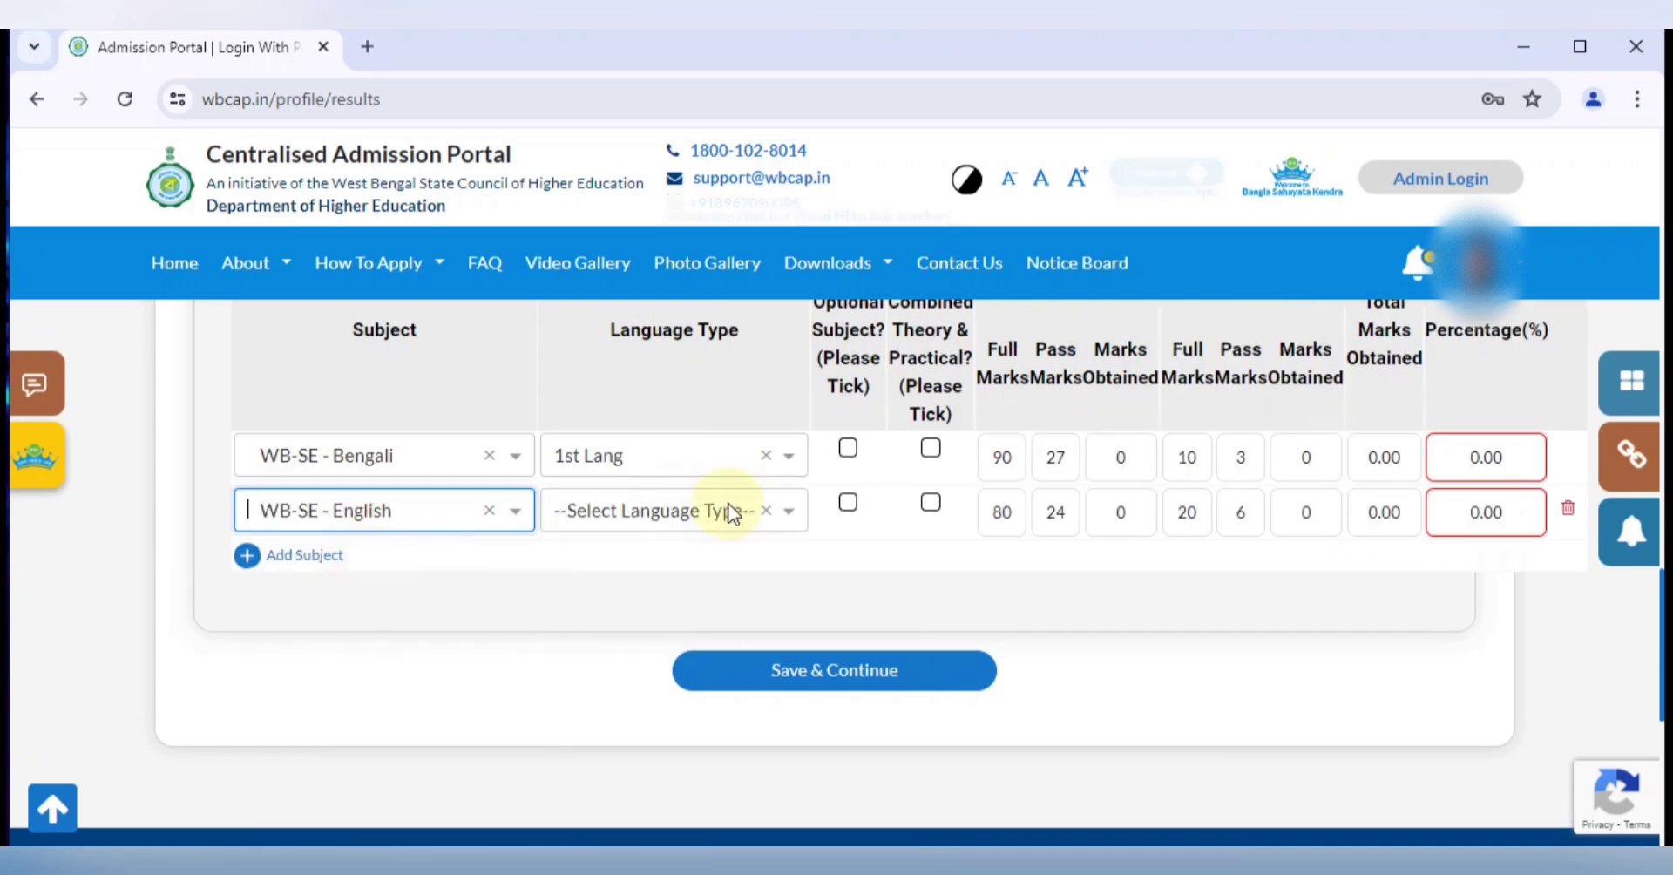
left_click(731, 510)
left_click(688, 651)
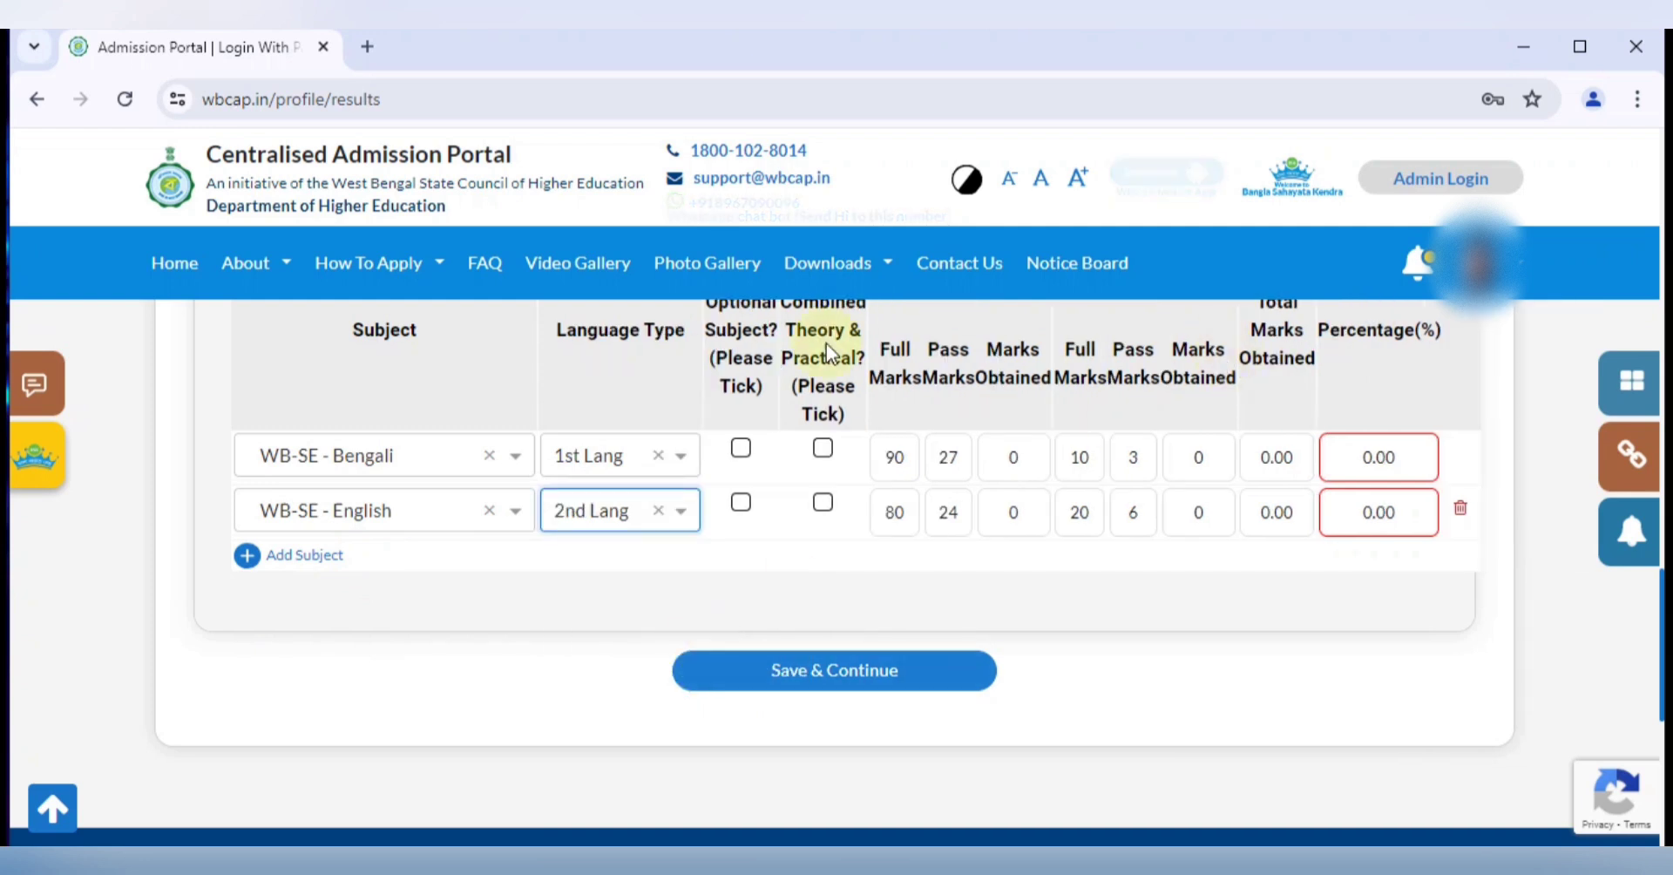
Step: Set the English row's theory full marks to 90, and enter 15 as theory pass marks for both Bengali and English
double_click(883, 516)
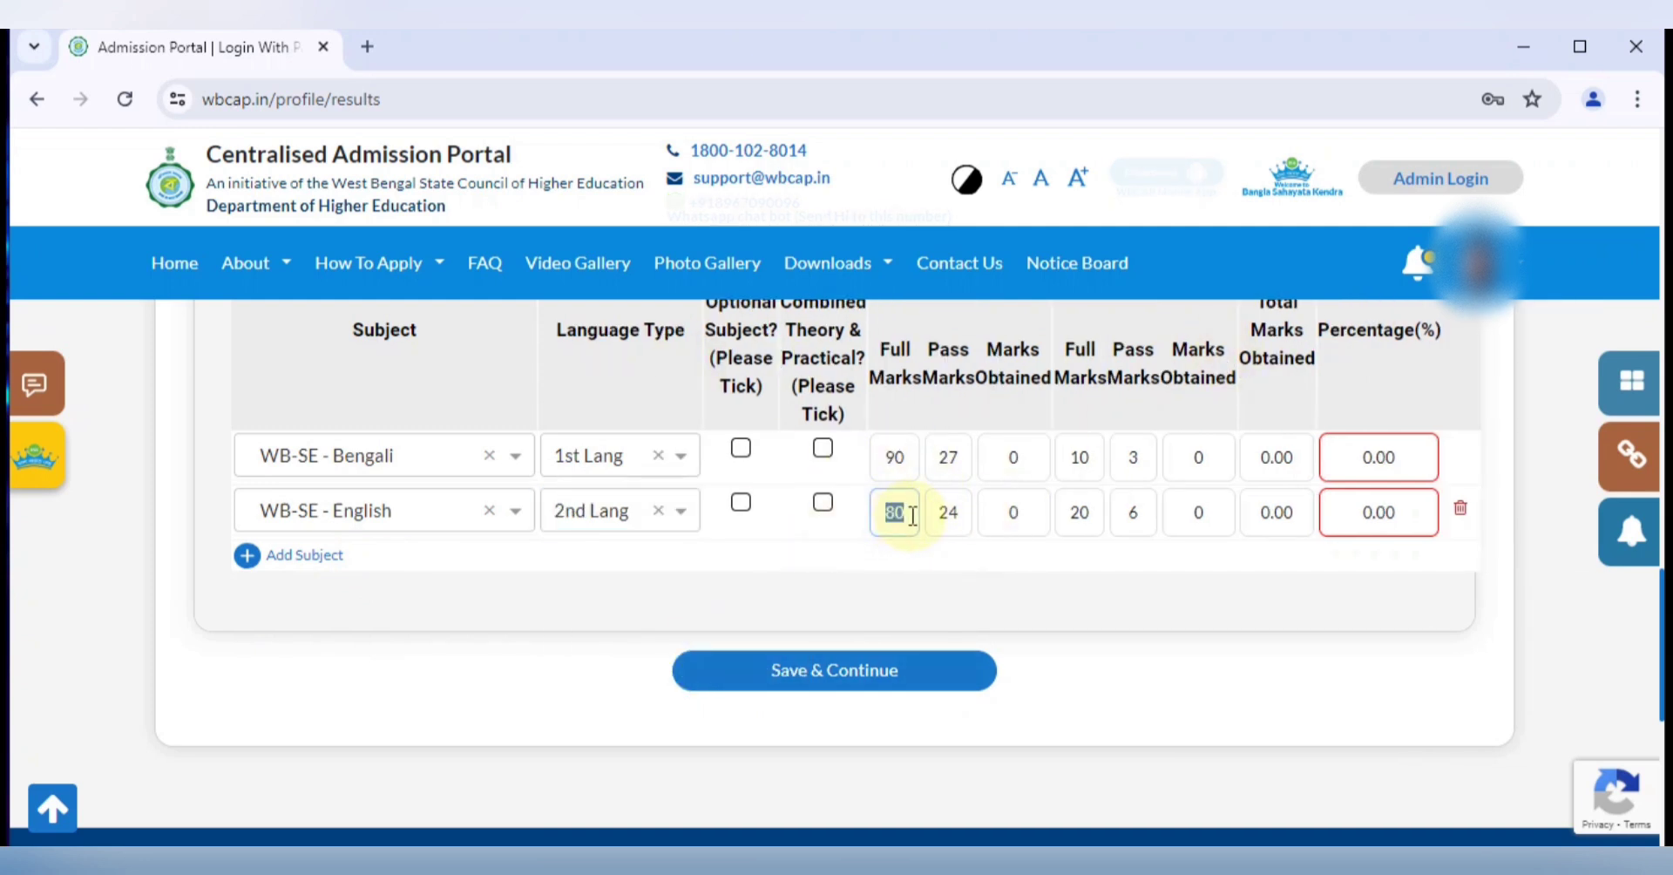
type("90")
double_click(929, 458)
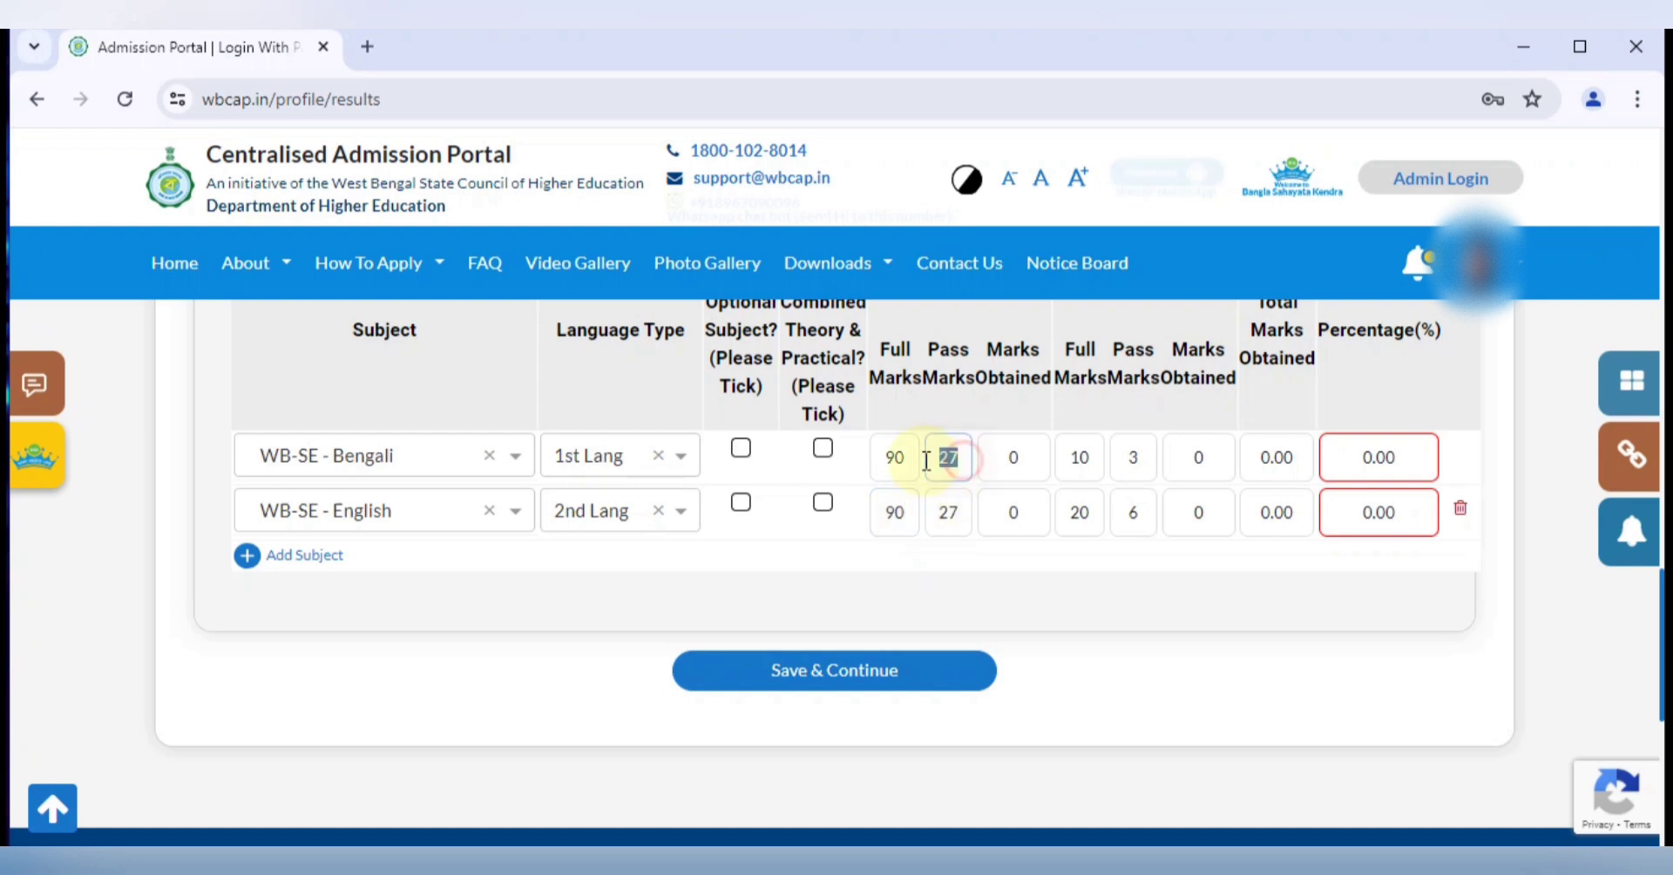
type("15")
double_click(952, 519)
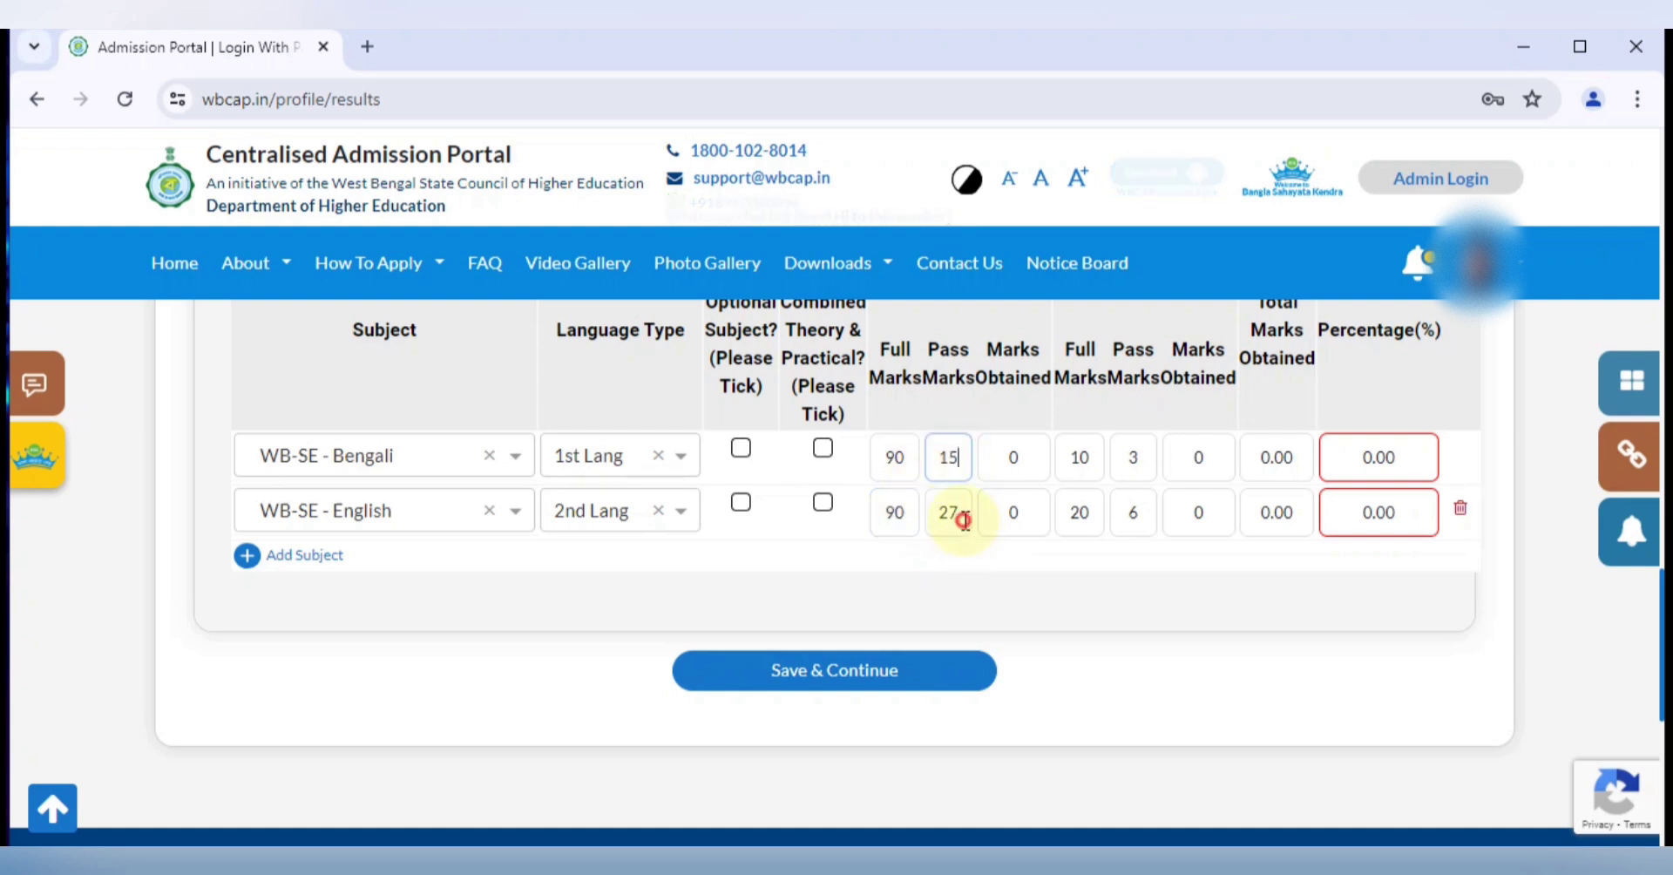
type("15")
Step: Set the English row's practical full marks to 10 and re-enter its theory pass marks as 15, and save the results to continue
left_click(1099, 513)
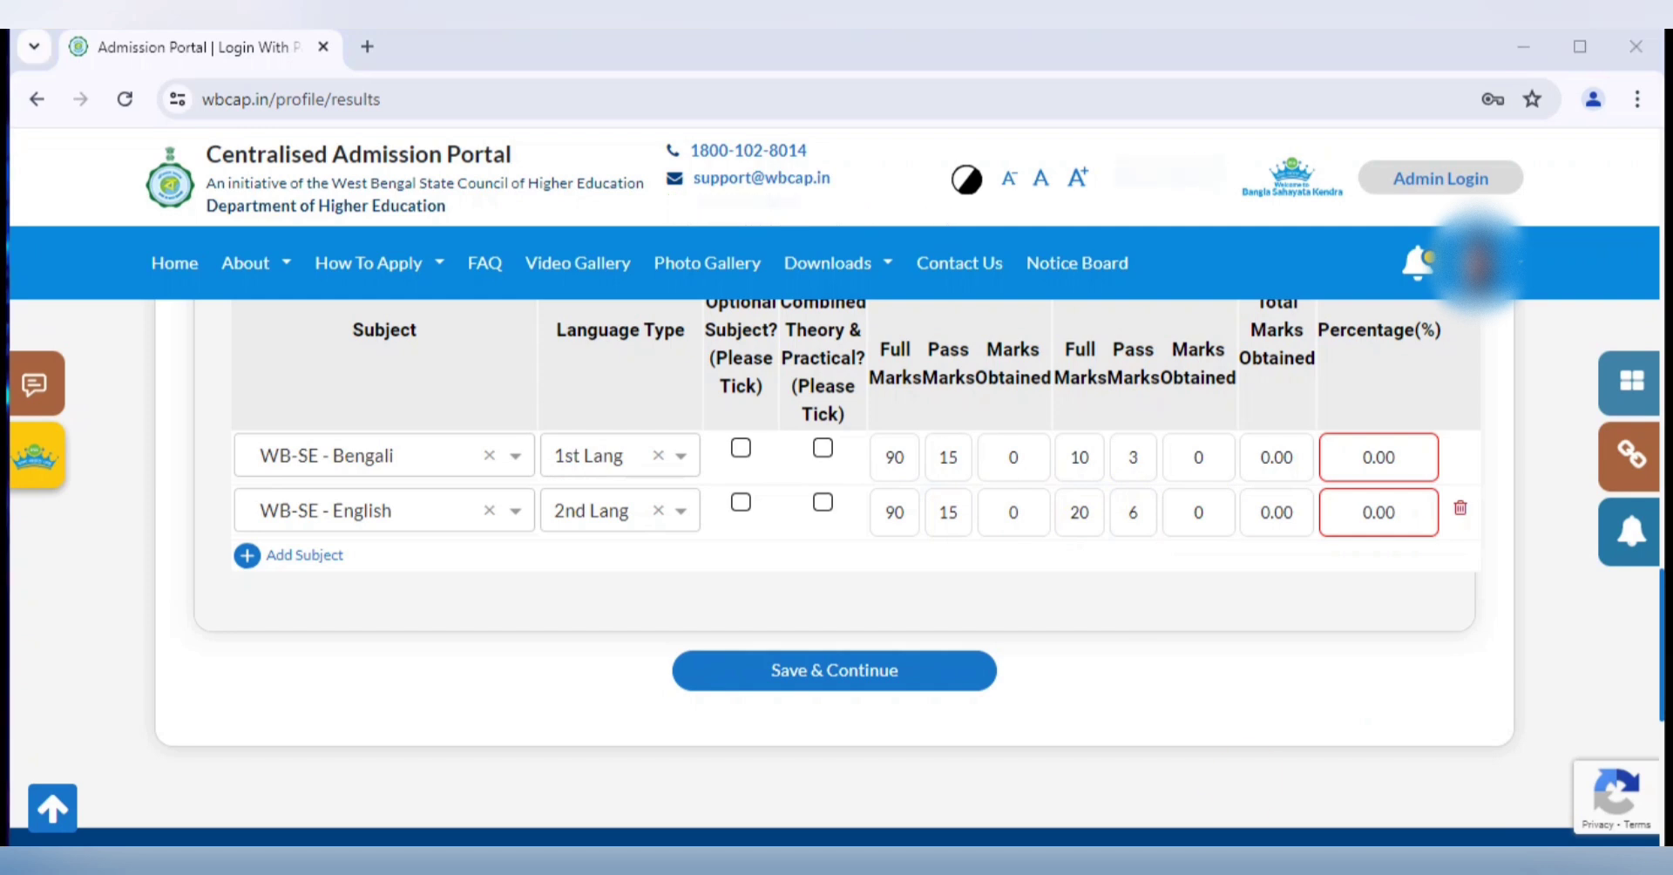
left_click(896, 514)
left_click(935, 521)
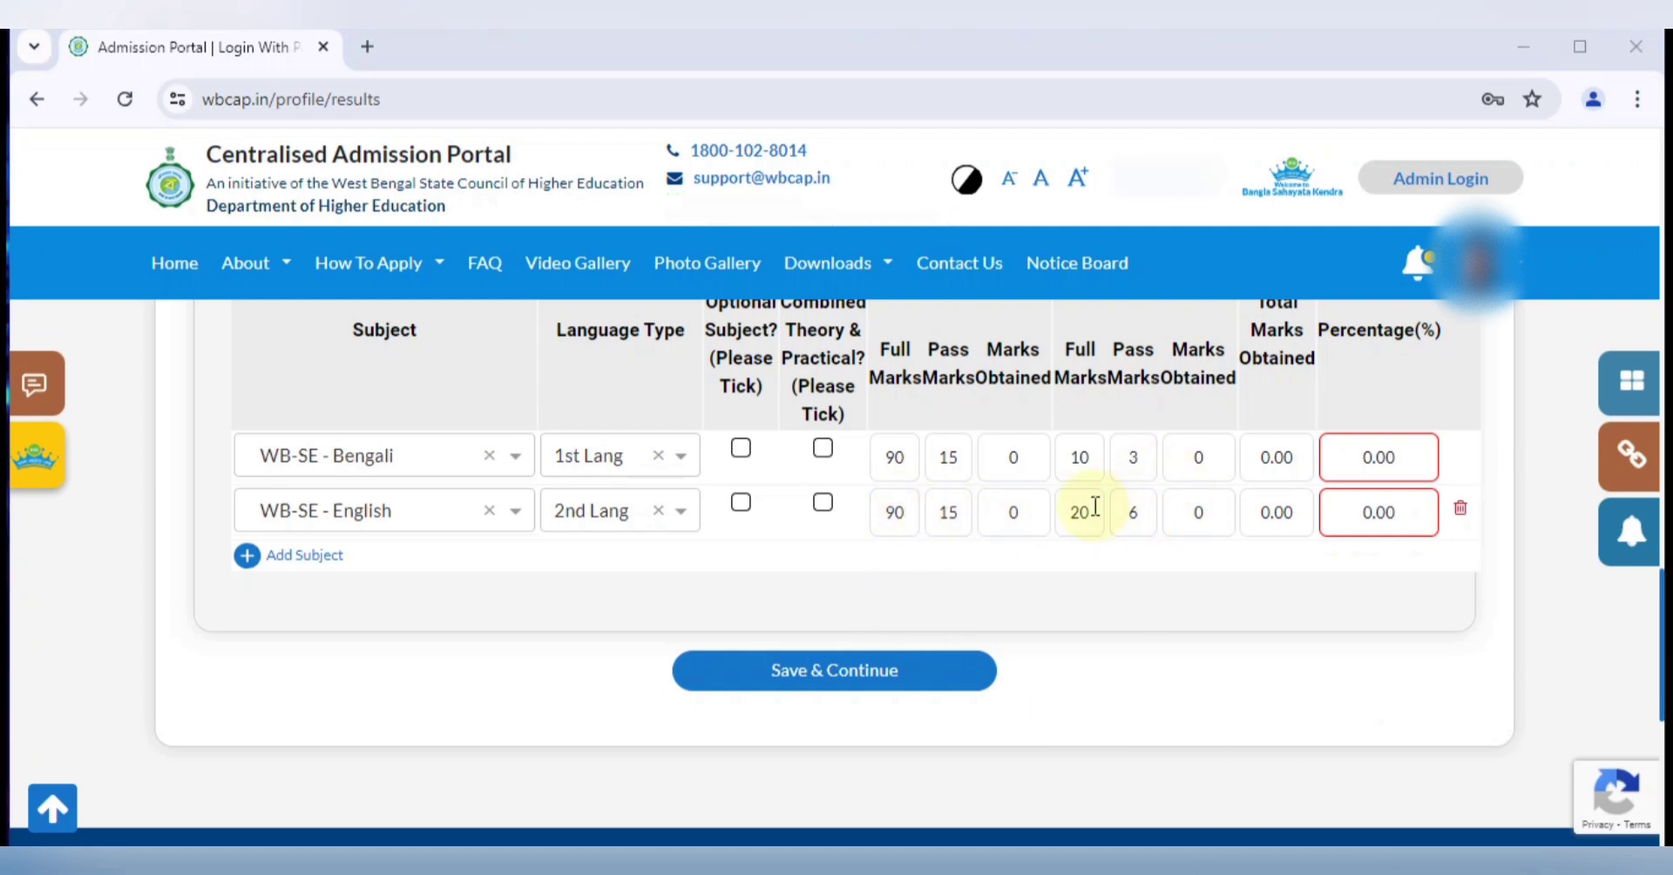
left_click_drag(1096, 511, 1057, 525)
type("10")
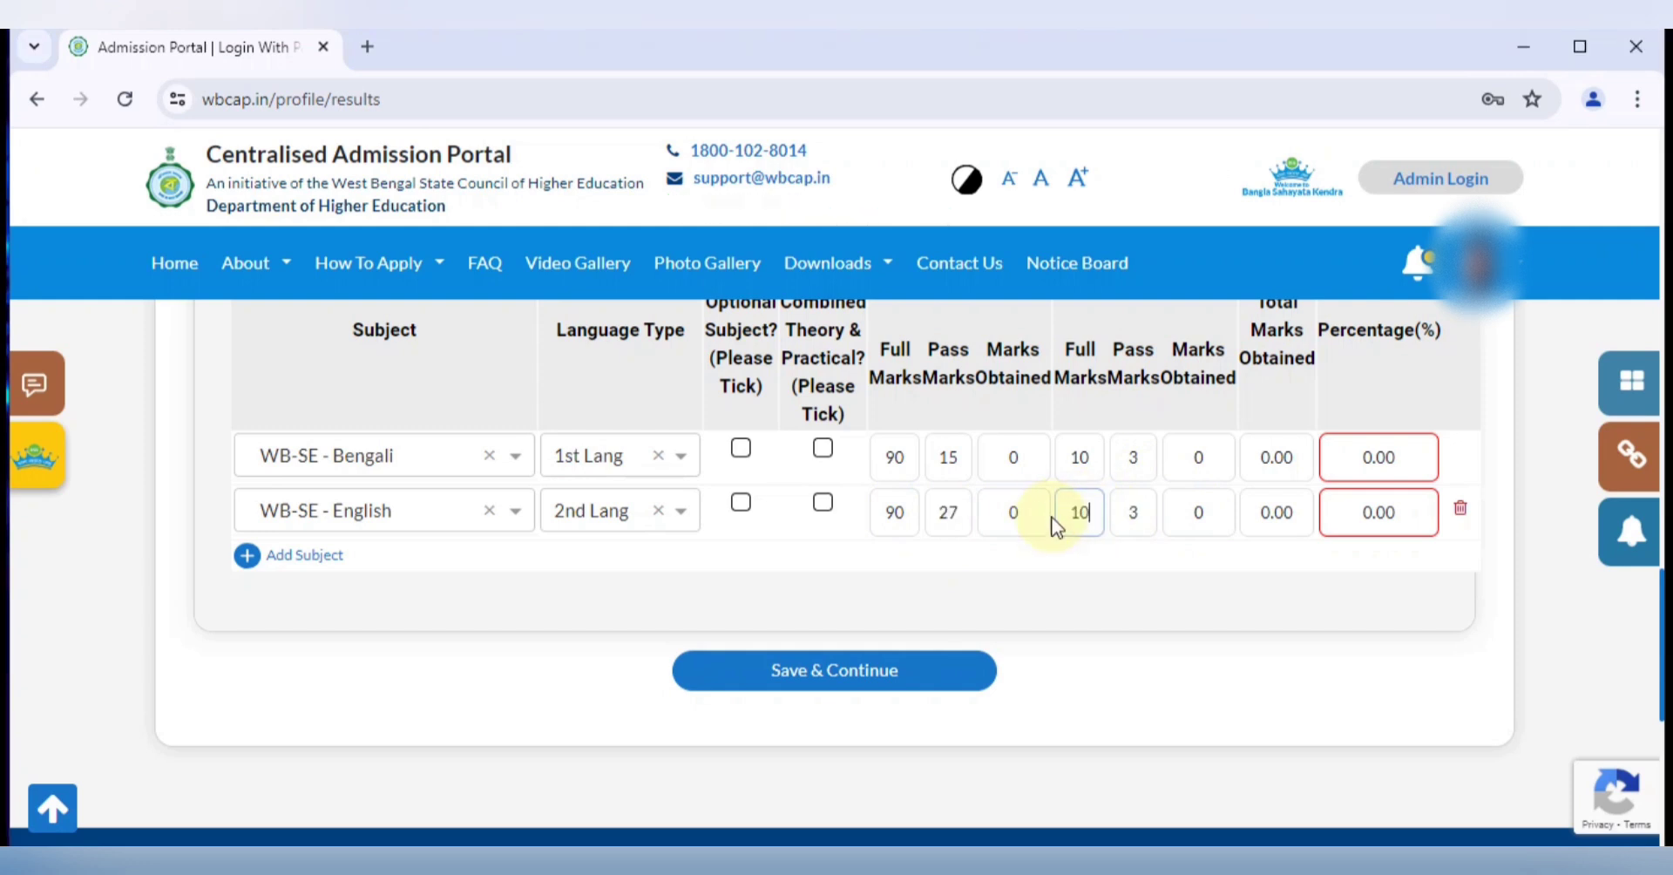
left_click(1139, 562)
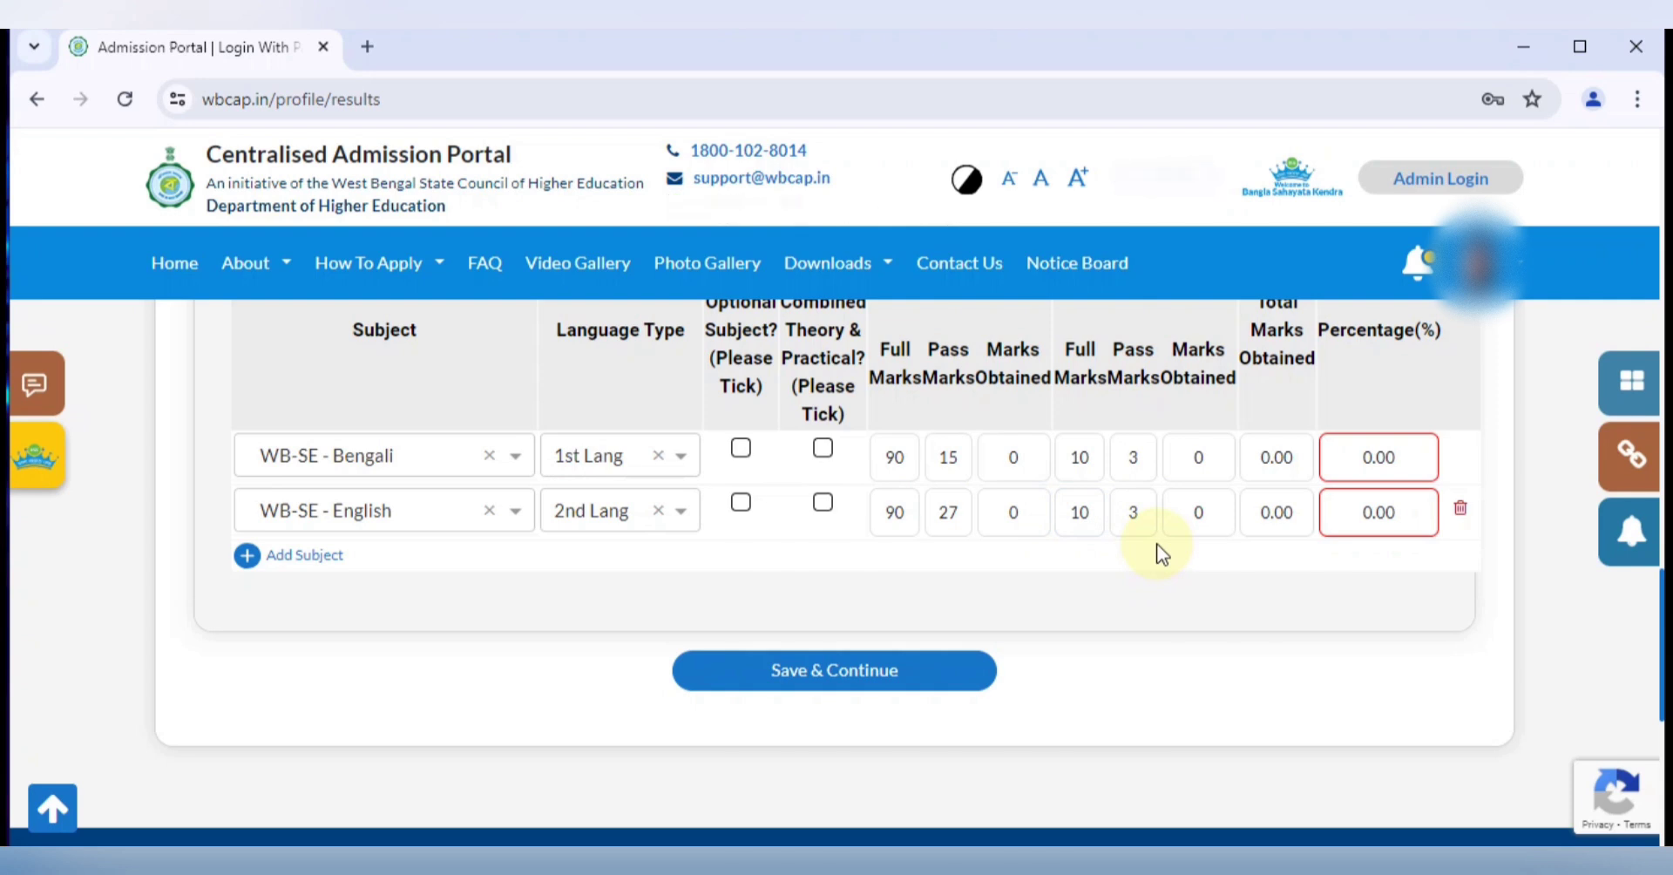
left_click_drag(969, 512, 928, 511)
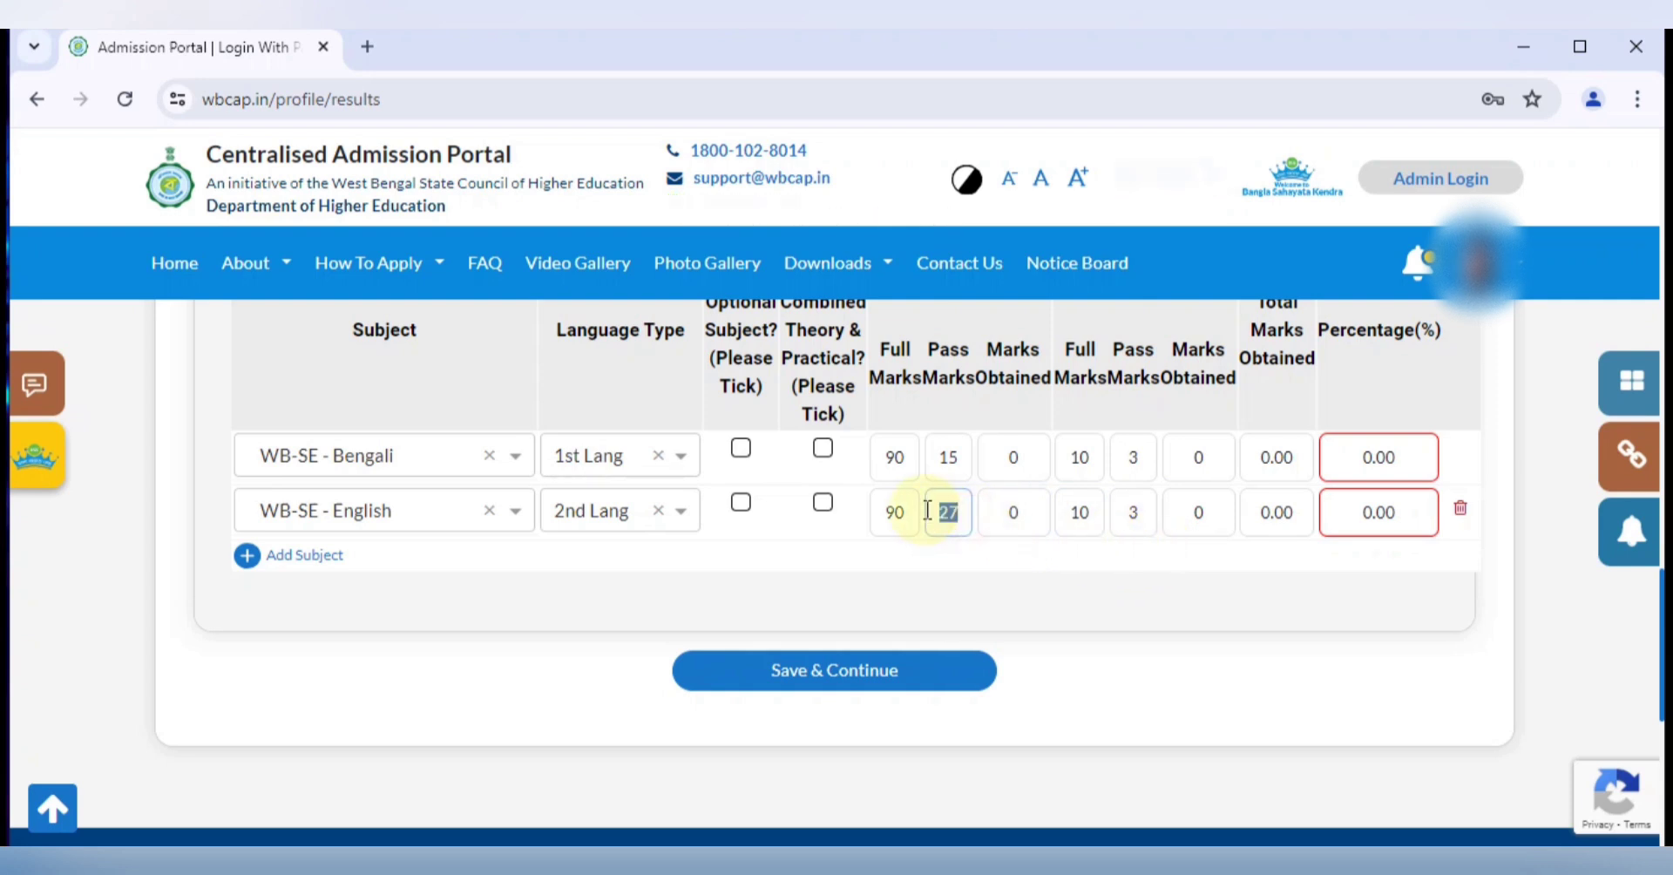
type("15")
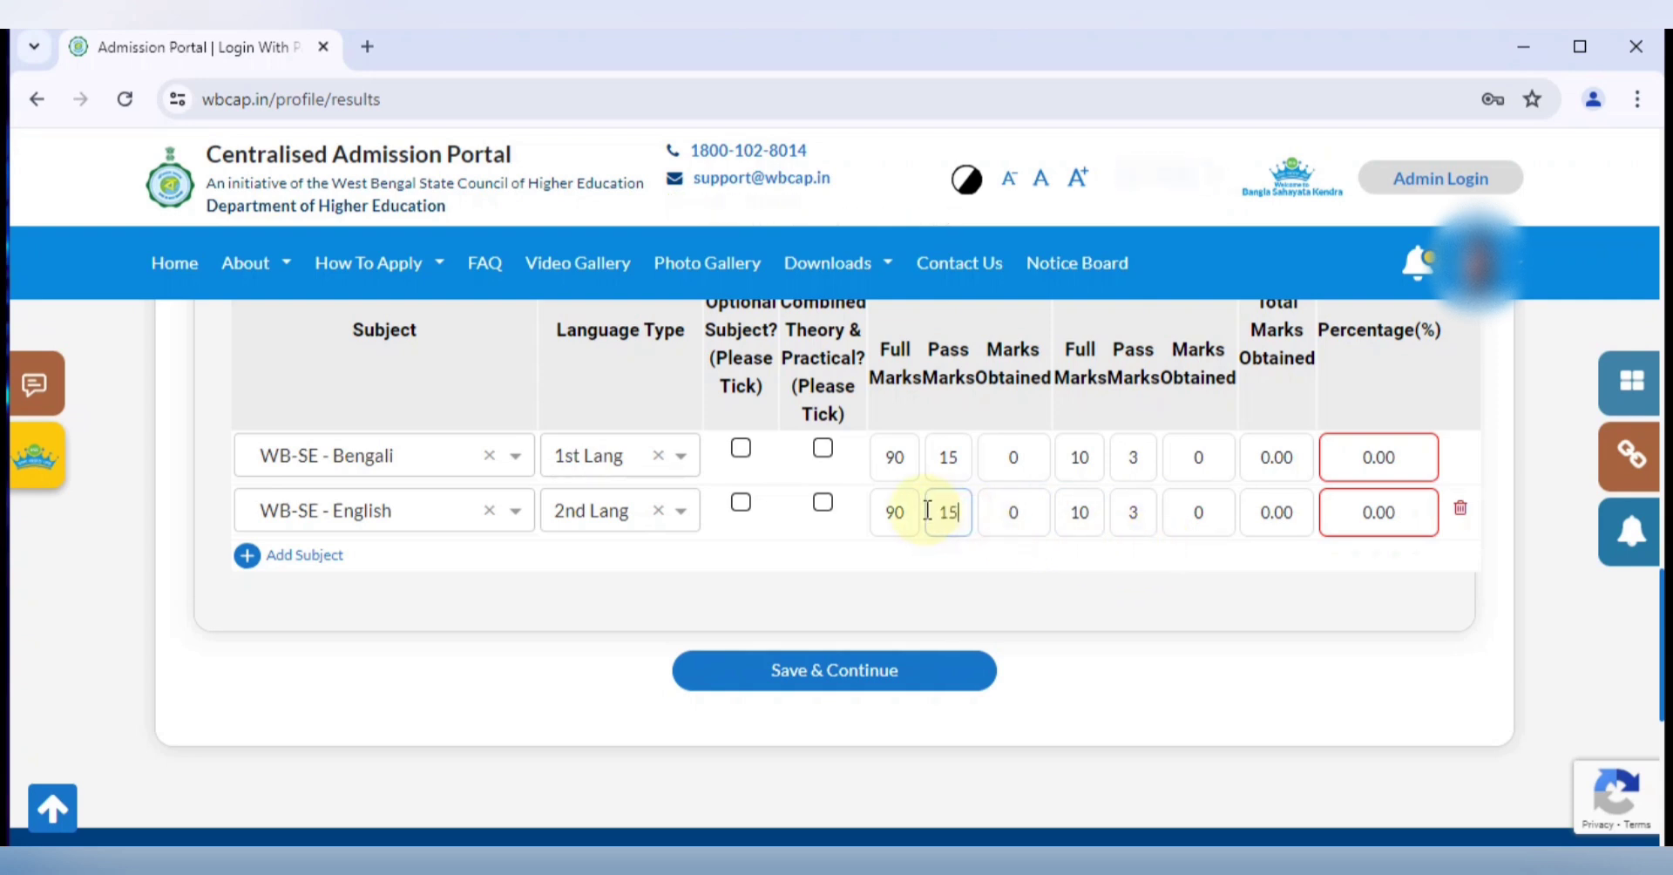
left_click(1008, 549)
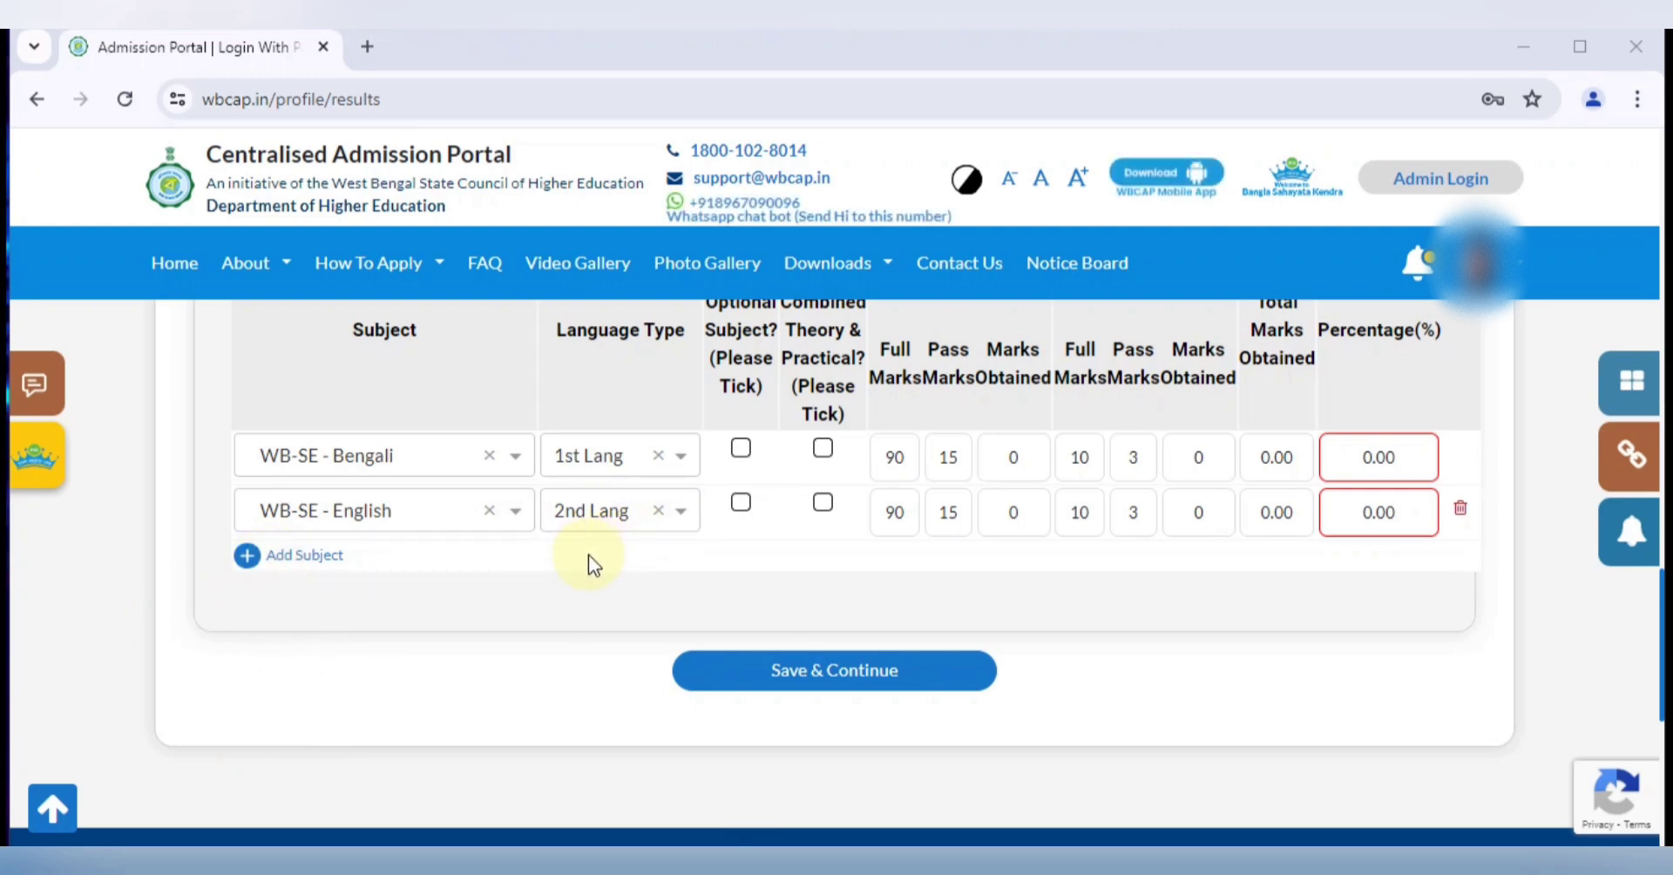
left_click(852, 680)
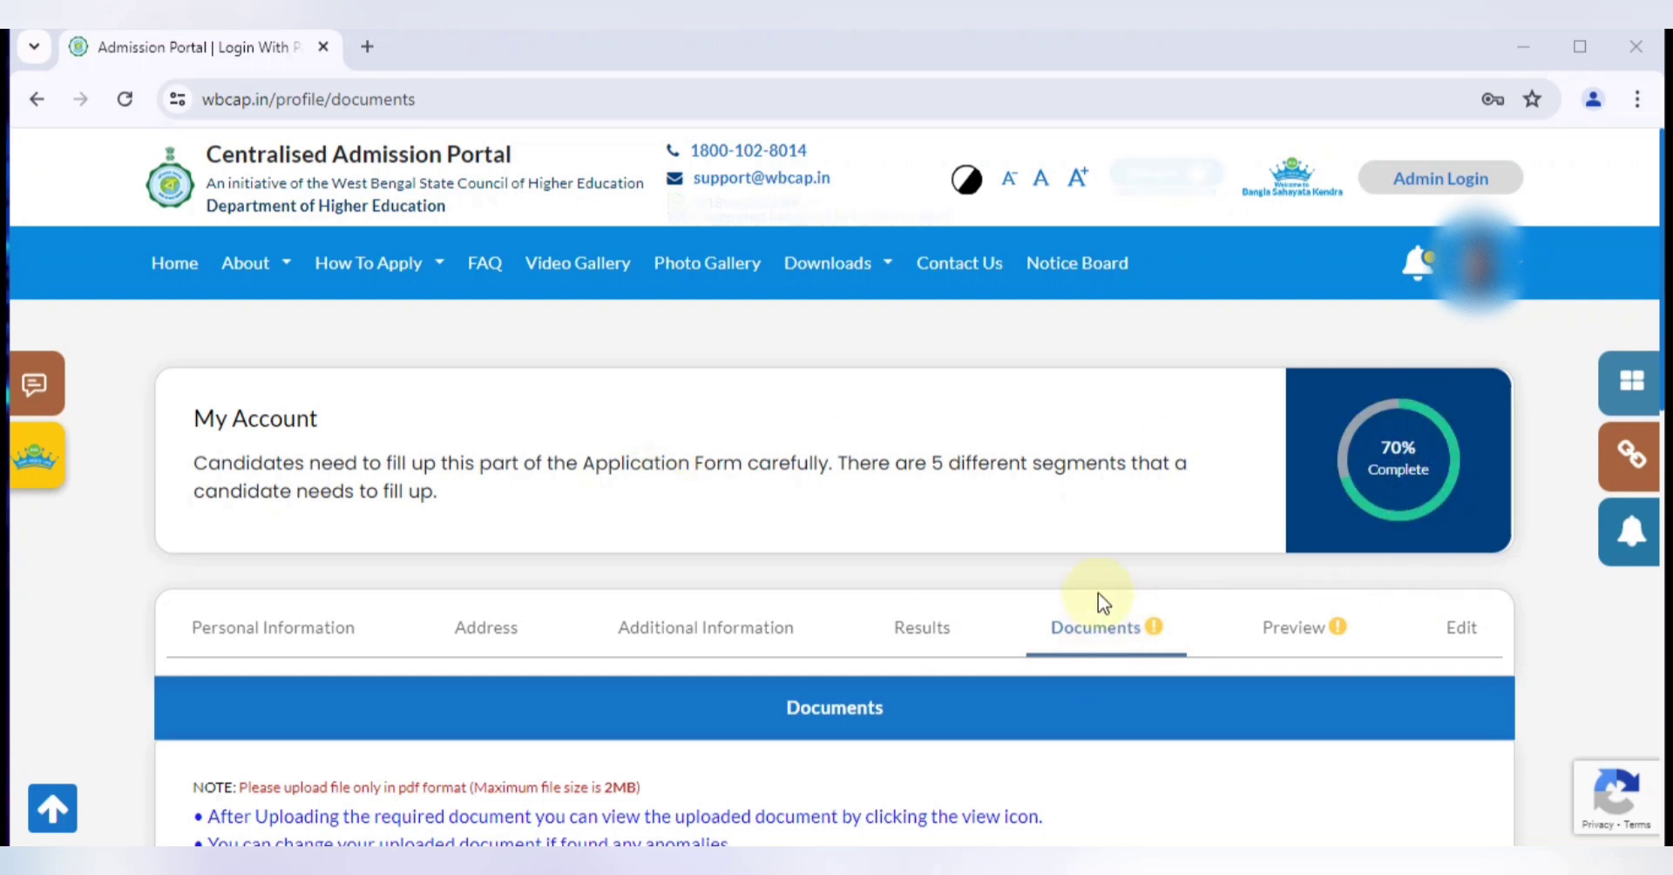
Step: Look over the Documents section, checking the upload format notes and the list of required documents with their upload status
scroll(1100, 591, "down", 1)
scroll(1100, 591, "down", 4)
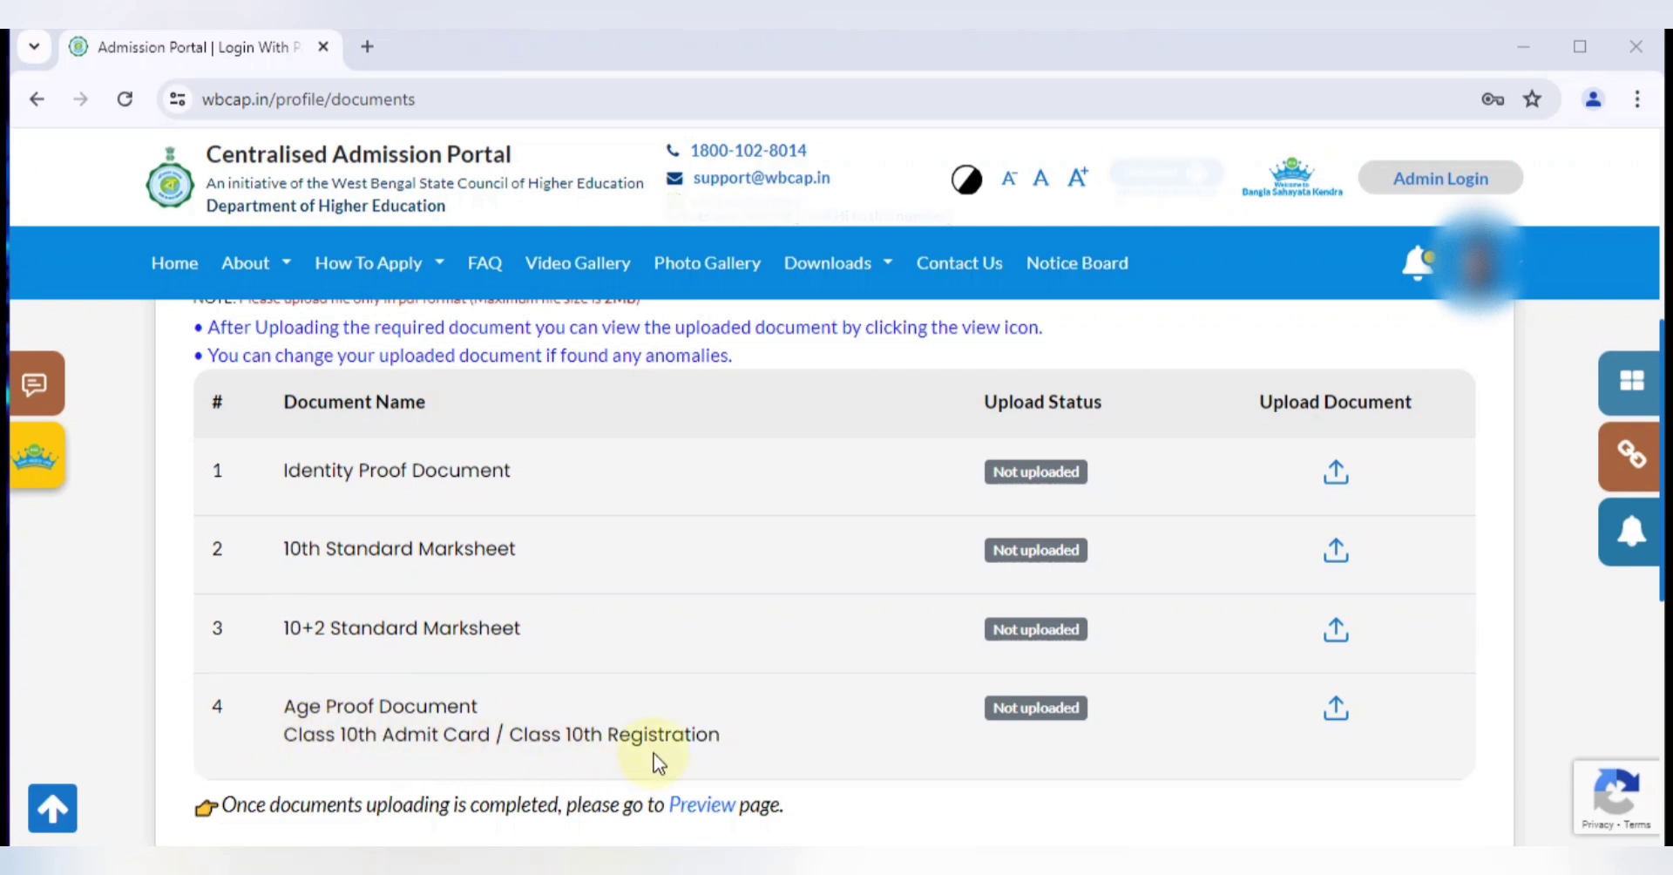
scroll(733, 637, "down", 2)
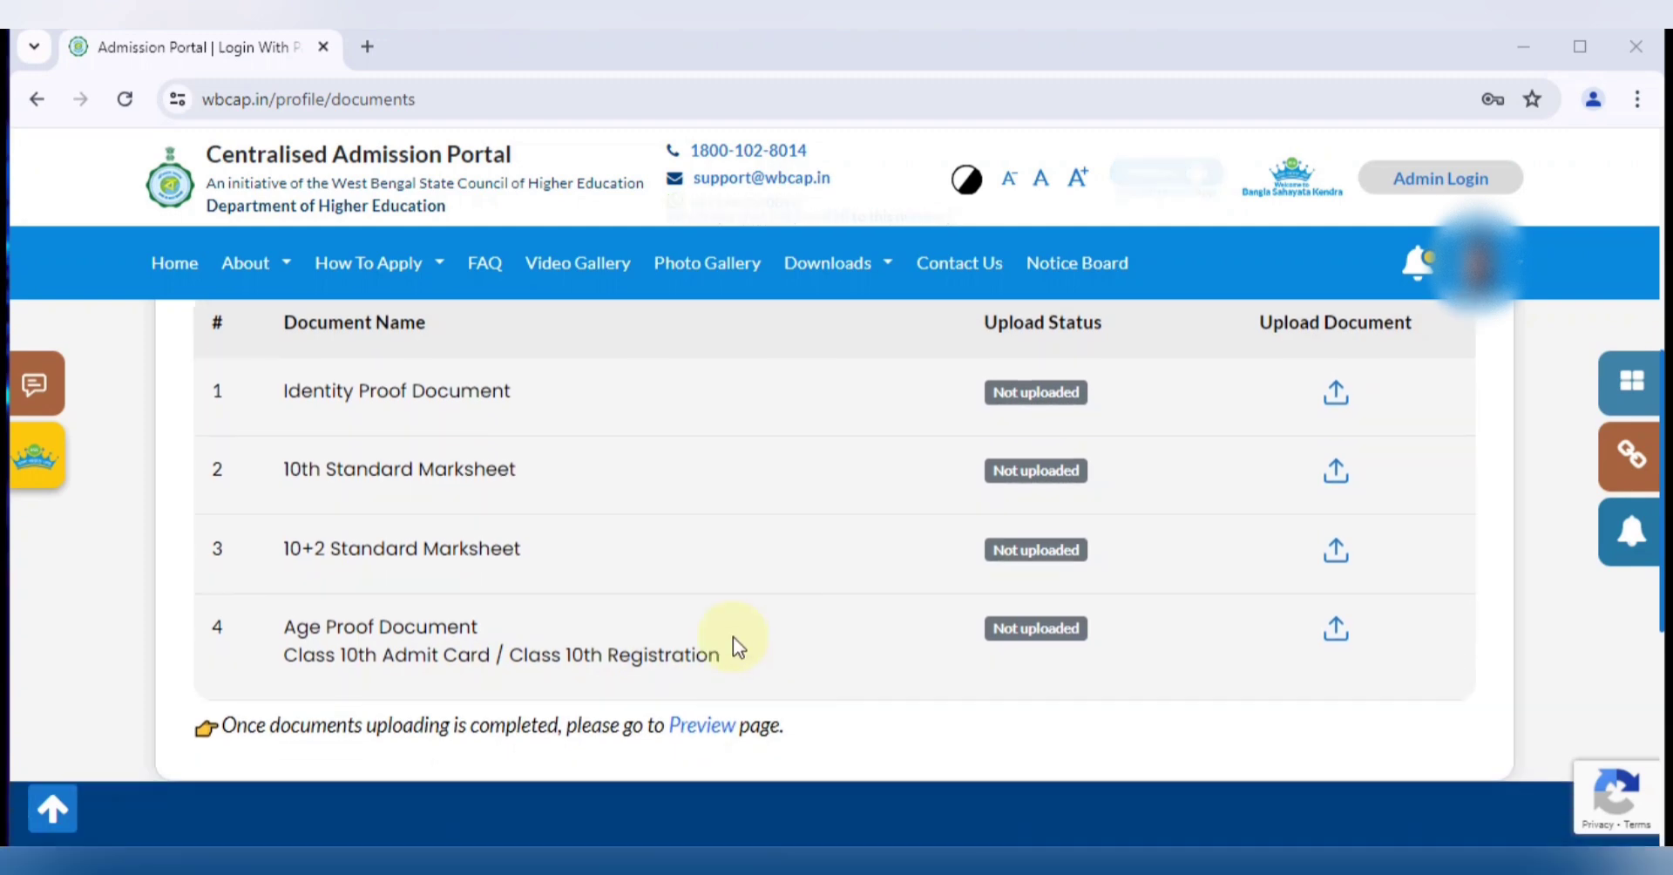
scroll(734, 637, "up", 4)
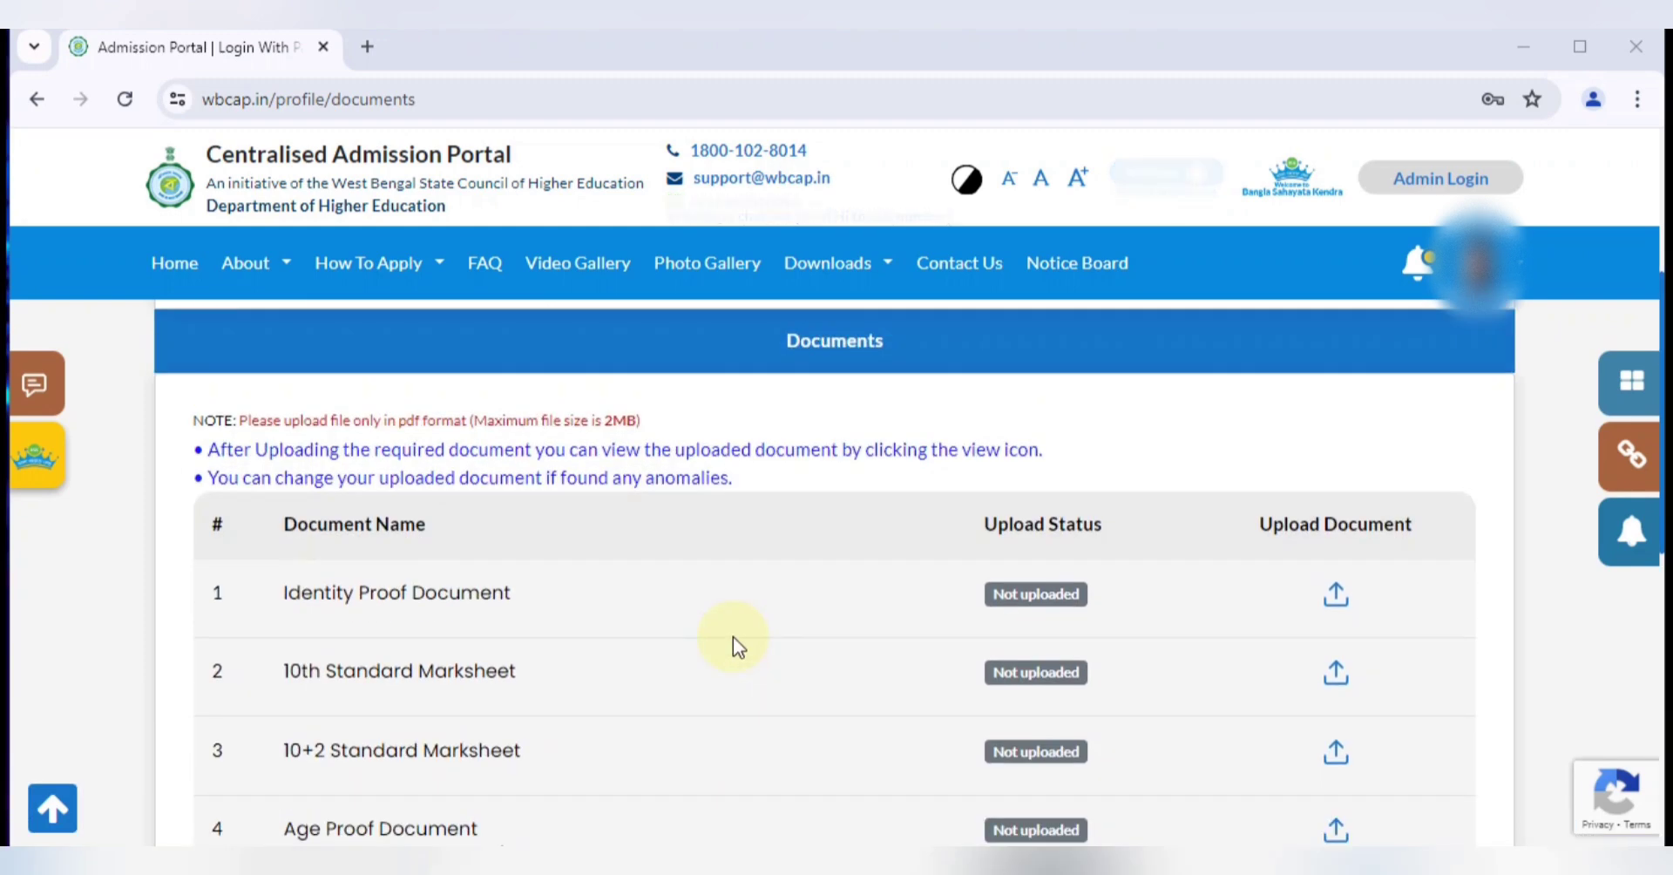
scroll(733, 636, "up", 2)
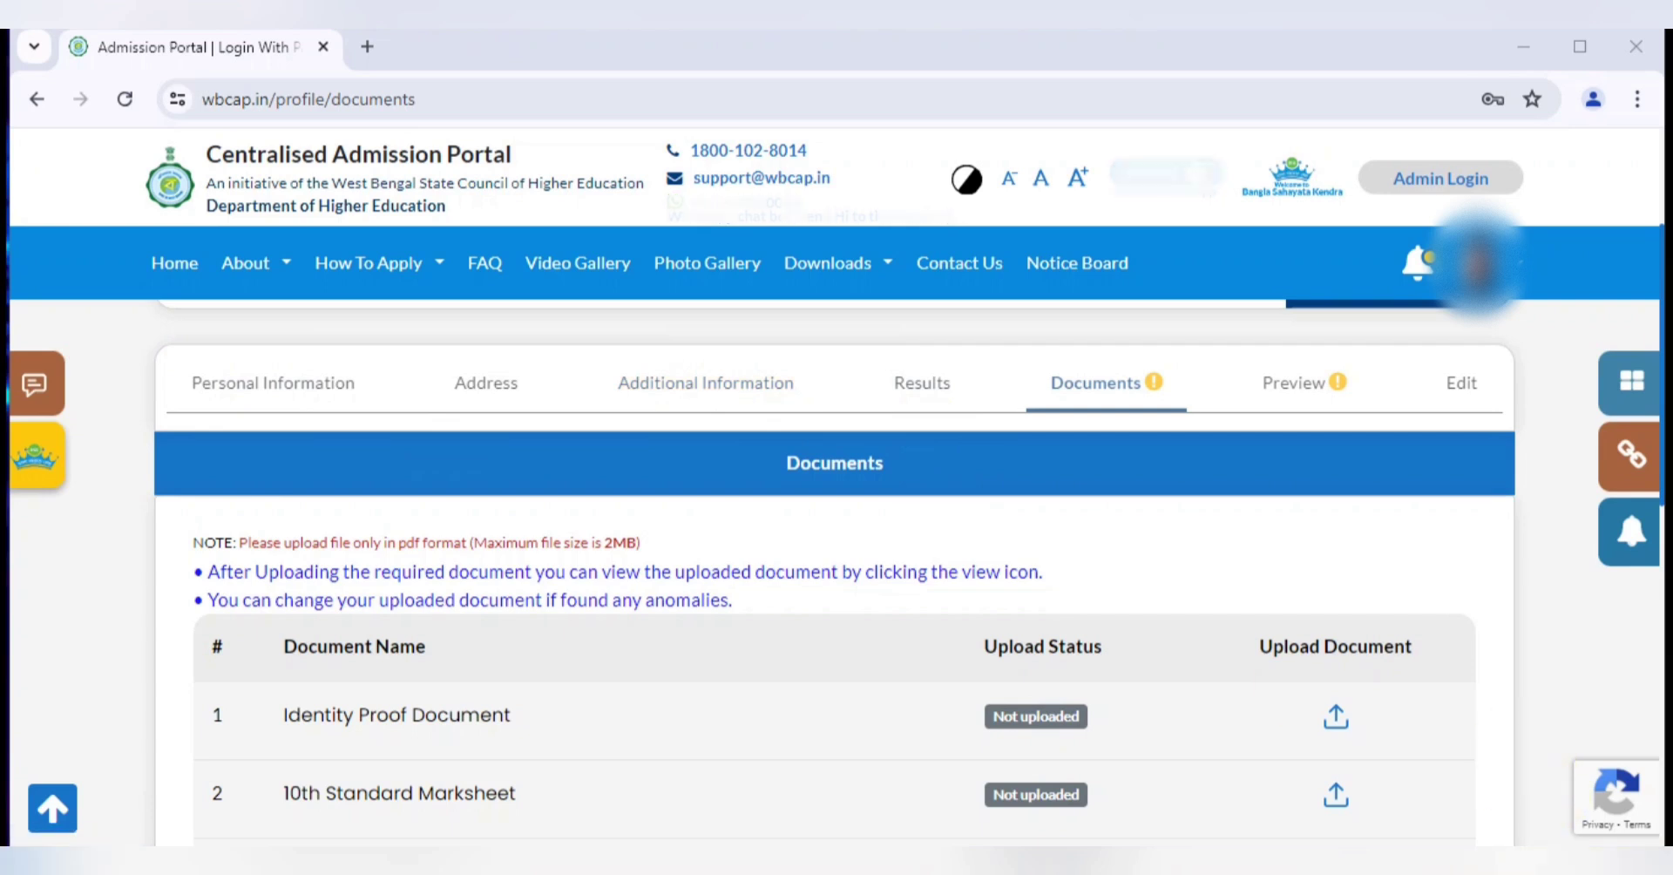
scroll(1482, 837, "down", 3)
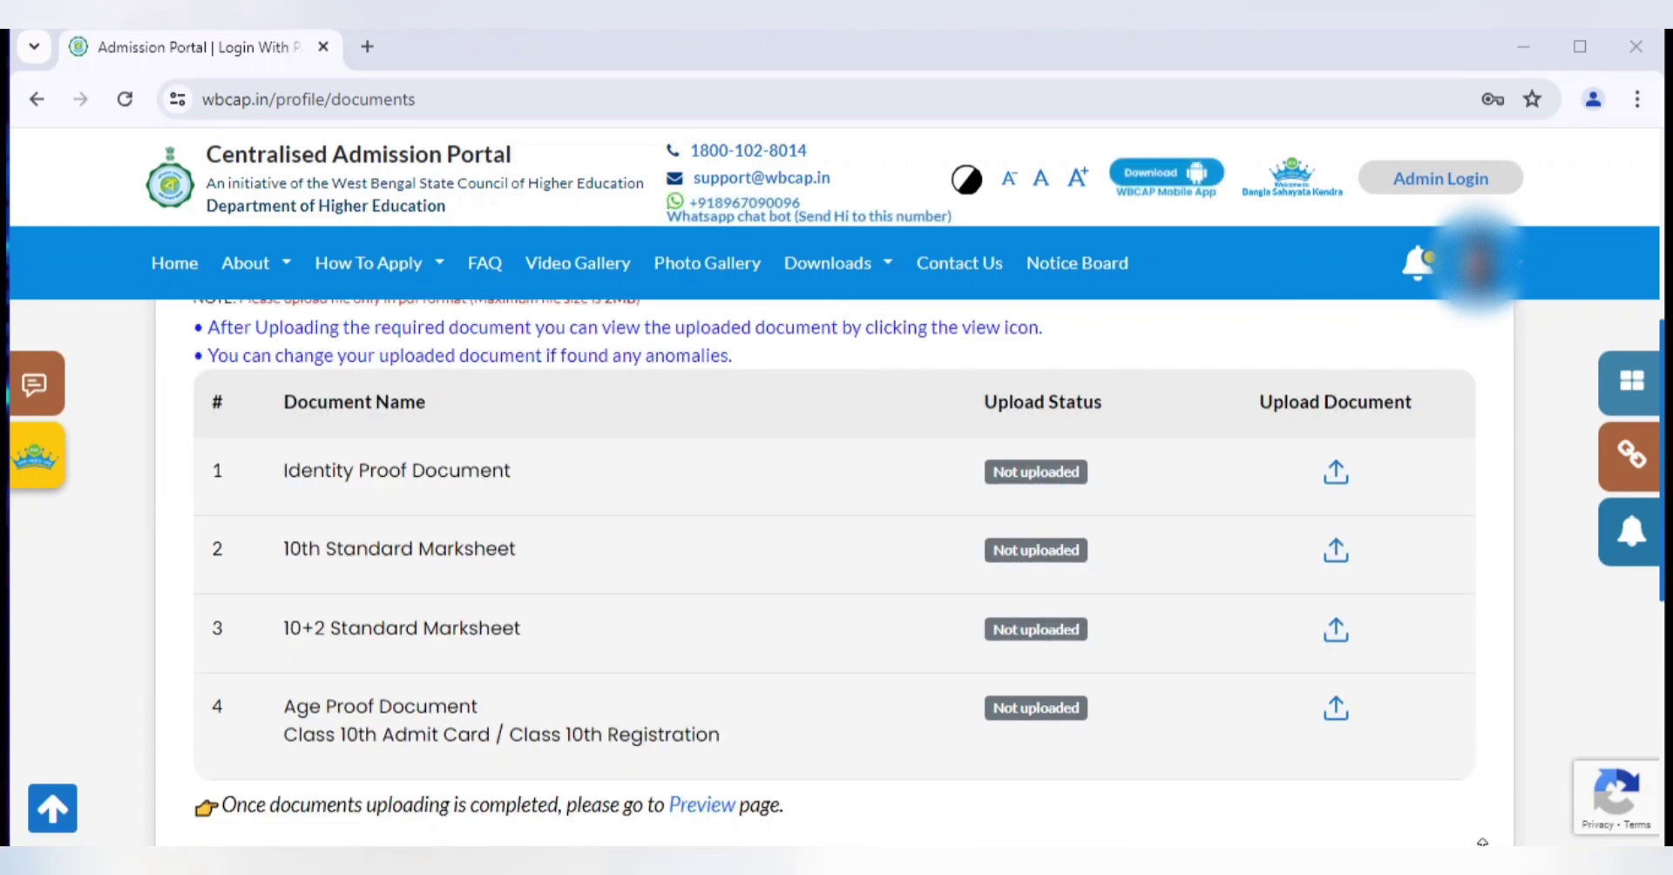
scroll(1040, 653, "up", 3)
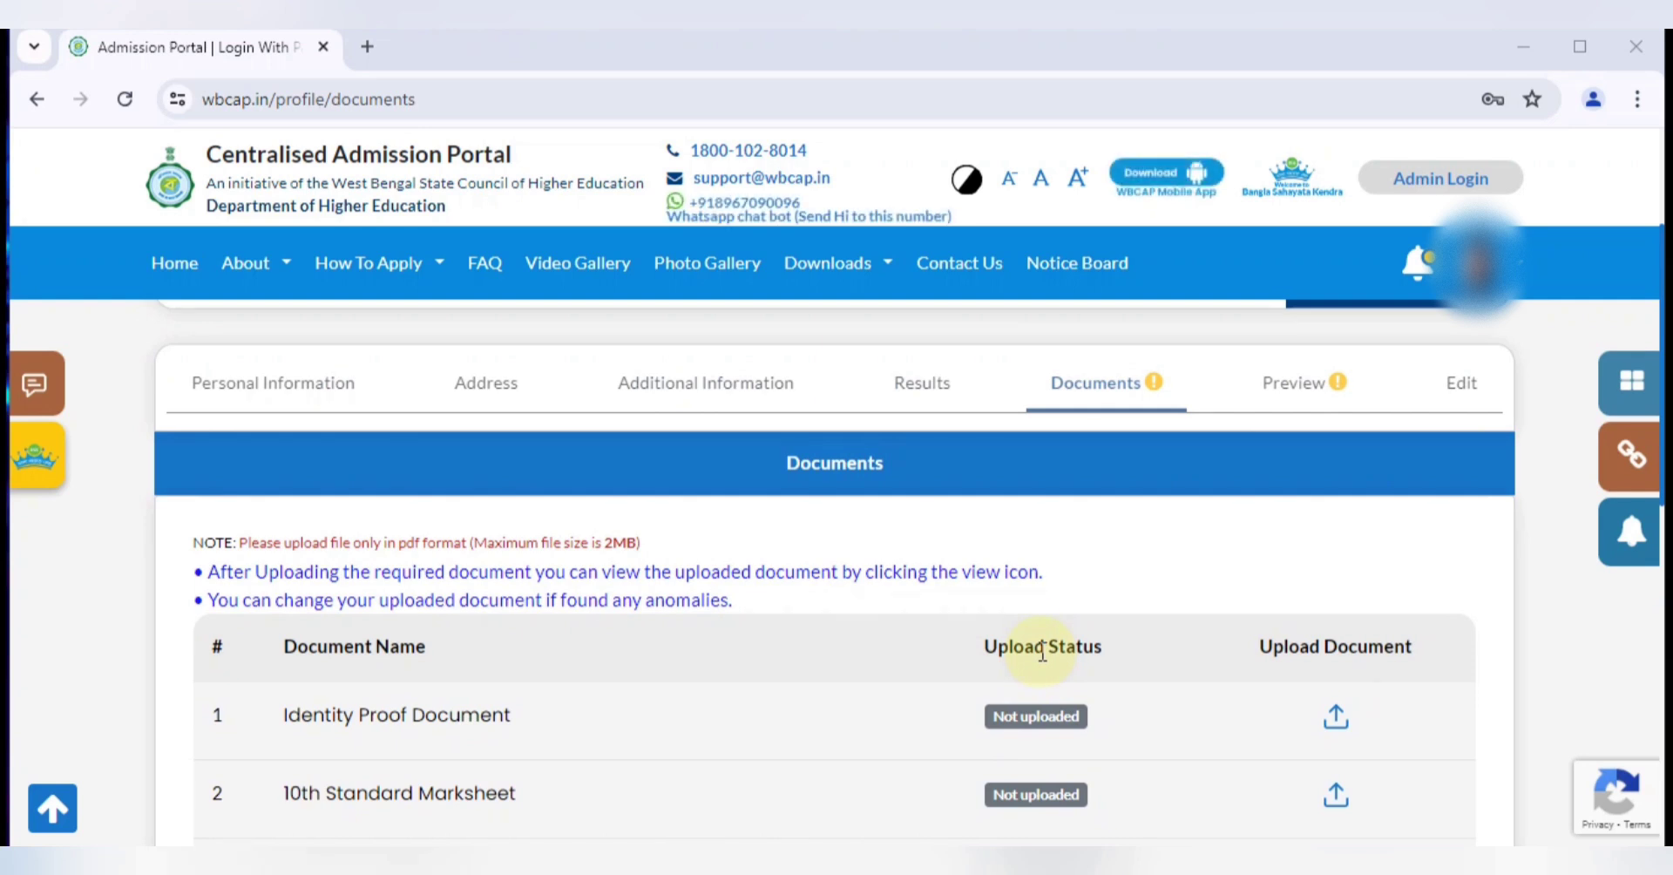
scroll(724, 514, "down", 1)
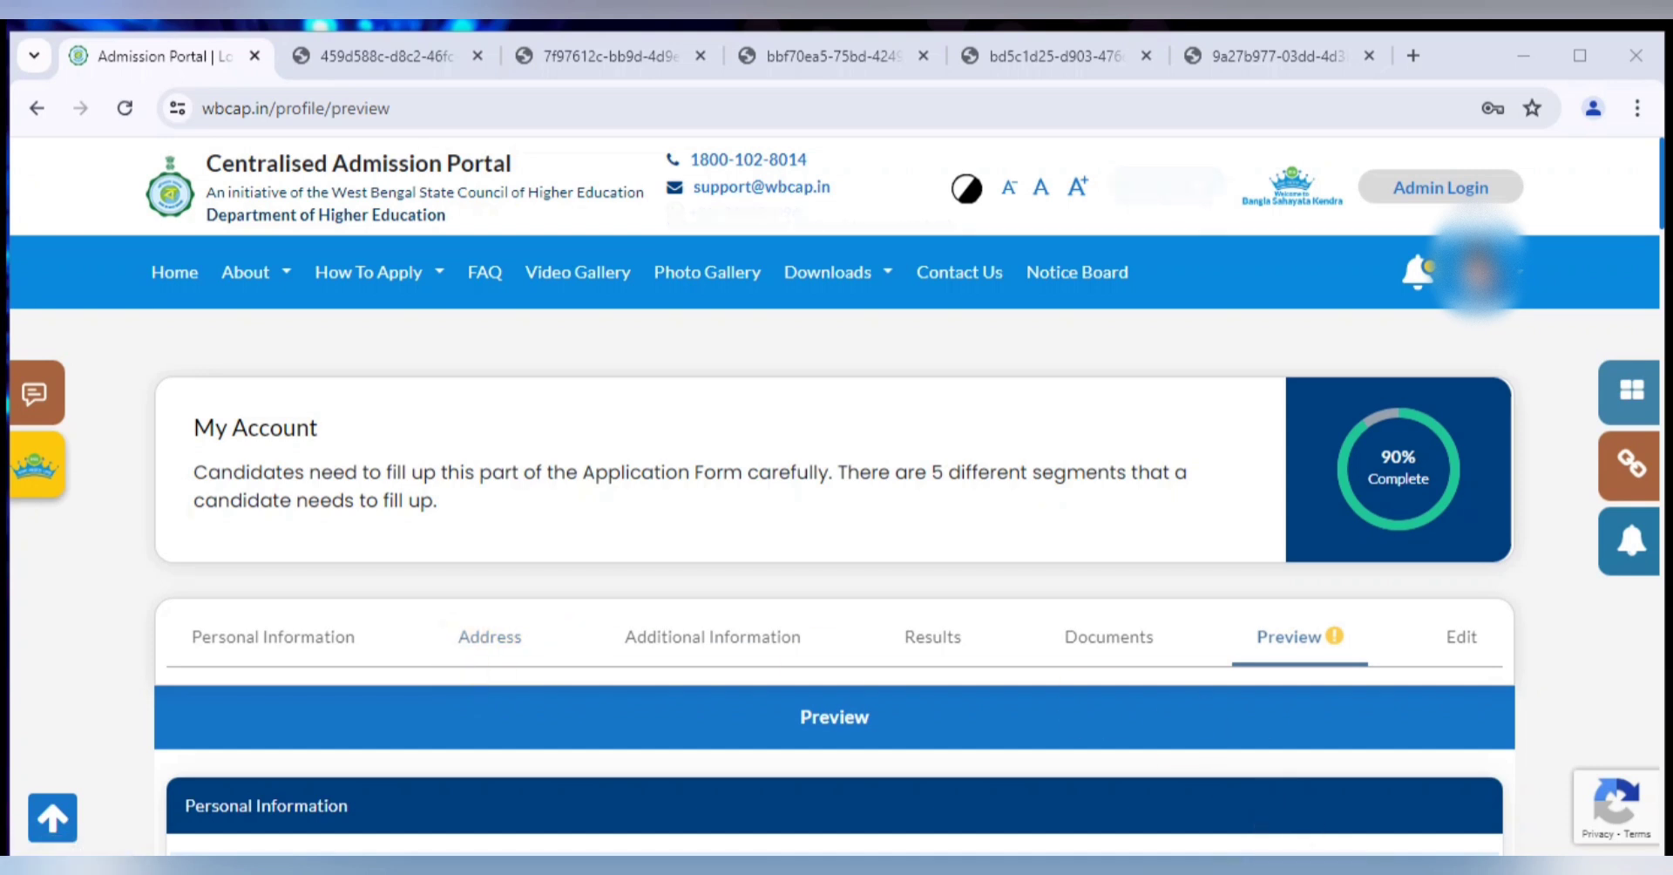
Step: In the profile preview, mark the Documents section and the section directly above it as checked and verified
scroll(327, 457, "down", 15)
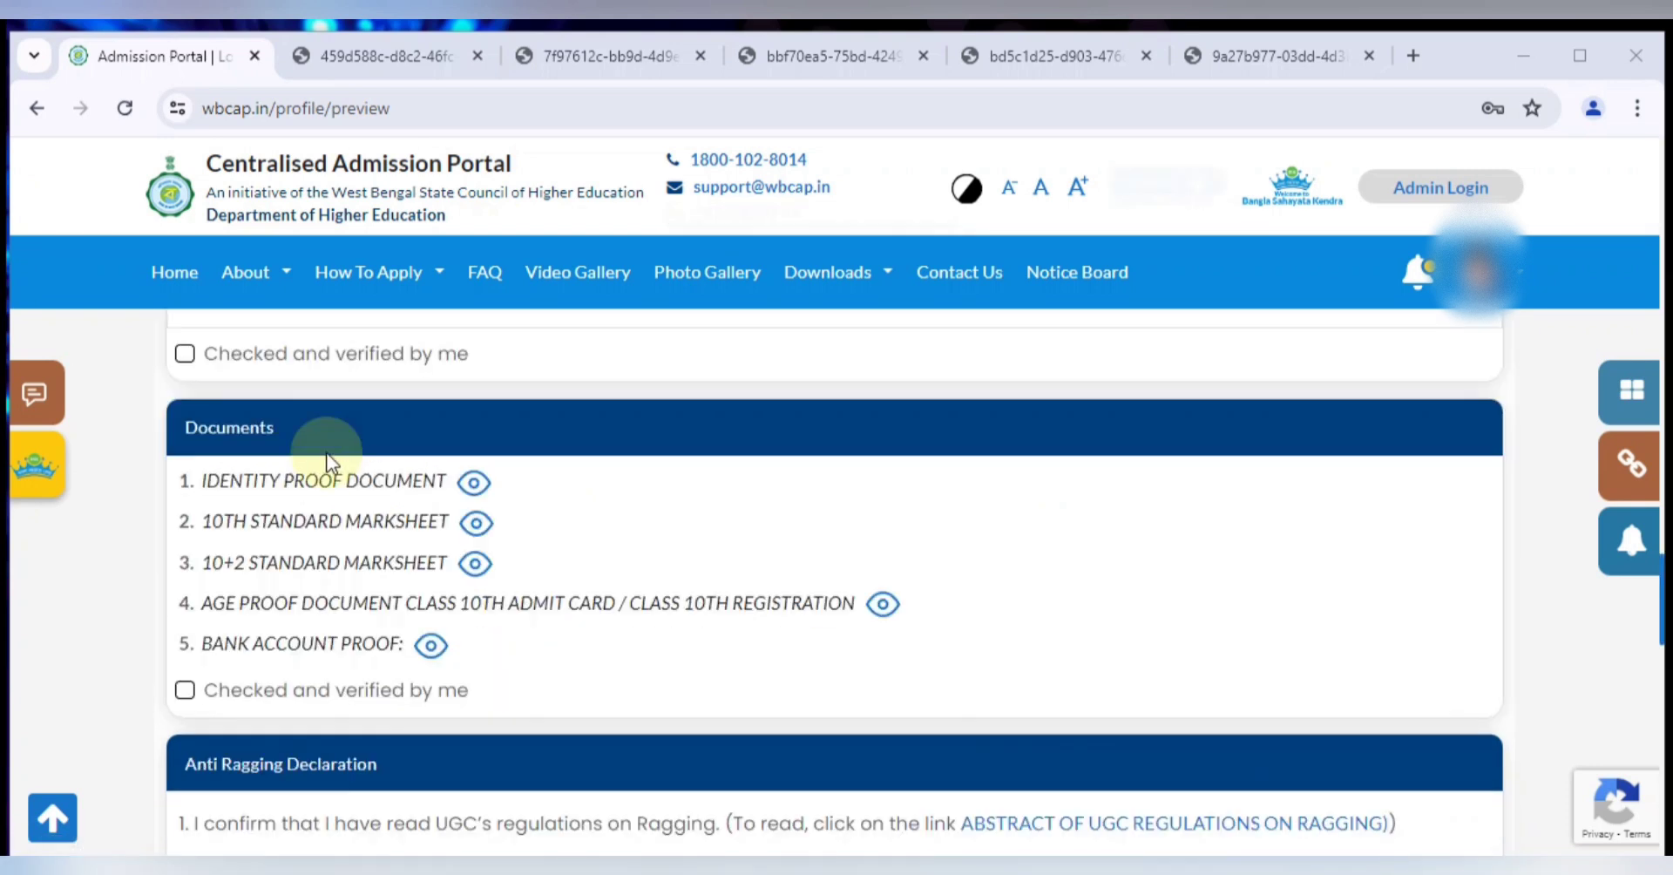
left_click(183, 353)
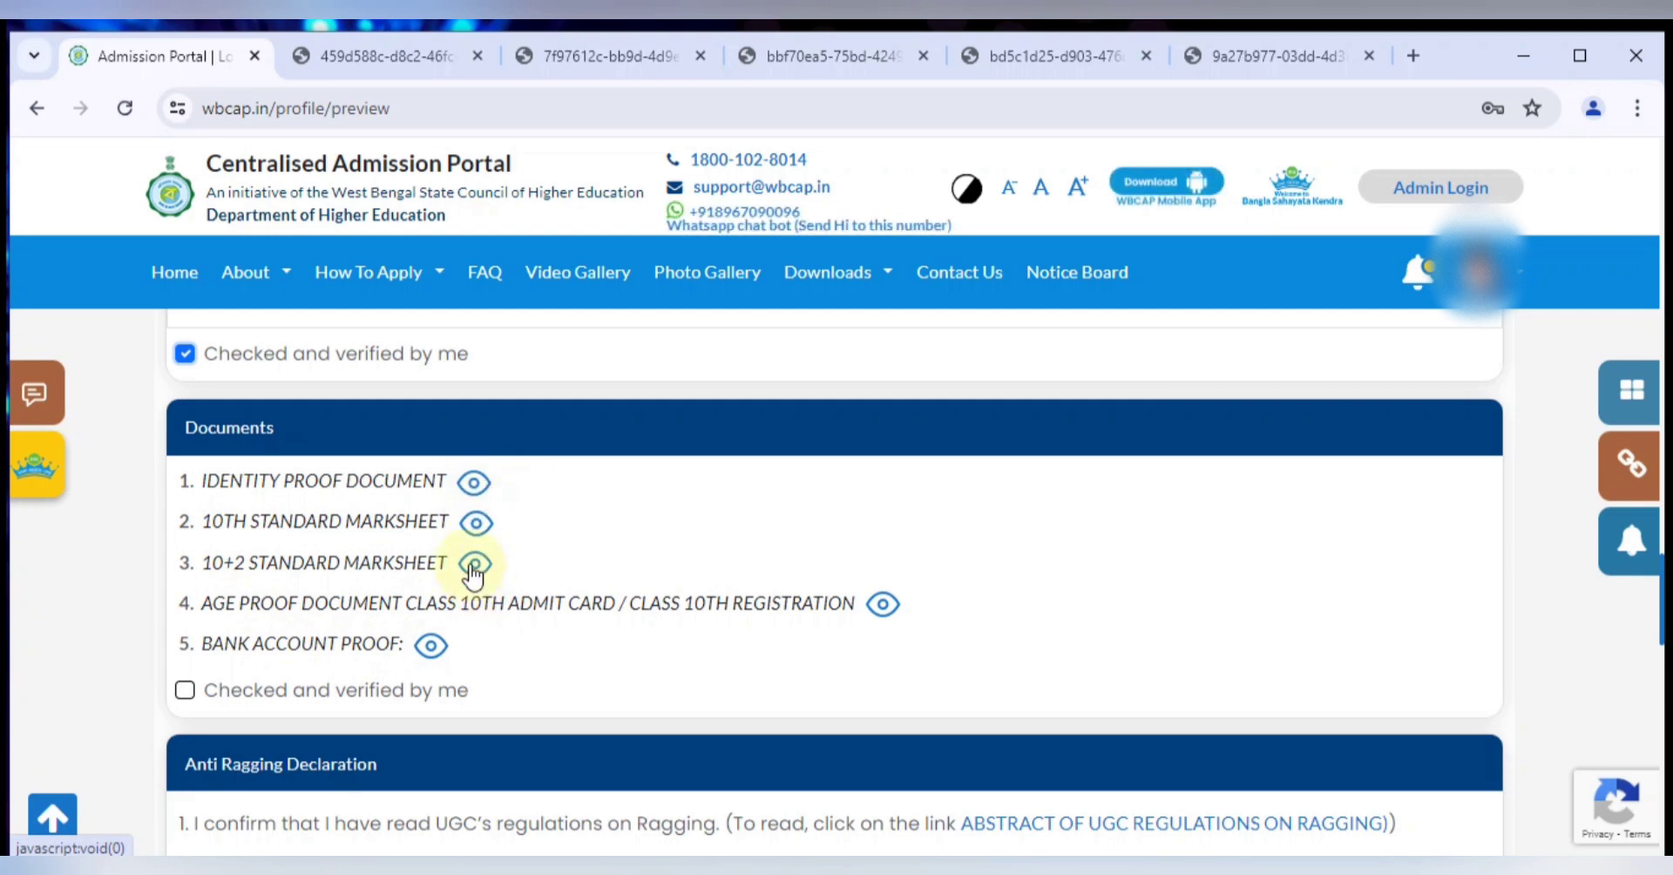
left_click(185, 689)
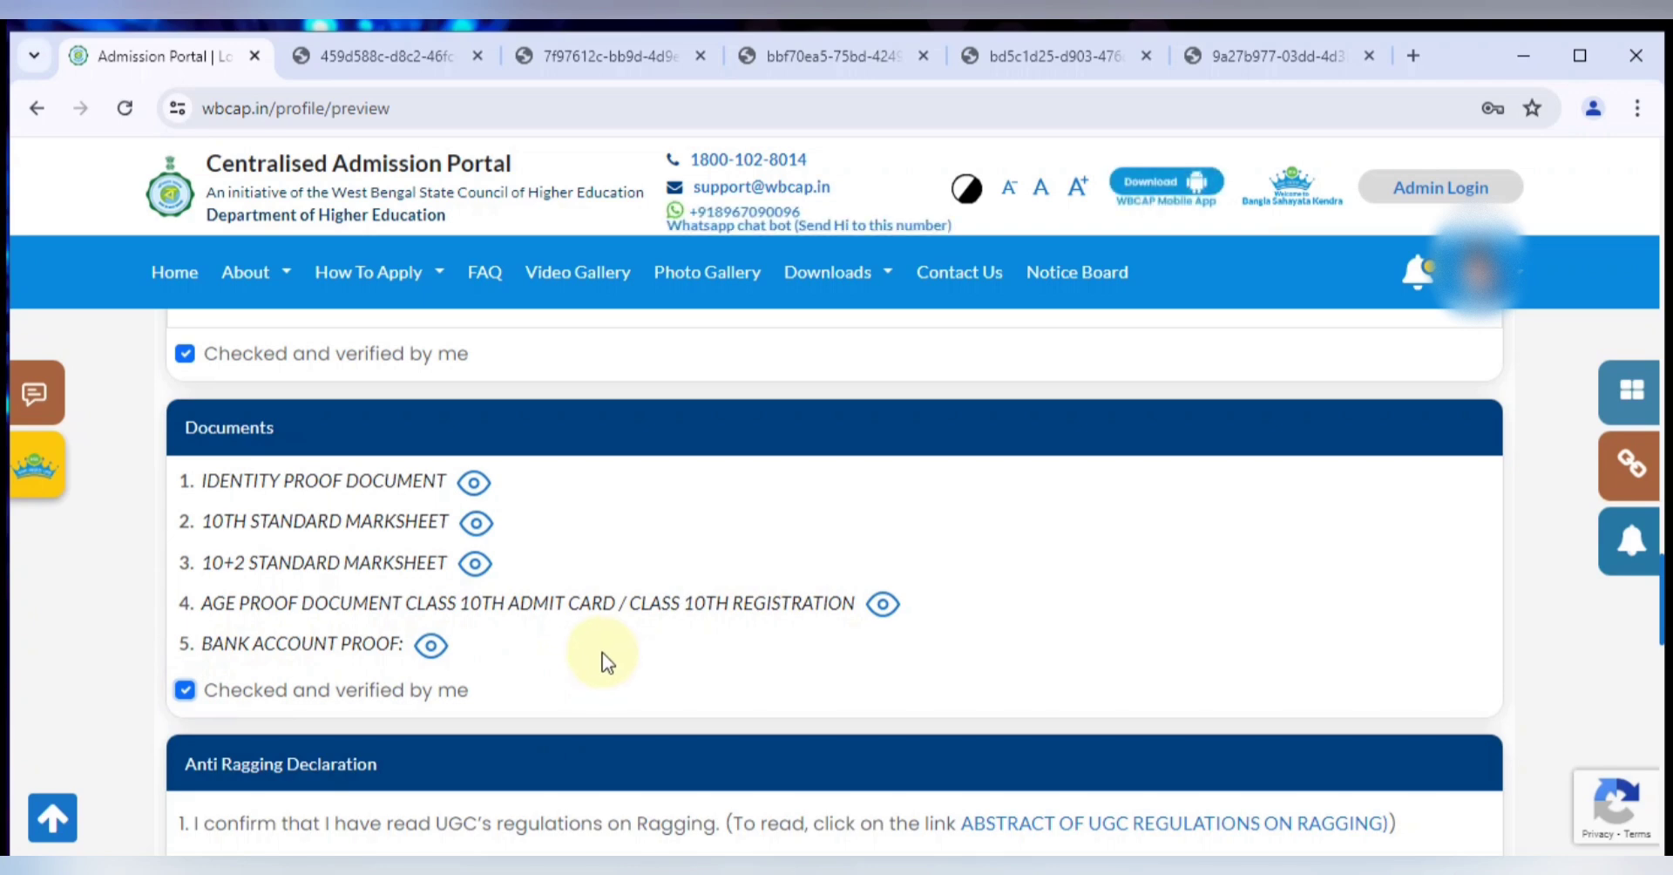
Step: Acknowledge the Anti Ragging Declaration in the profile preview
scroll(597, 654, "down", 3)
scroll(597, 647, "down", 4)
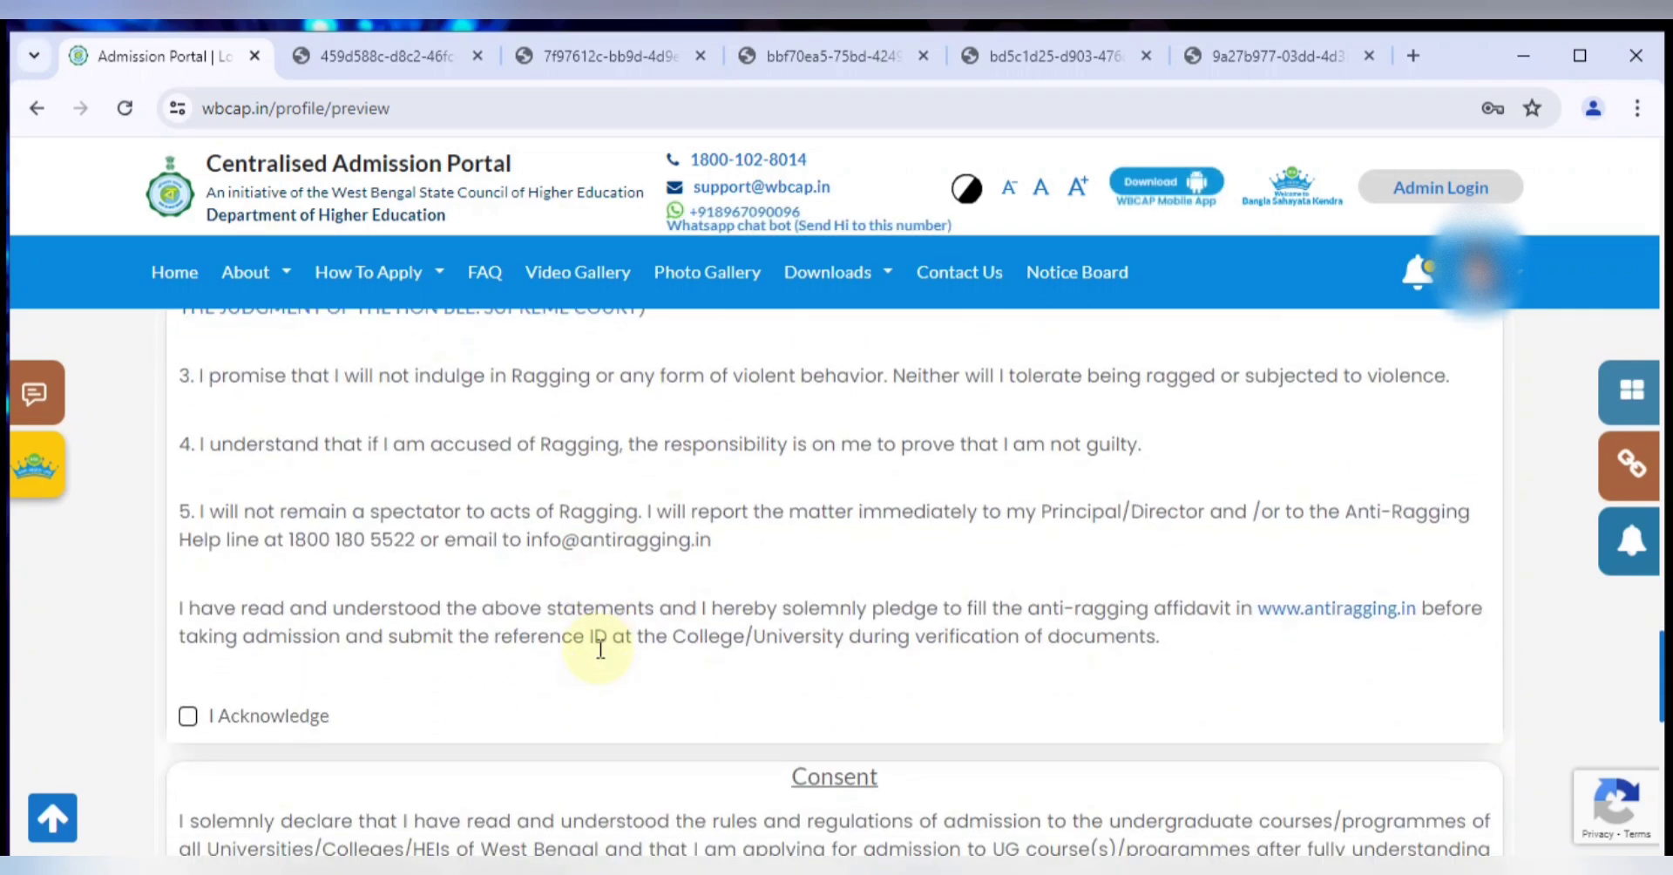
left_click(186, 718)
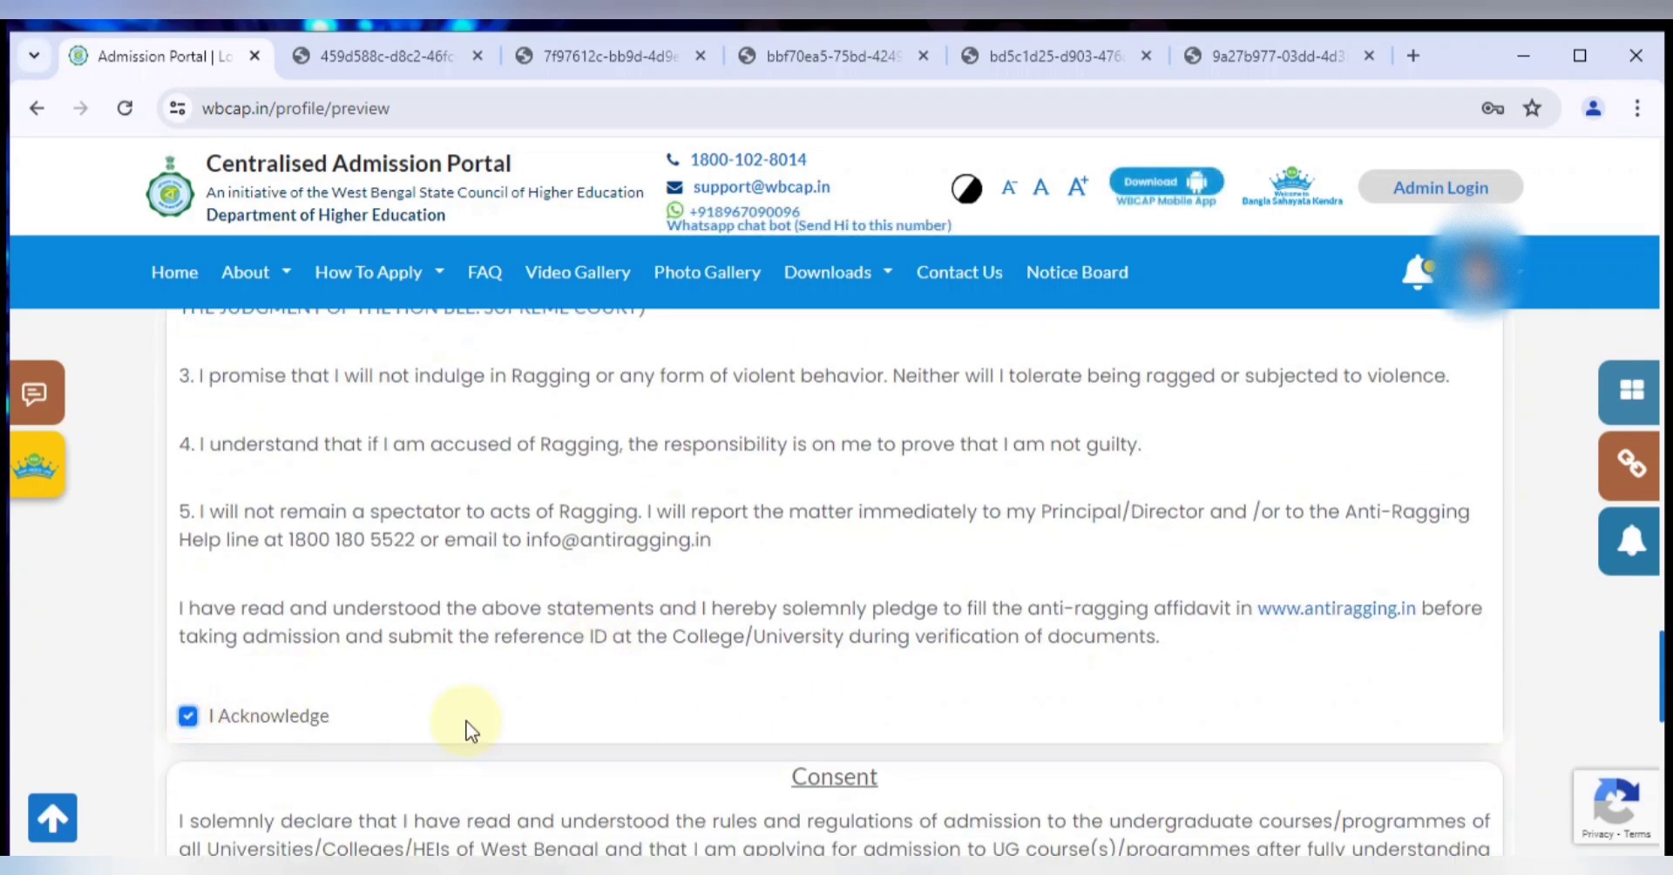
scroll(467, 719, "up", 3)
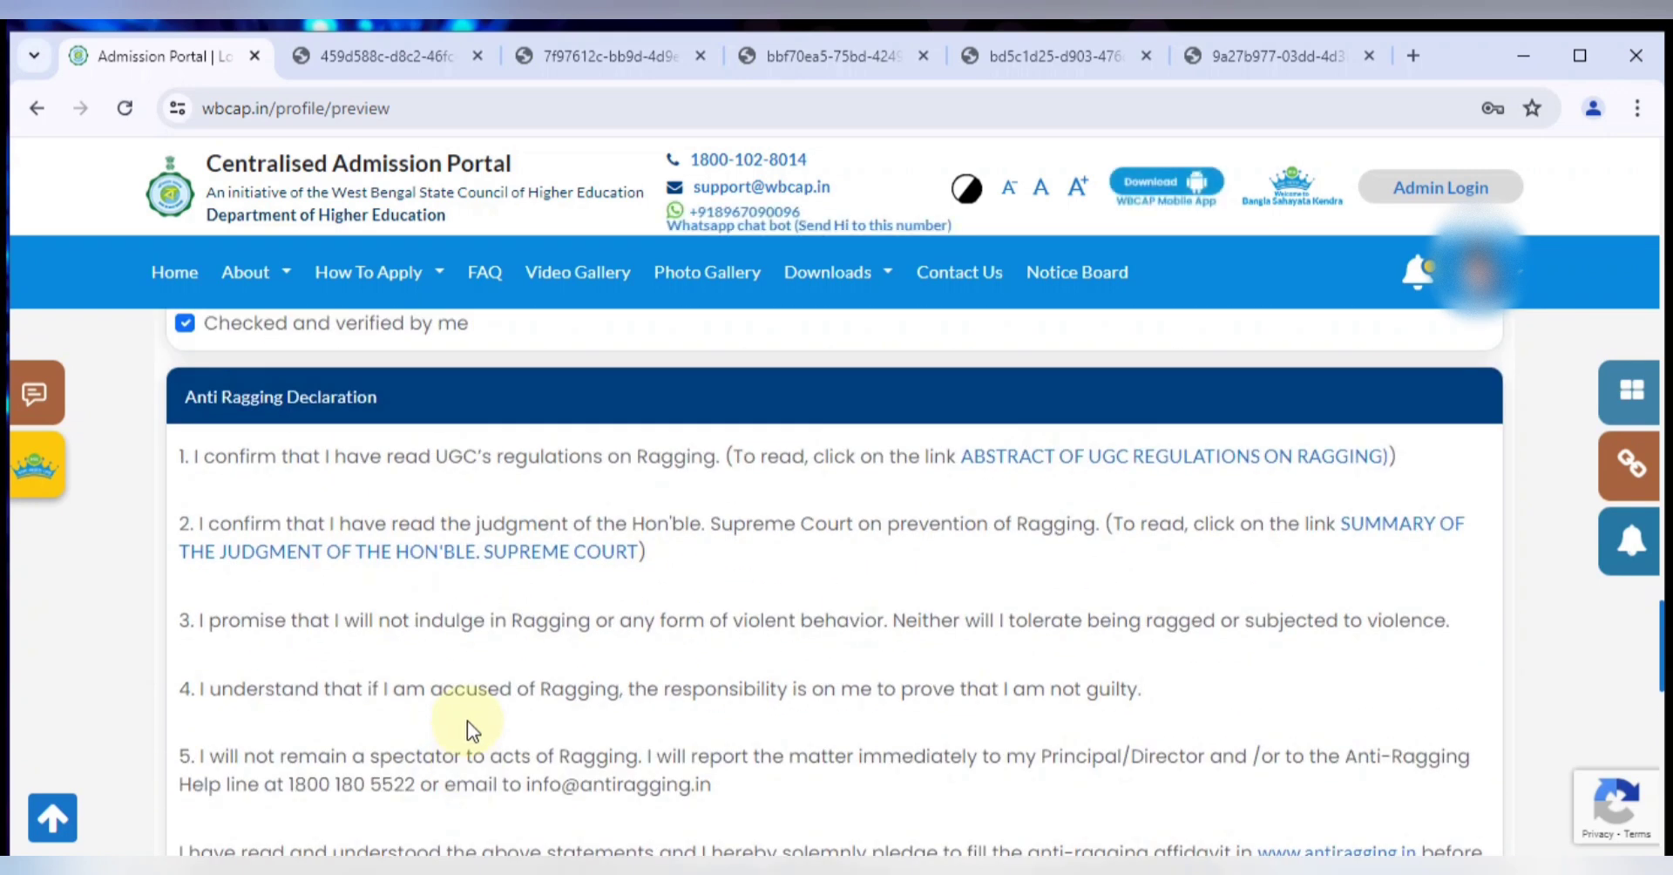
Step: Acknowledge the Consent declaration at the end of the preview and confirm the profile
scroll(561, 608, "down", 10)
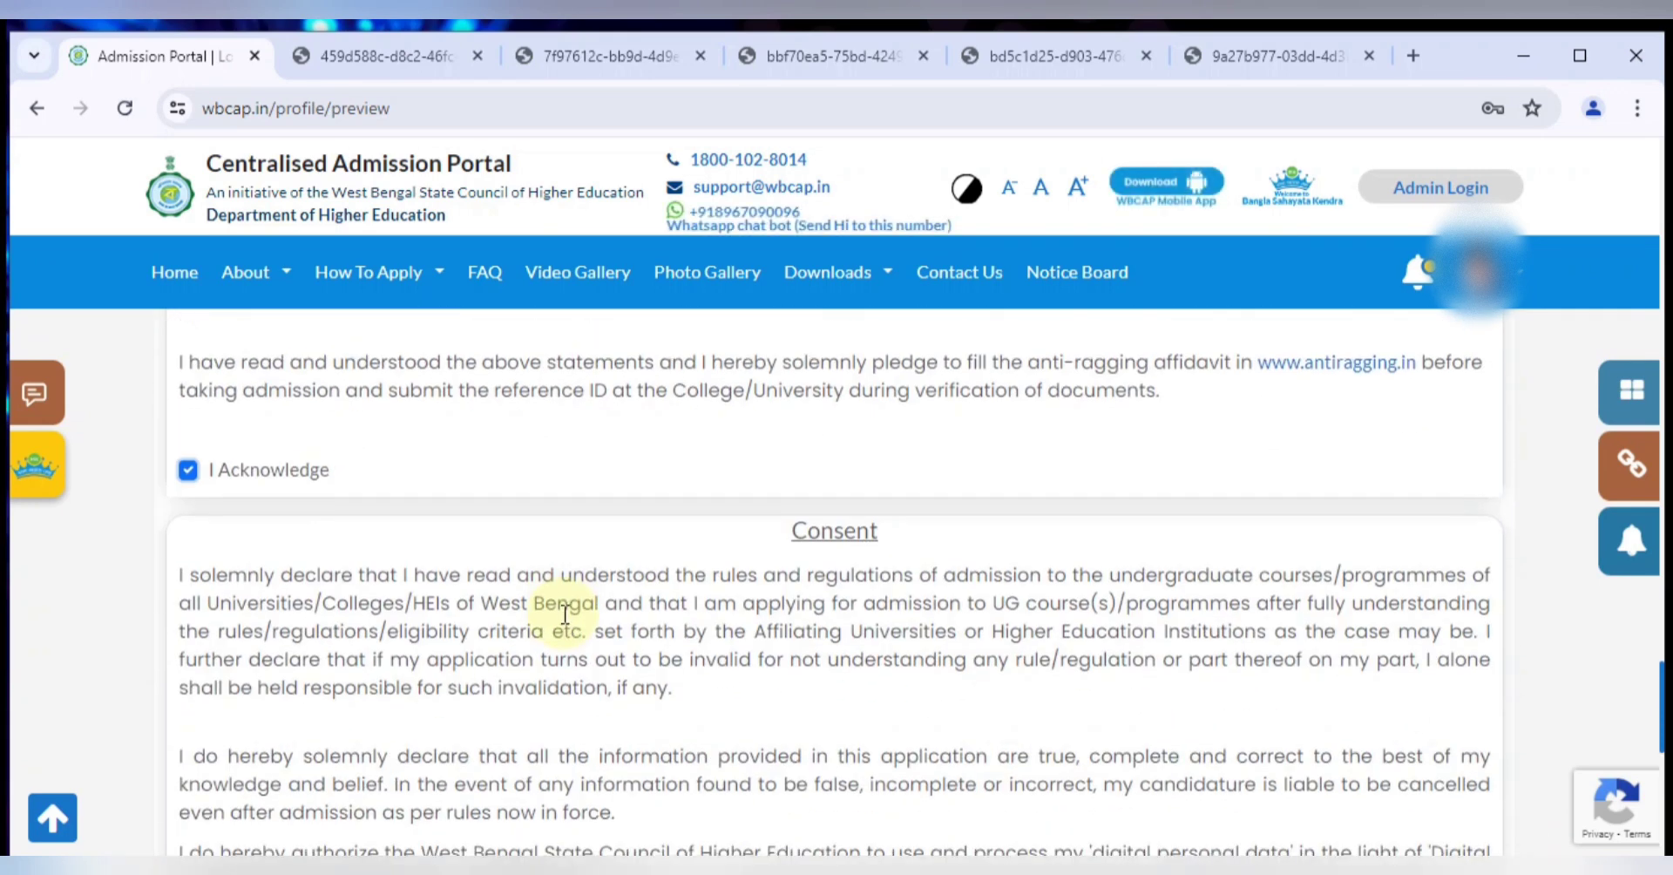
left_click(773, 704)
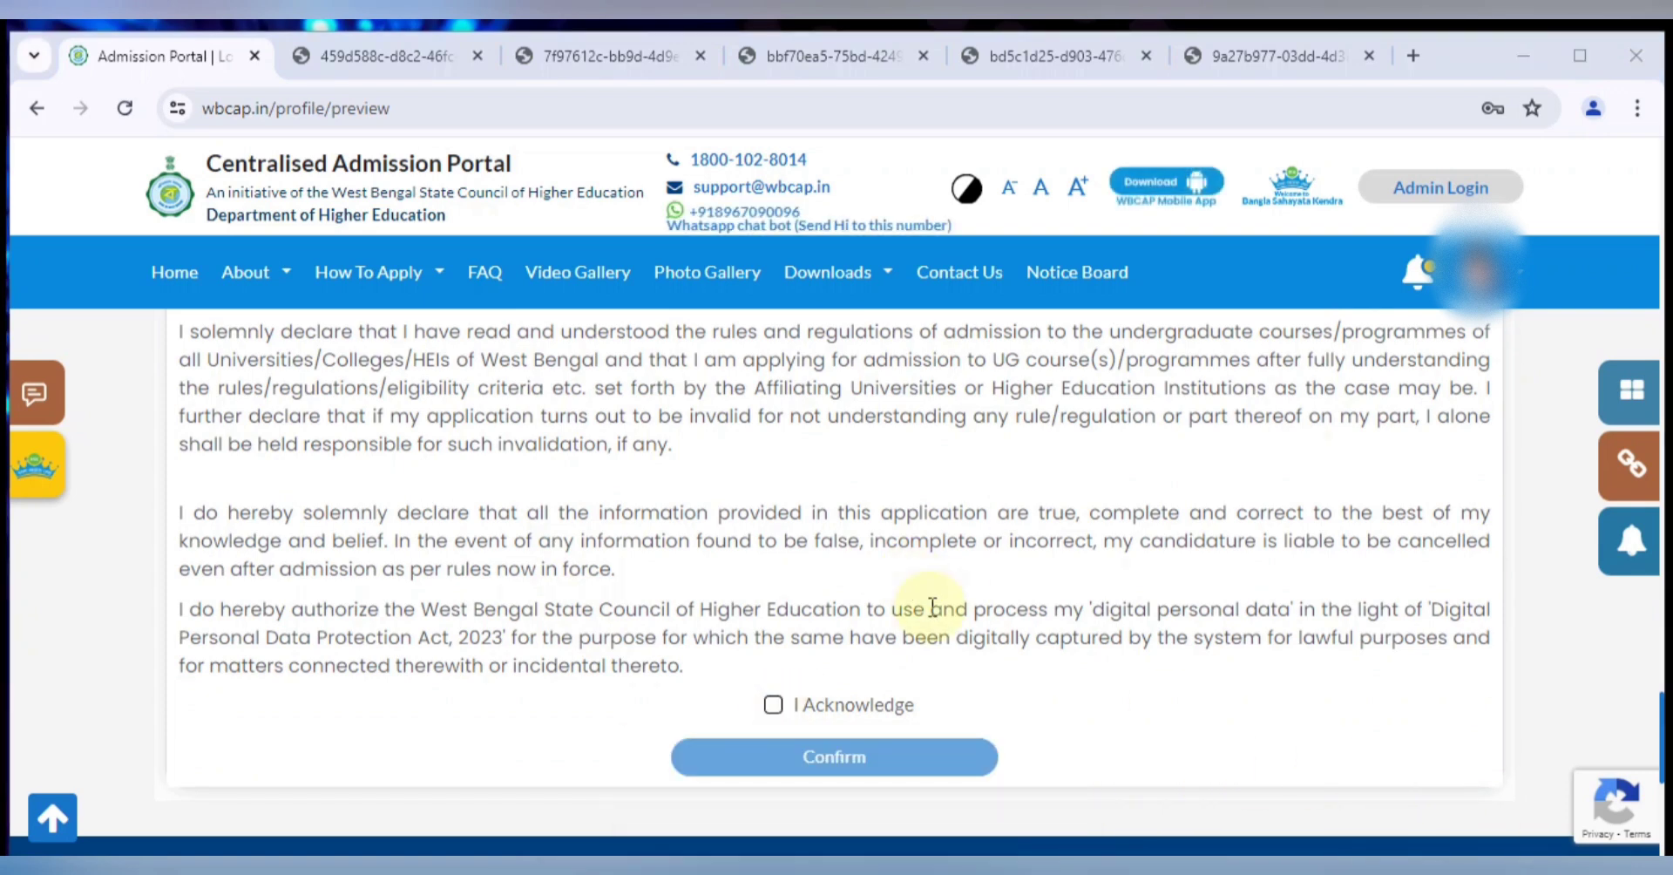
scroll(930, 601, "up", 2)
scroll(932, 608, "up", 6)
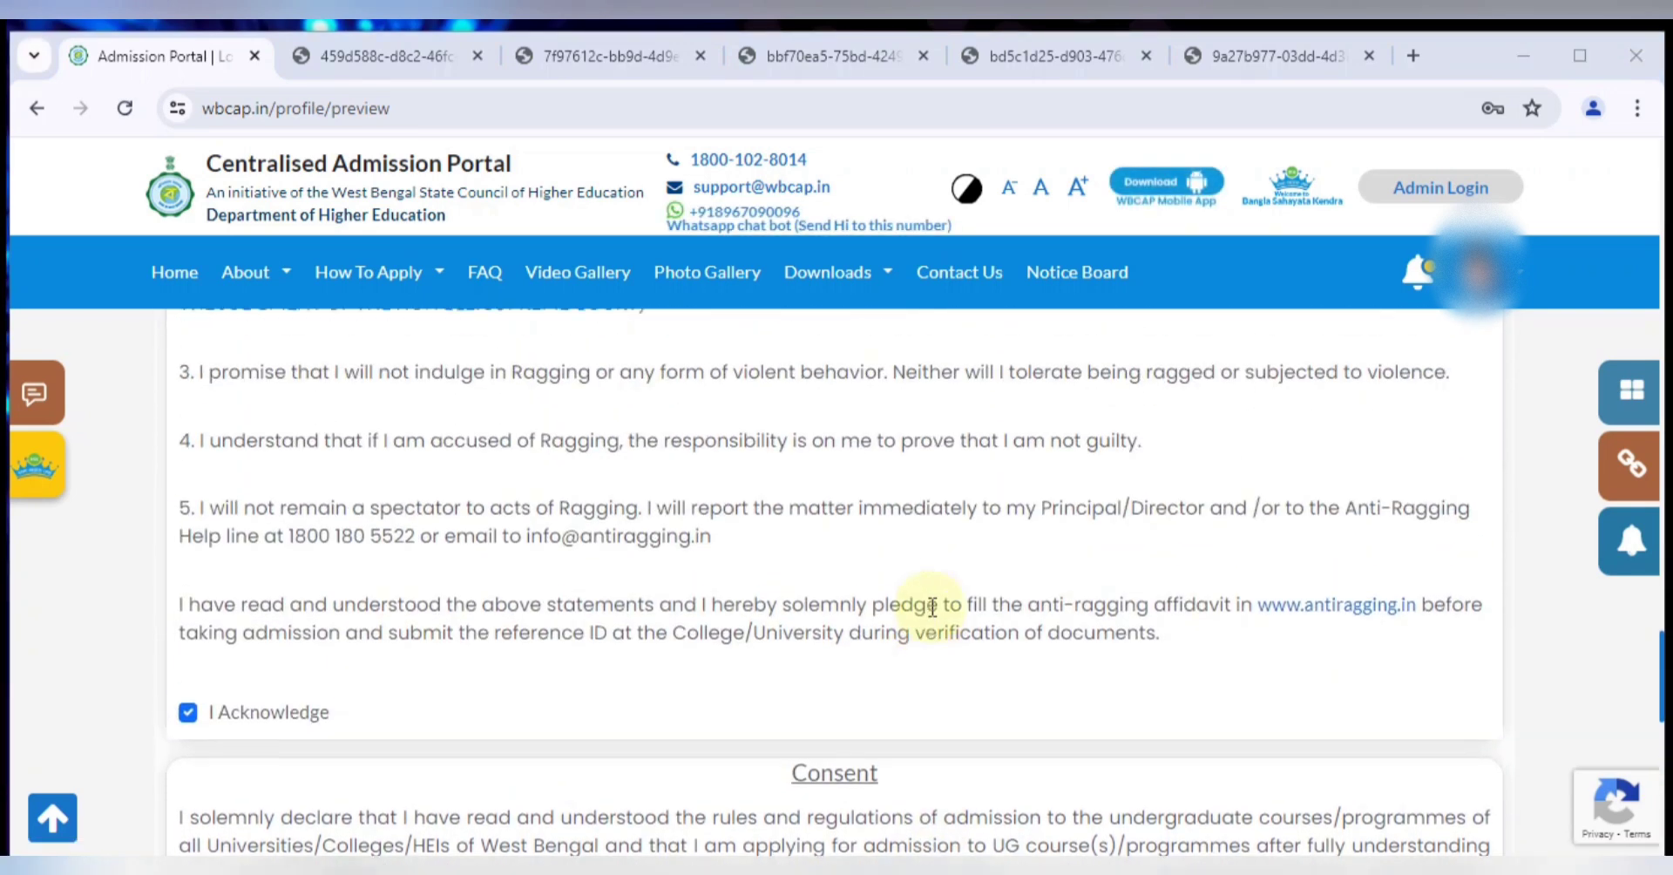
scroll(931, 607, "up", 1)
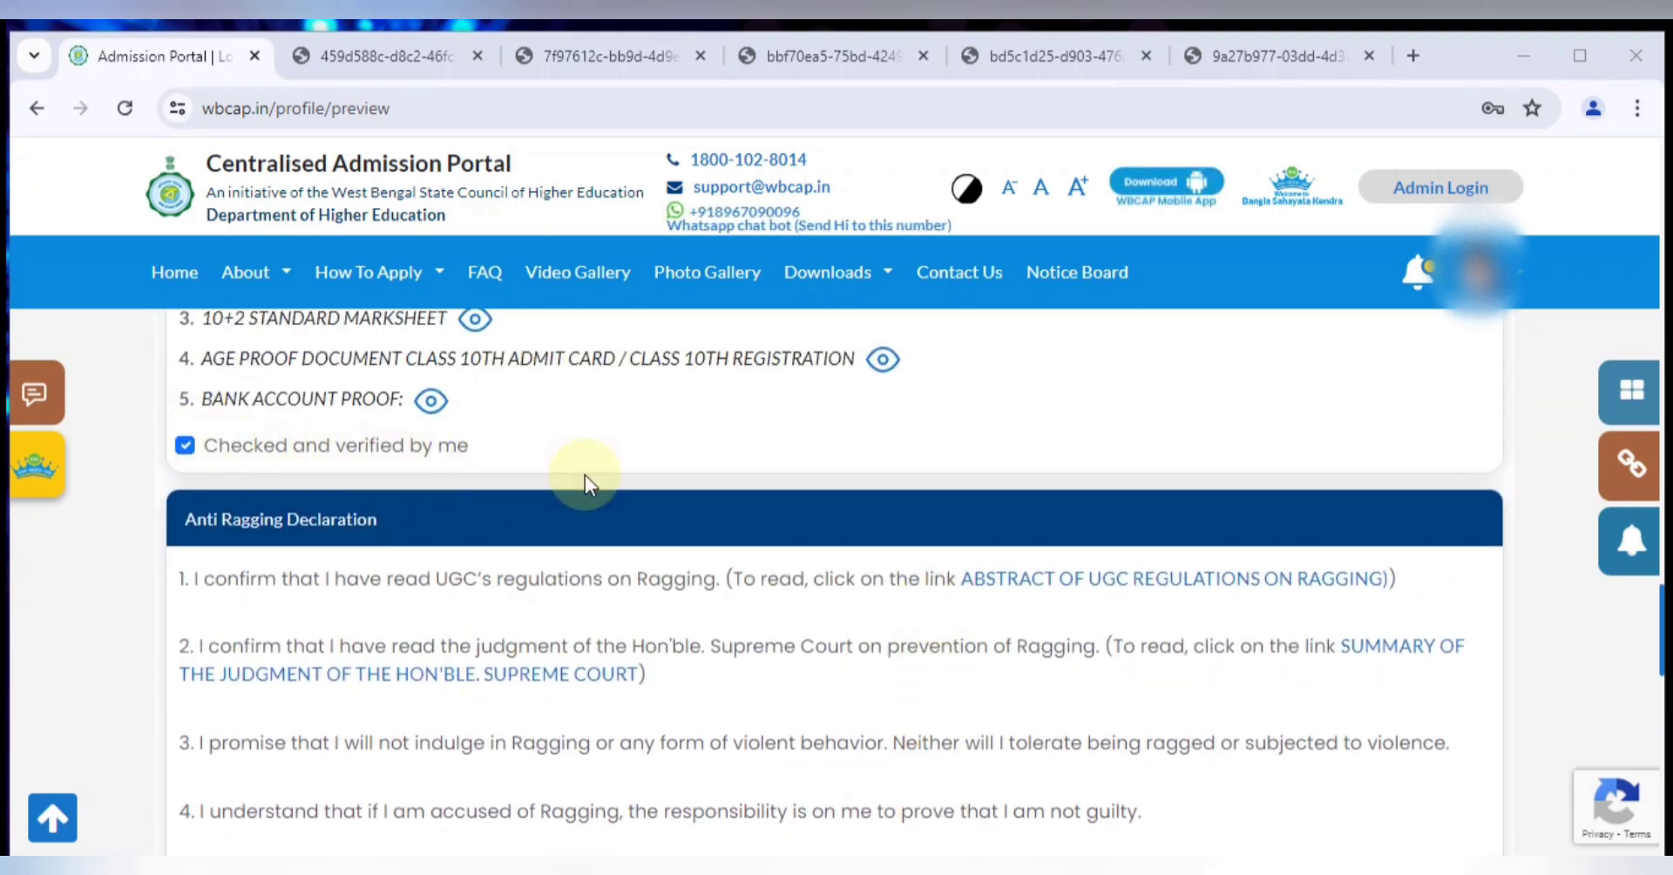
scroll(584, 479, "down", 10)
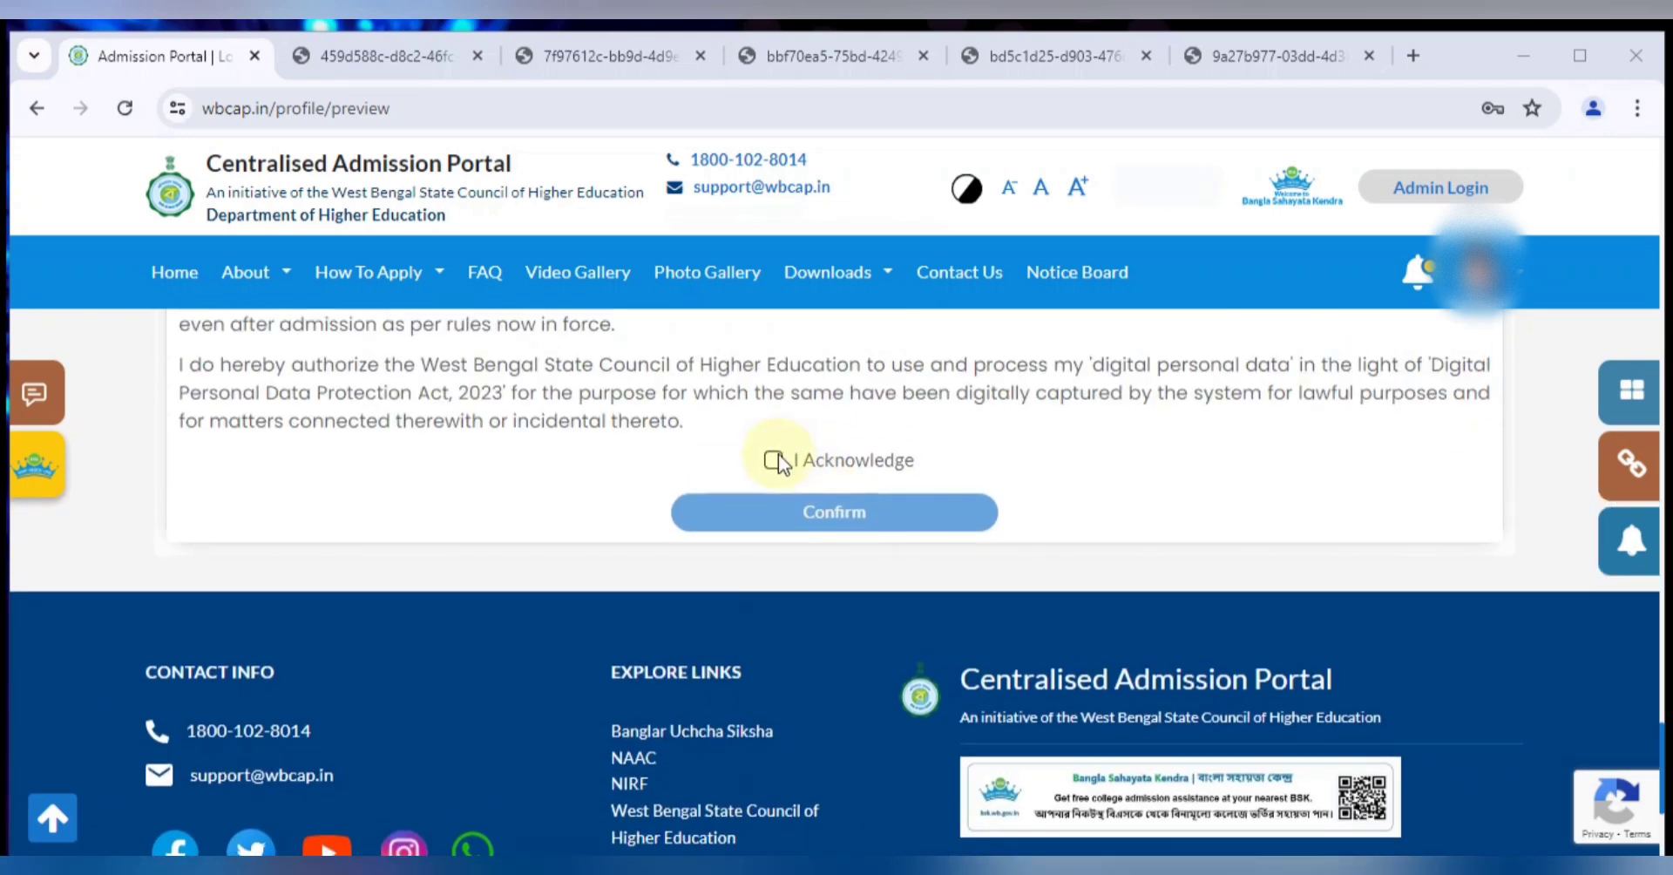
left_click(773, 460)
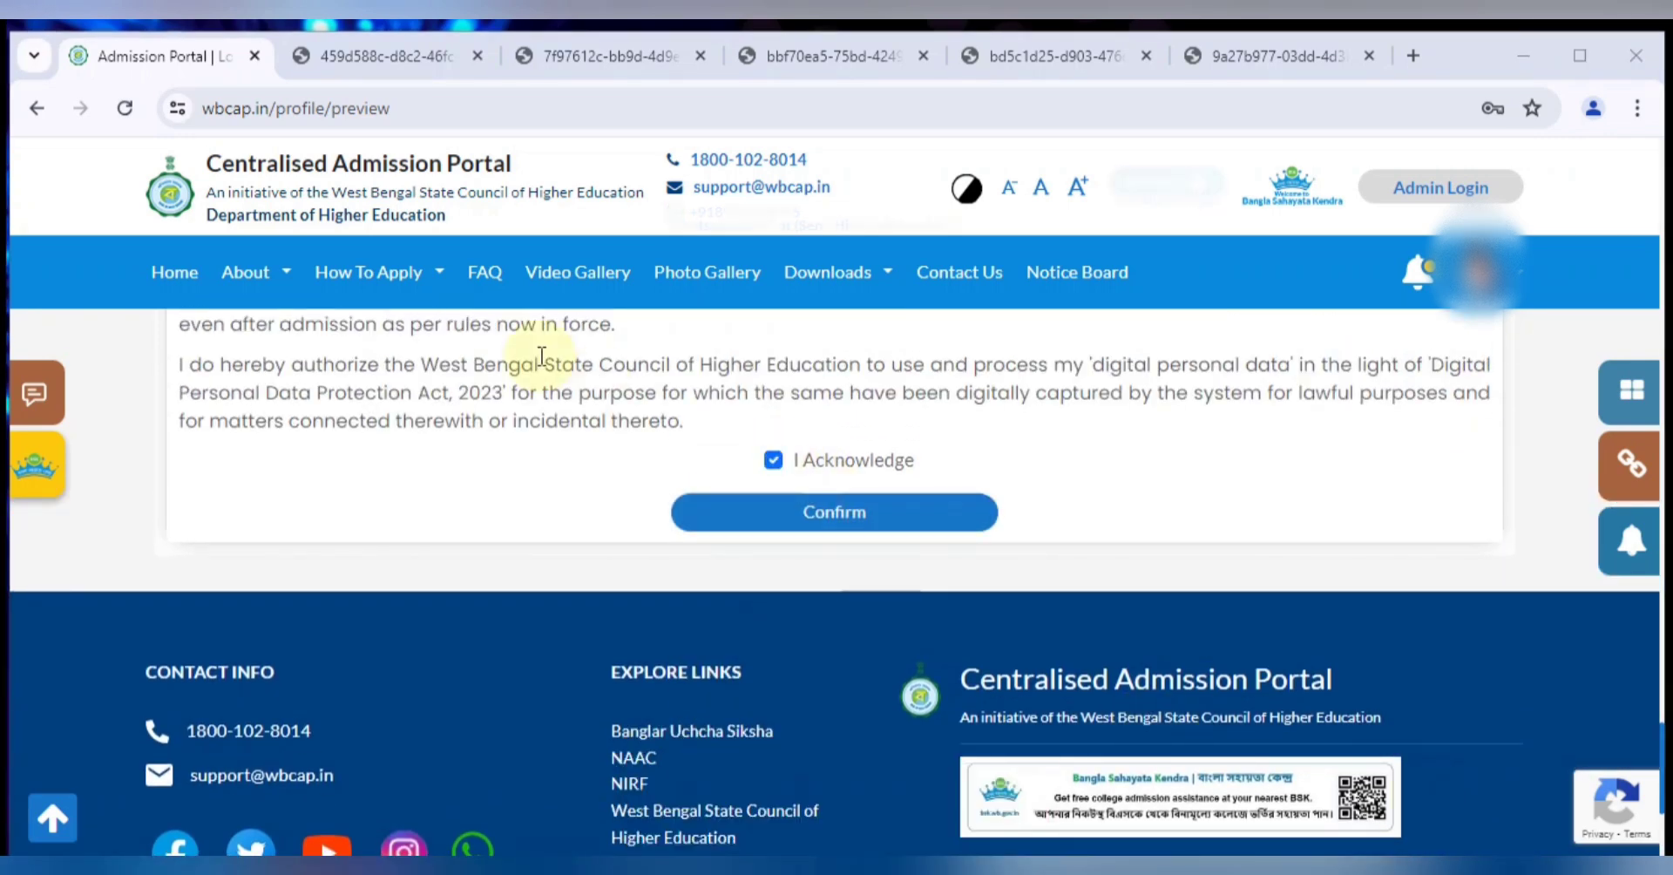
left_click(860, 523)
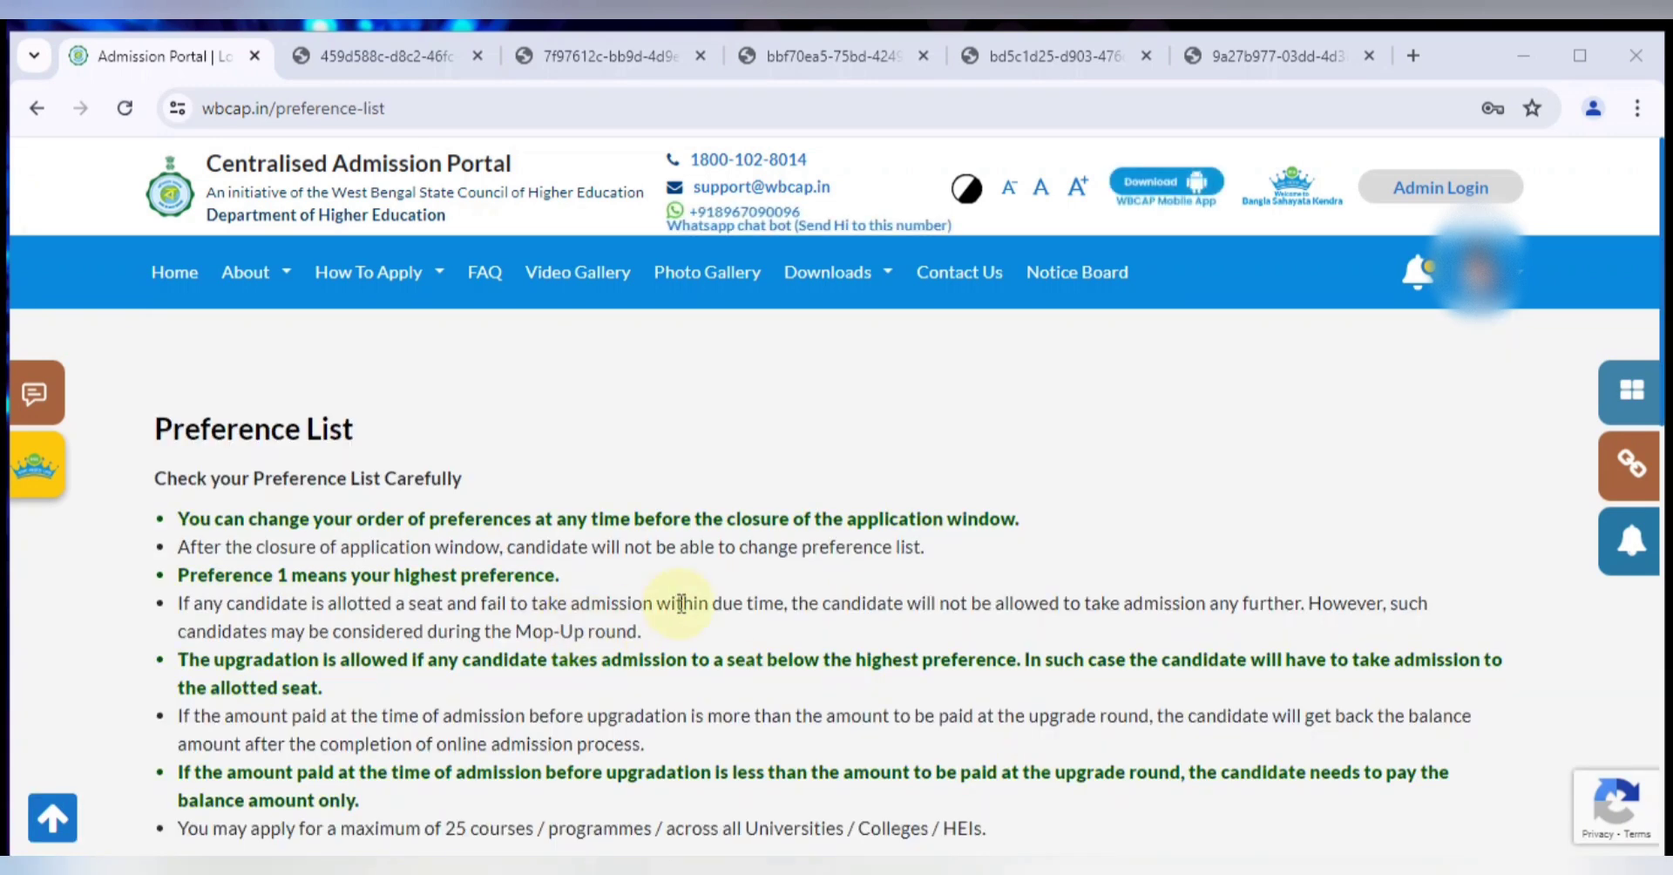
Step: Start adding a course or college to the empty preference list and switch the search to By College/HEI
scroll(678, 601, "down", 3)
scroll(747, 583, "down", 3)
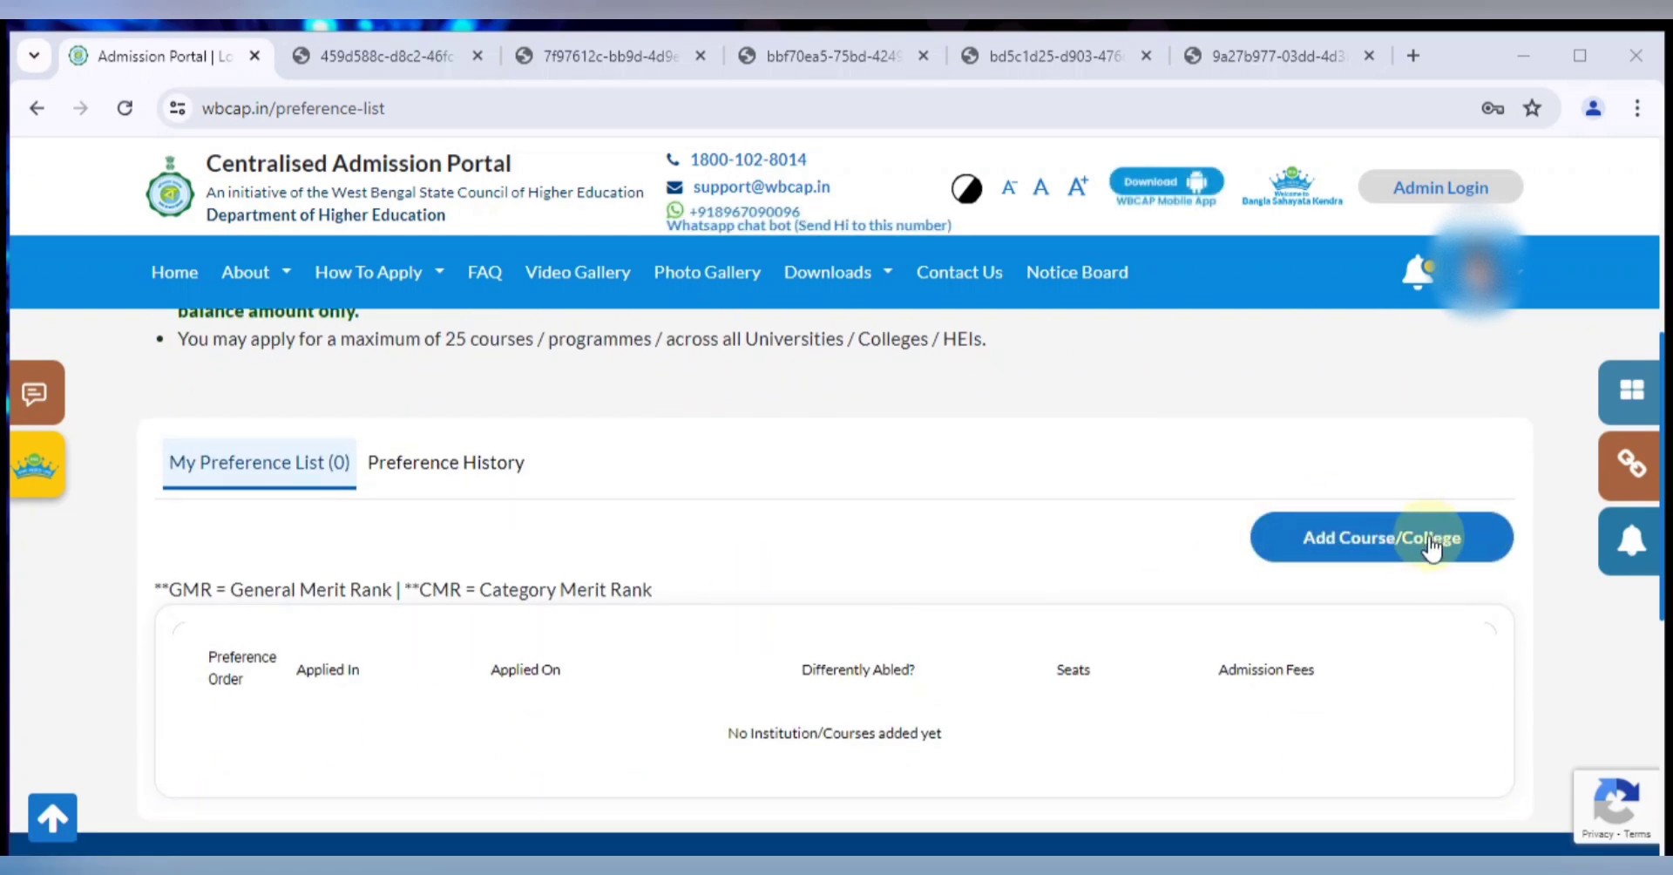
left_click(1392, 542)
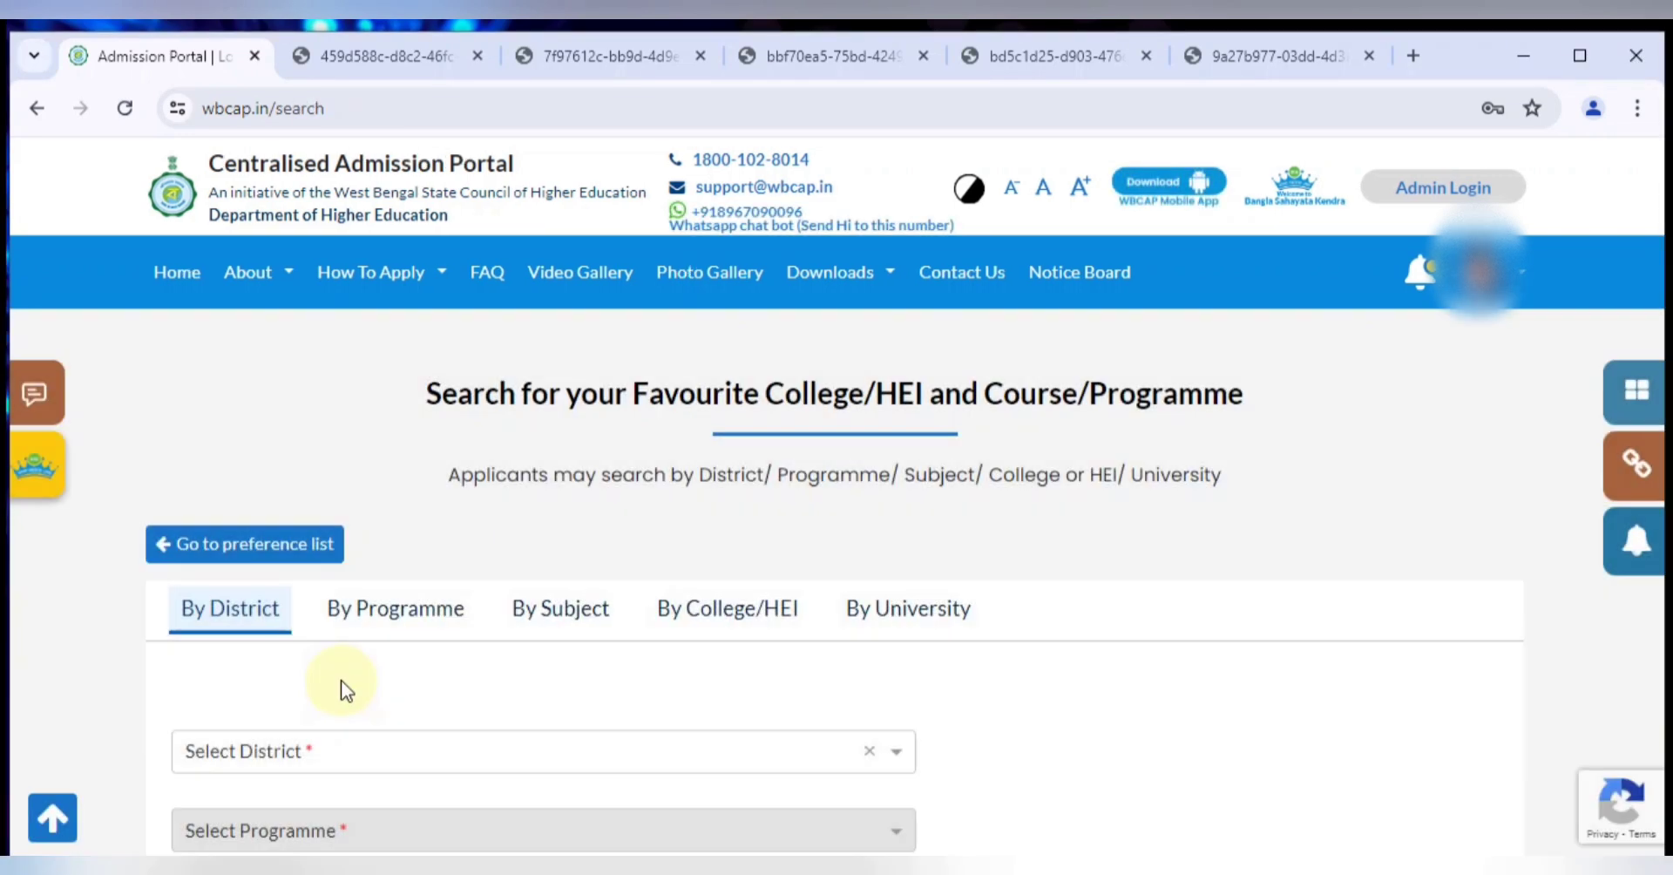
scroll(373, 553, "down", 1)
left_click(440, 502)
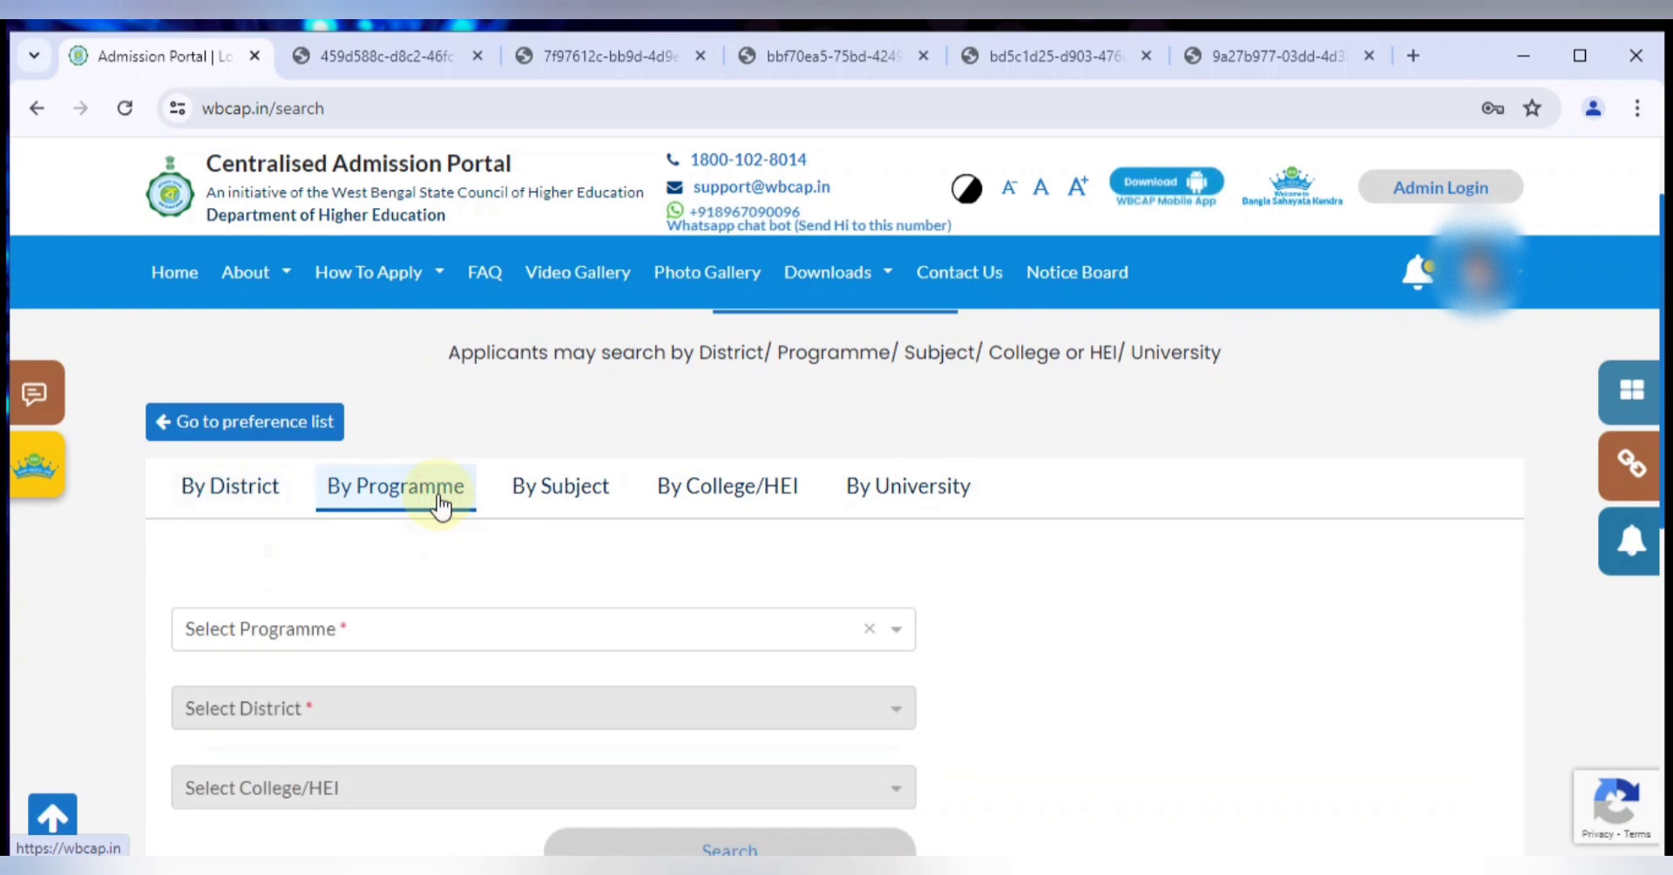
left_click(596, 501)
left_click(710, 485)
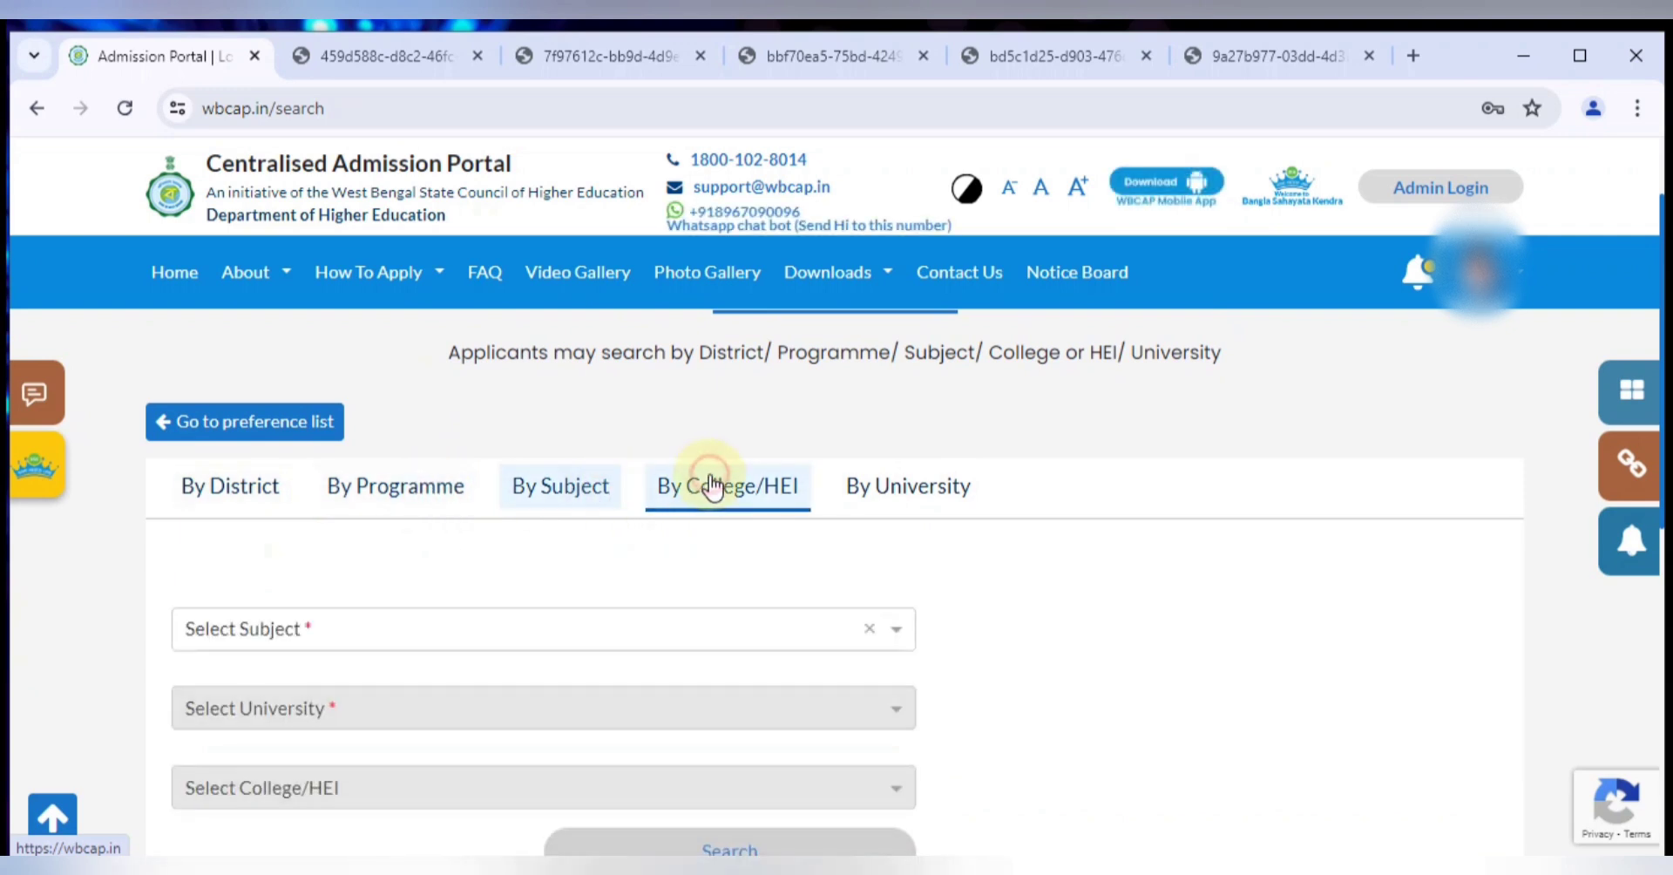
Step: Select Berhampore College from the college list and search for its courses
left_click(673, 632)
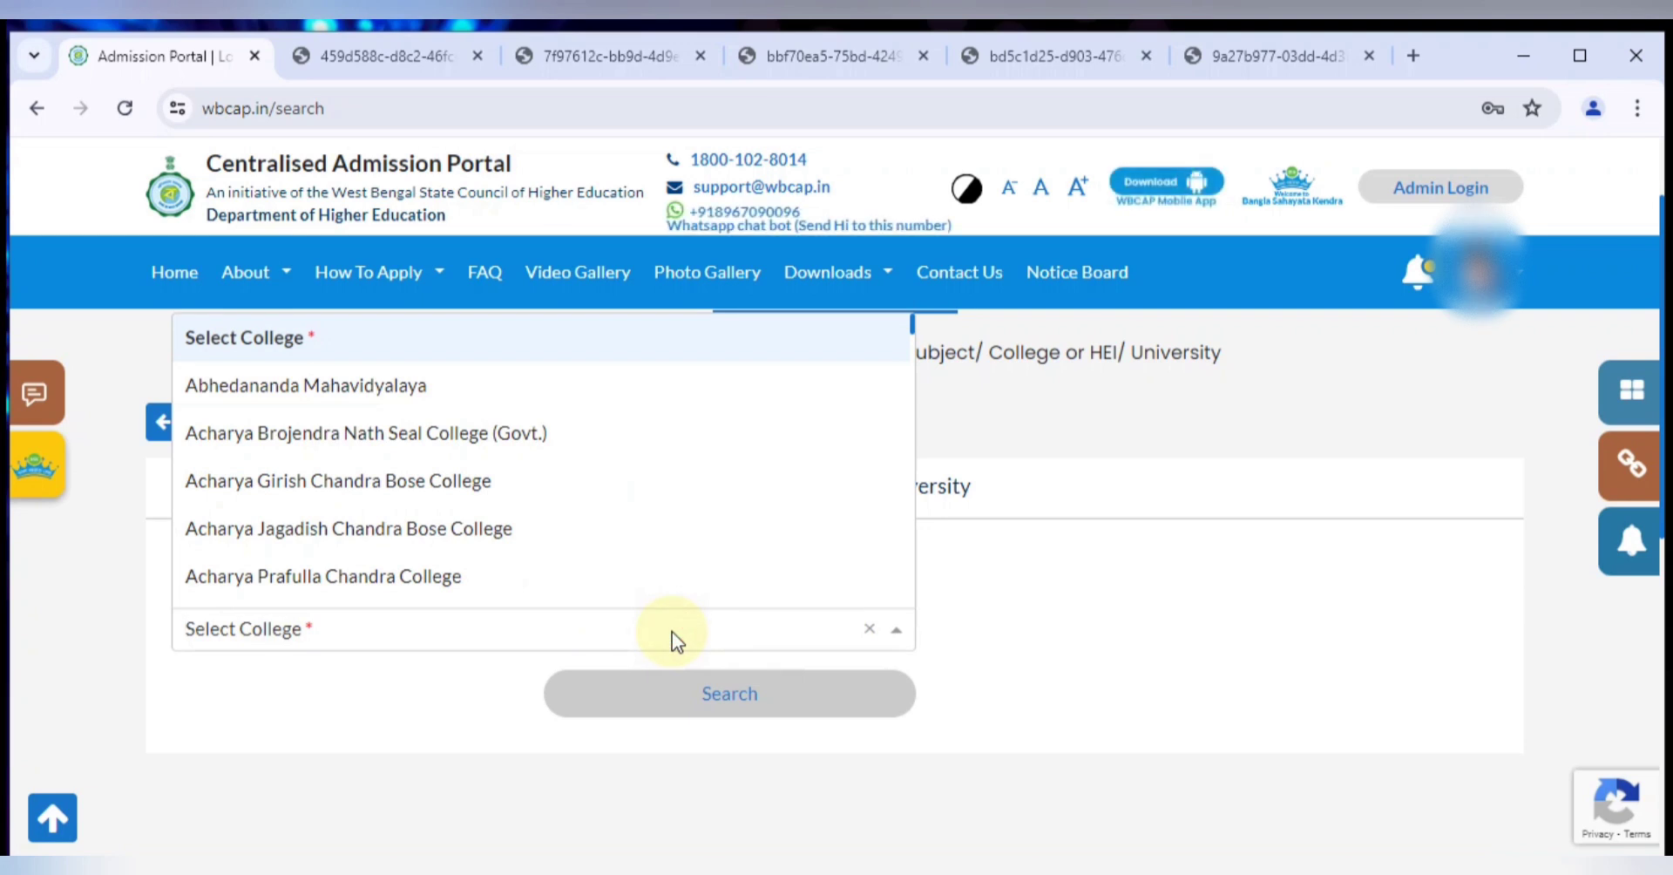
scroll(540, 444, "down", 5)
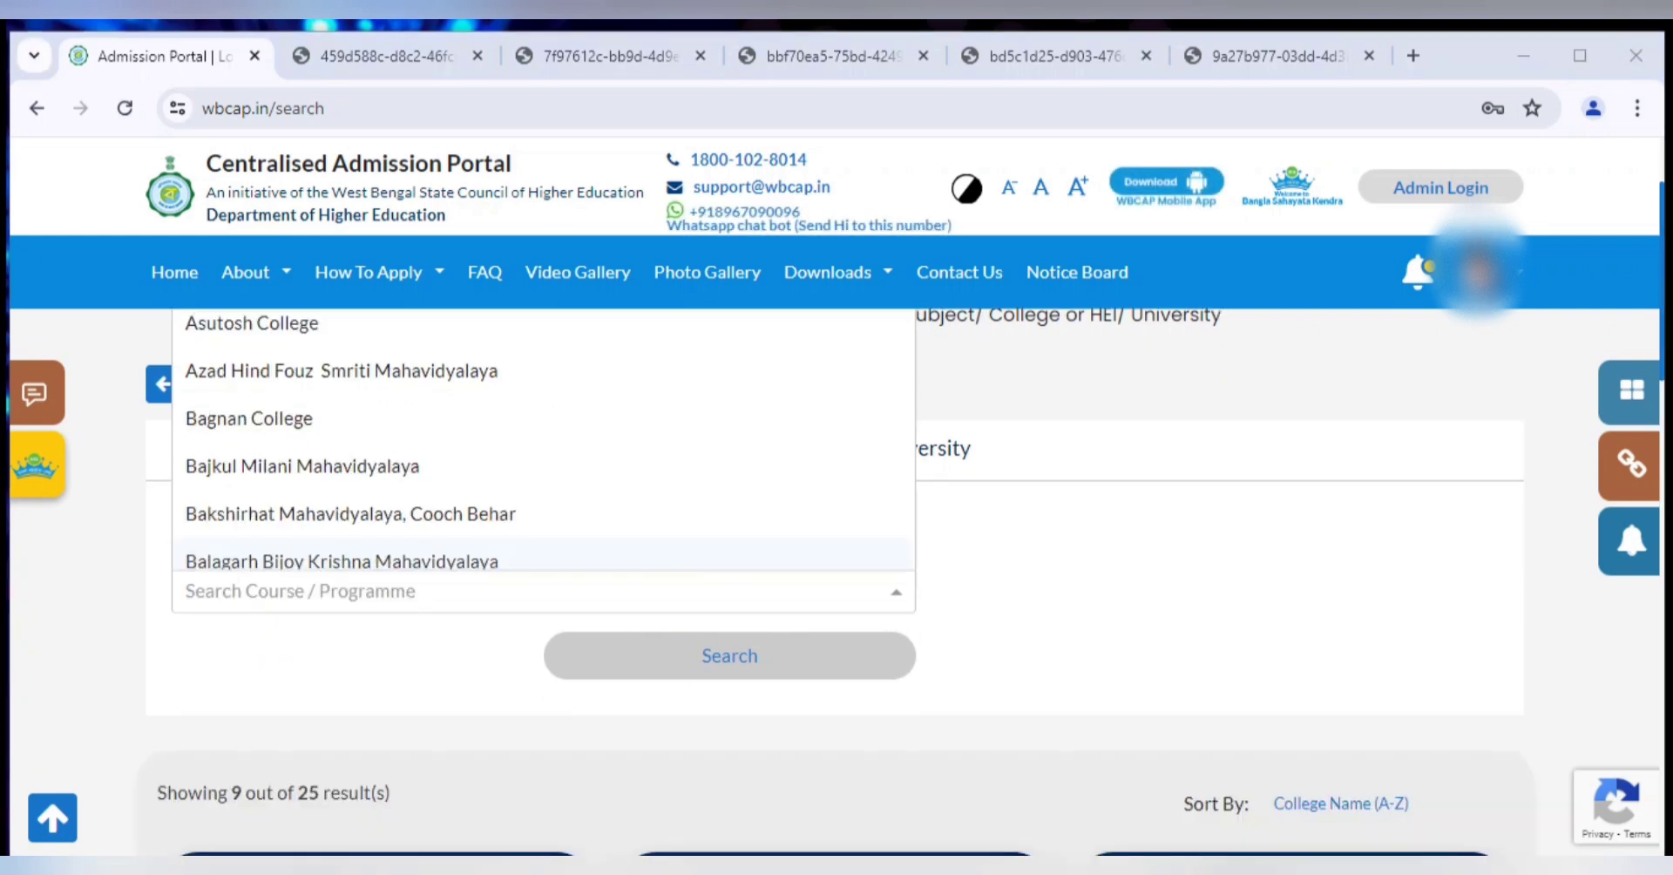
scroll(363, 486, "down", 6)
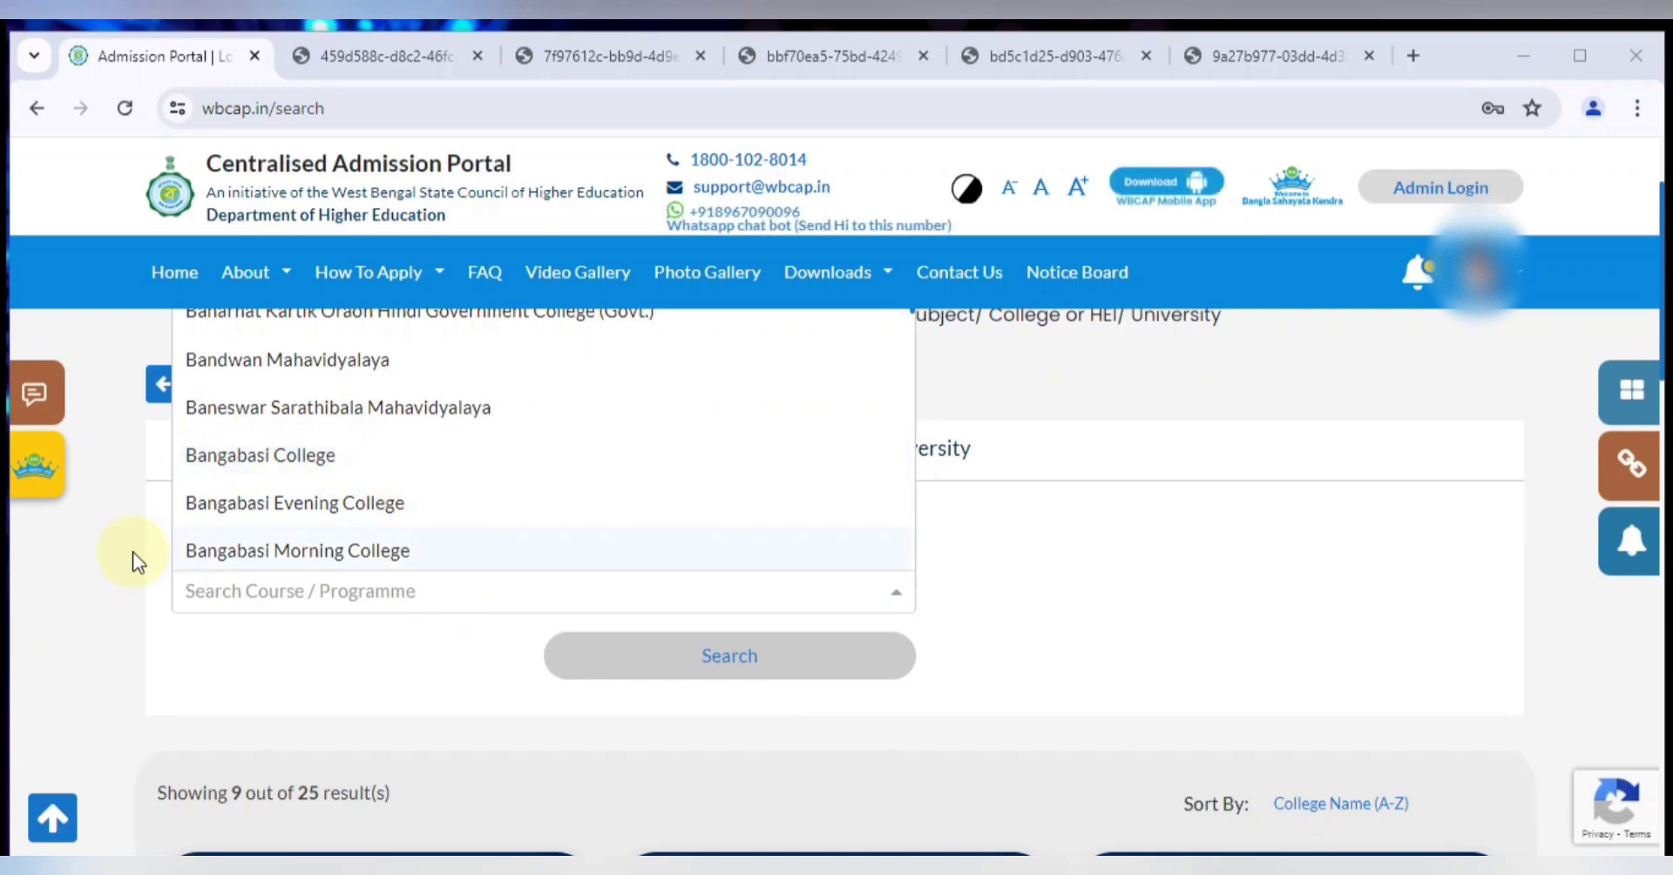
scroll(400, 488, "down", 5)
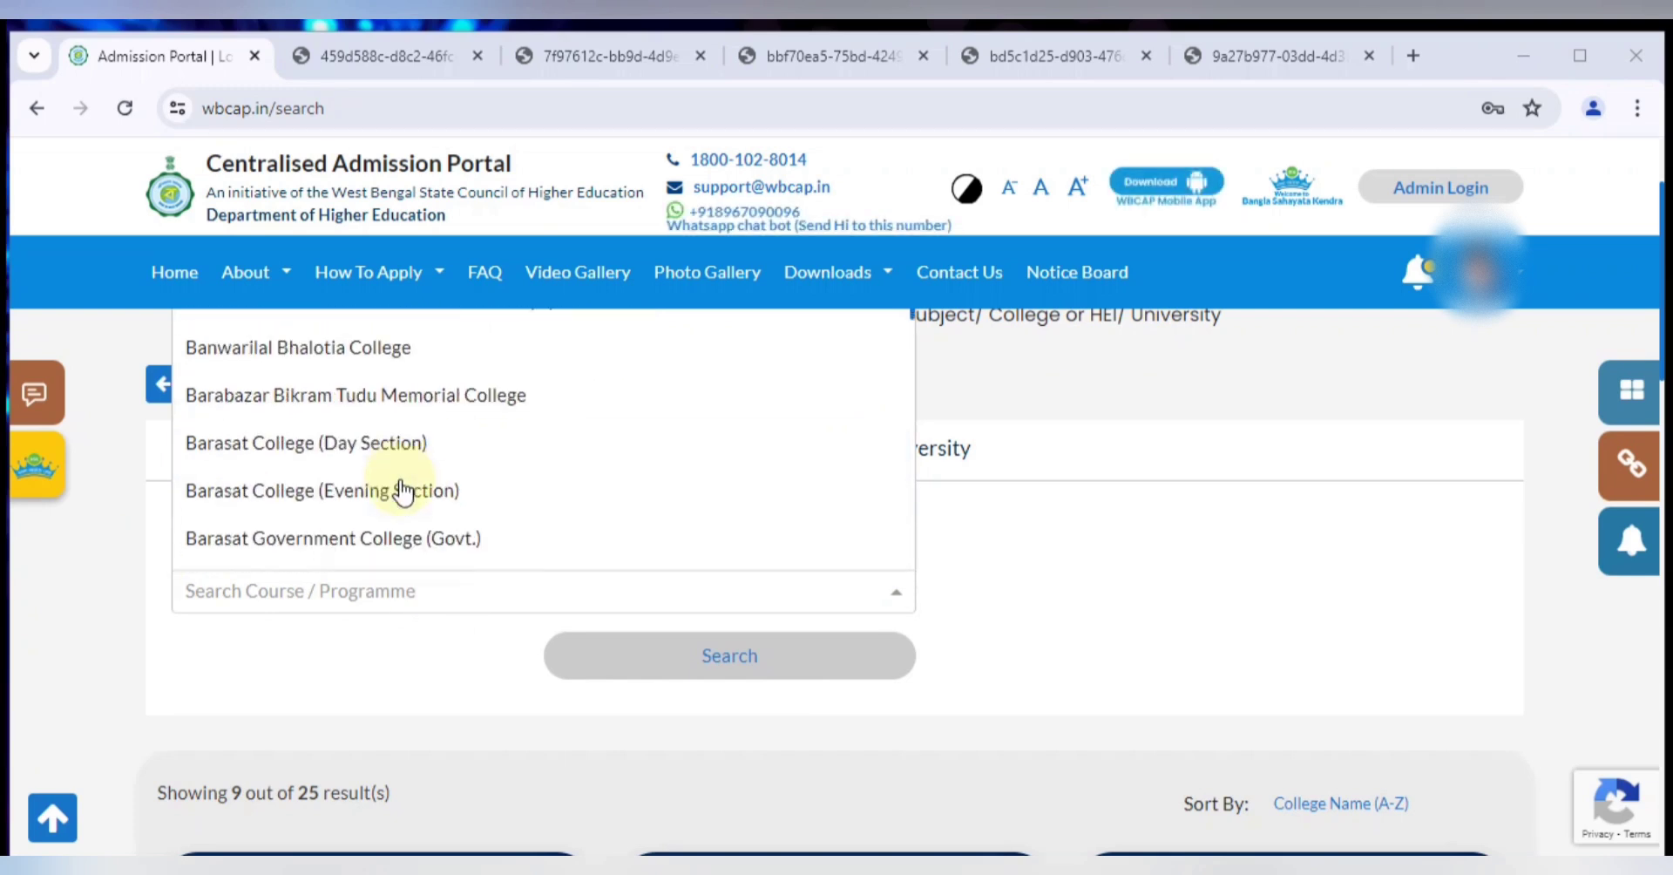
scroll(392, 467, "down", 4)
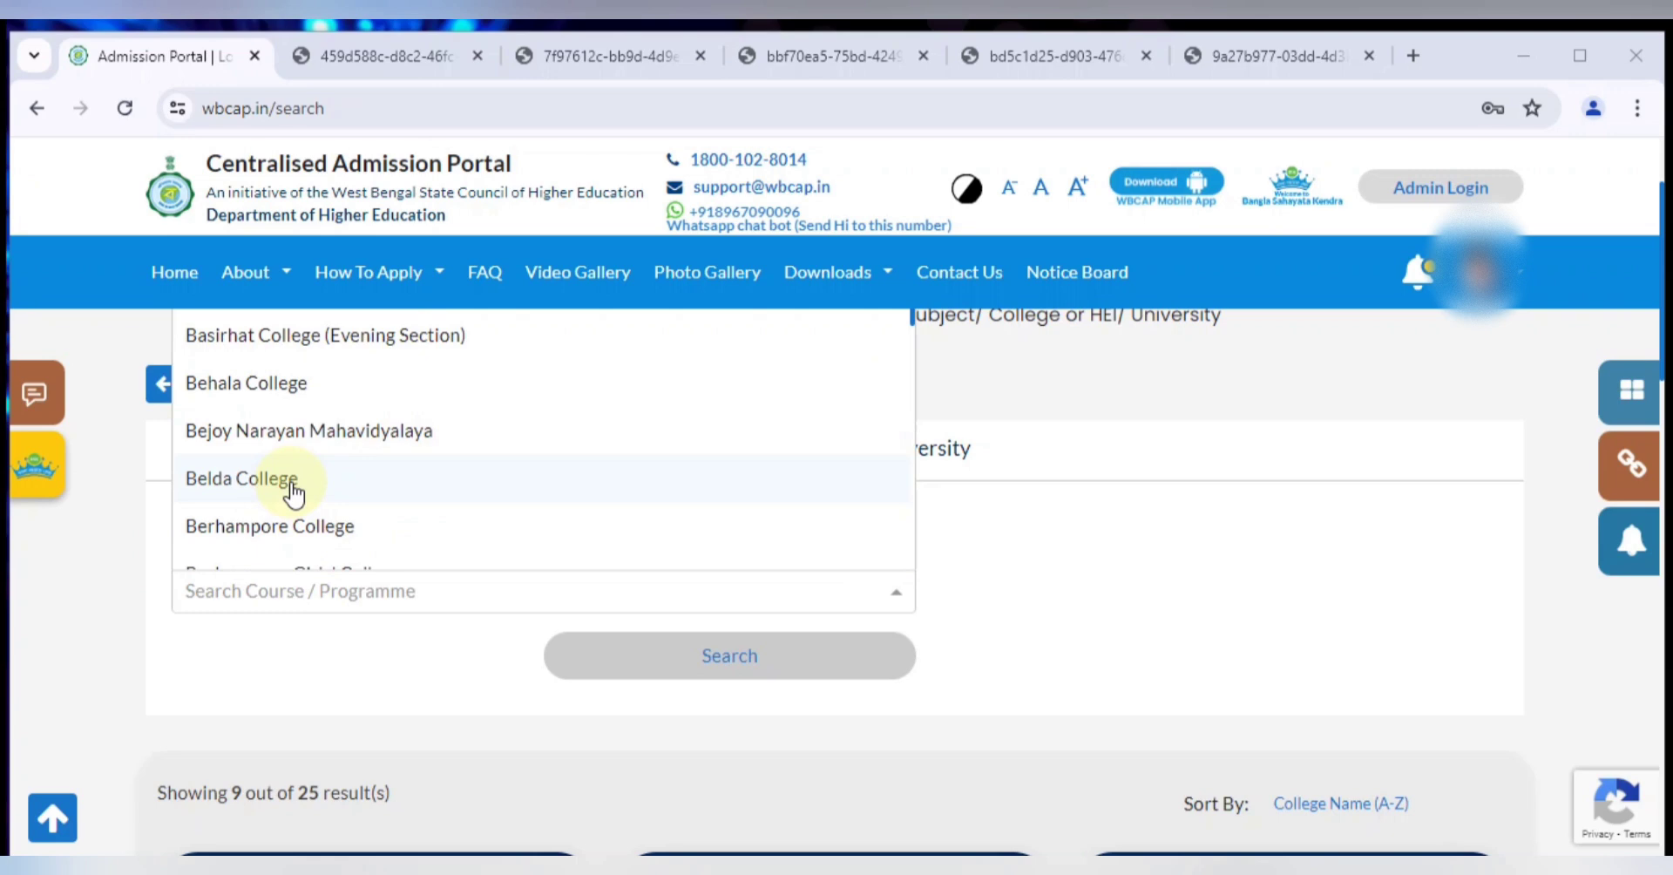
left_click(297, 526)
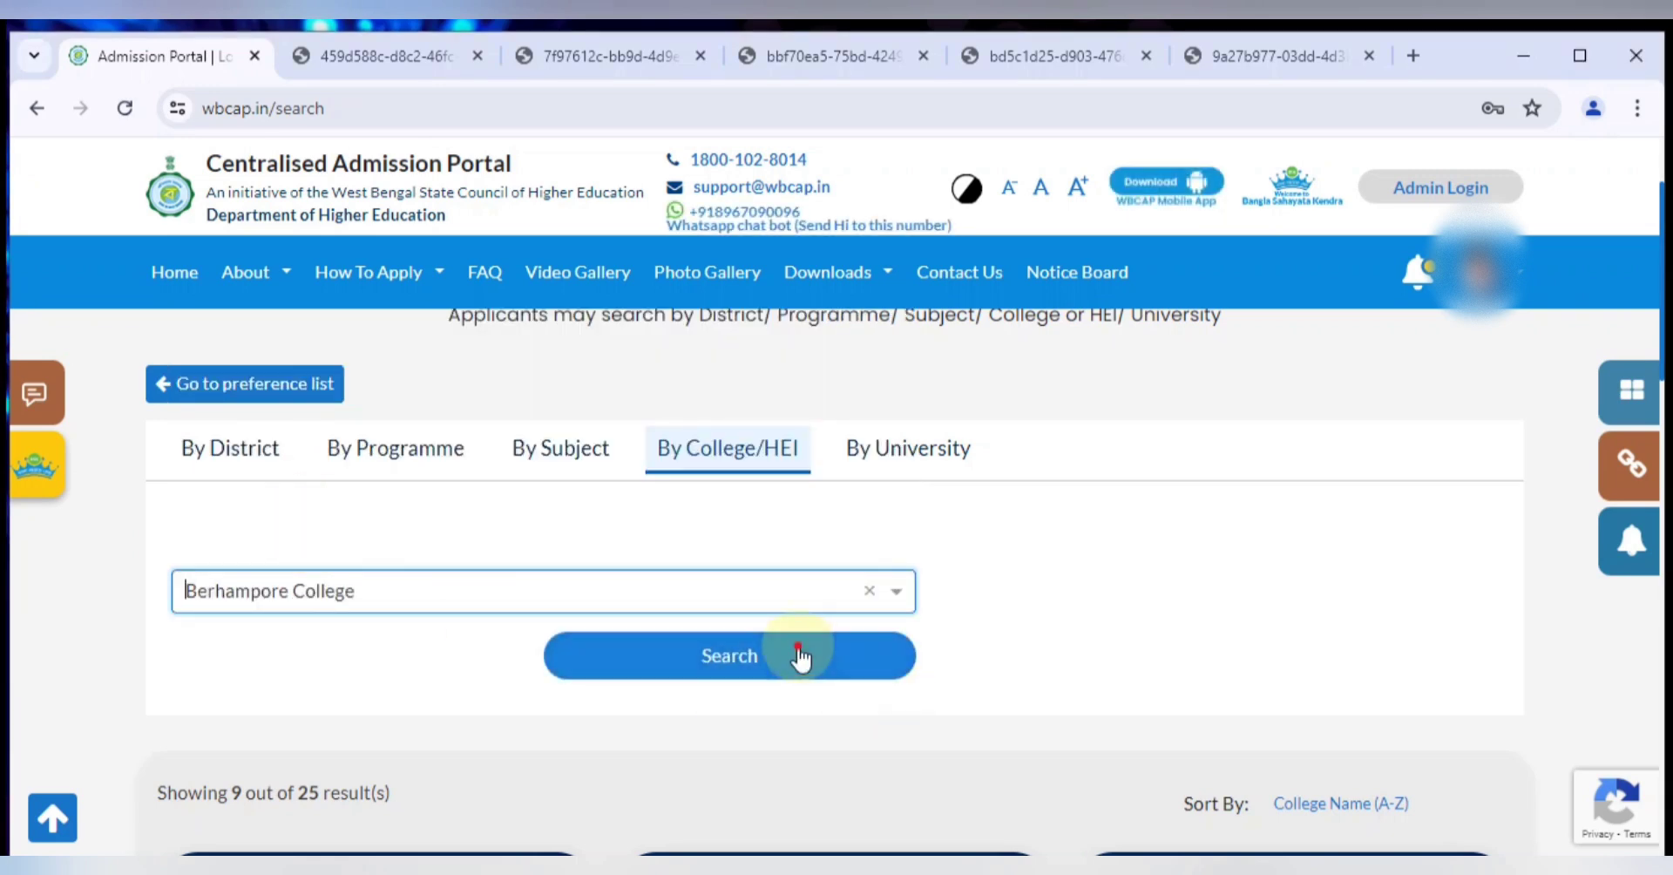
left_click(799, 655)
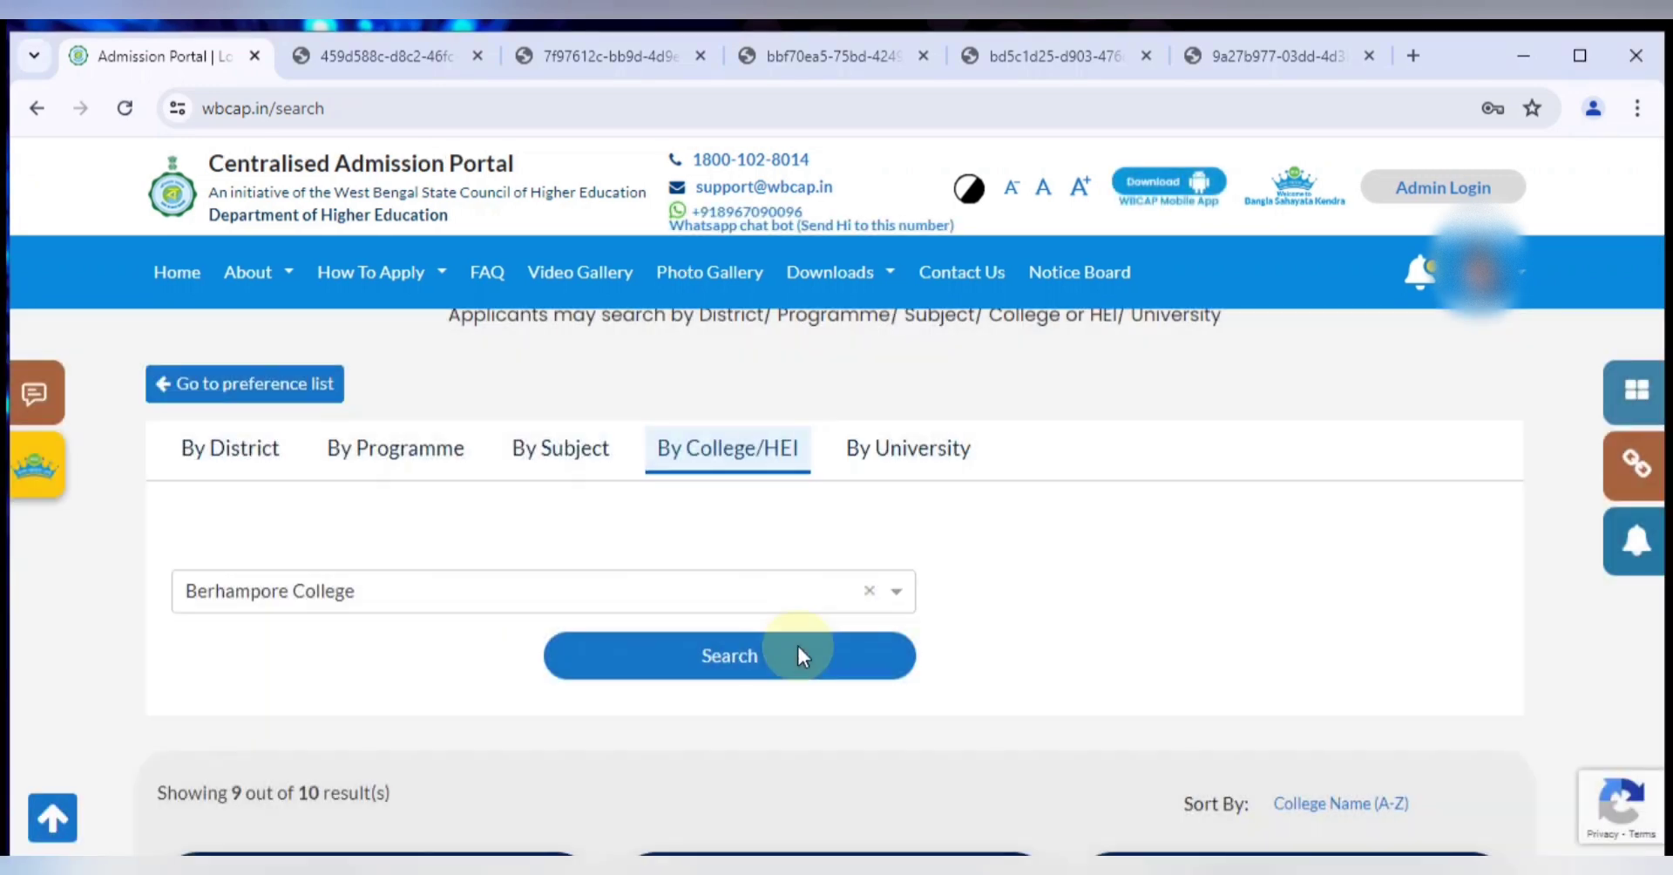
Step: Check eligibility for the 4-Year B.A. (H/H.& R.) in Bengali at Berhampore College
scroll(798, 655, "down", 7)
scroll(798, 655, "up", 1)
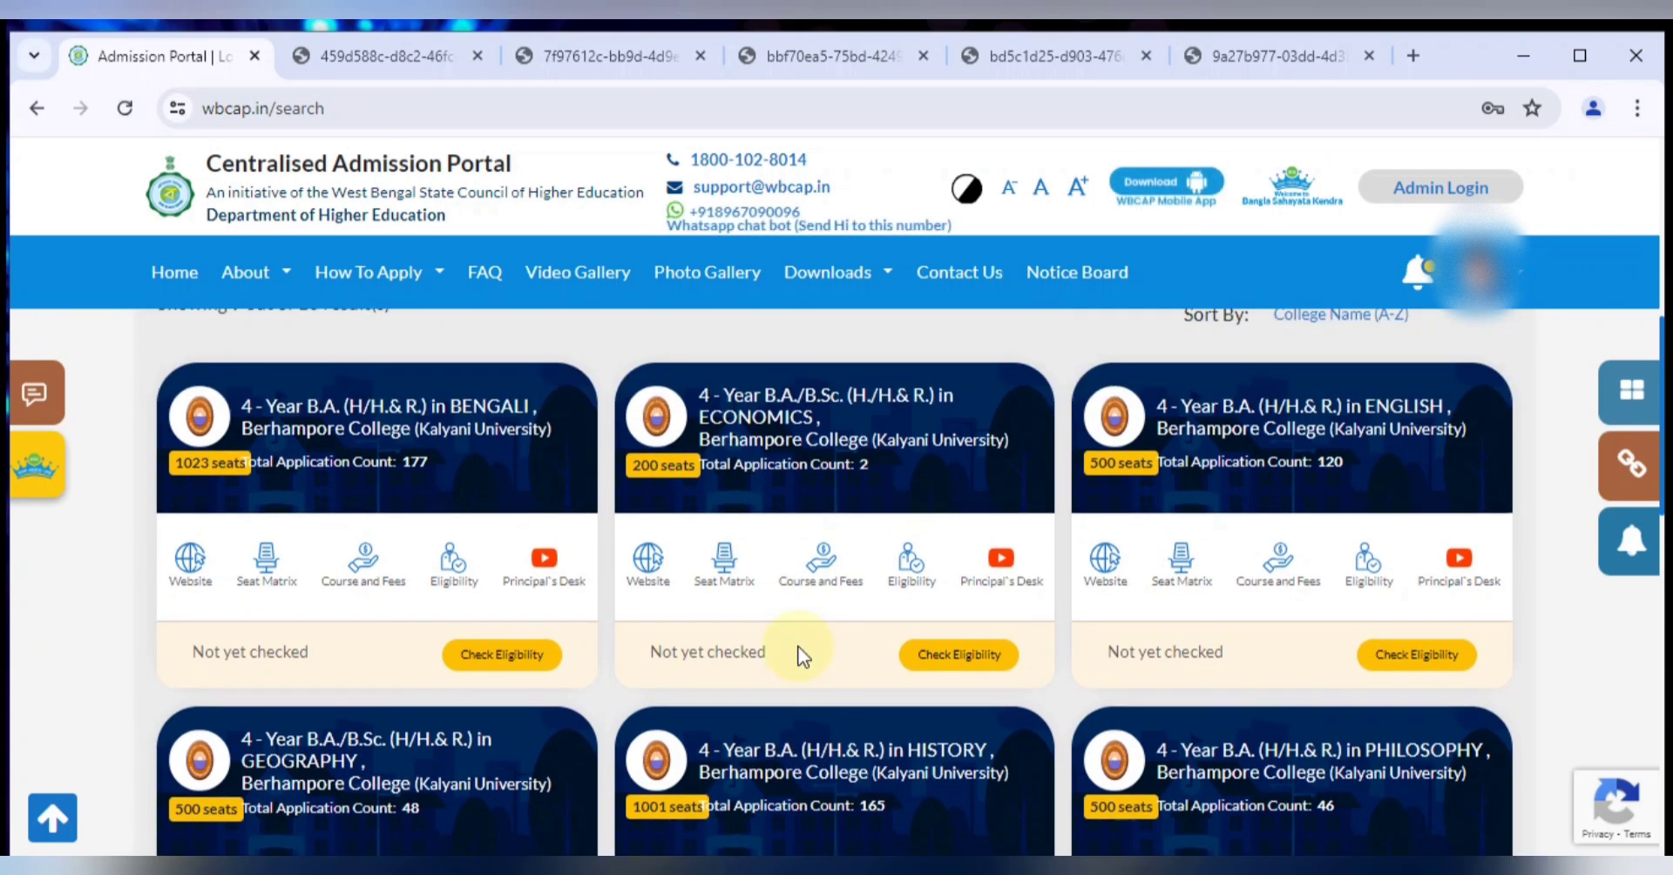
scroll(802, 655, "up", 1)
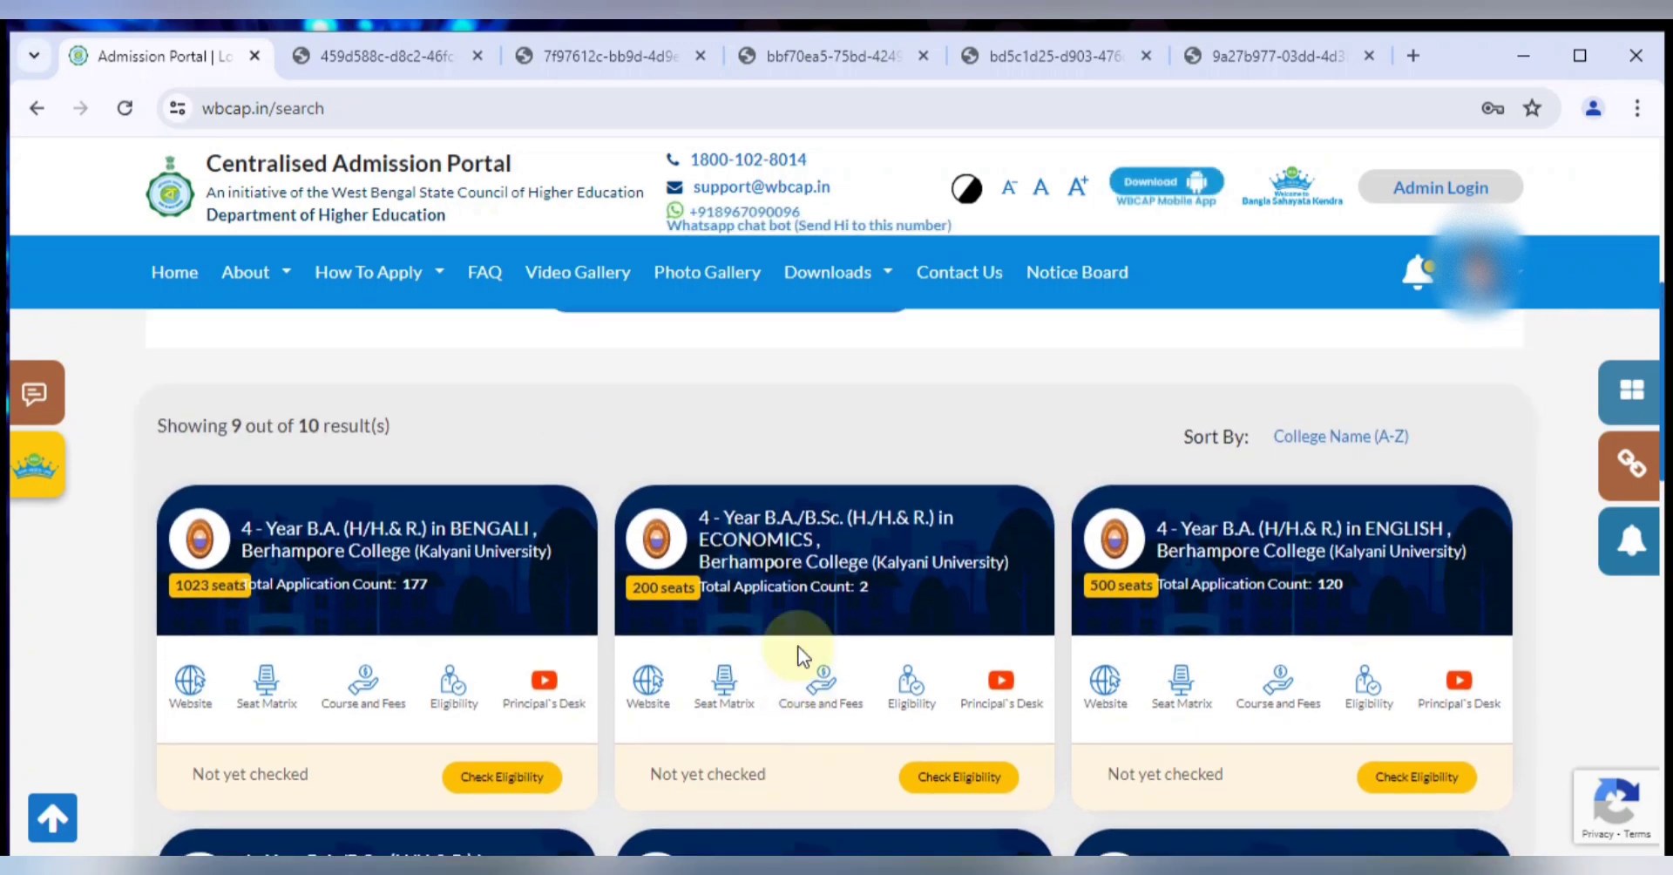
scroll(803, 656, "down", 1)
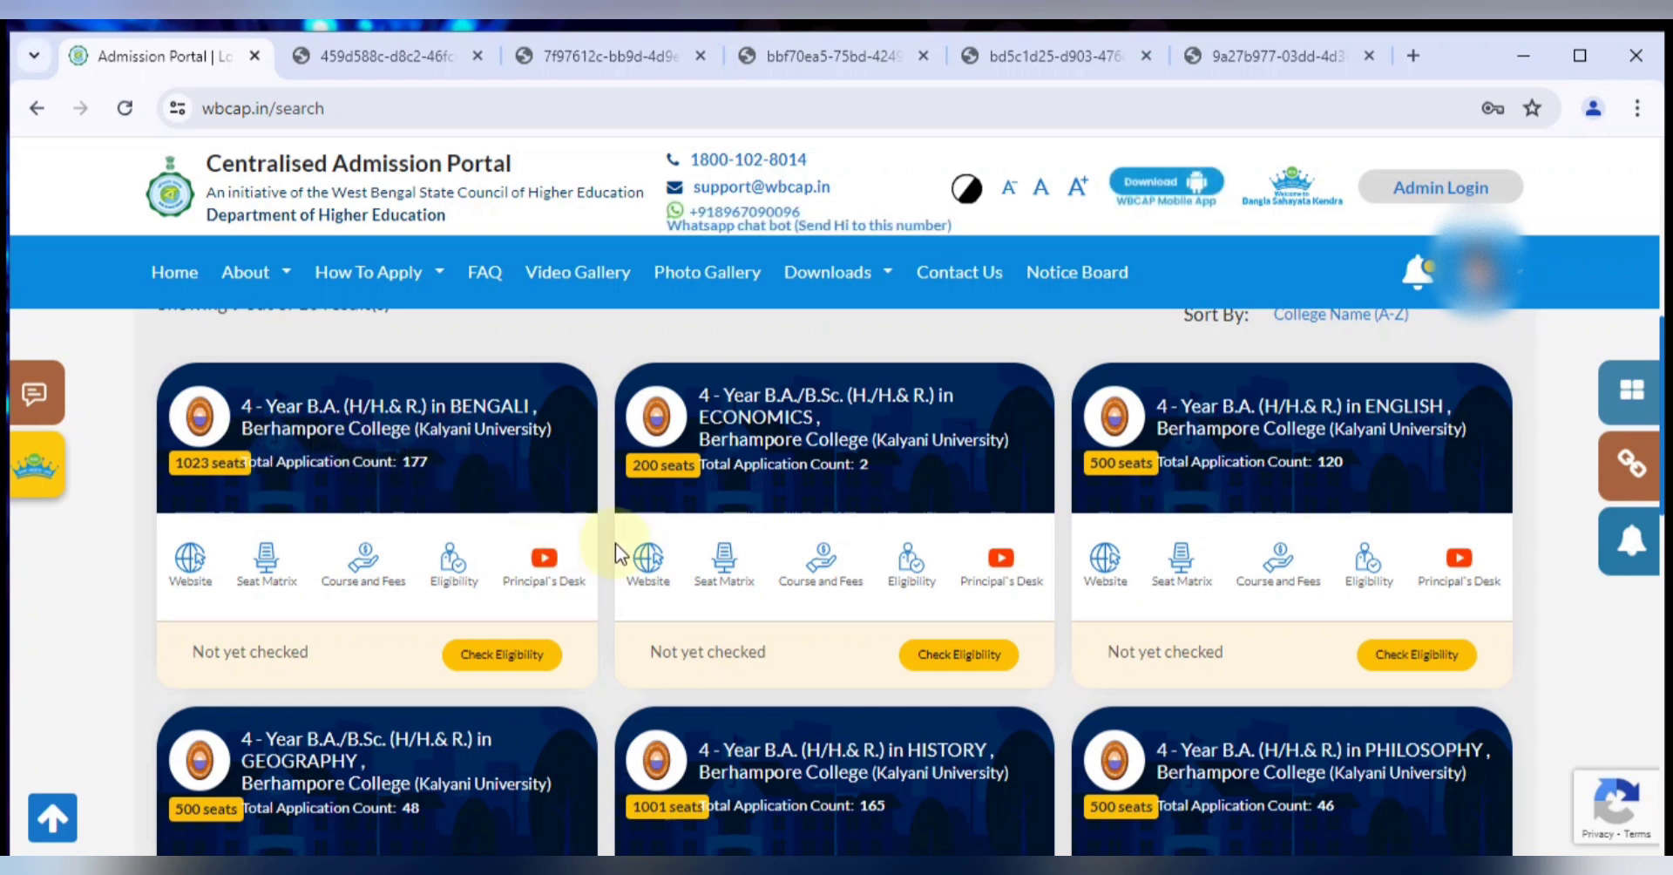
left_click(519, 659)
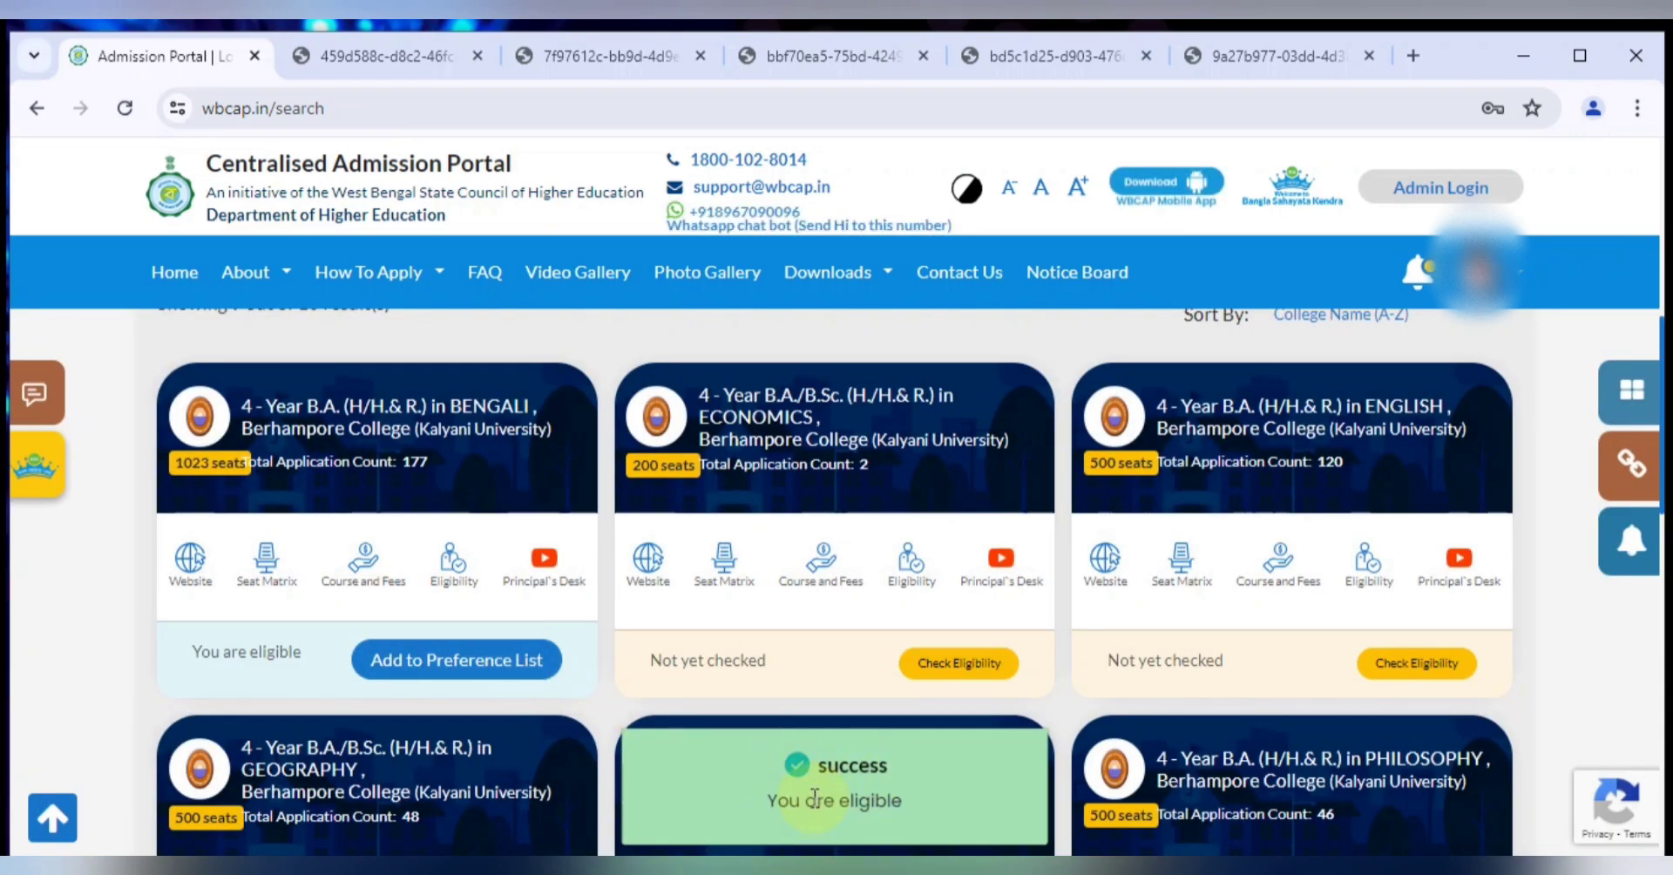
Step: Add the Bengali course to the preference list with subject combination Minor 1: English, Minor 2: Philosophy, and proceed to the preference selection
left_click(514, 664)
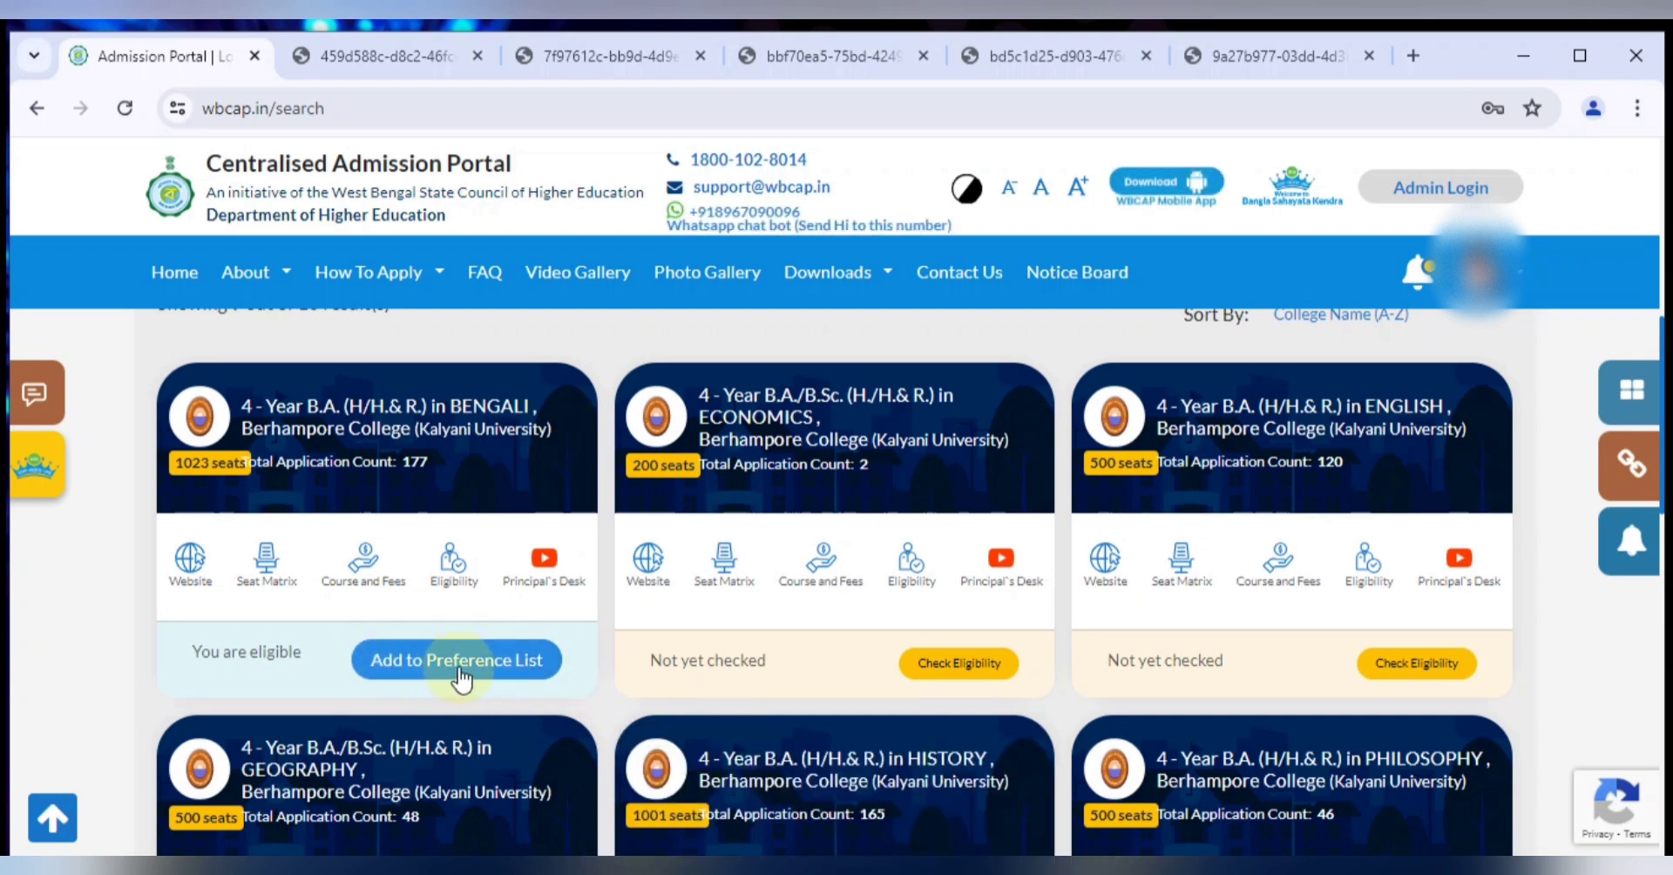
left_click(492, 662)
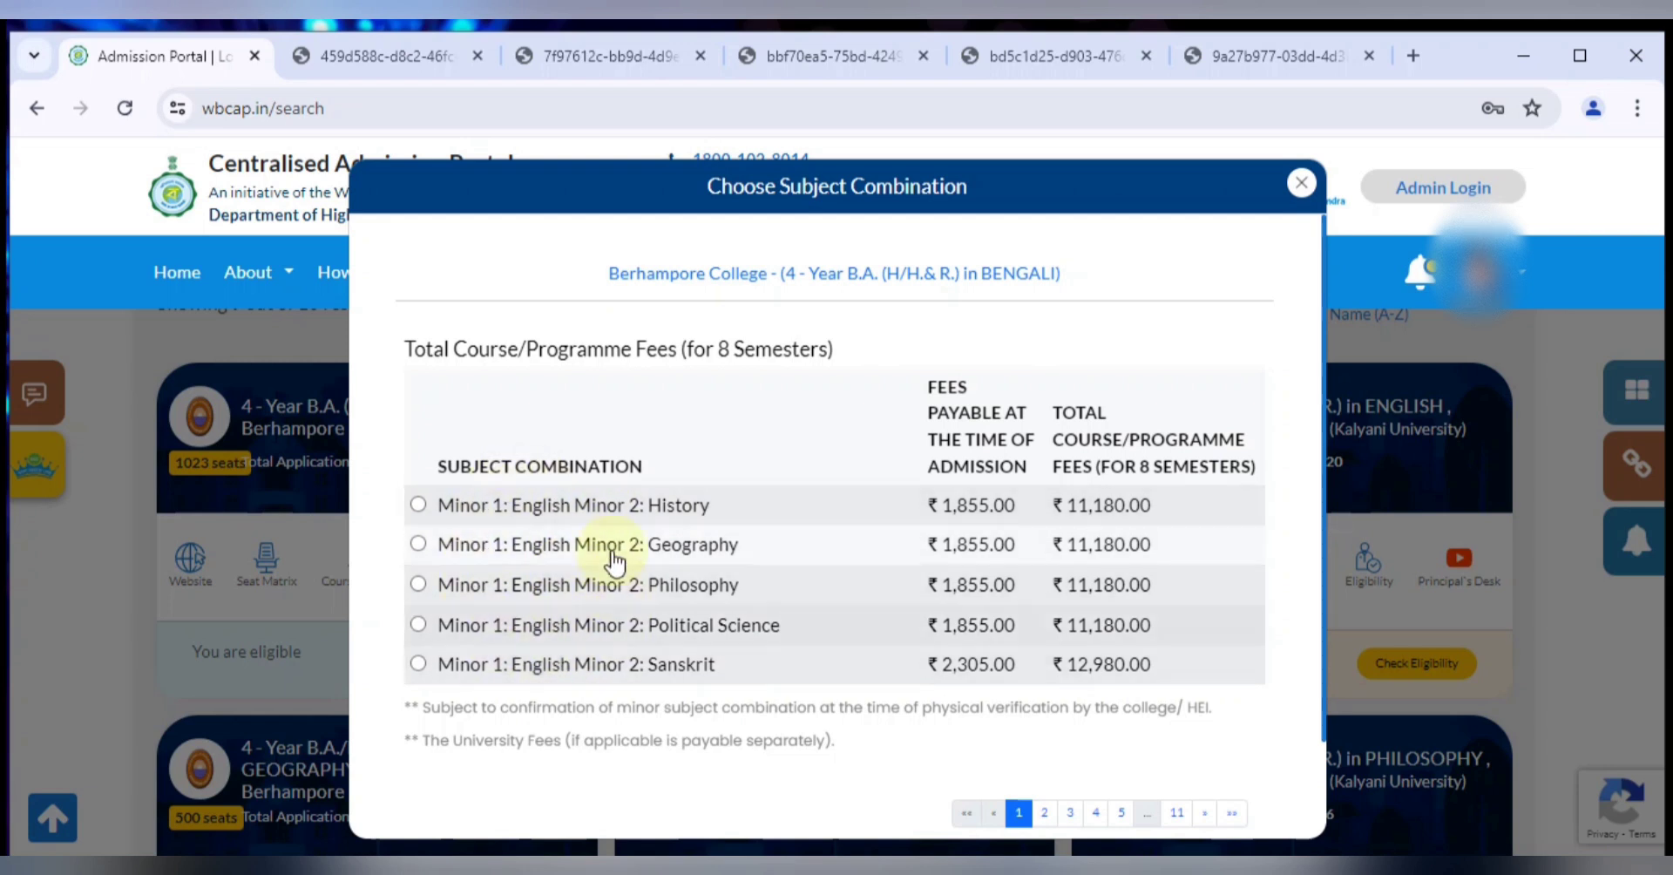
left_click(420, 584)
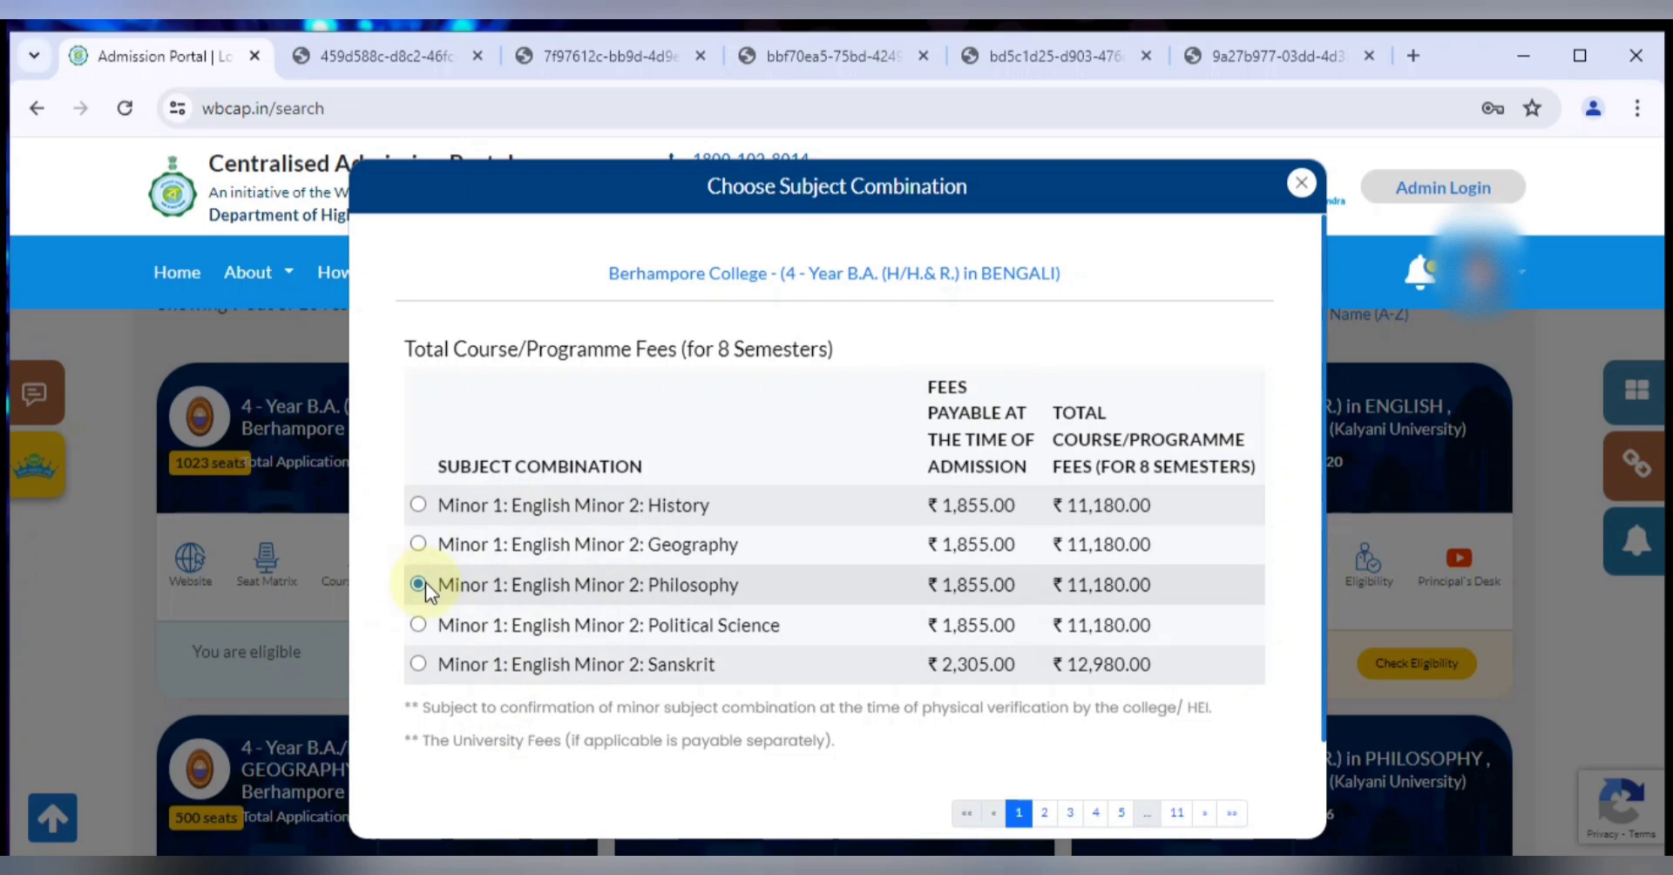
scroll(915, 711, "down", 1)
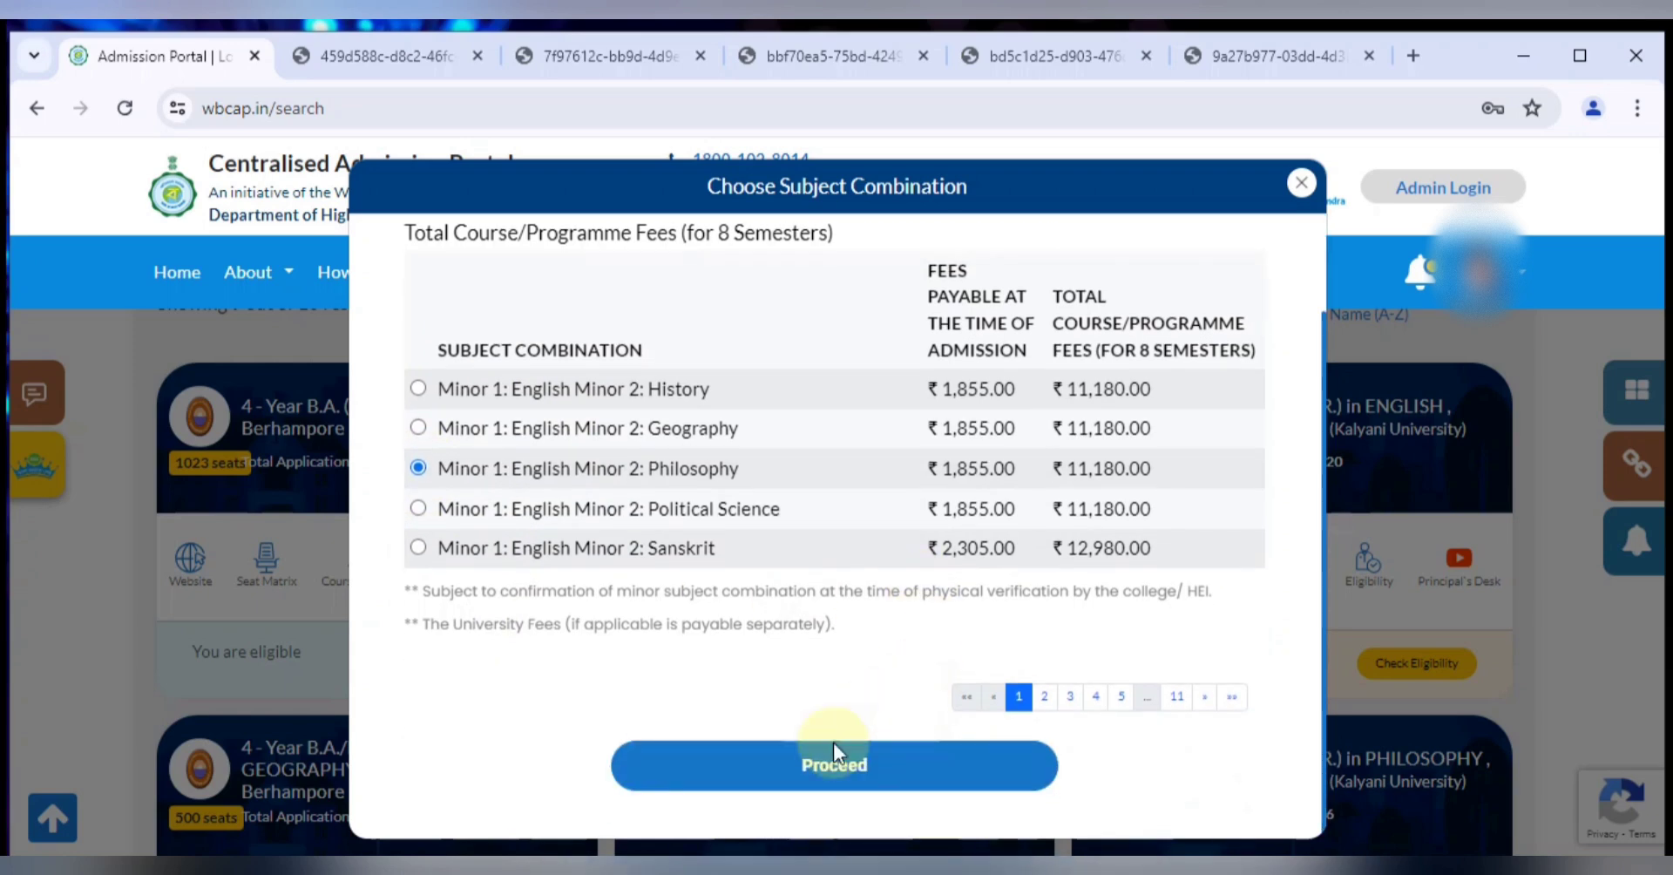
left_click(880, 772)
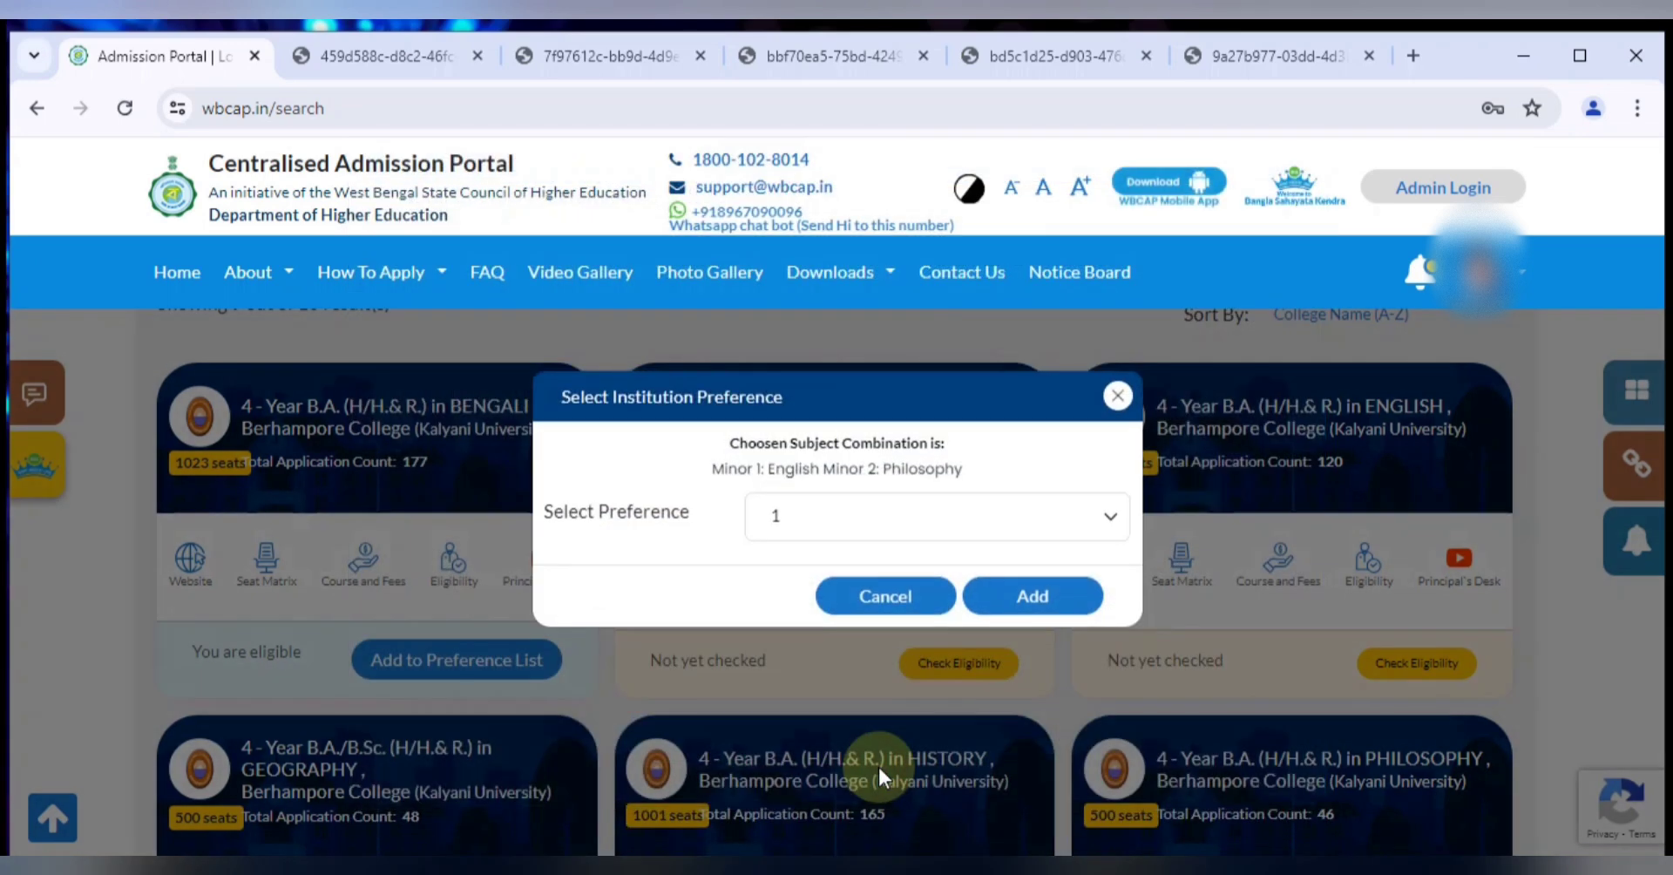
Step: Select preference 1 for the Berhampore College Bengali course
left_click(858, 517)
left_click(859, 516)
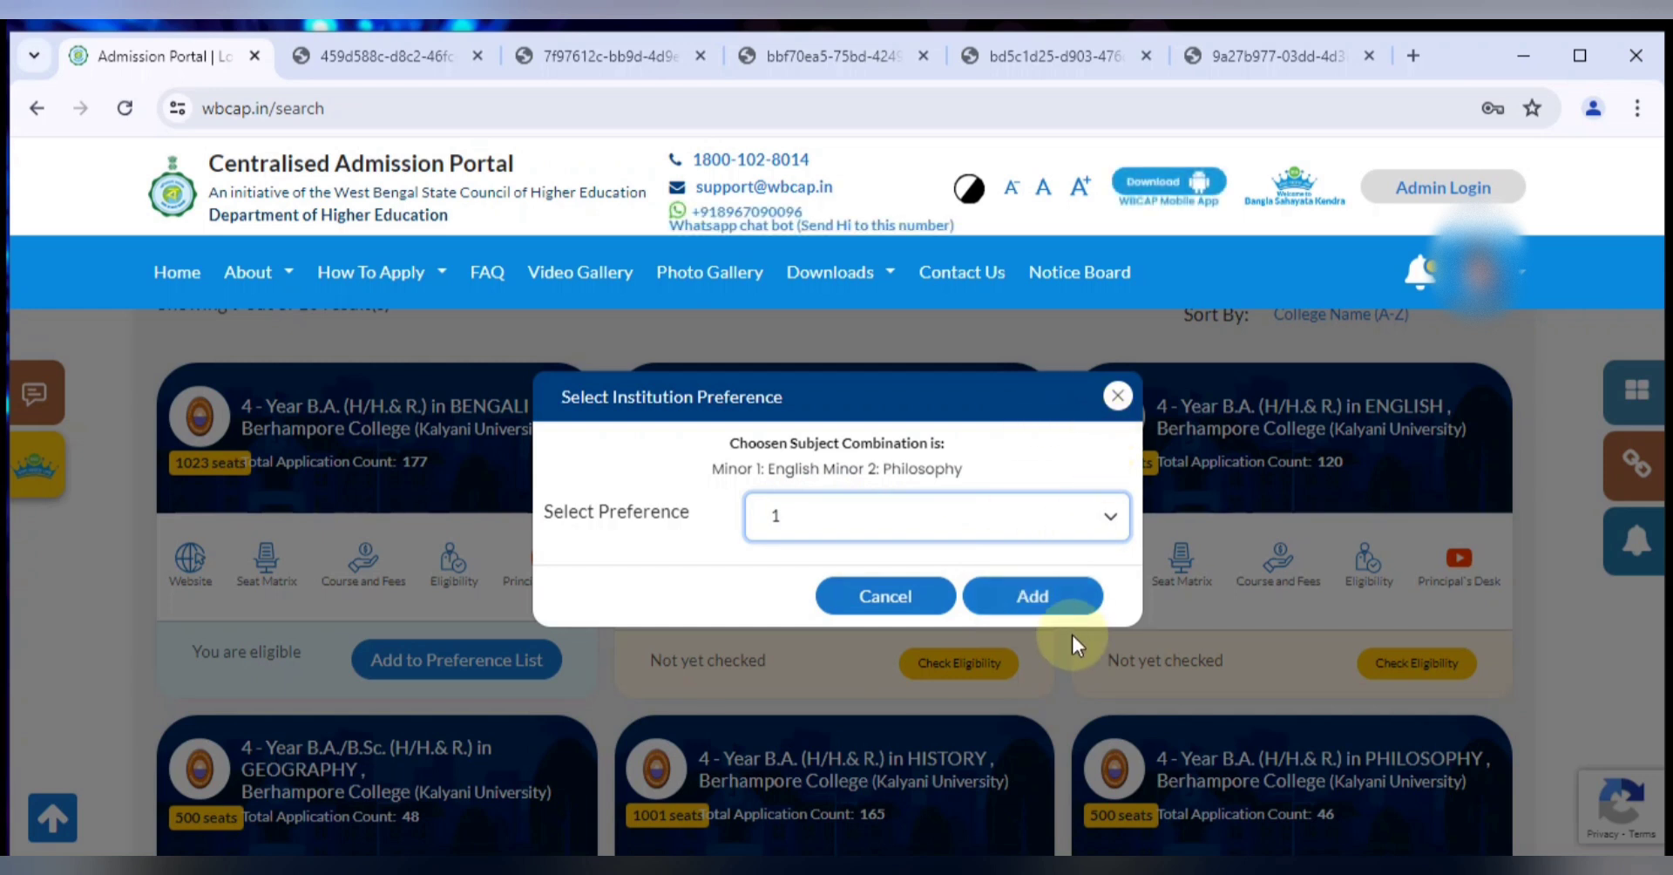
left_click(893, 519)
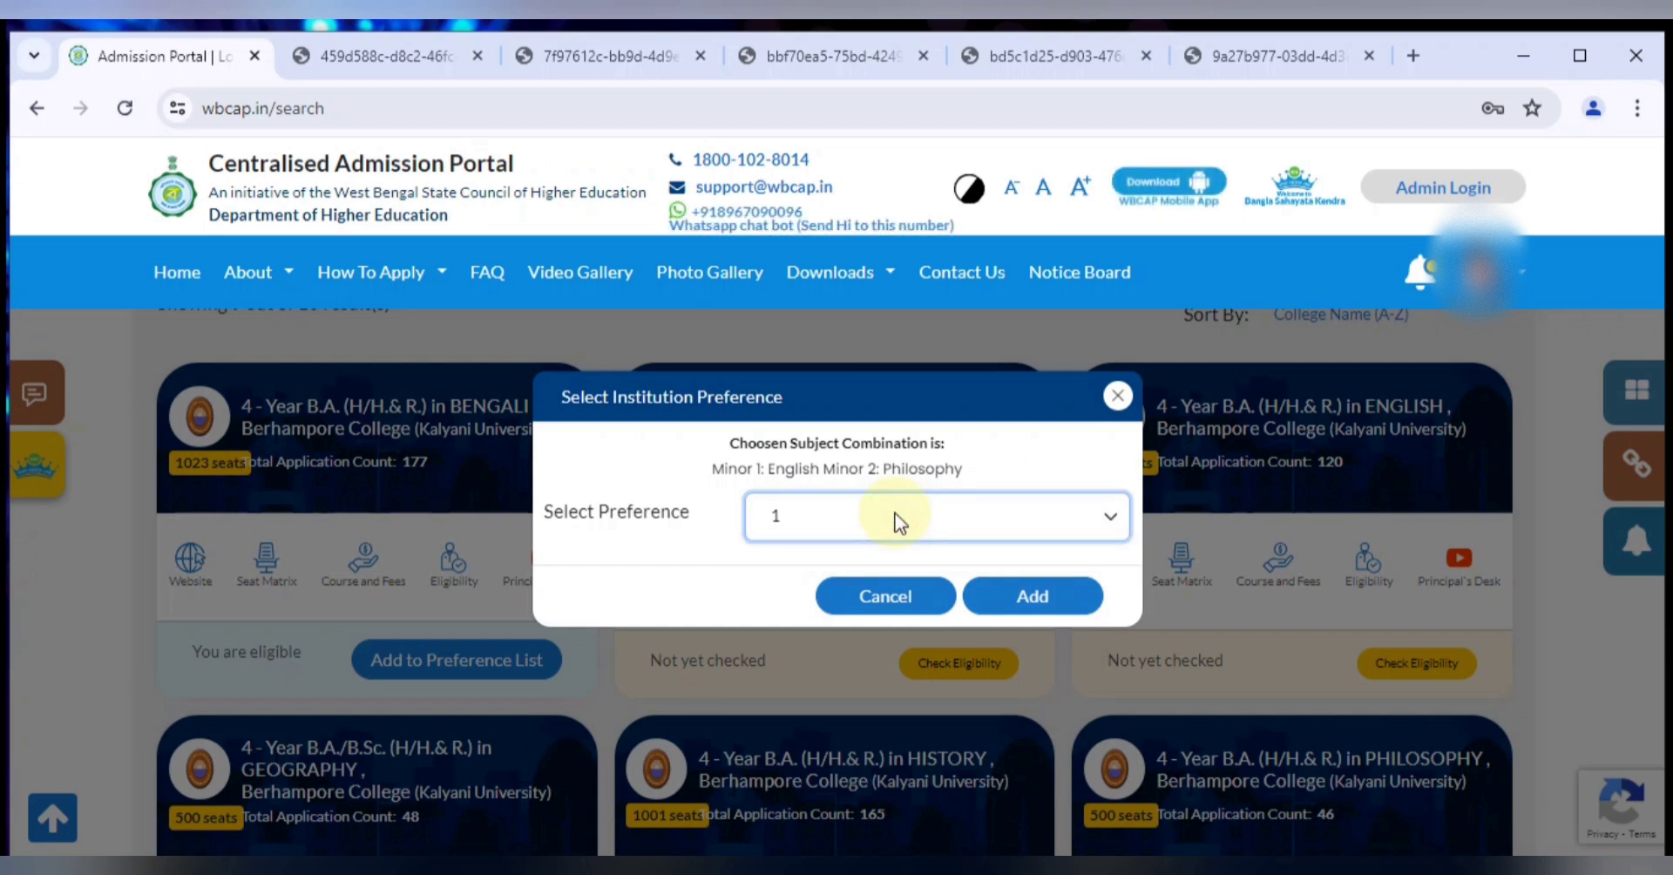
Step: Open the order-change control for the third preference, History at Chakdaha College Day, in the preference list
left_click(1457, 841)
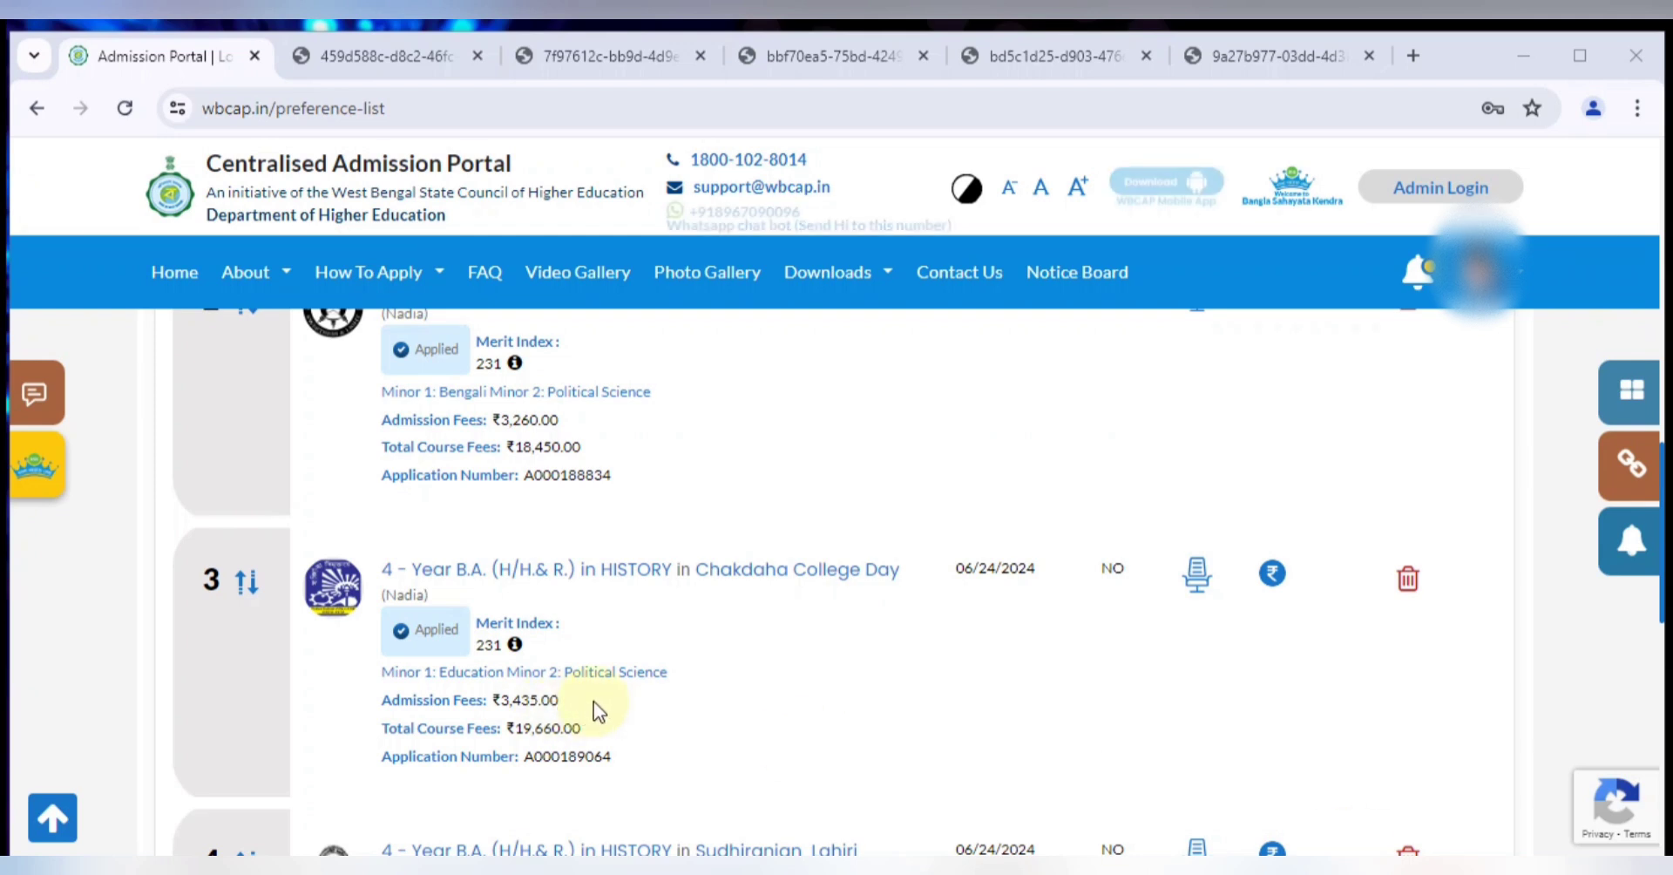
left_click(262, 589)
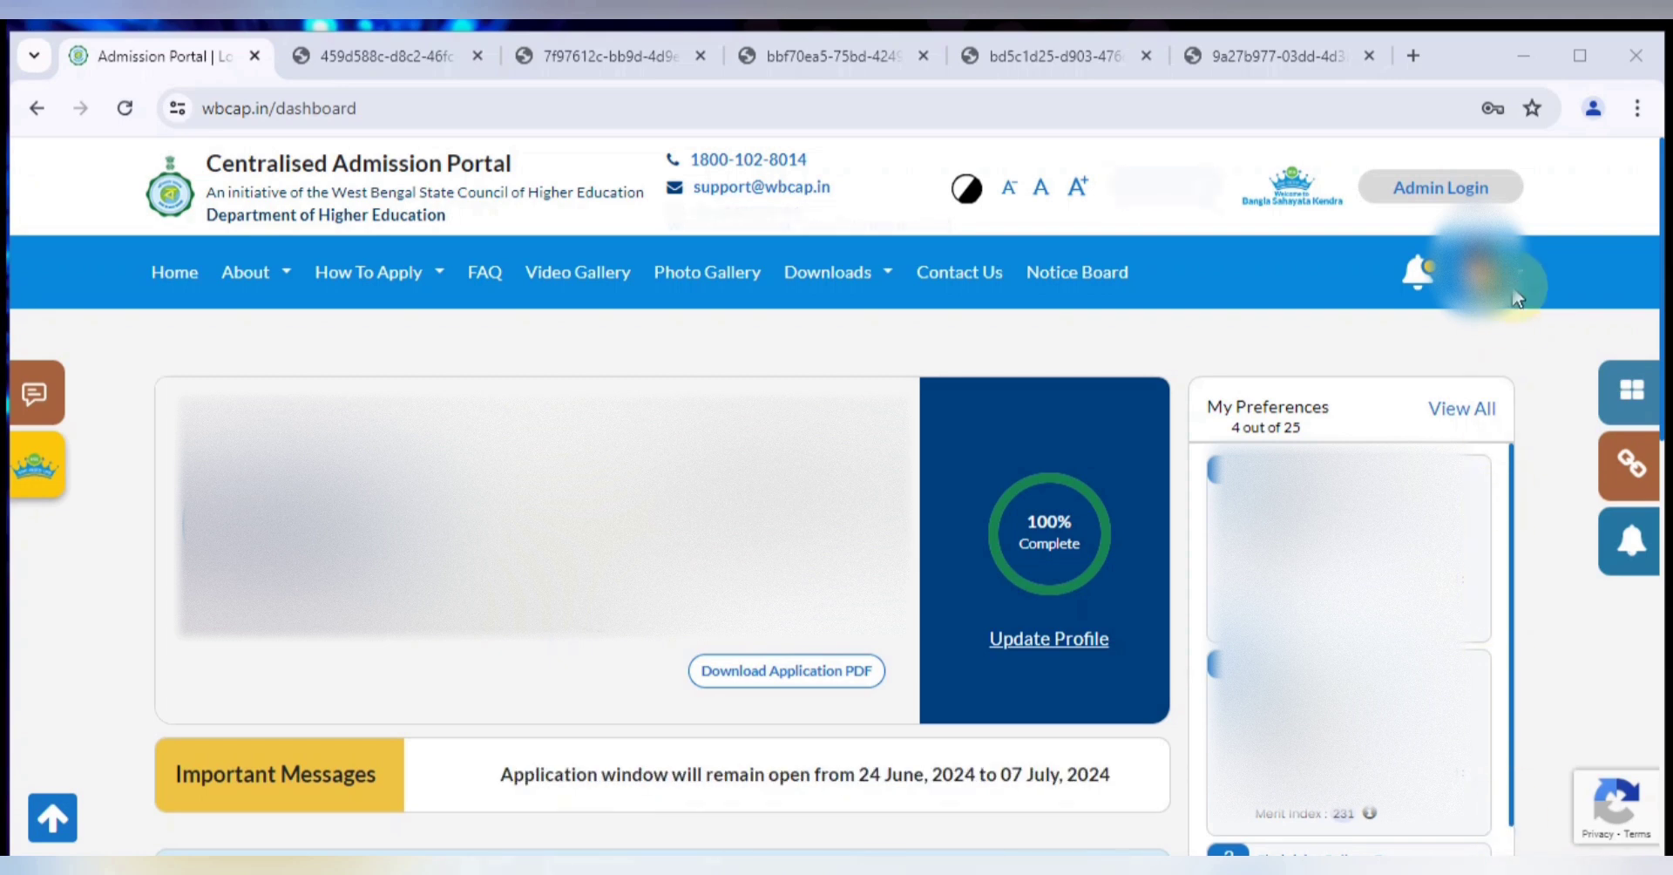
Step: Open the account menu from the student dashboard
left_click(1479, 272)
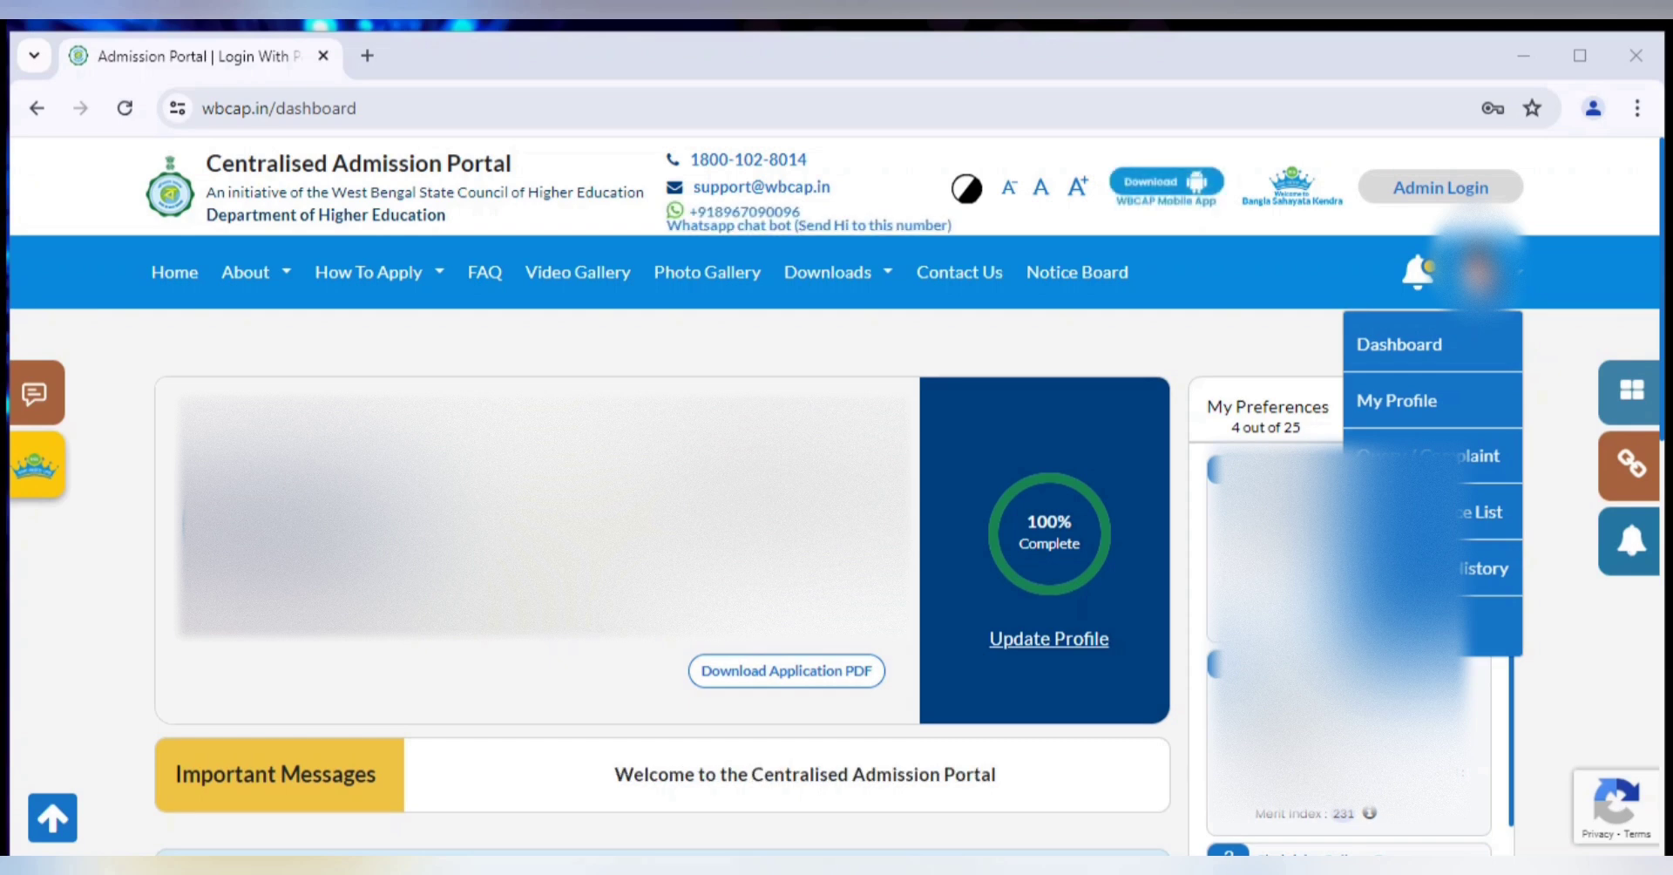
Step: Minimize the browser window and close the Speakers Properties dialog behind it
left_click(1513, 54)
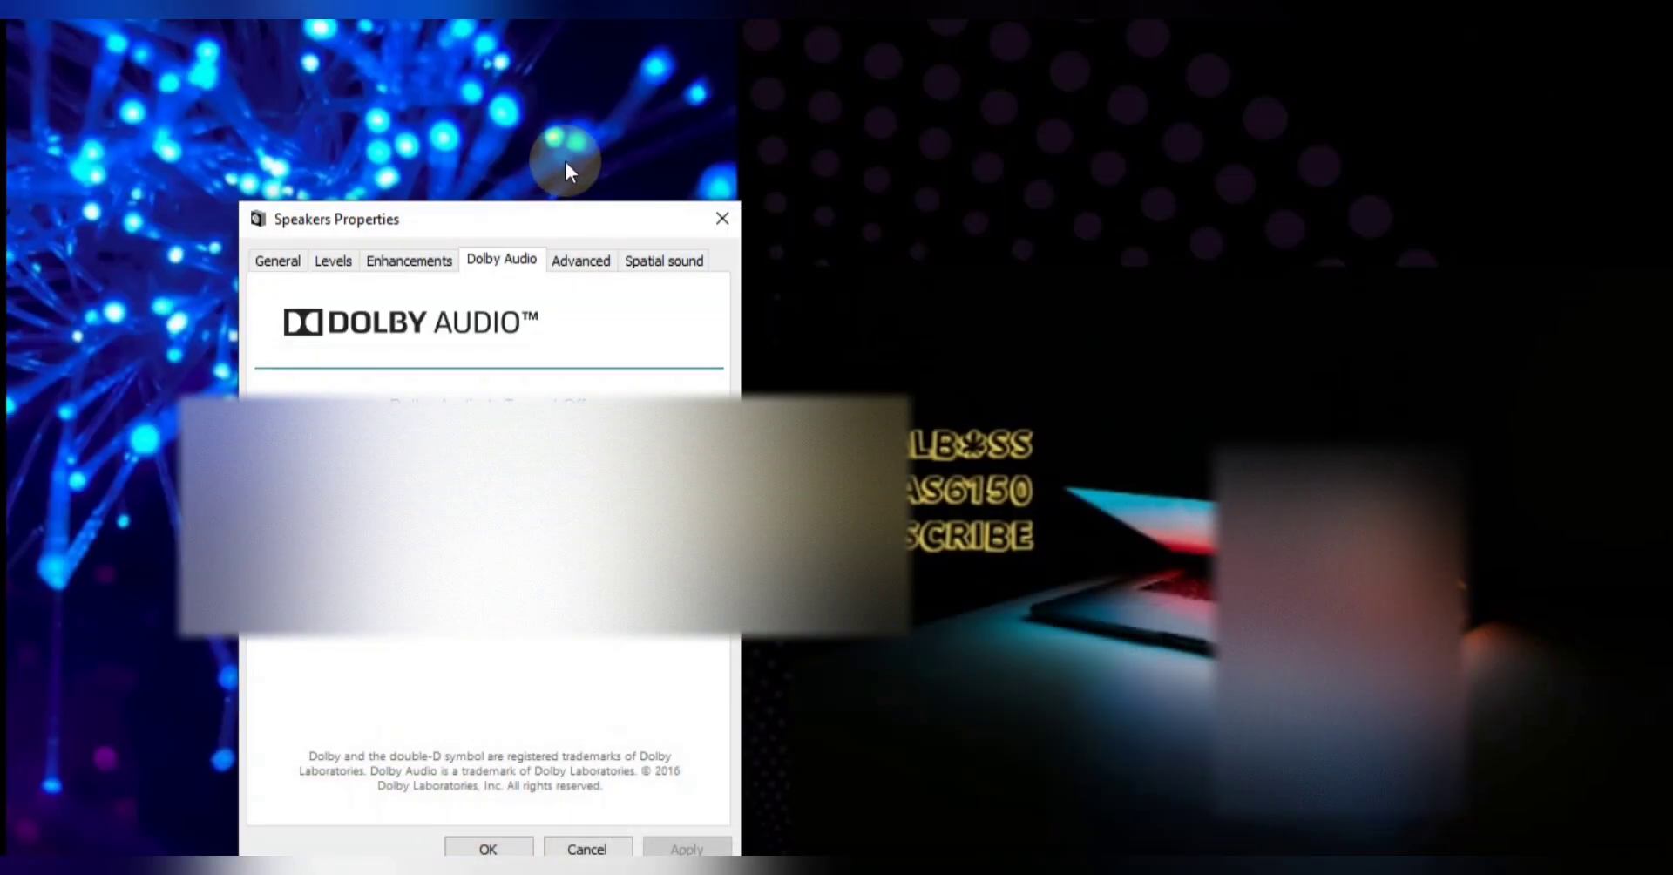
left_click(724, 228)
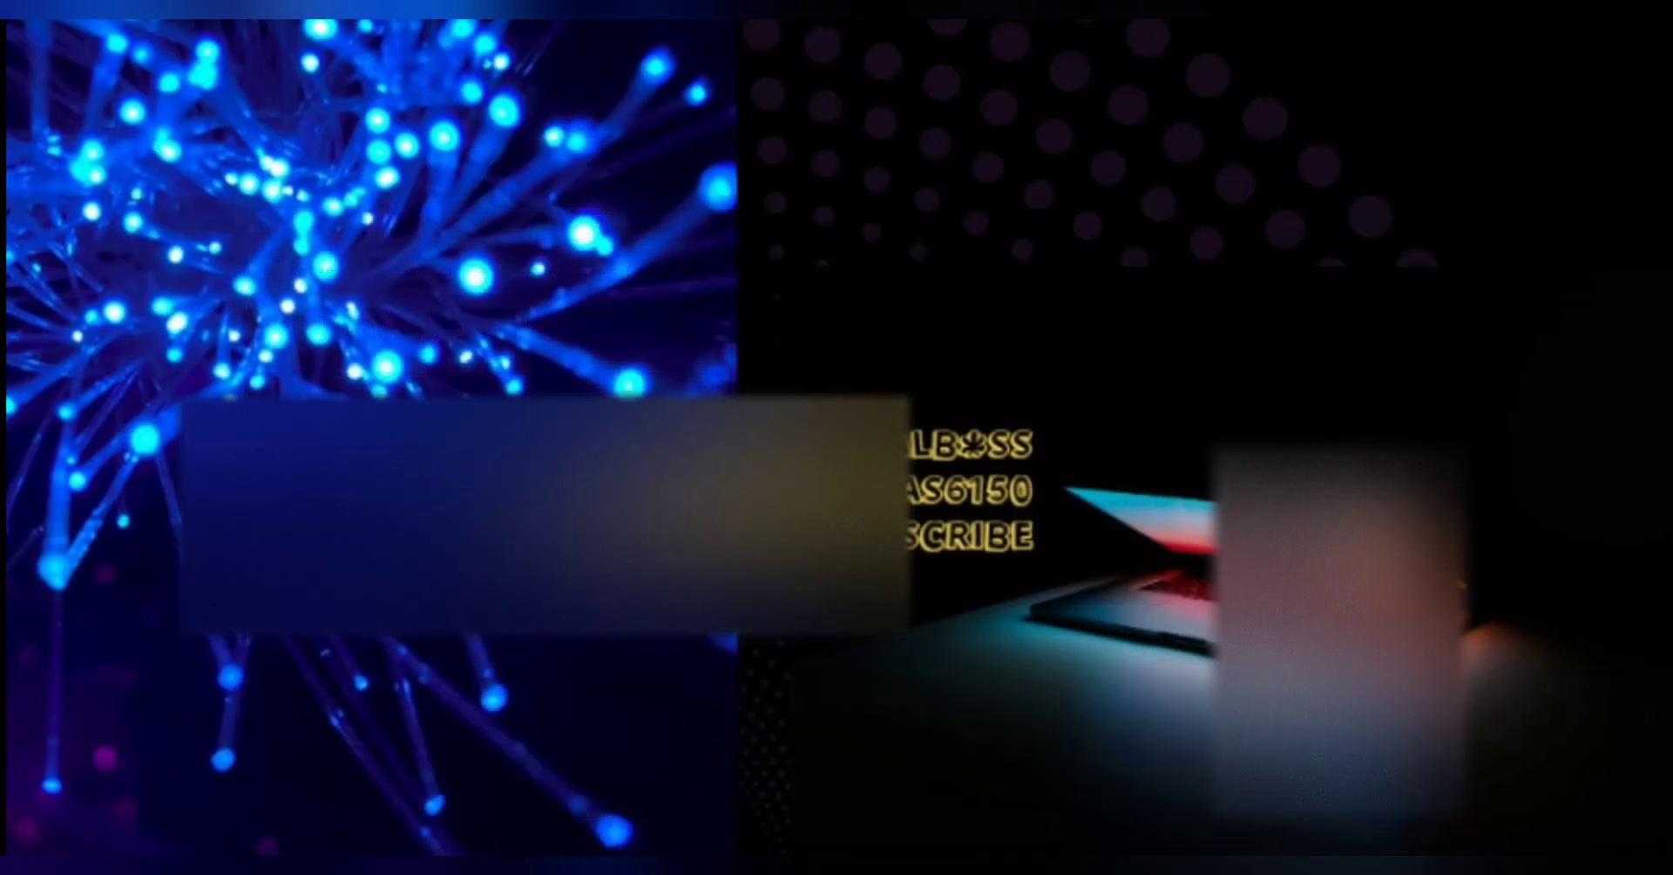